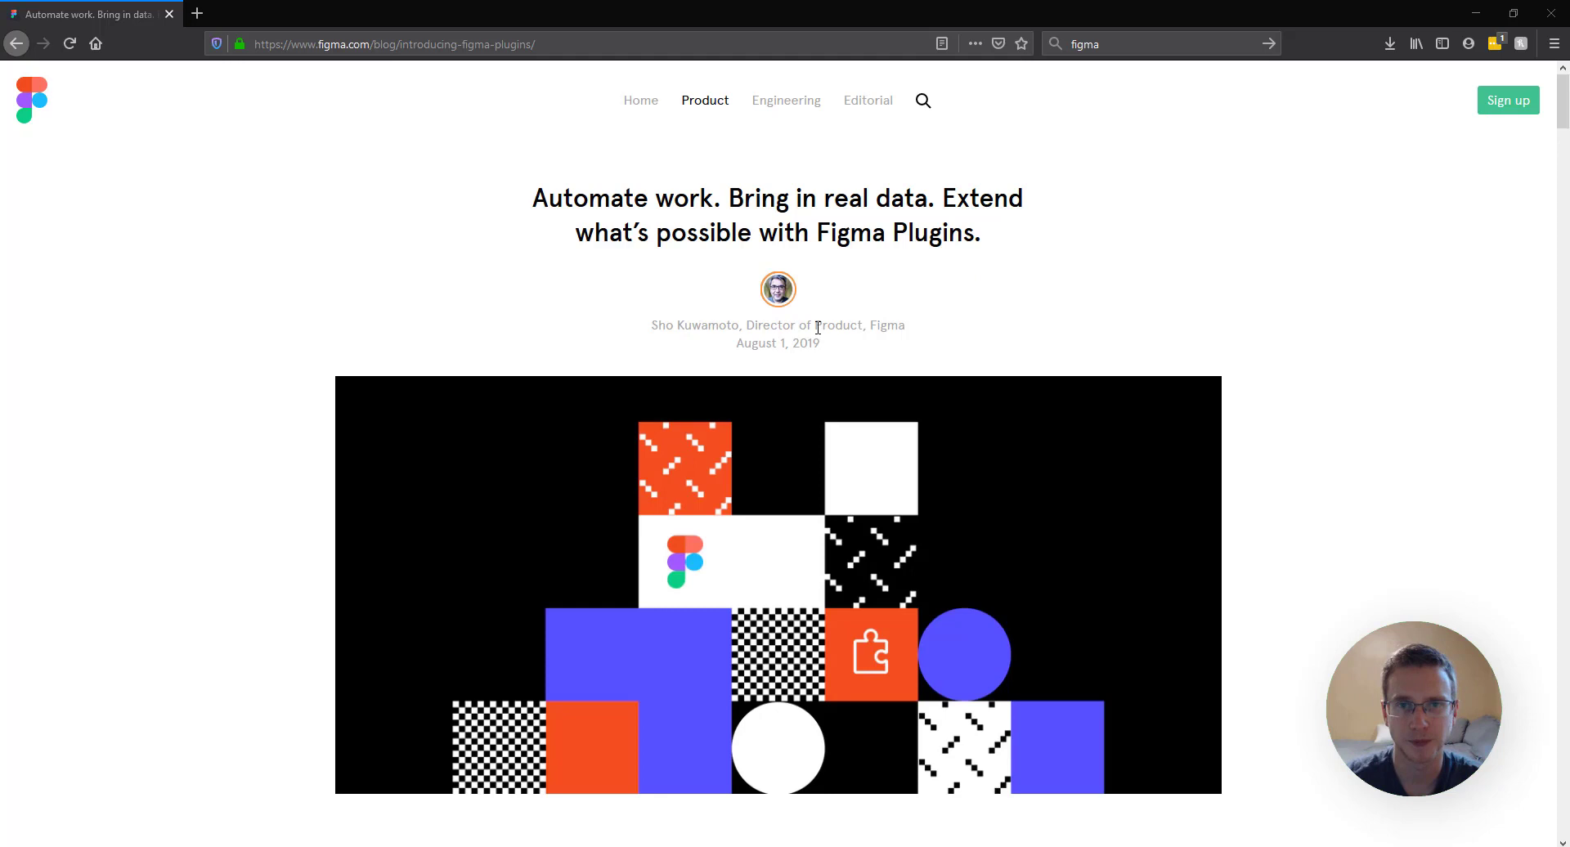
Scroll through the blog article's featured Figma plugins in Firefox
{"action": "left_click_drag", "start_coordinate": [904, 326], "coordinate": [866, 326]}
{"action": "left_click", "coordinate": [870, 326]}
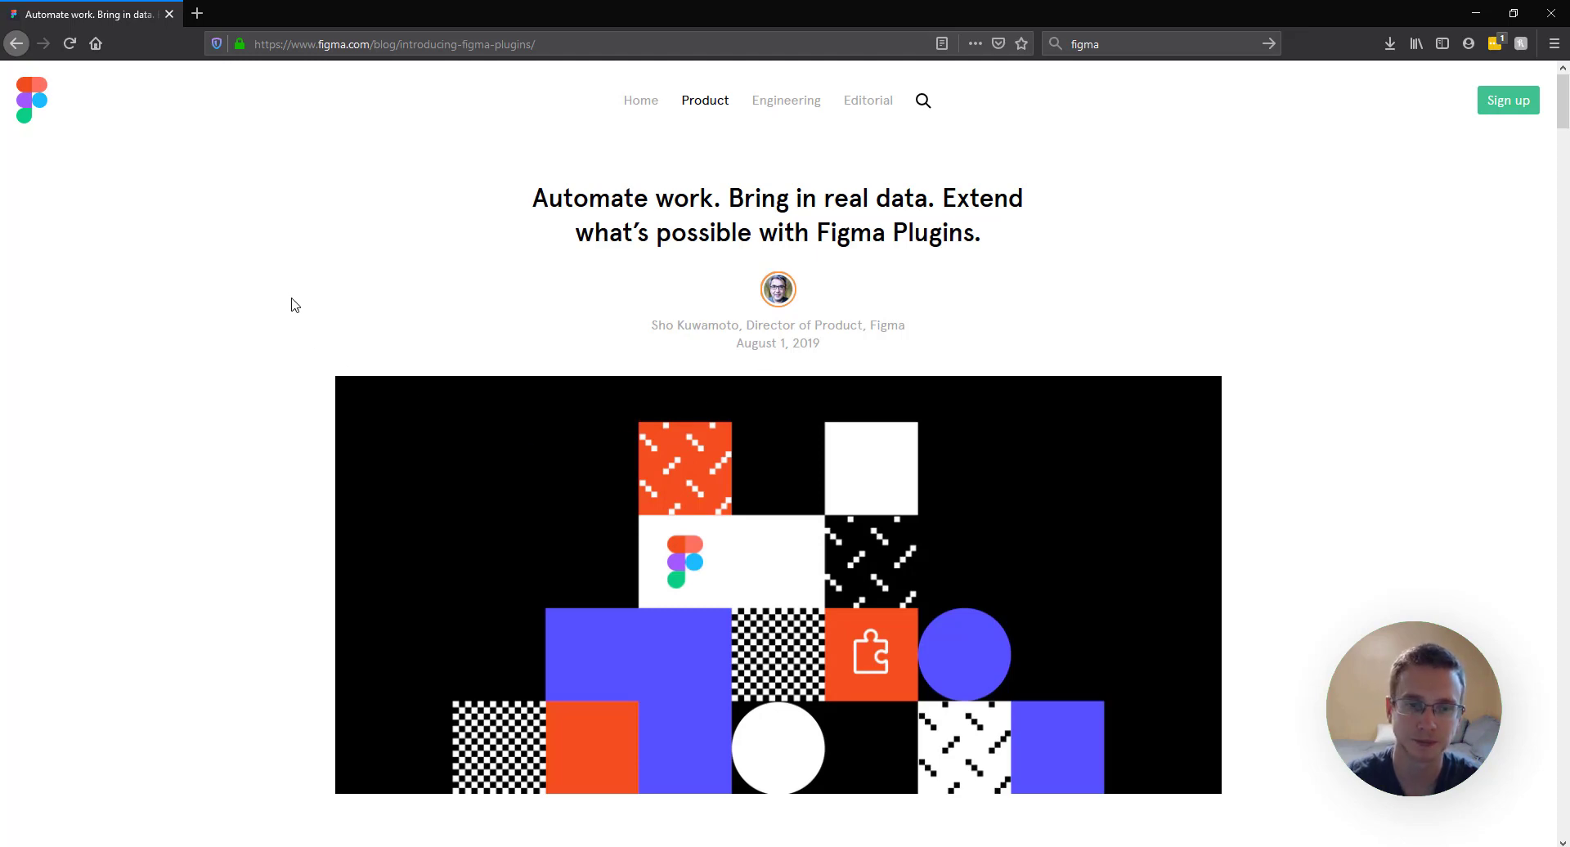
{"action": "scroll", "coordinate": [571, 384], "scroll_direction": "down", "scroll_amount": 15}
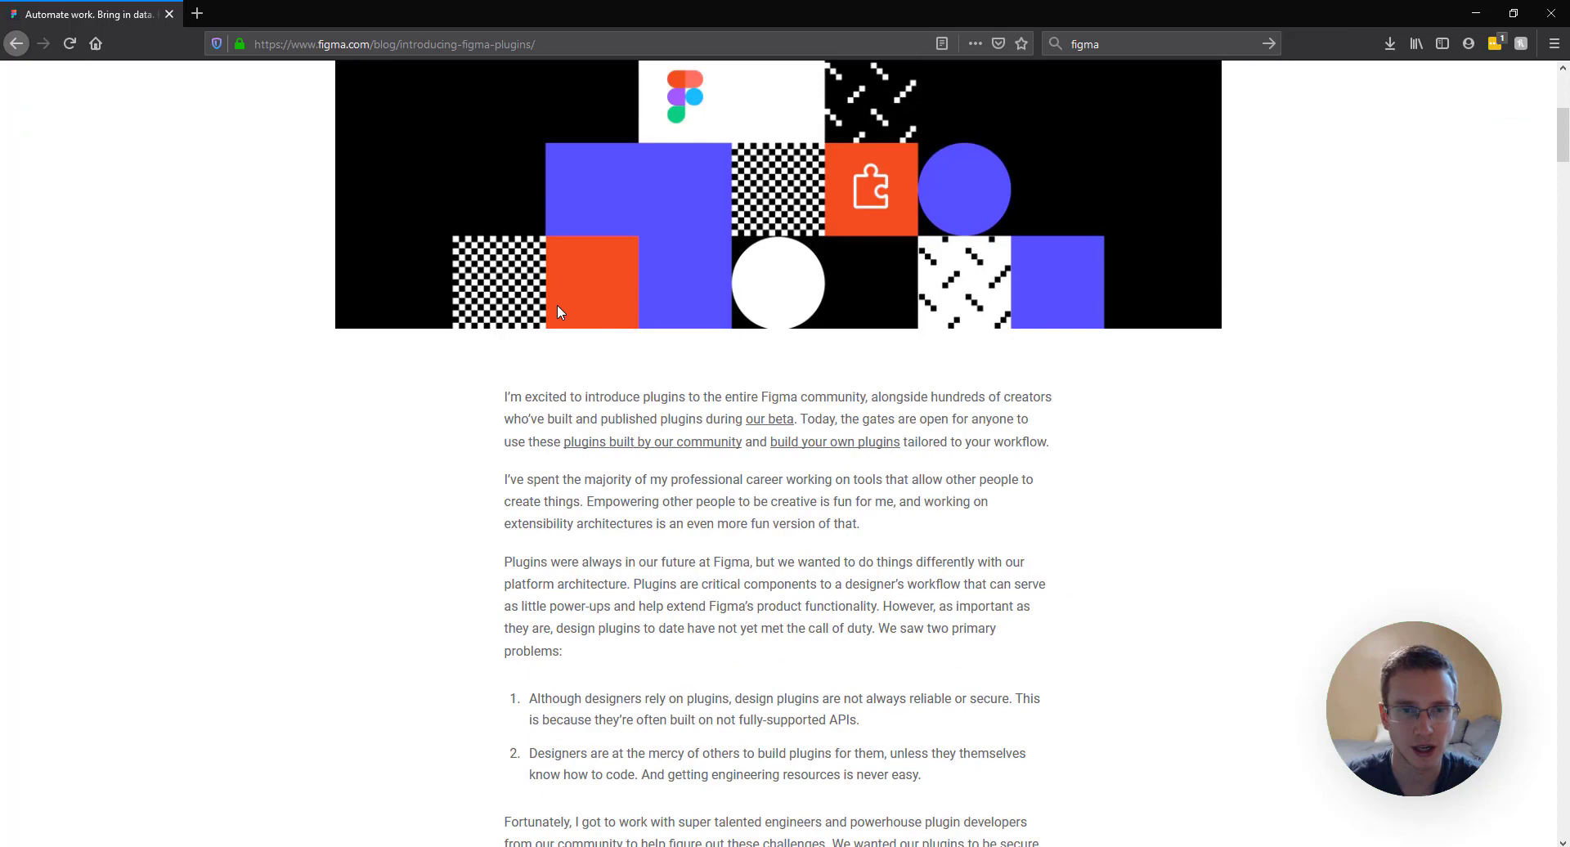
{"action": "scroll", "coordinate": [791, 417], "scroll_direction": "down", "scroll_amount": 10}
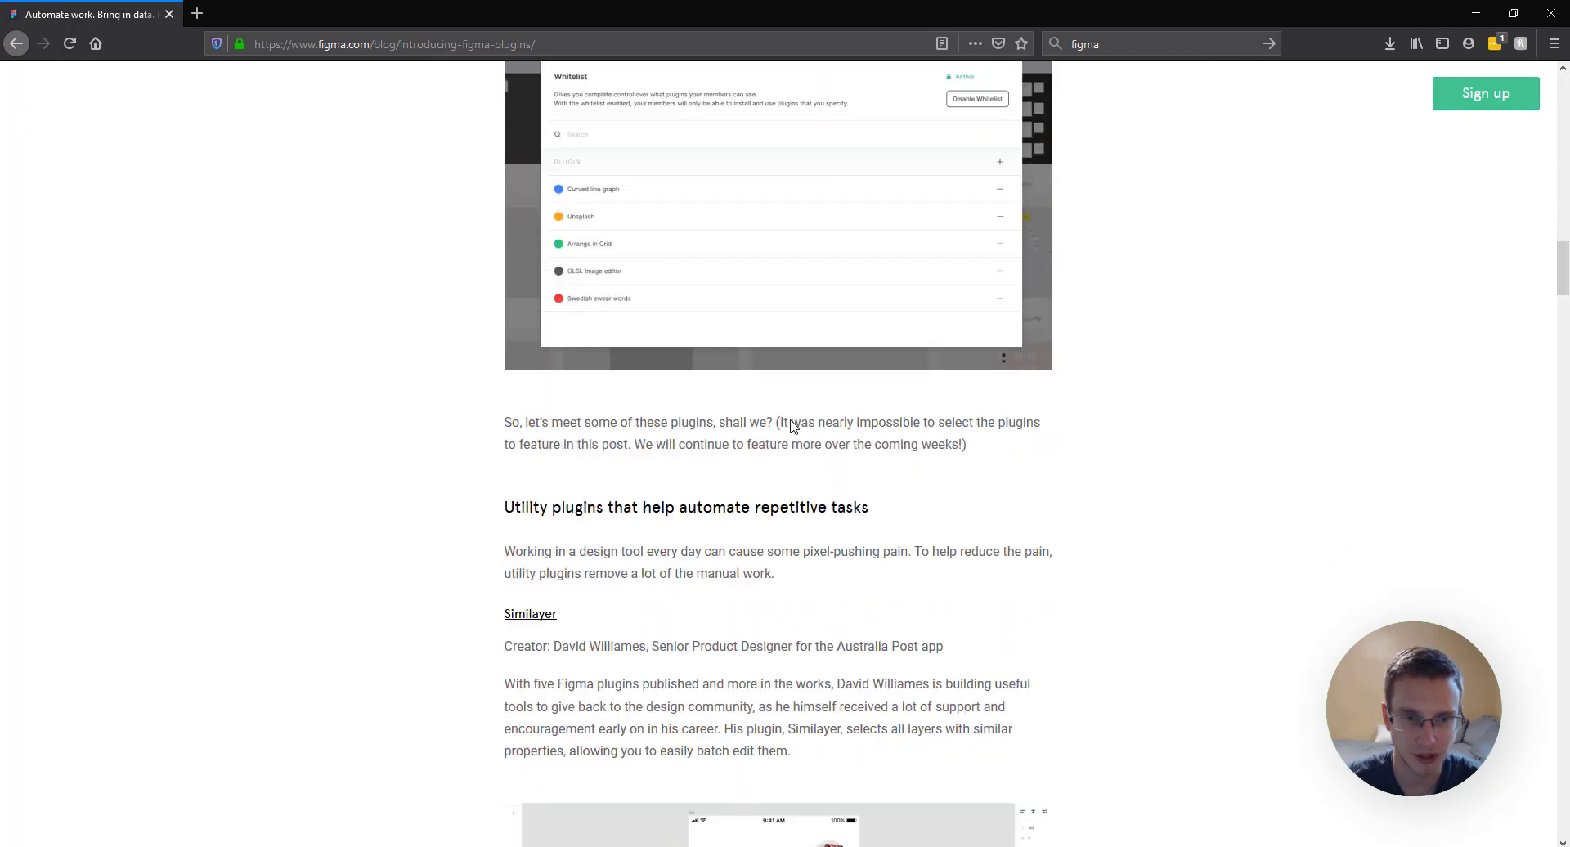
{"action": "scroll", "coordinate": [560, 391], "scroll_direction": "up", "scroll_amount": 3}
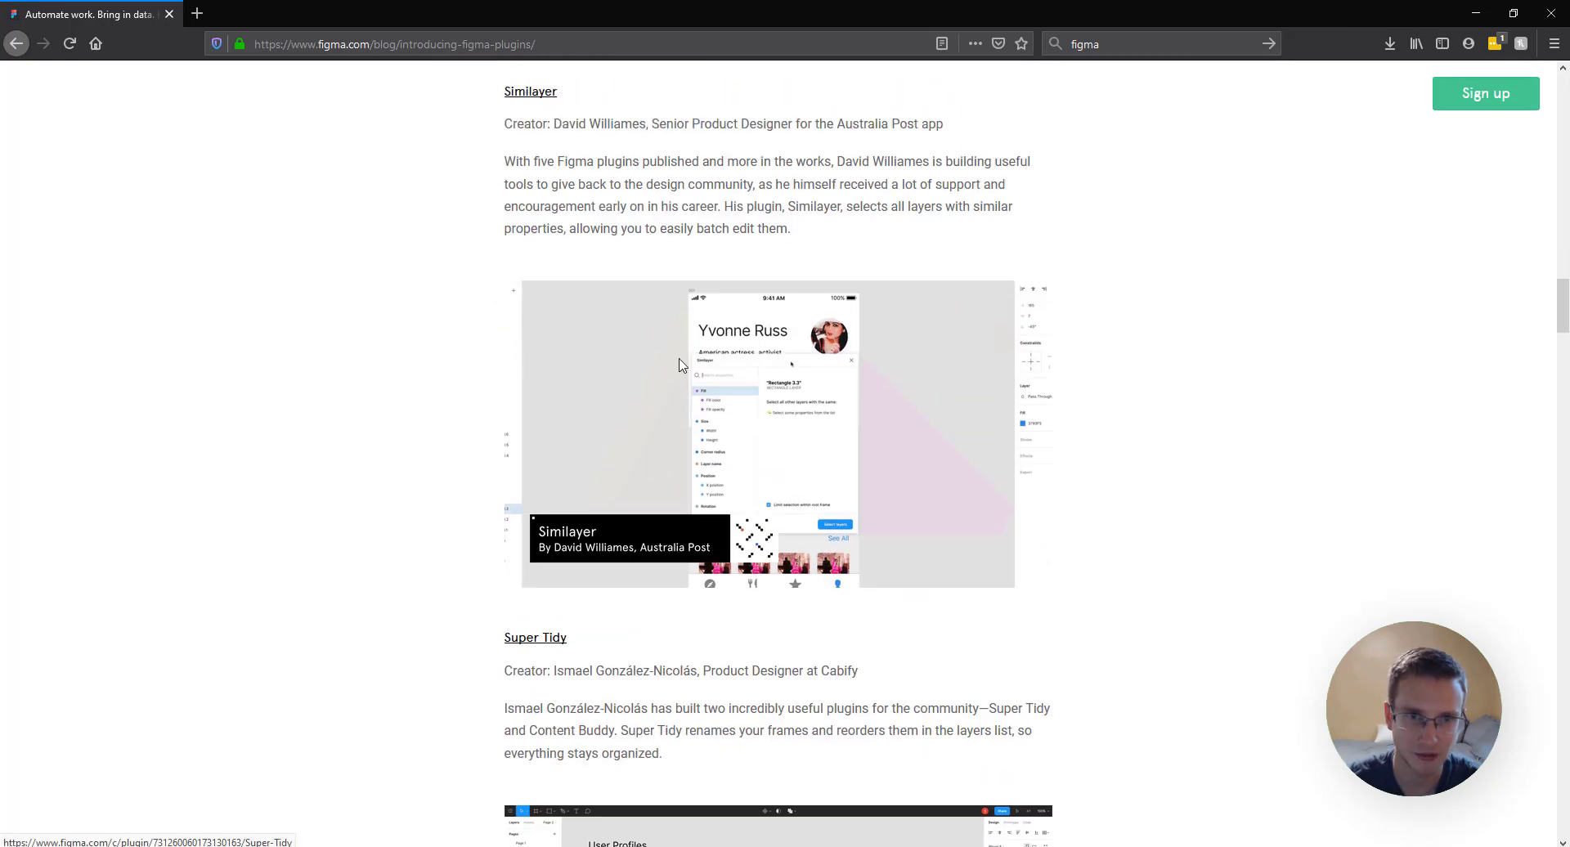
{"action": "scroll", "coordinate": [673, 423], "scroll_direction": "down", "scroll_amount": 4}
{"action": "scroll", "coordinate": [670, 416], "scroll_direction": "down", "scroll_amount": 3}
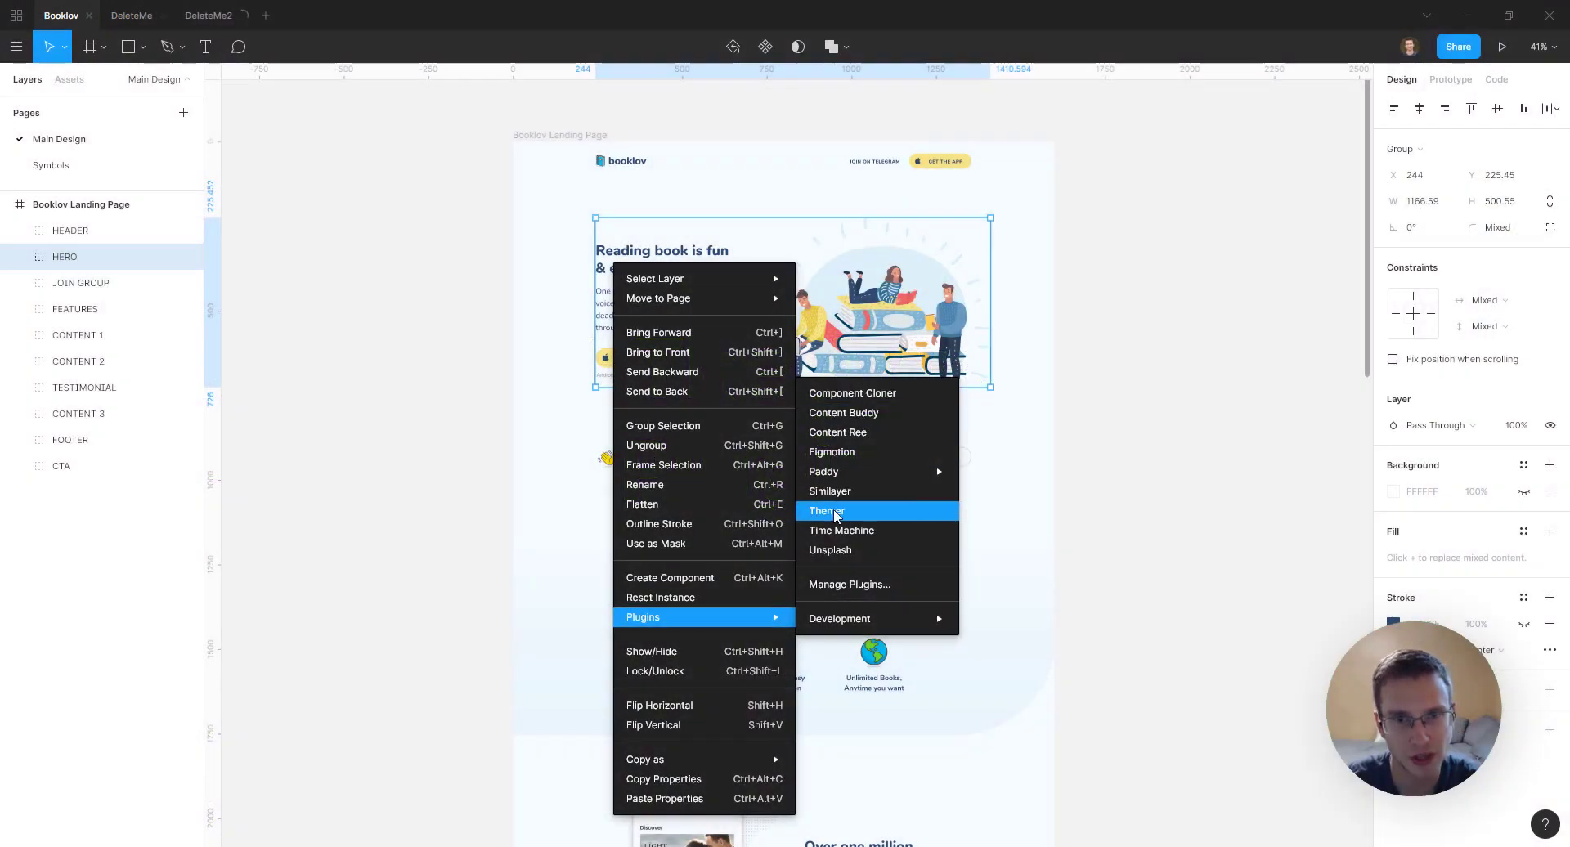
In the DeleteMe file, check the colour styles offered for the green rectangle's fill
{"action": "left_click", "coordinate": [132, 15]}
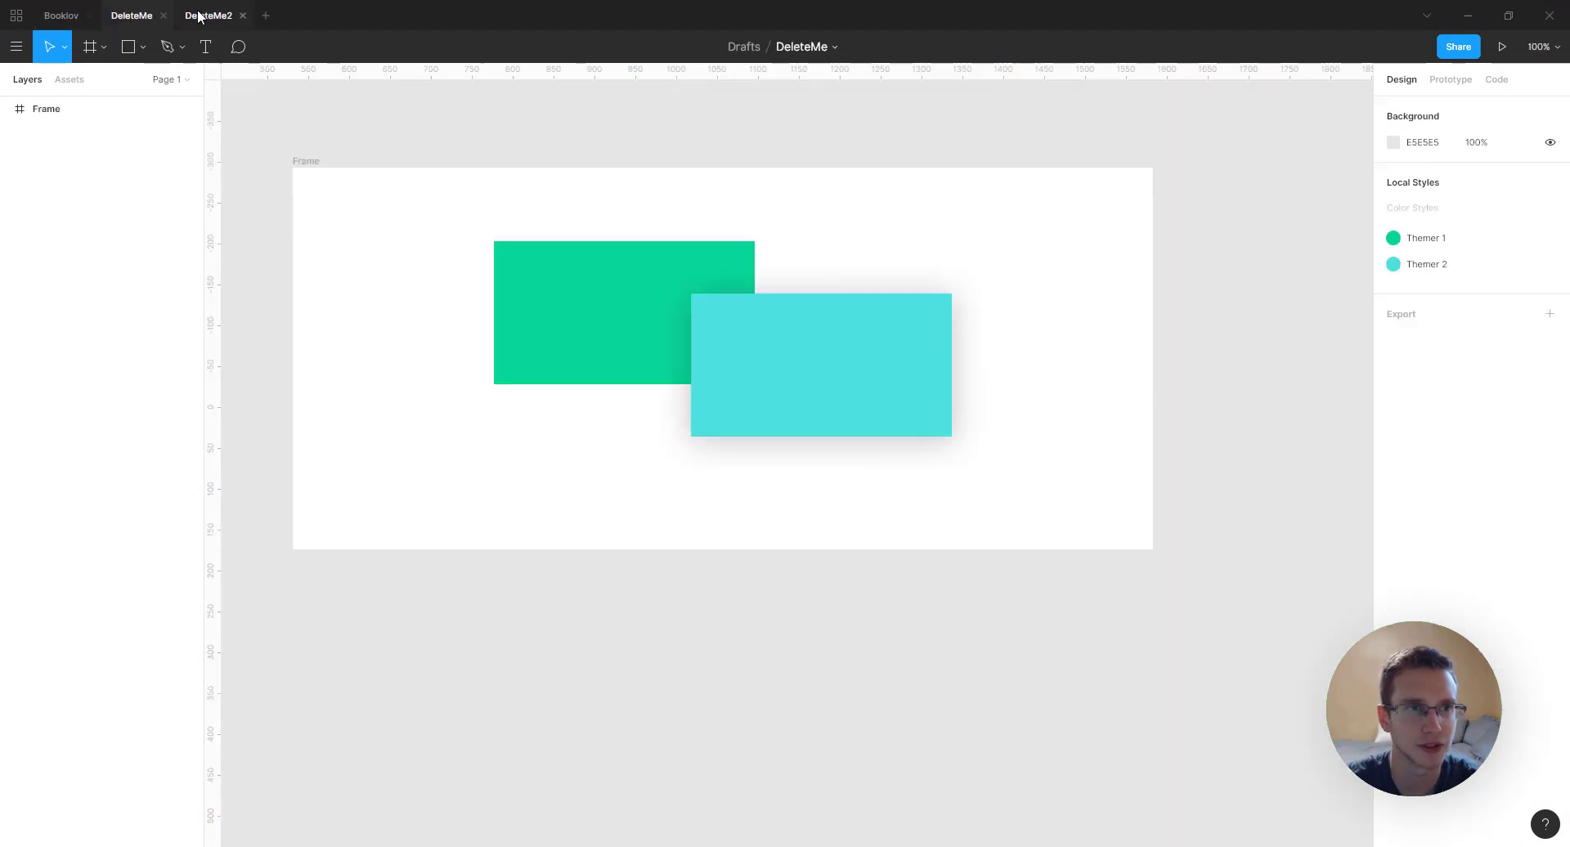
{"action": "left_click", "coordinate": [207, 15]}
{"action": "left_click", "coordinate": [116, 19]}
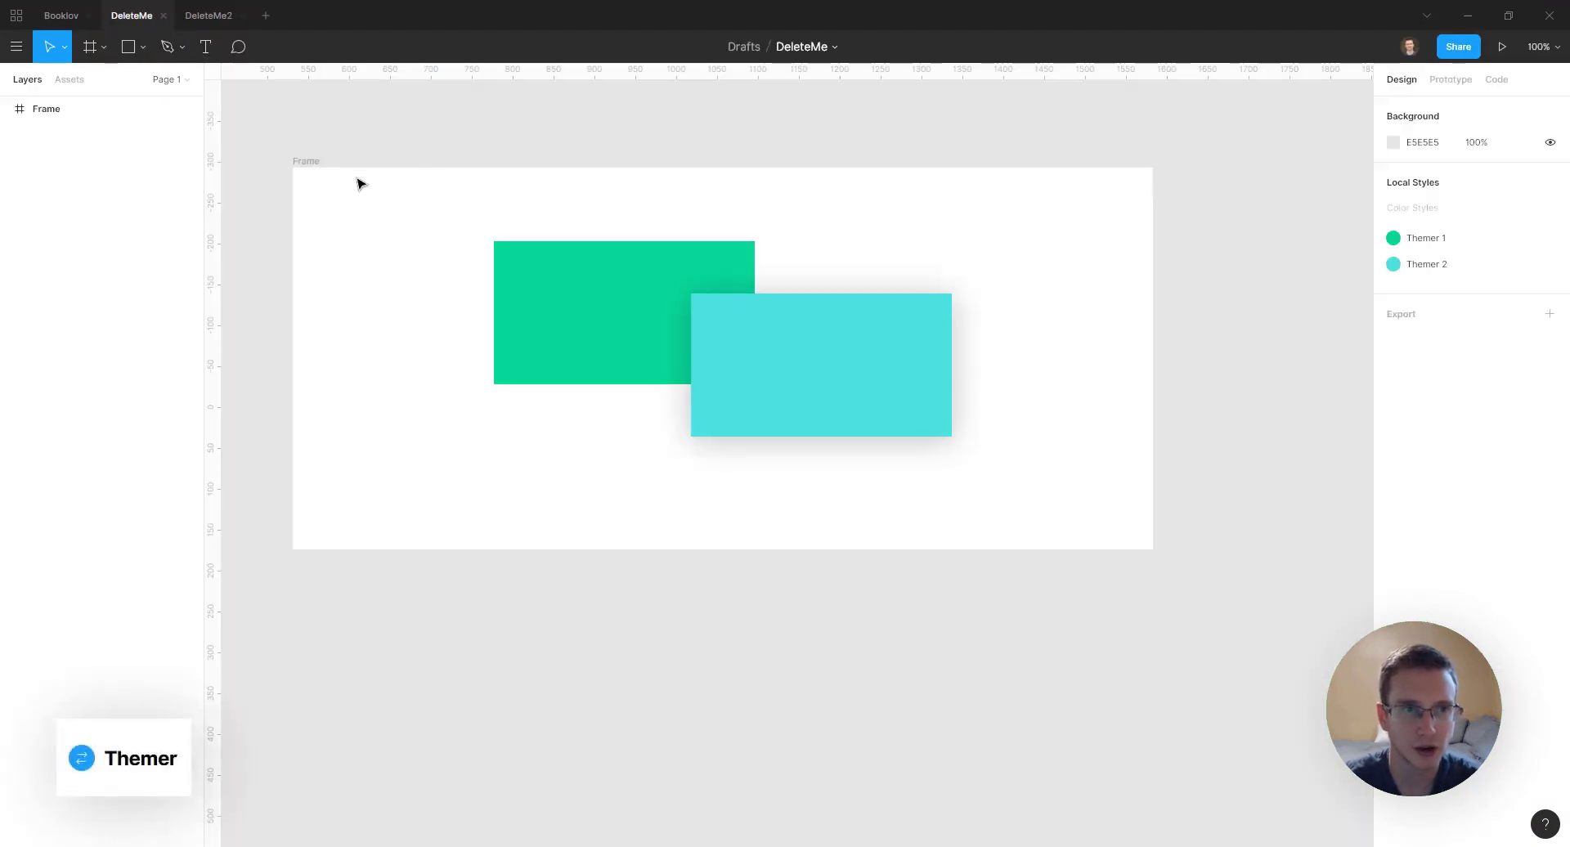
{"action": "left_click", "coordinate": [546, 263]}
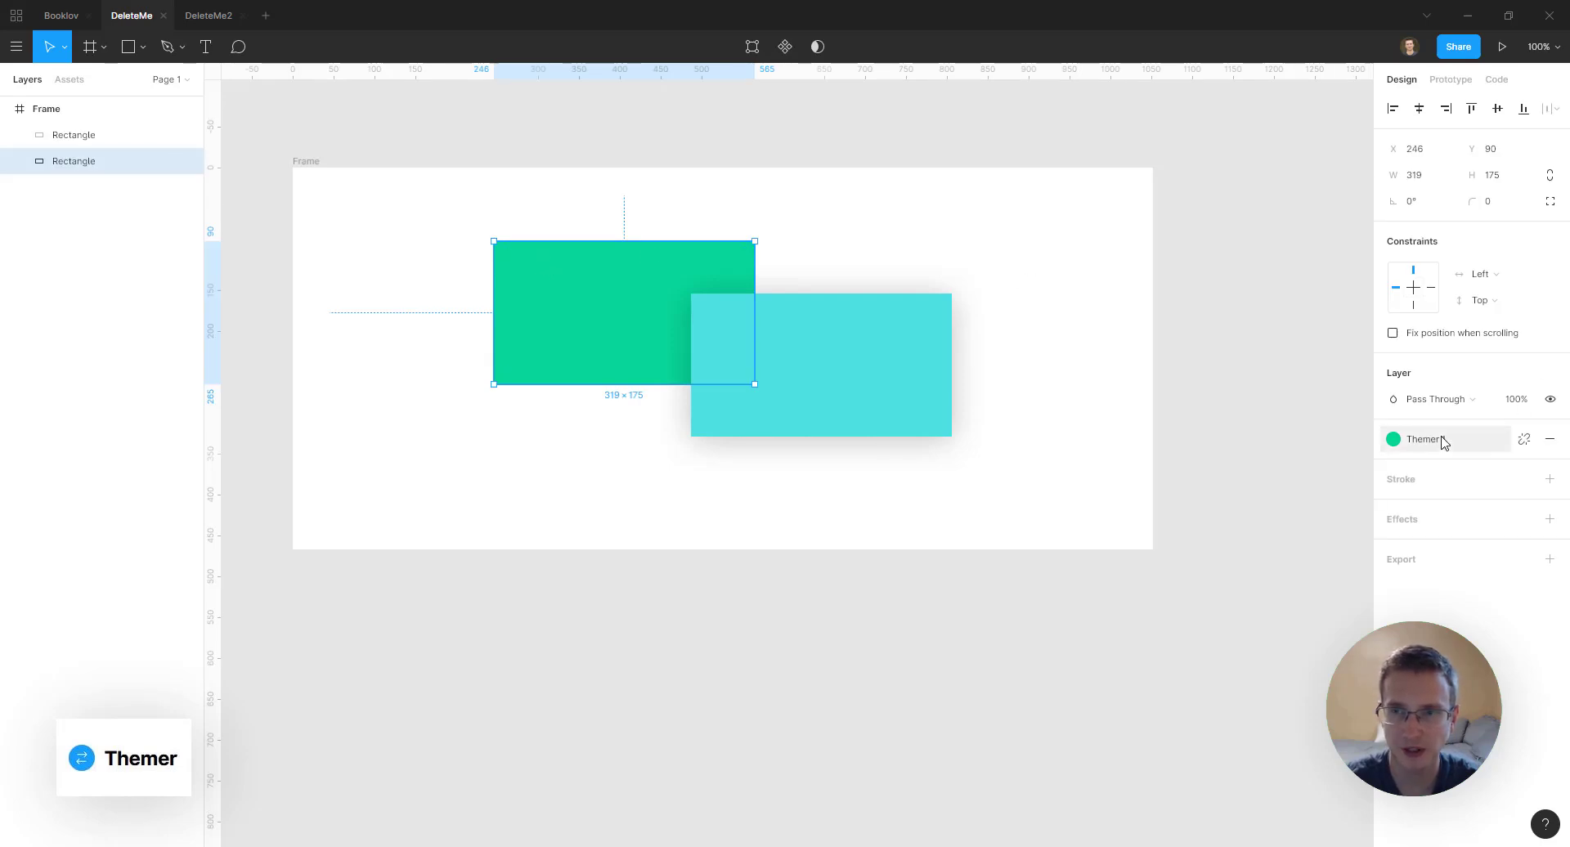
{"action": "left_click", "coordinate": [1394, 442]}
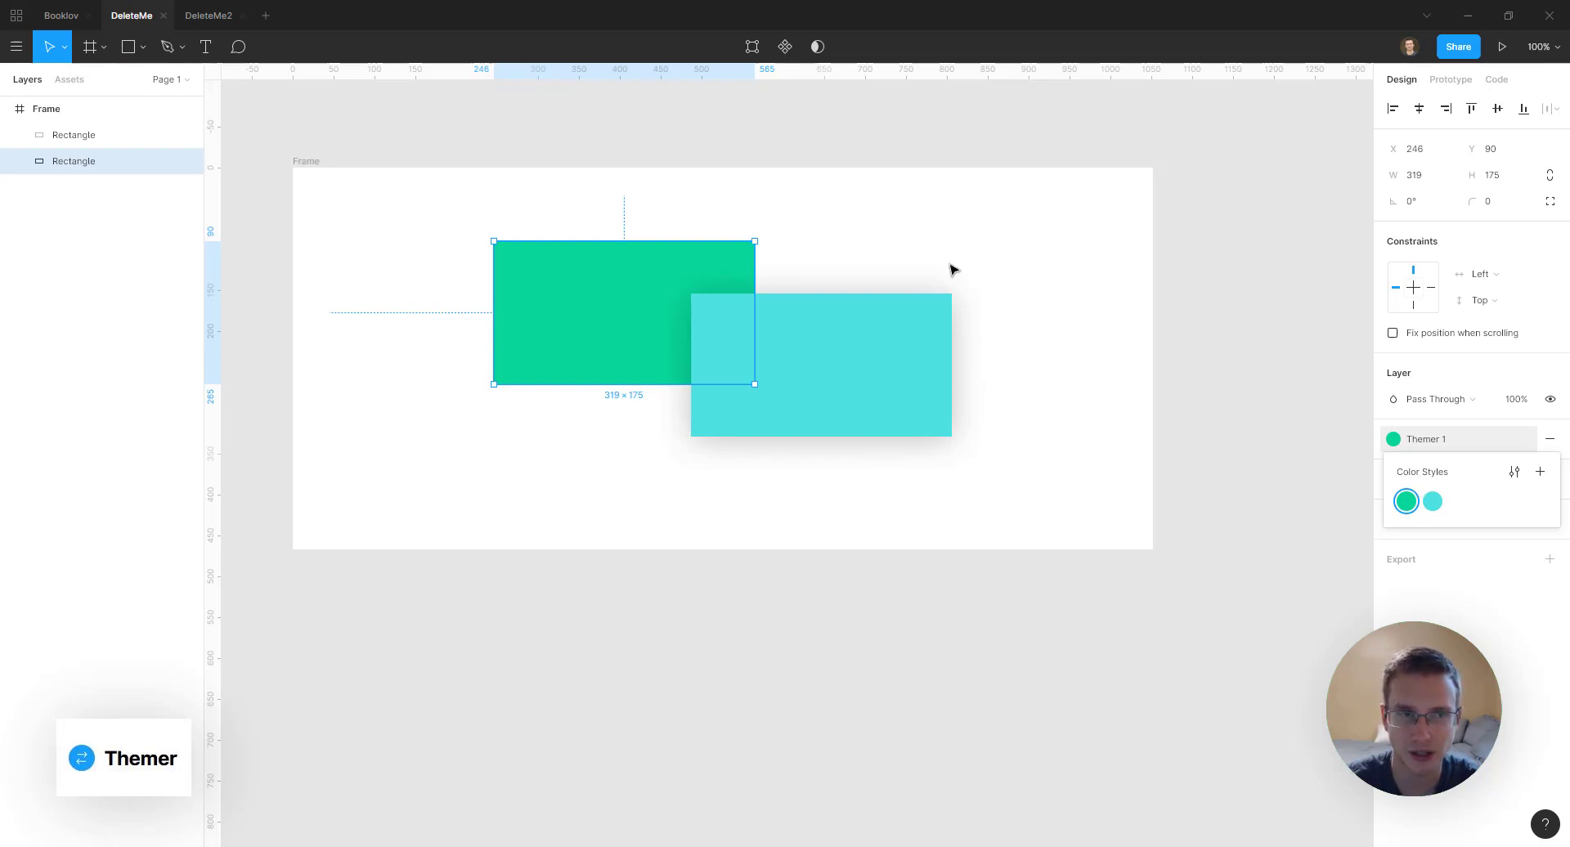
{"action": "left_click", "coordinate": [909, 196]}
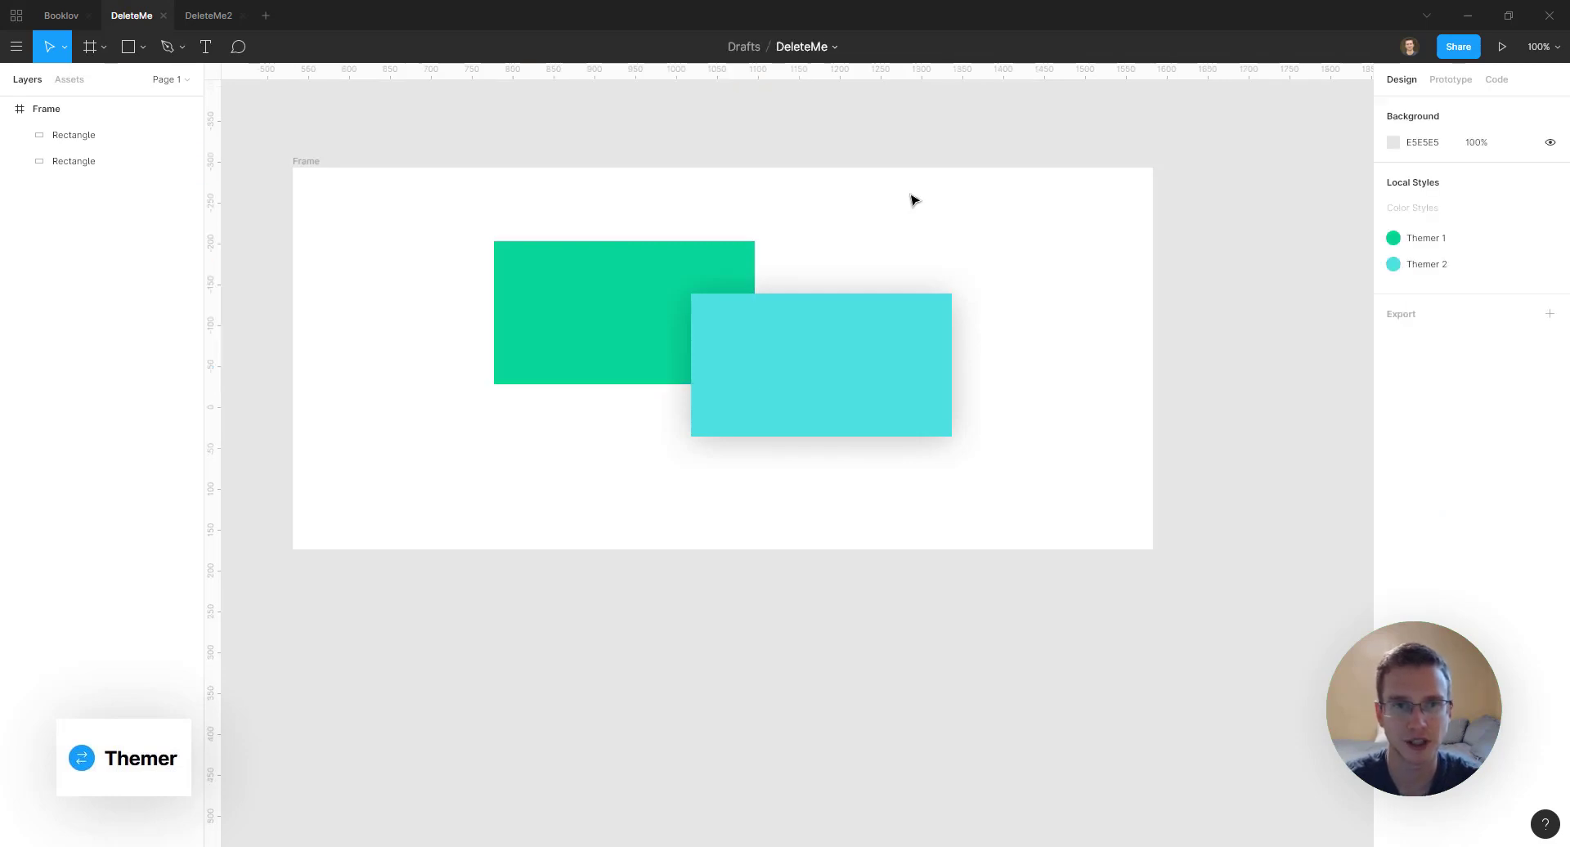
Compare the green and cyan rectangles and review the green fill's Themer styles
{"action": "left_click", "coordinate": [606, 271]}
{"action": "left_click", "coordinate": [883, 351]}
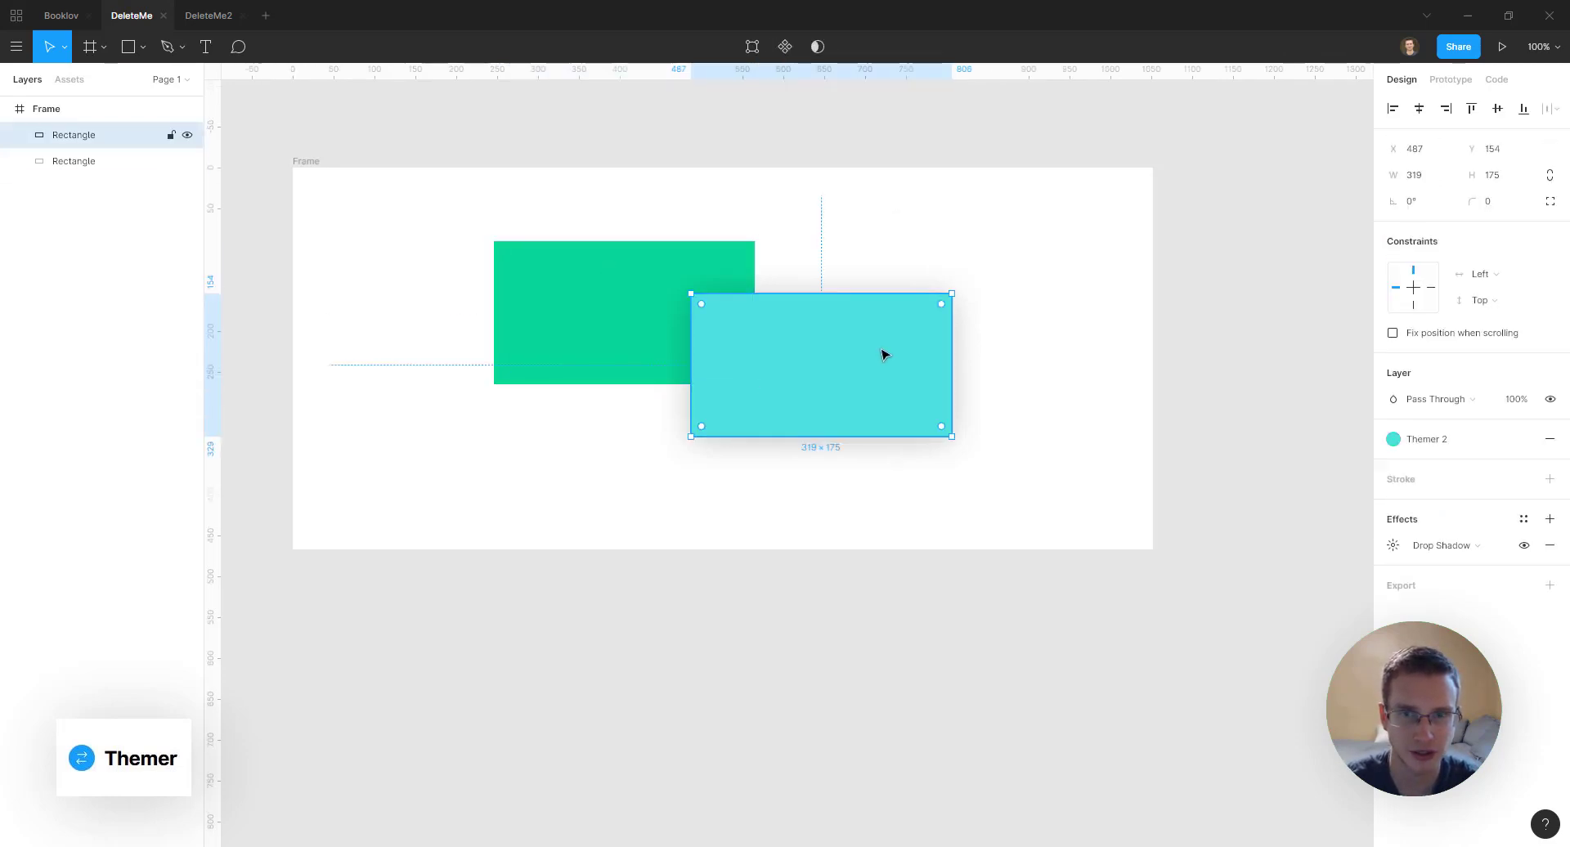
{"action": "left_click", "coordinate": [661, 302]}
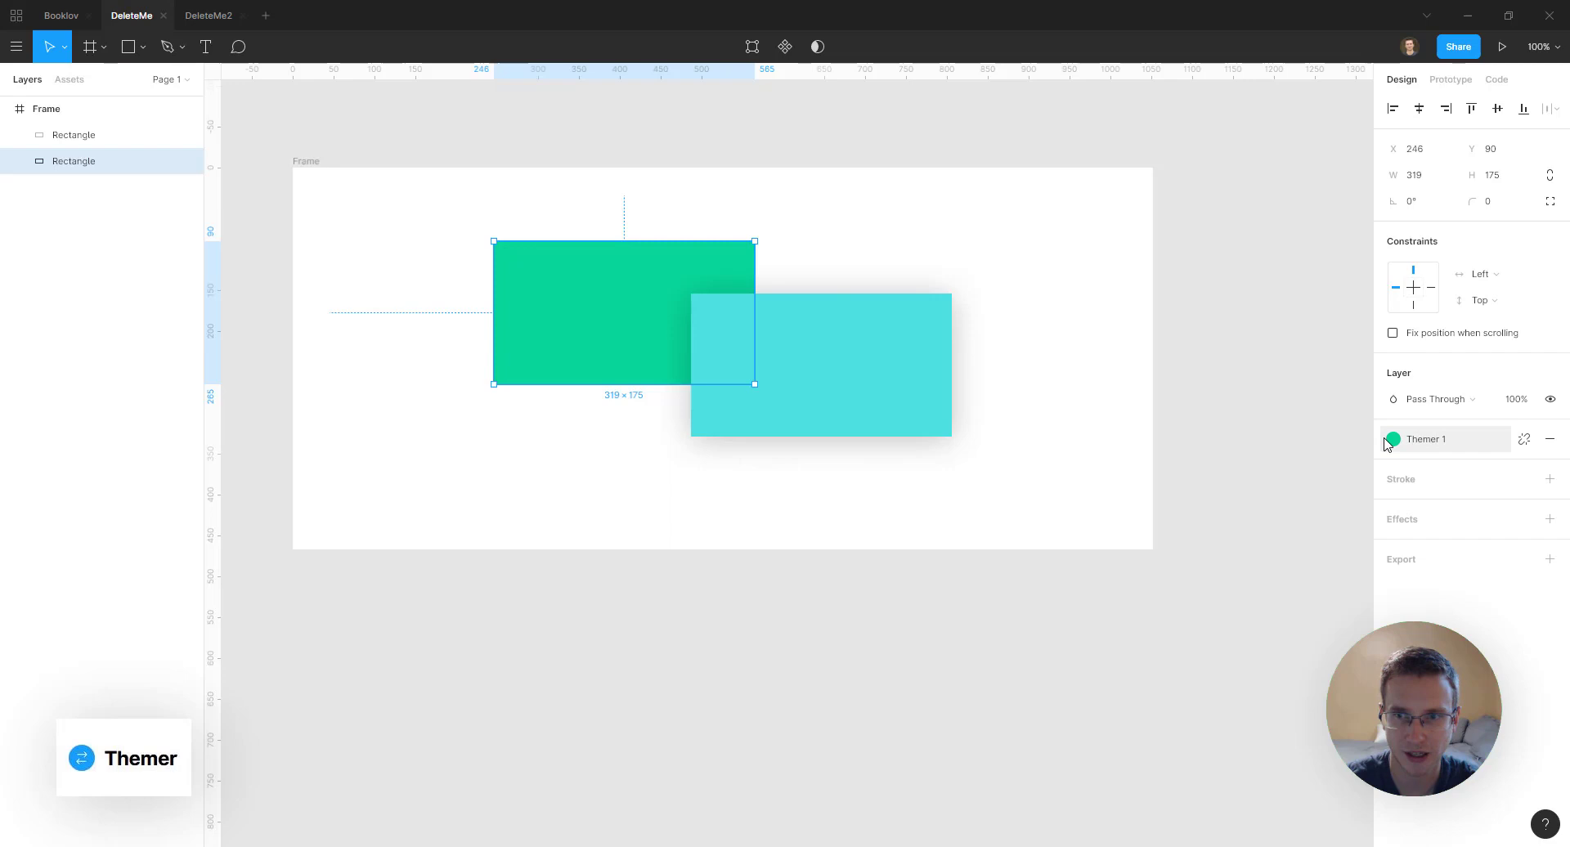
{"action": "left_click", "coordinate": [1397, 442]}
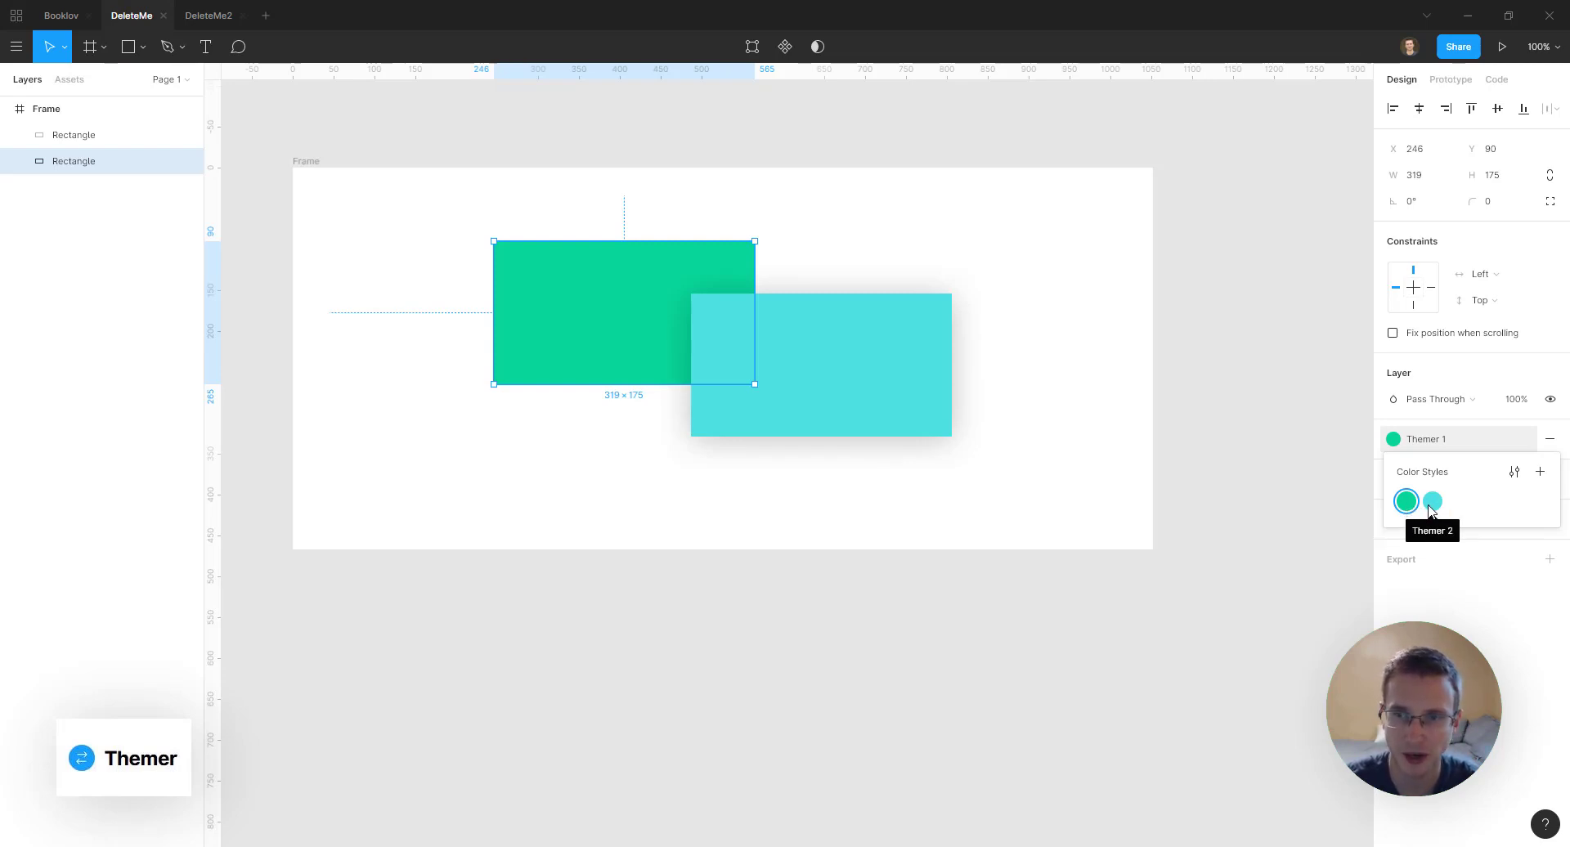
{"action": "left_click", "coordinate": [991, 284]}
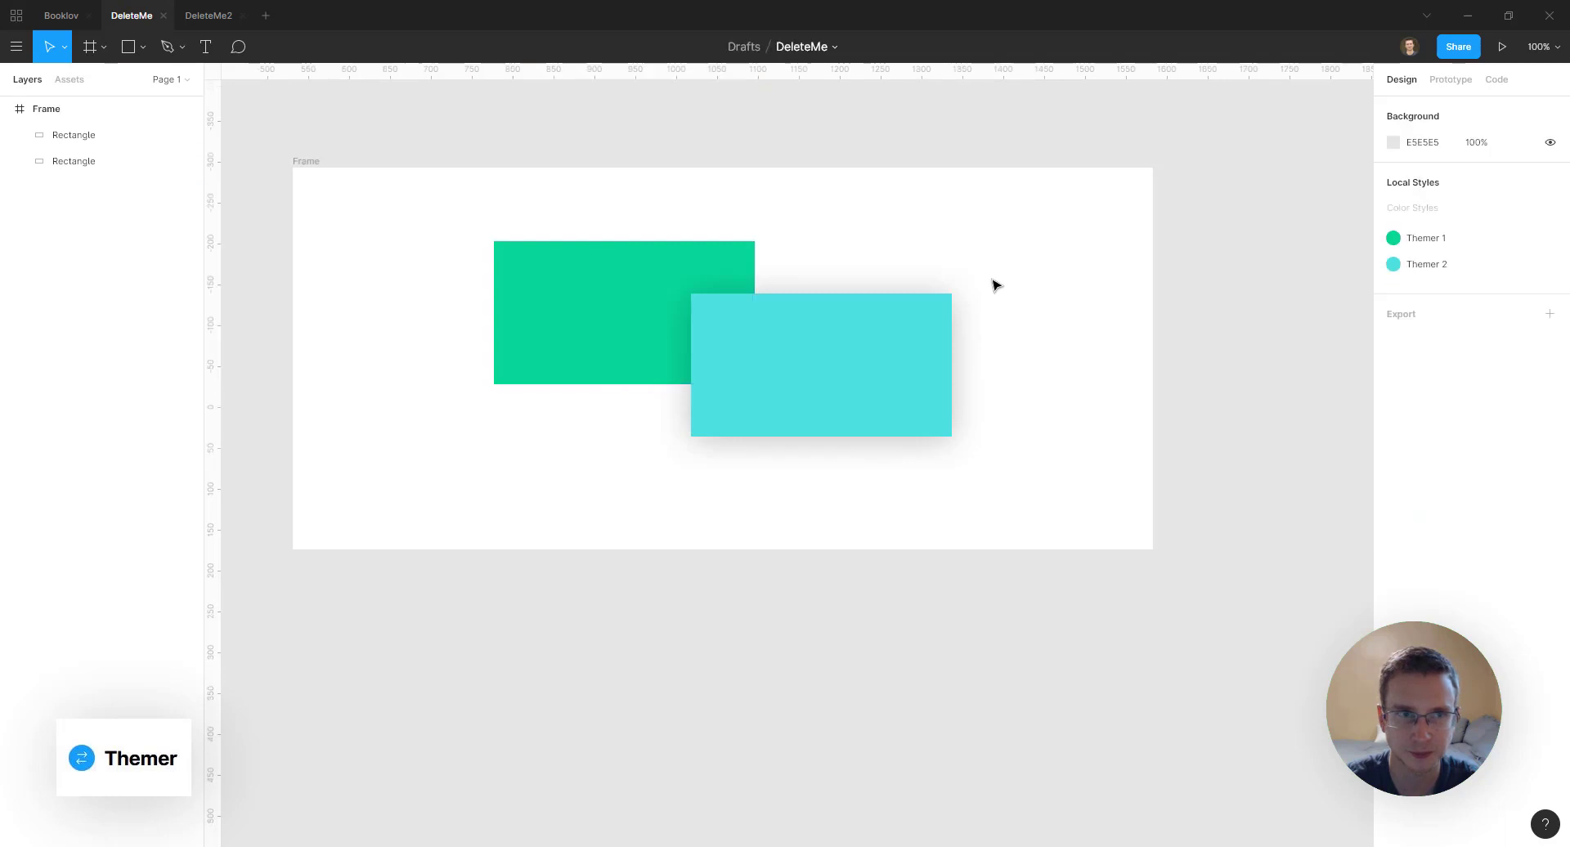
In the DeleteMe2 file, inspect the yellow and orange rectangles
{"action": "left_click", "coordinate": [211, 17]}
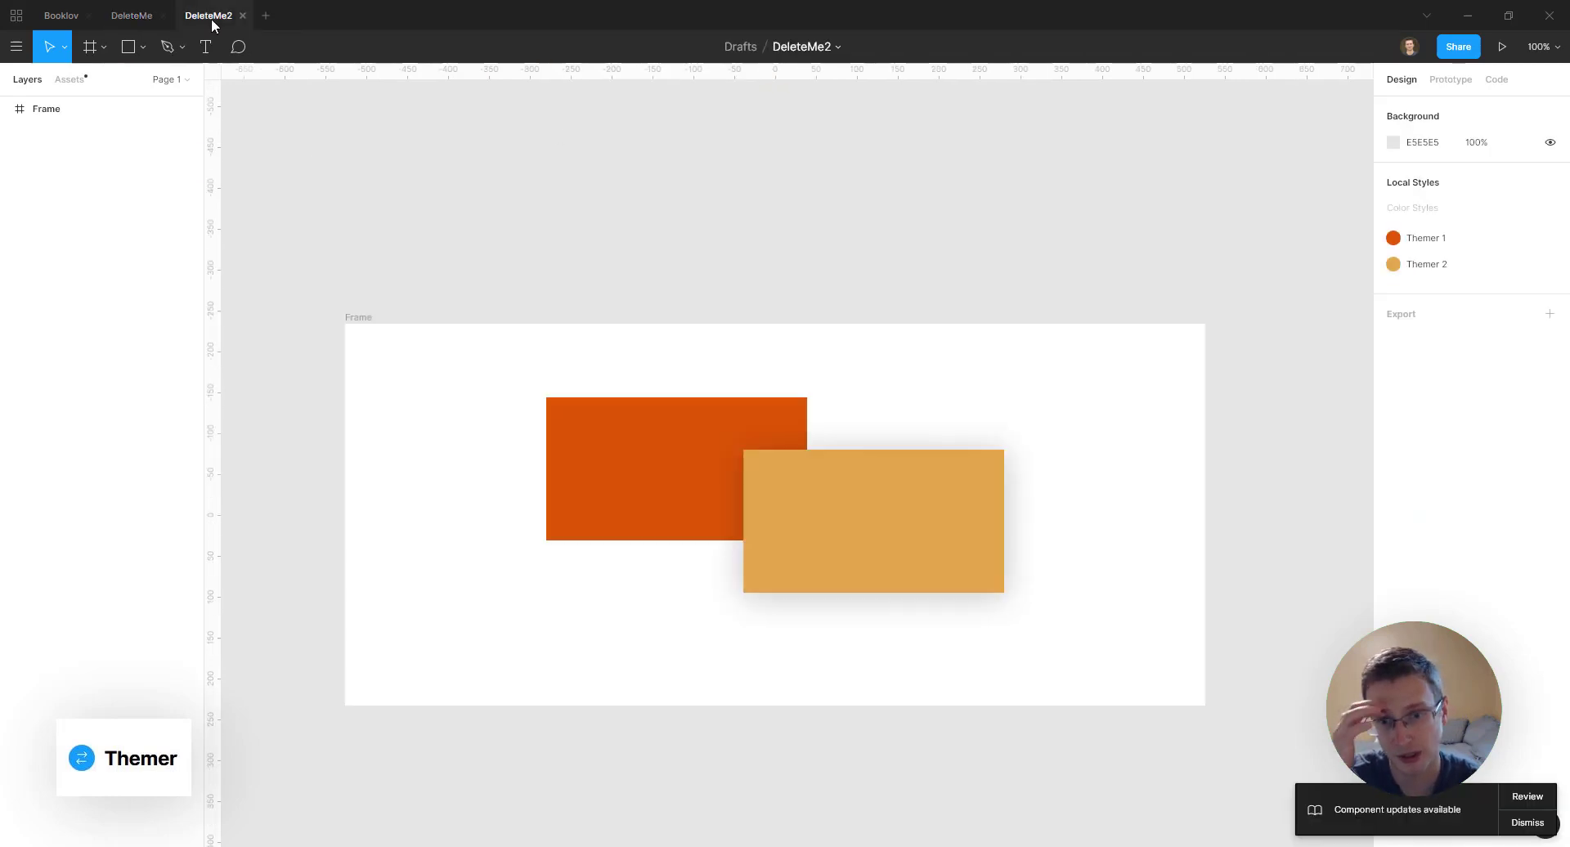
{"action": "scroll", "coordinate": [526, 546], "scroll_direction": "down", "scroll_amount": 2}
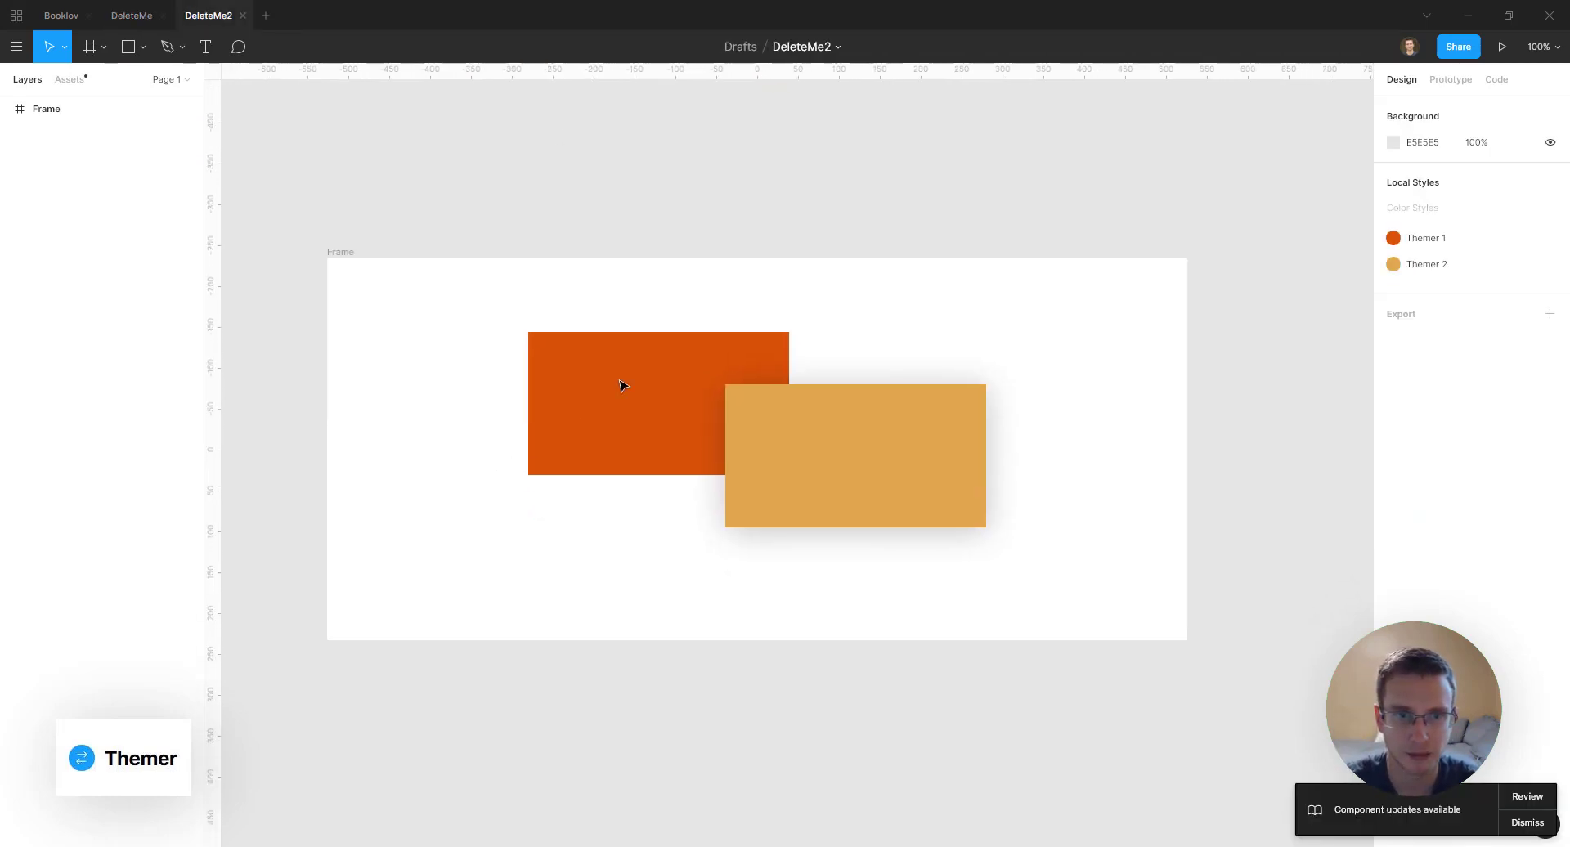
{"action": "left_click", "coordinate": [842, 436]}
{"action": "left_click", "coordinate": [697, 395]}
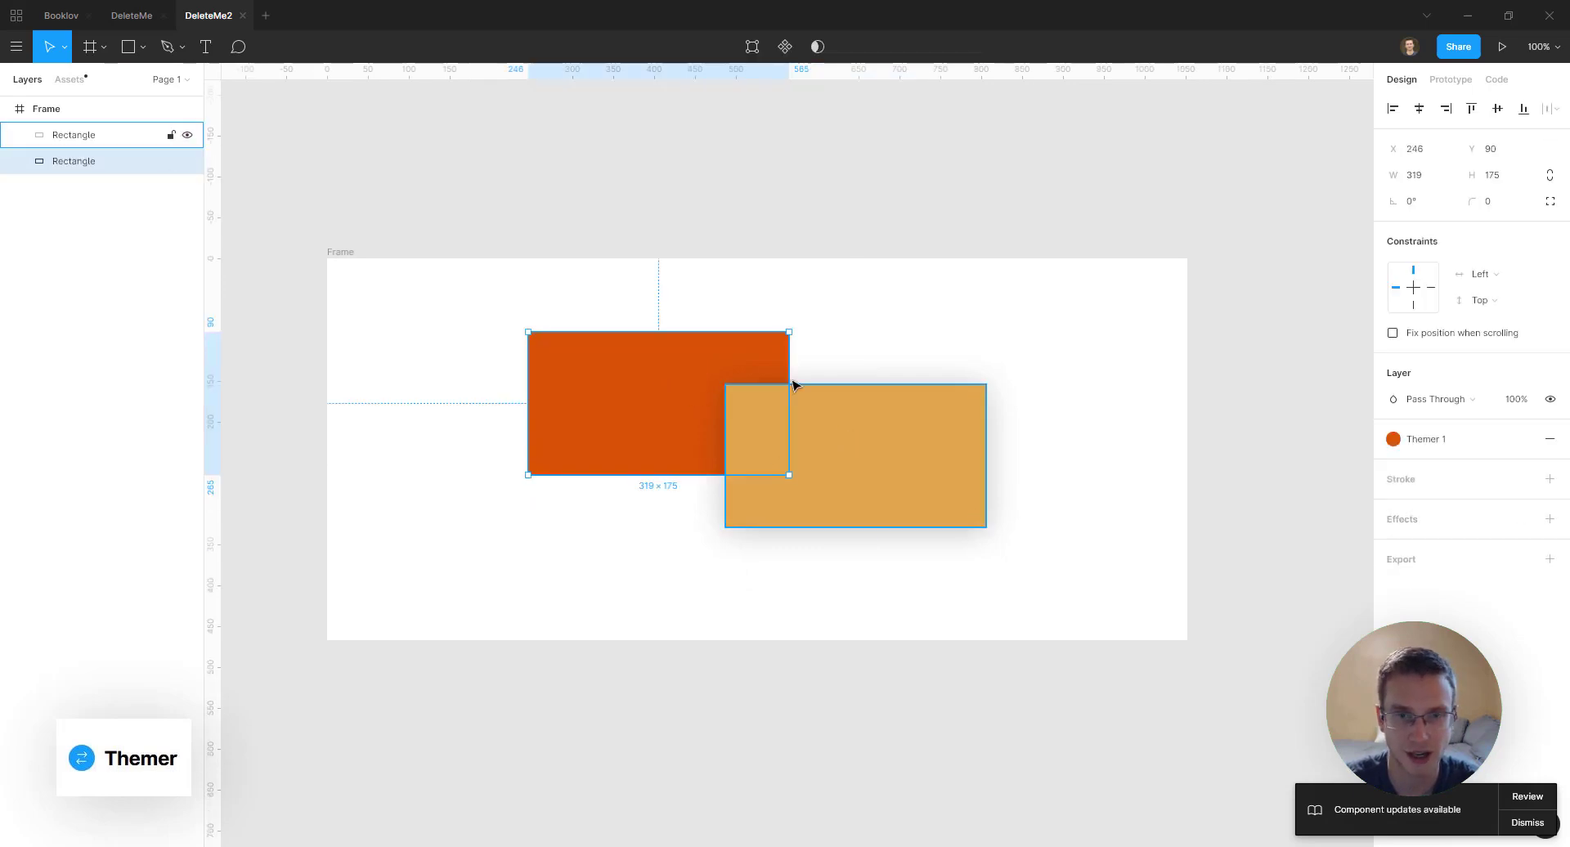
{"action": "left_click", "coordinate": [849, 449]}
{"action": "left_click", "coordinate": [685, 355]}
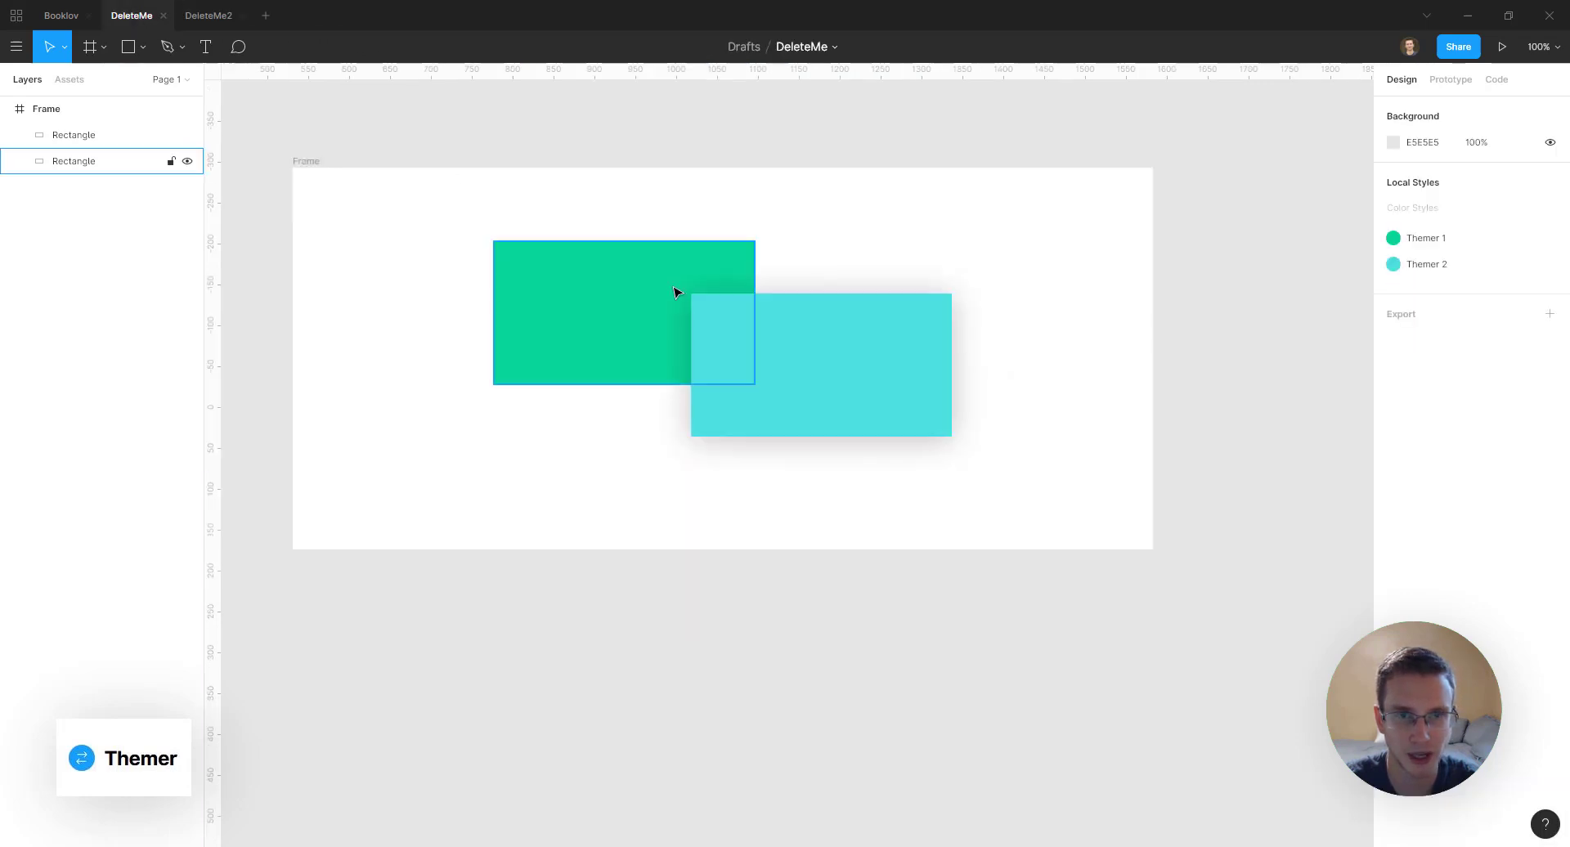
Return to the DeleteMe file with its green rectangle selected
{"action": "left_click", "coordinate": [241, 25]}
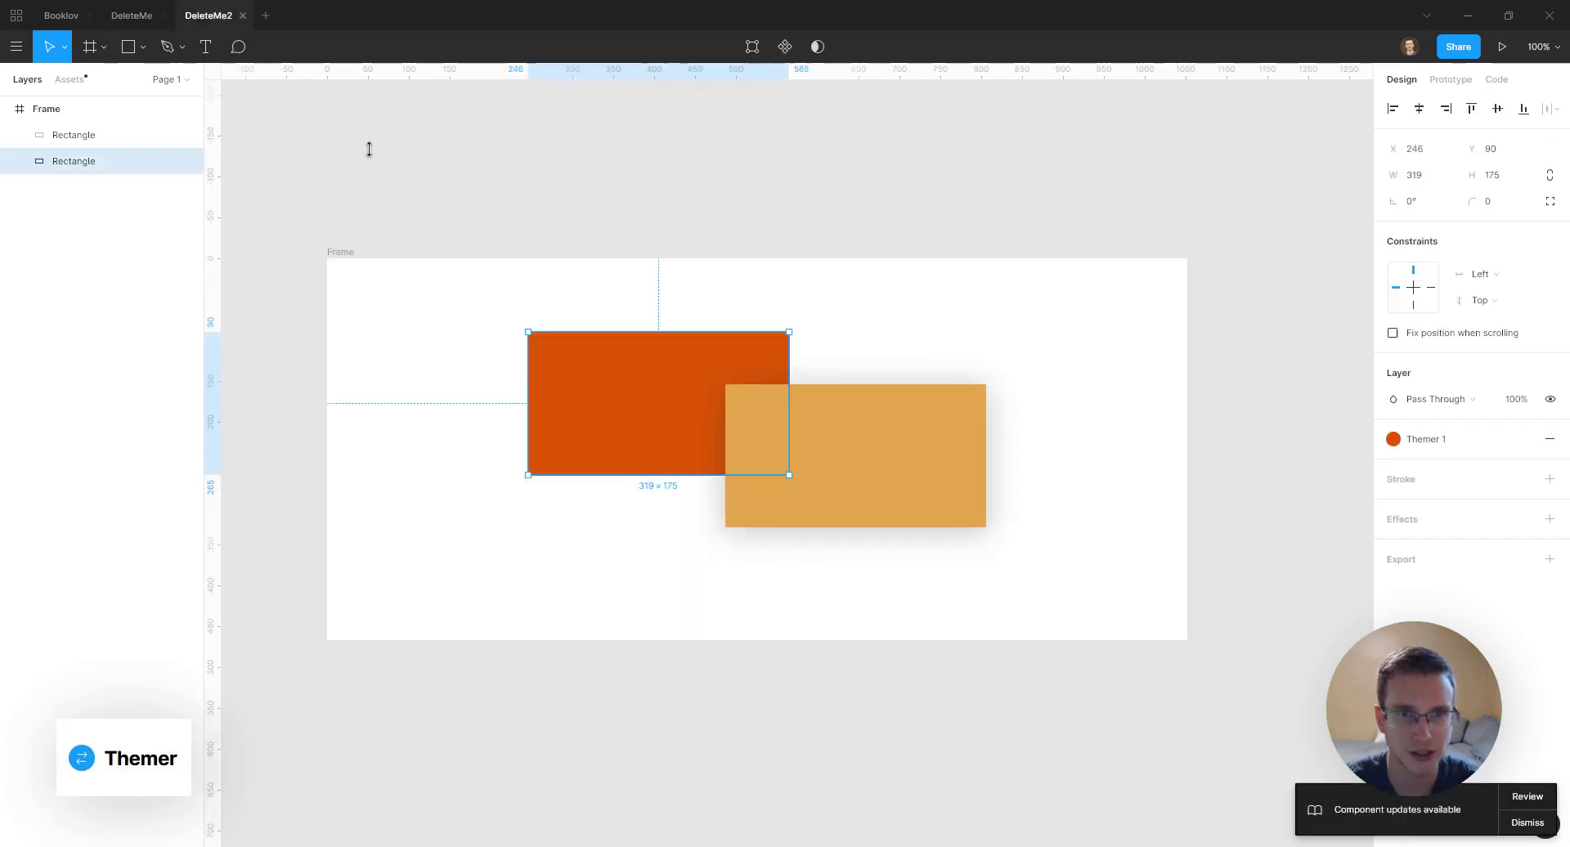
{"action": "left_click", "coordinate": [459, 154]}
{"action": "left_click", "coordinate": [131, 21]}
{"action": "left_click", "coordinate": [536, 281]}
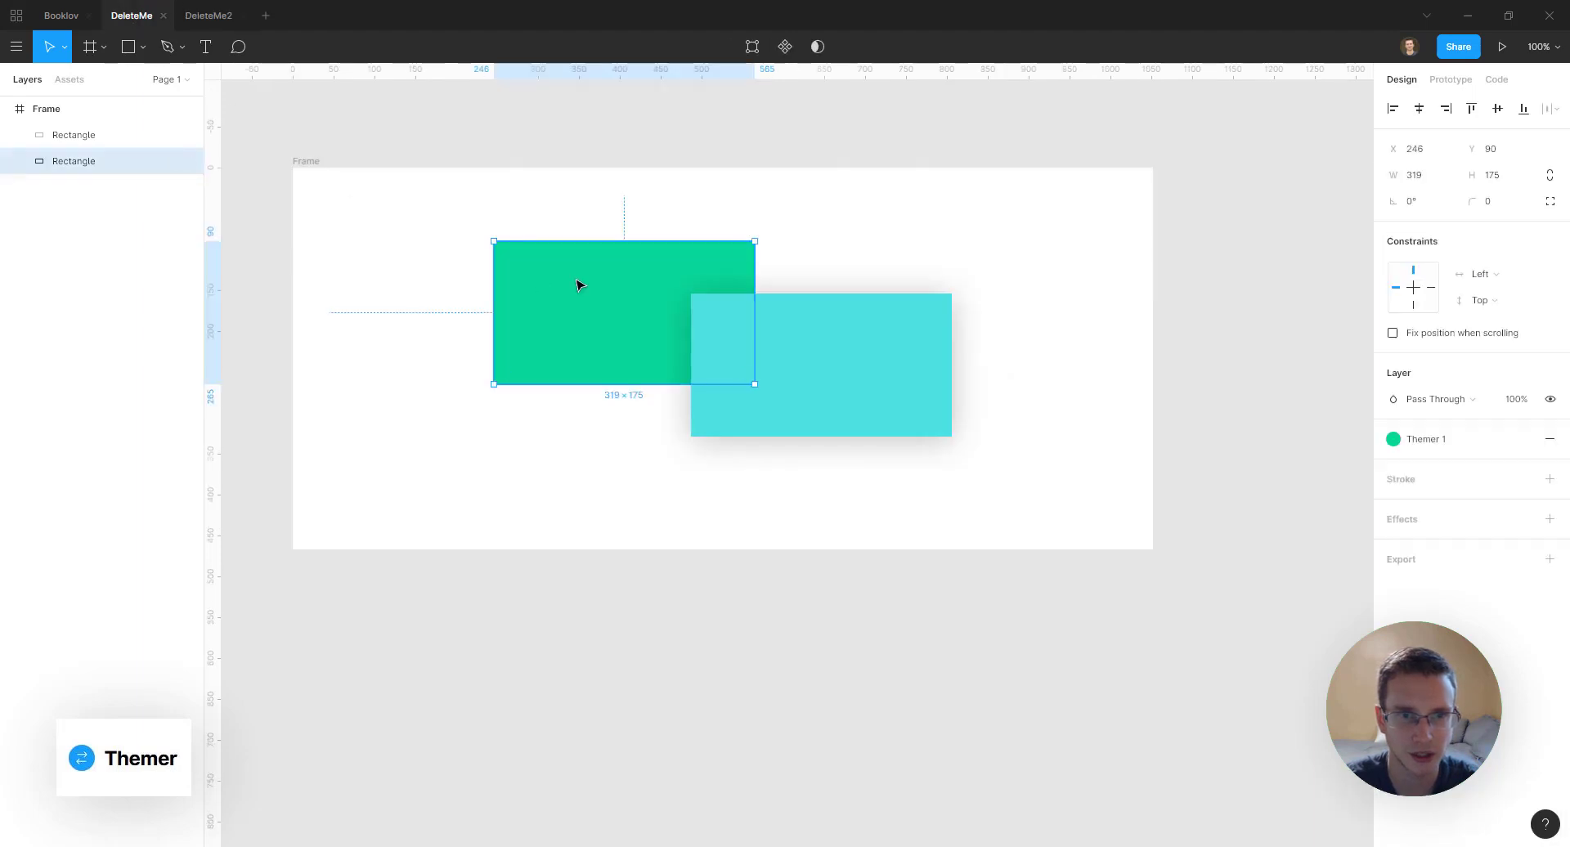
Create a Themer theme 'Themer Style 1' from Color styles, clearing existing theme data
{"action": "right_click", "coordinate": [386, 290]}
{"action": "mouse_move", "coordinate": [533, 601]}
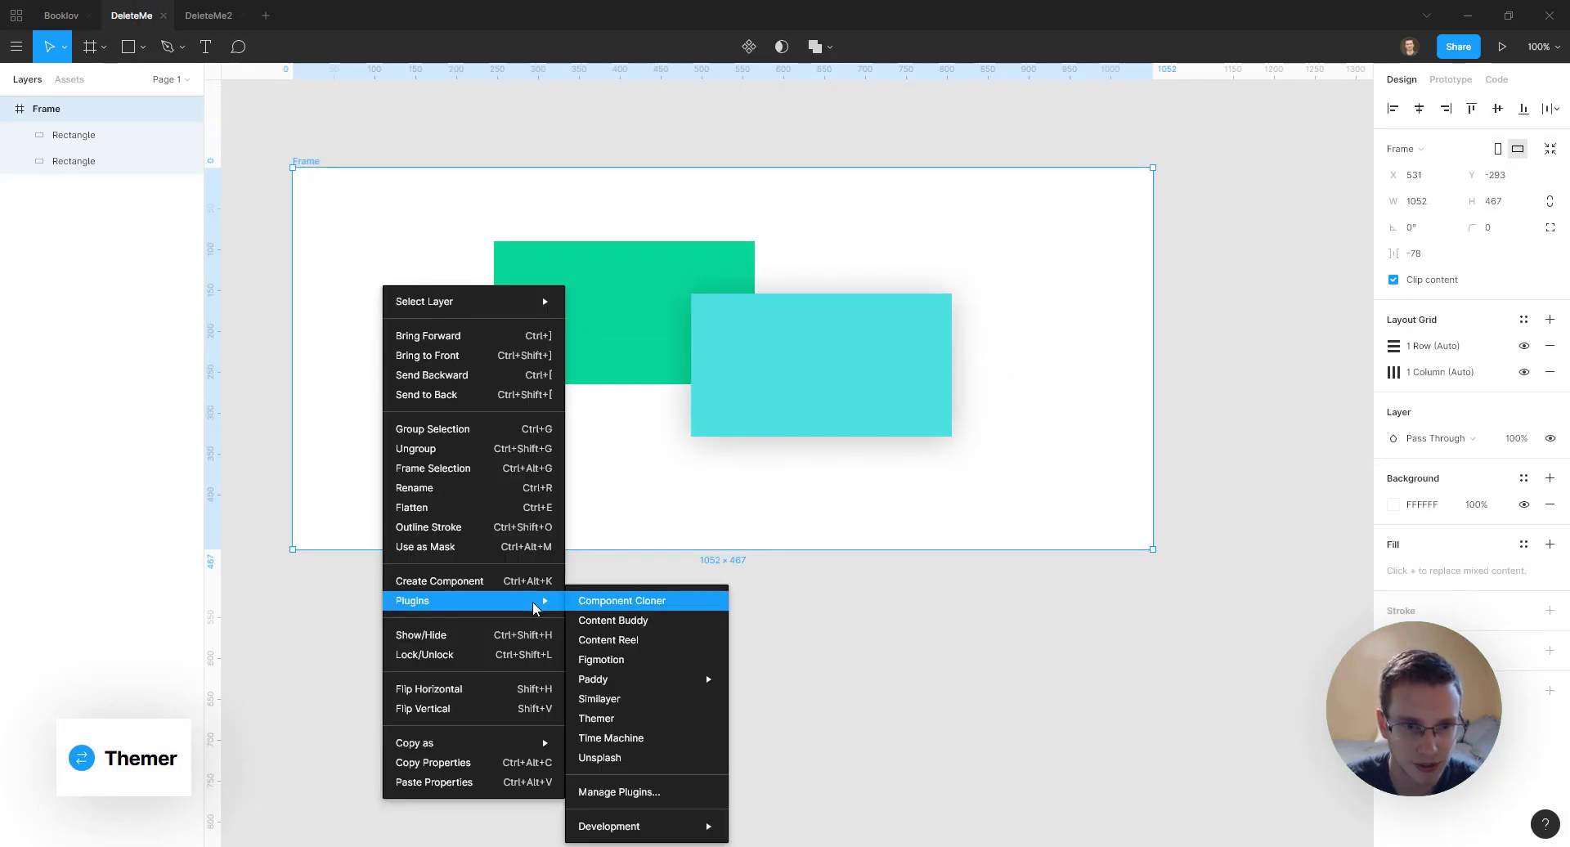
{"action": "left_click", "coordinate": [596, 719]}
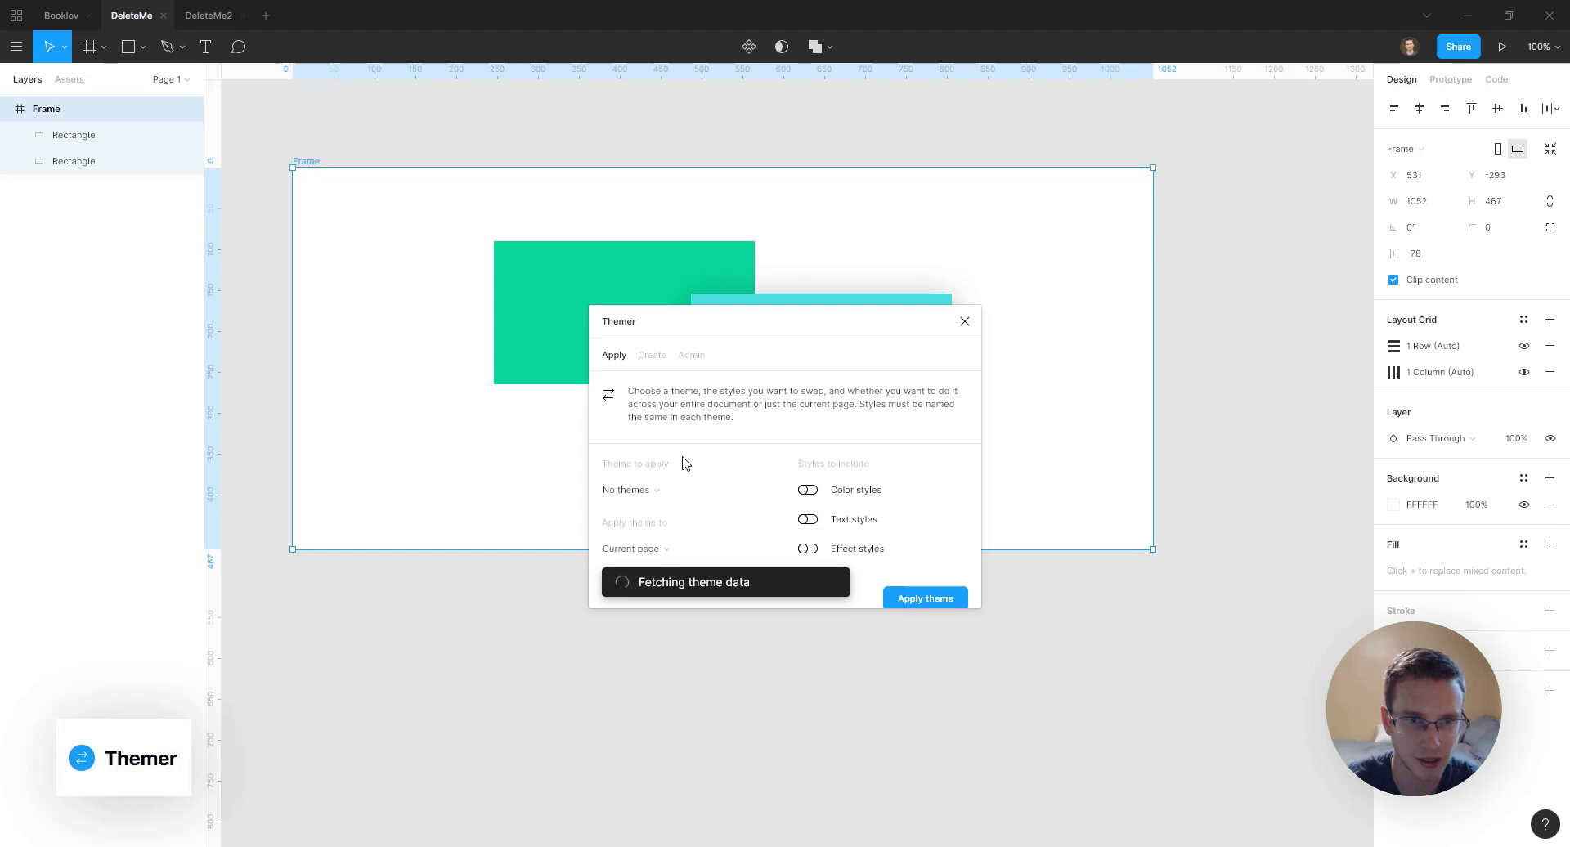
{"action": "left_click", "coordinate": [643, 342]}
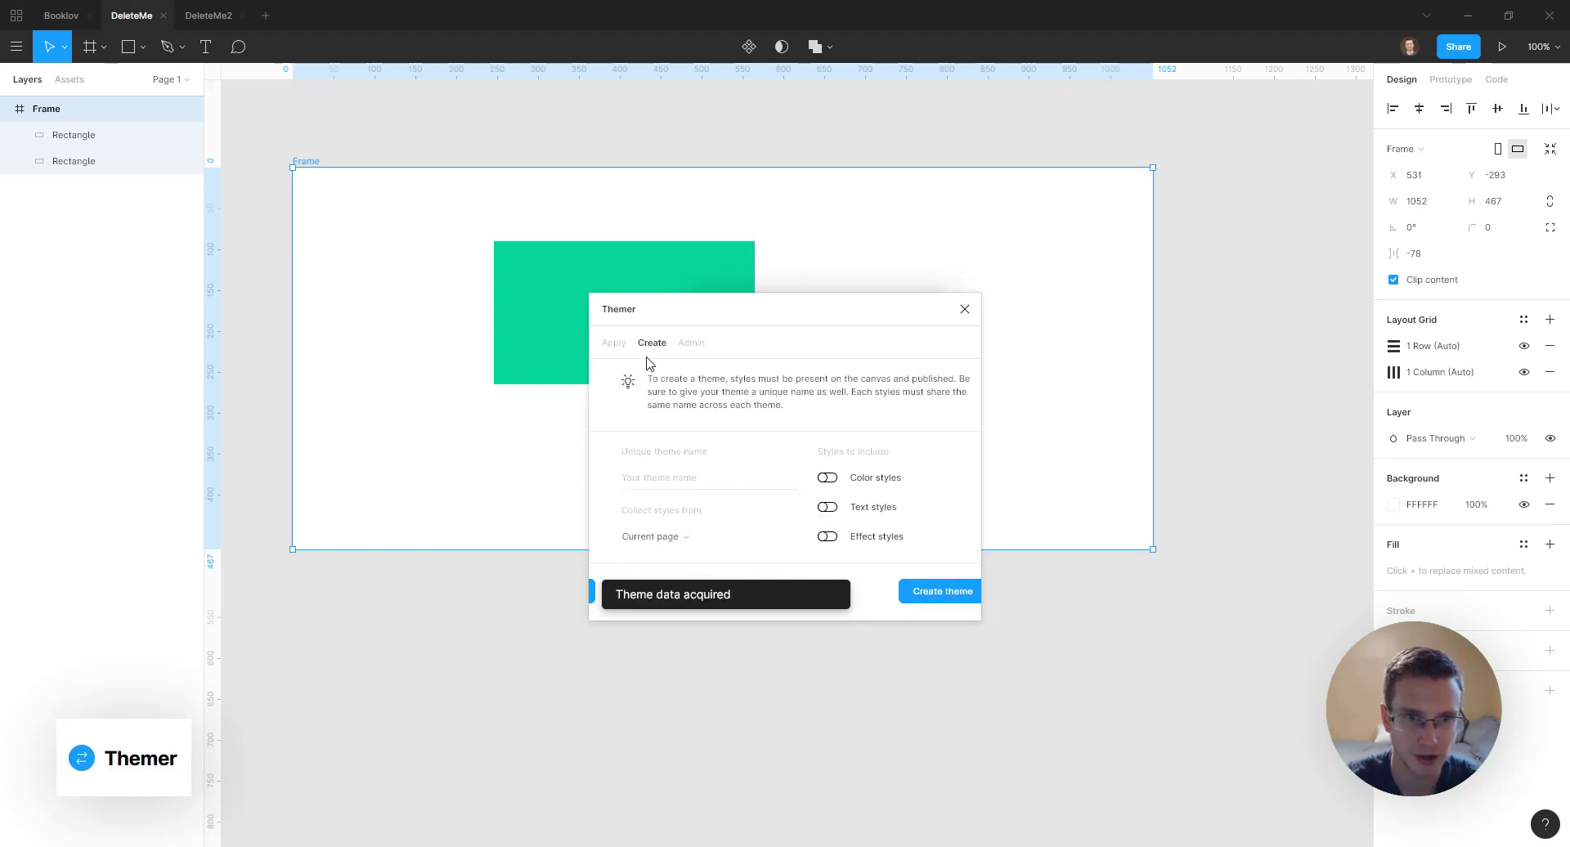
{"action": "left_click", "coordinate": [655, 475]}
{"action": "type", "text": "Themer St"}
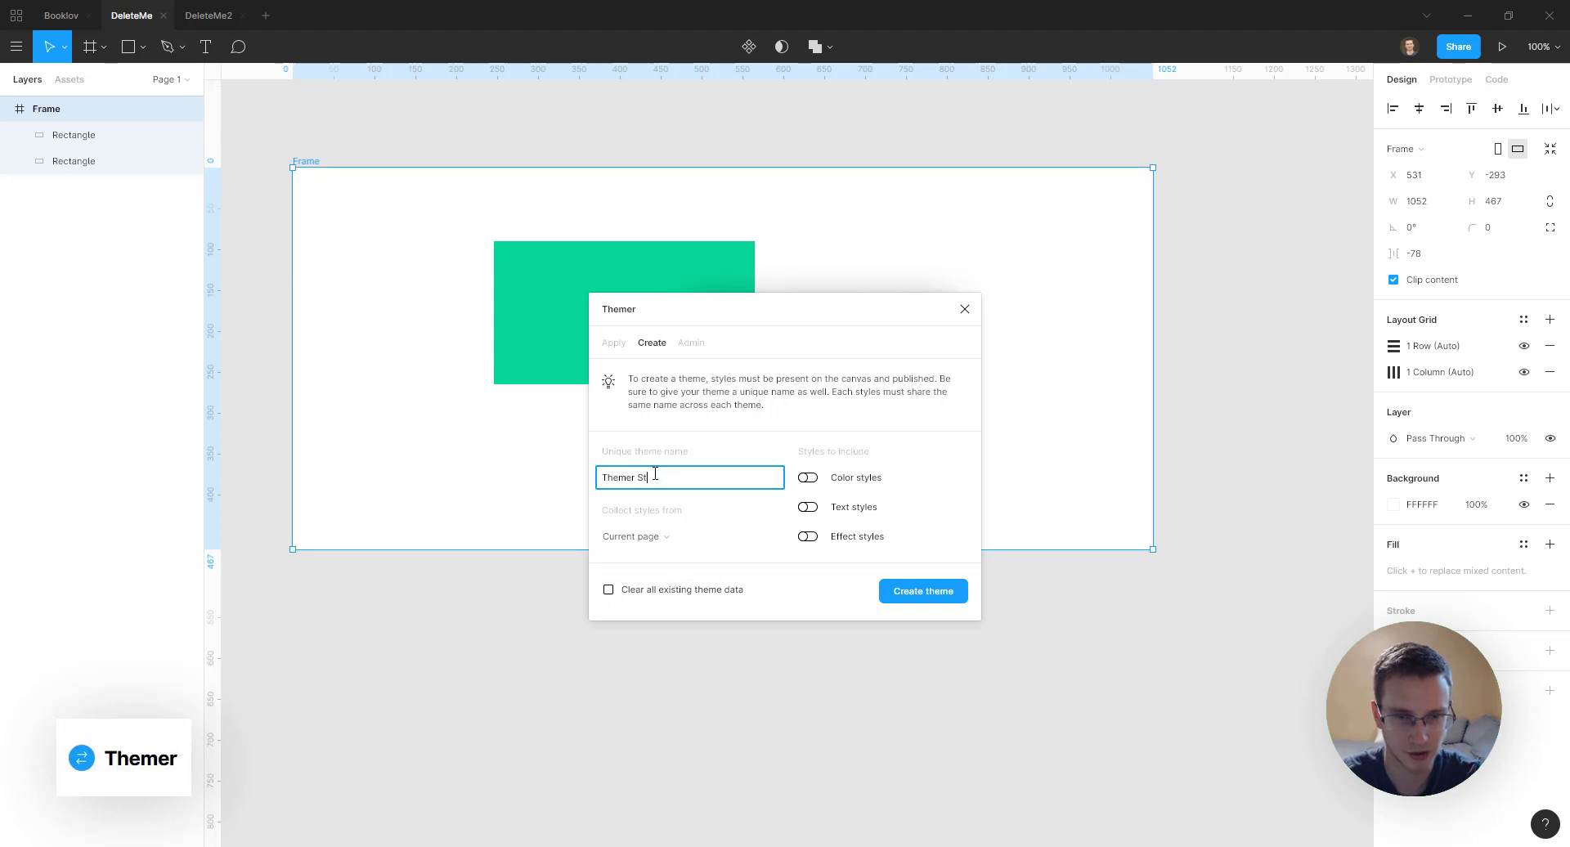
{"action": "type", "text": "yle 1"}
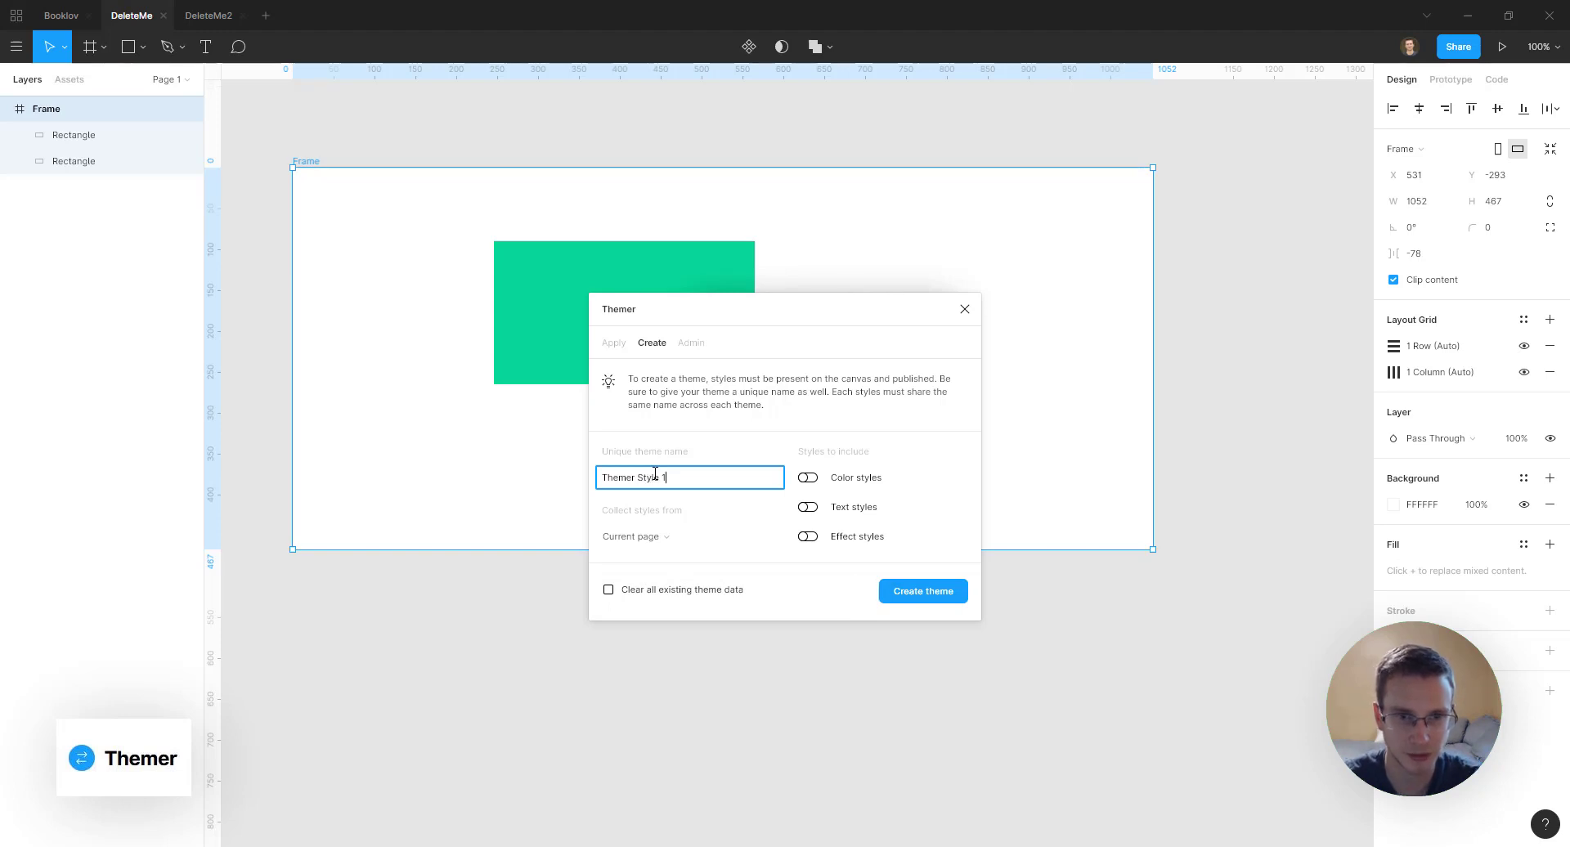
{"action": "left_click", "coordinate": [647, 593]}
{"action": "left_click", "coordinate": [807, 478]}
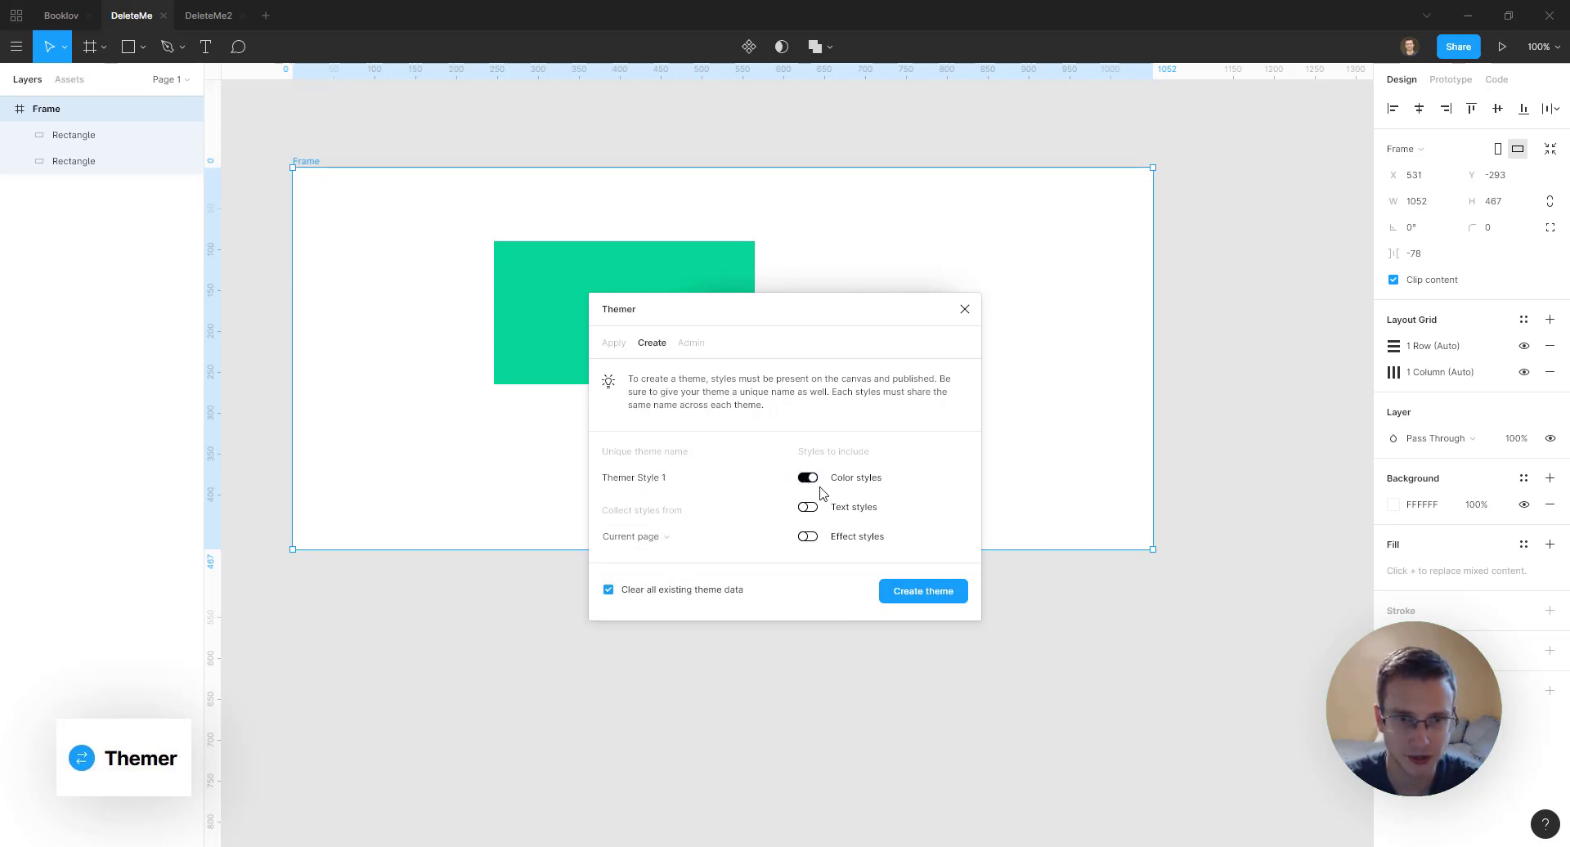
{"action": "left_click", "coordinate": [928, 593]}
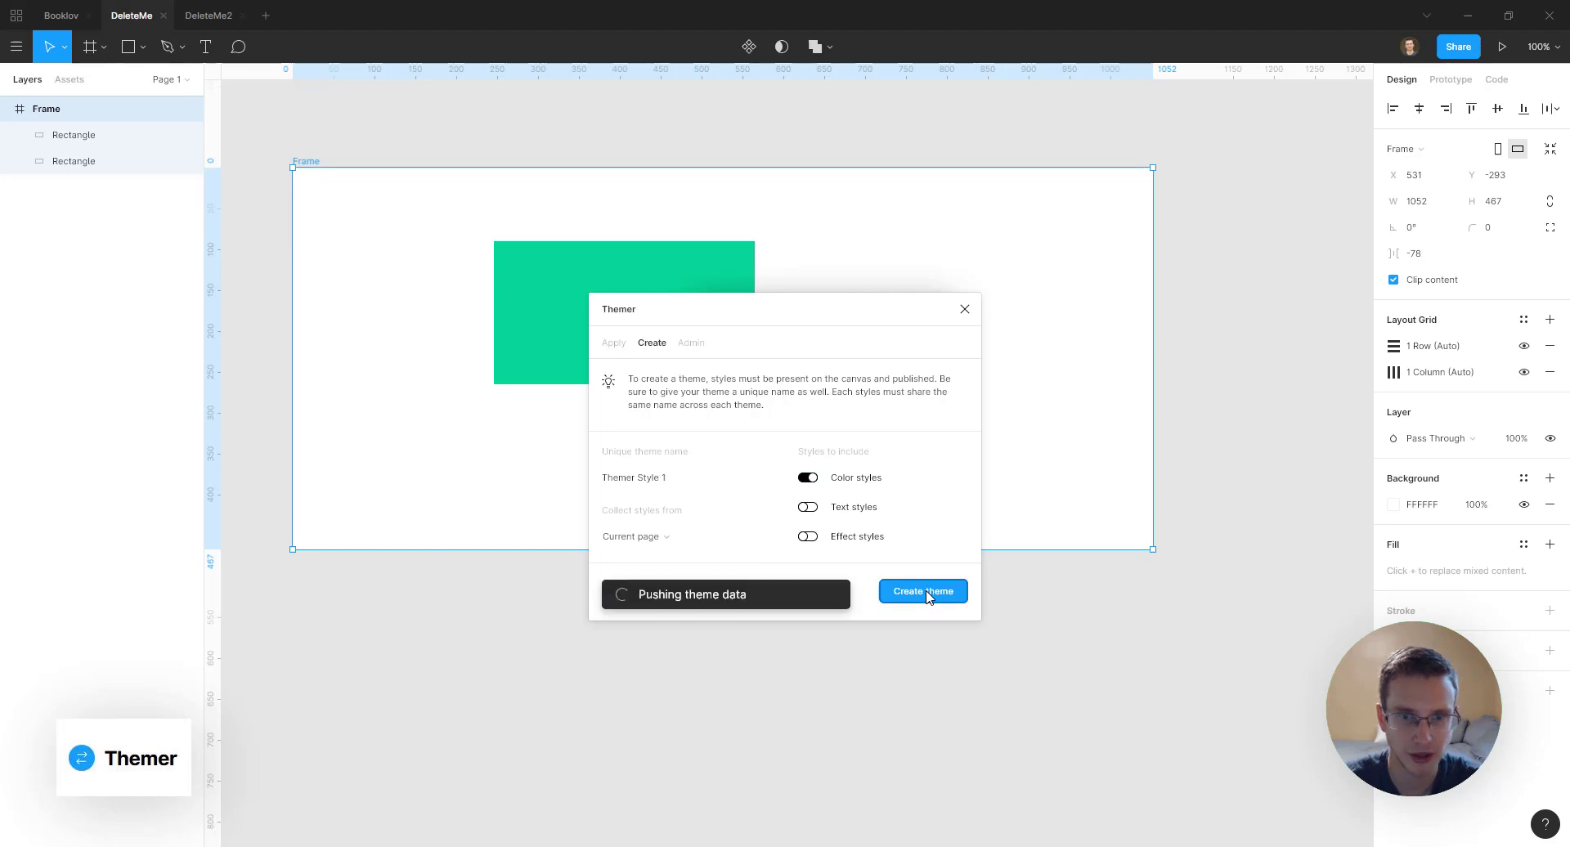
{"action": "left_click", "coordinate": [965, 309]}
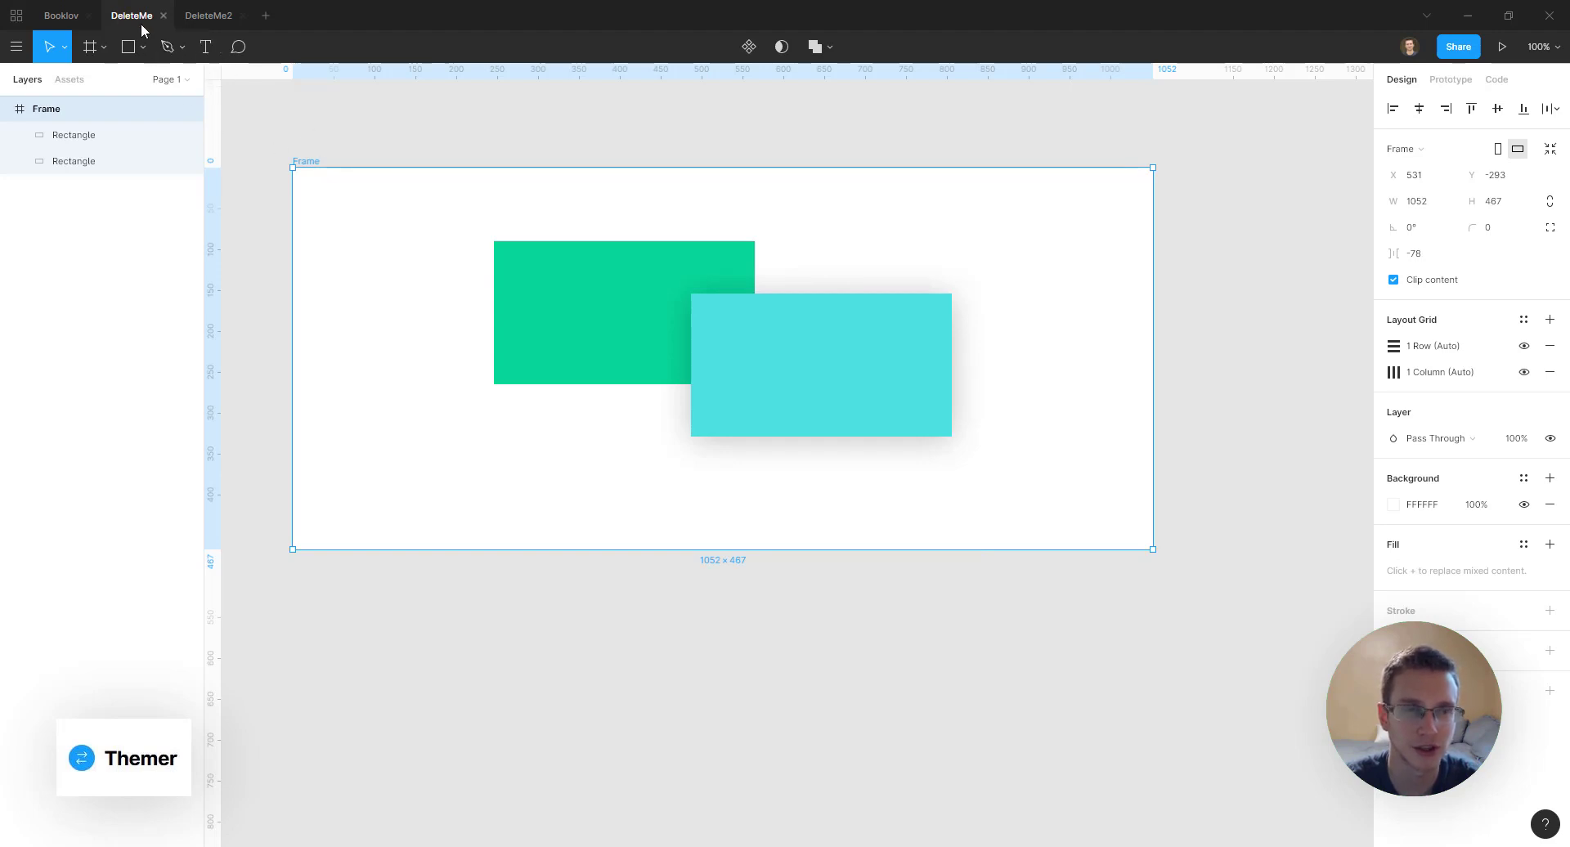
In DeleteMe2, apply Themer Style 1's colour styles to the page, turning orange rectangles green and cyan
{"action": "left_click", "coordinate": [206, 13]}
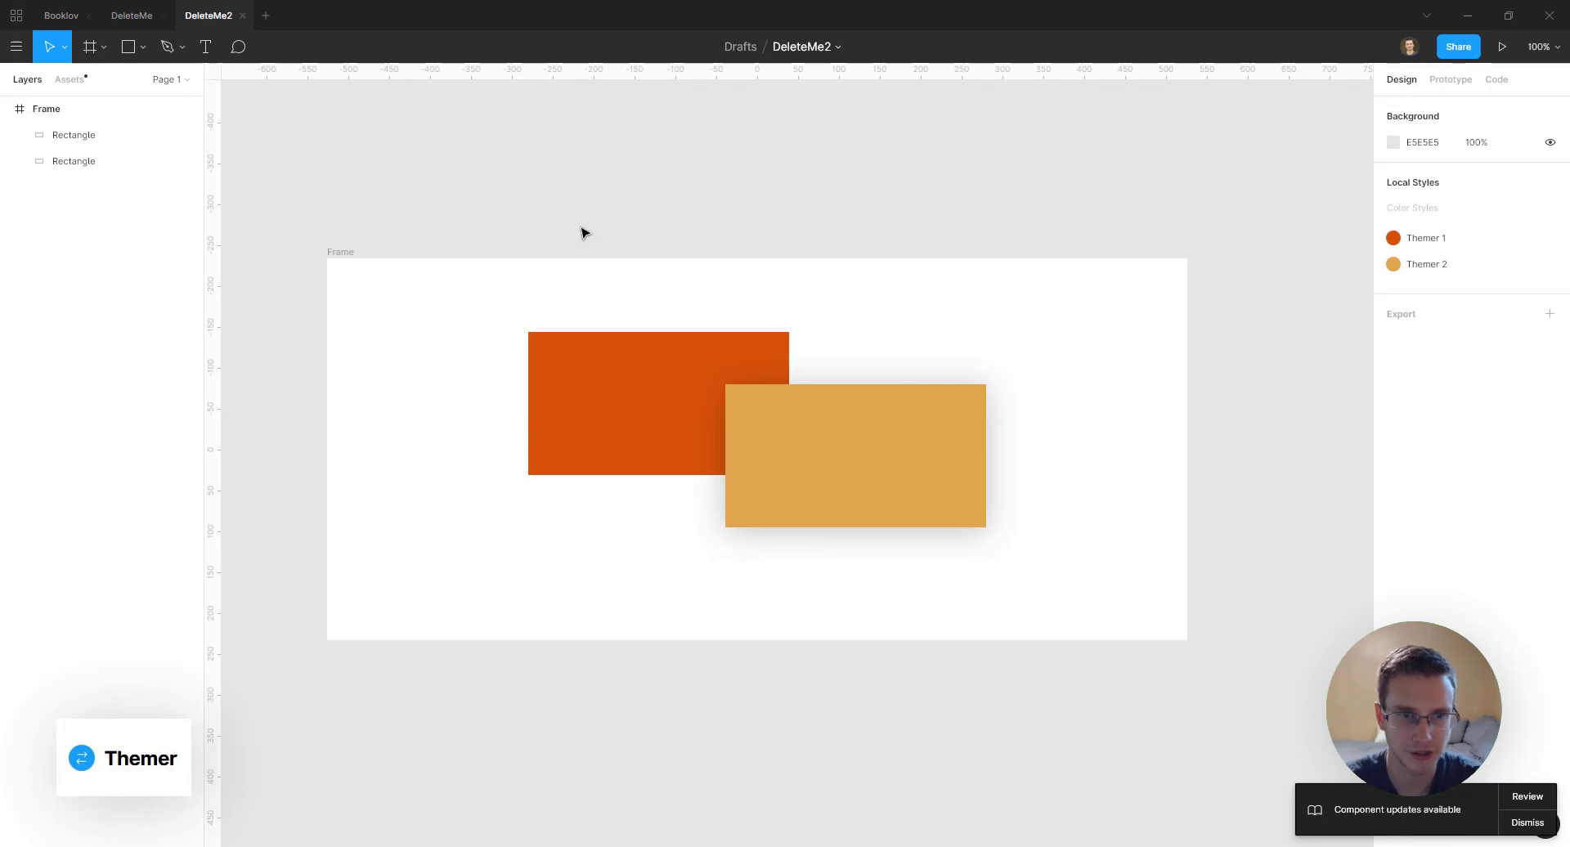
{"action": "right_click", "coordinate": [454, 360]}
{"action": "mouse_move", "coordinate": [532, 646]}
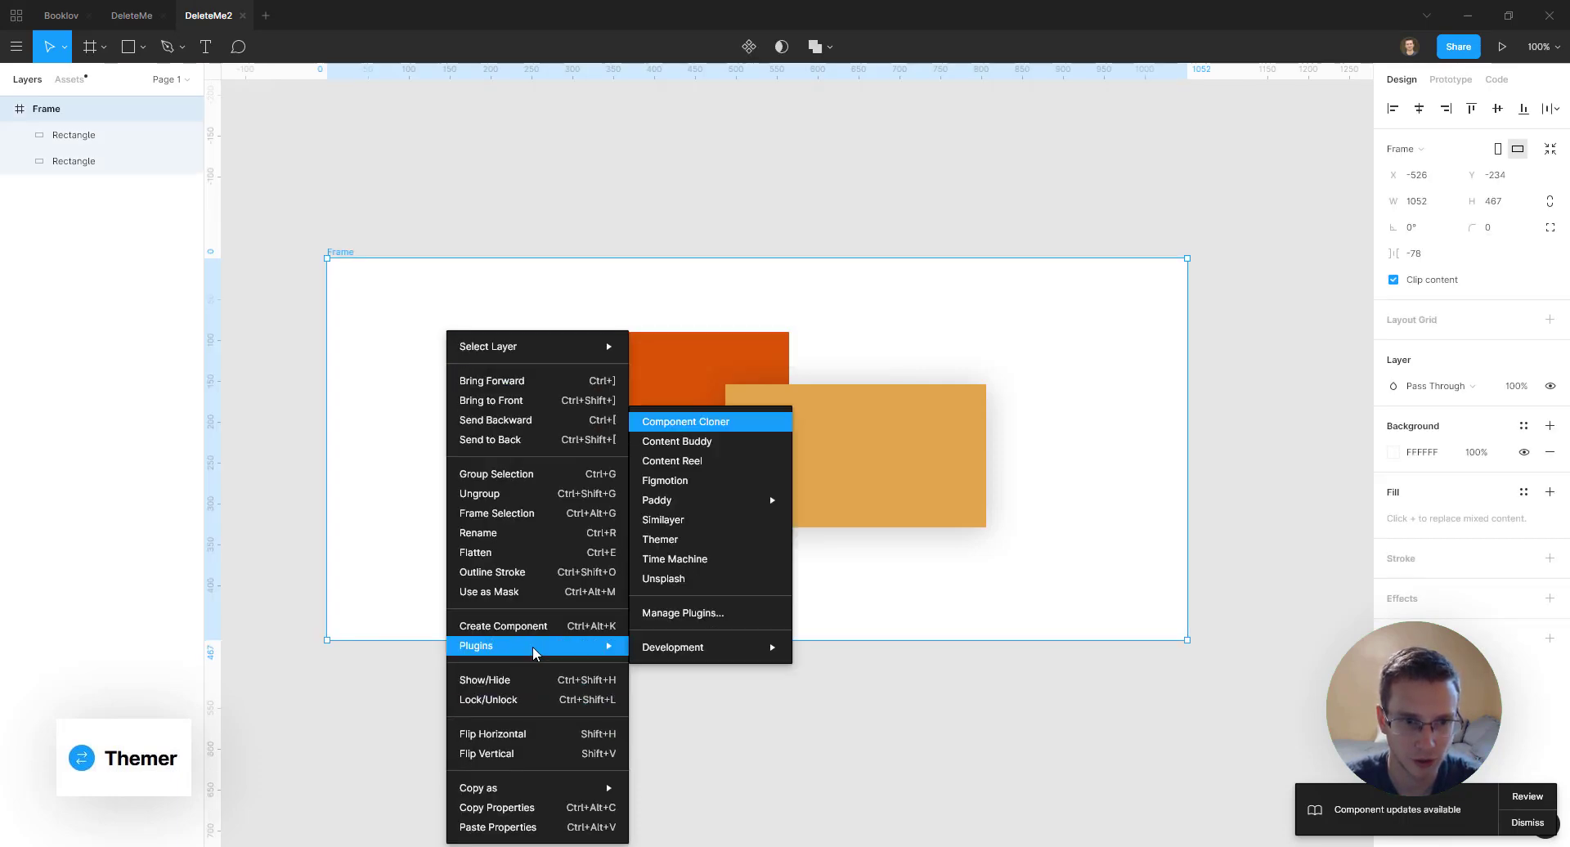
{"action": "left_click", "coordinate": [704, 540]}
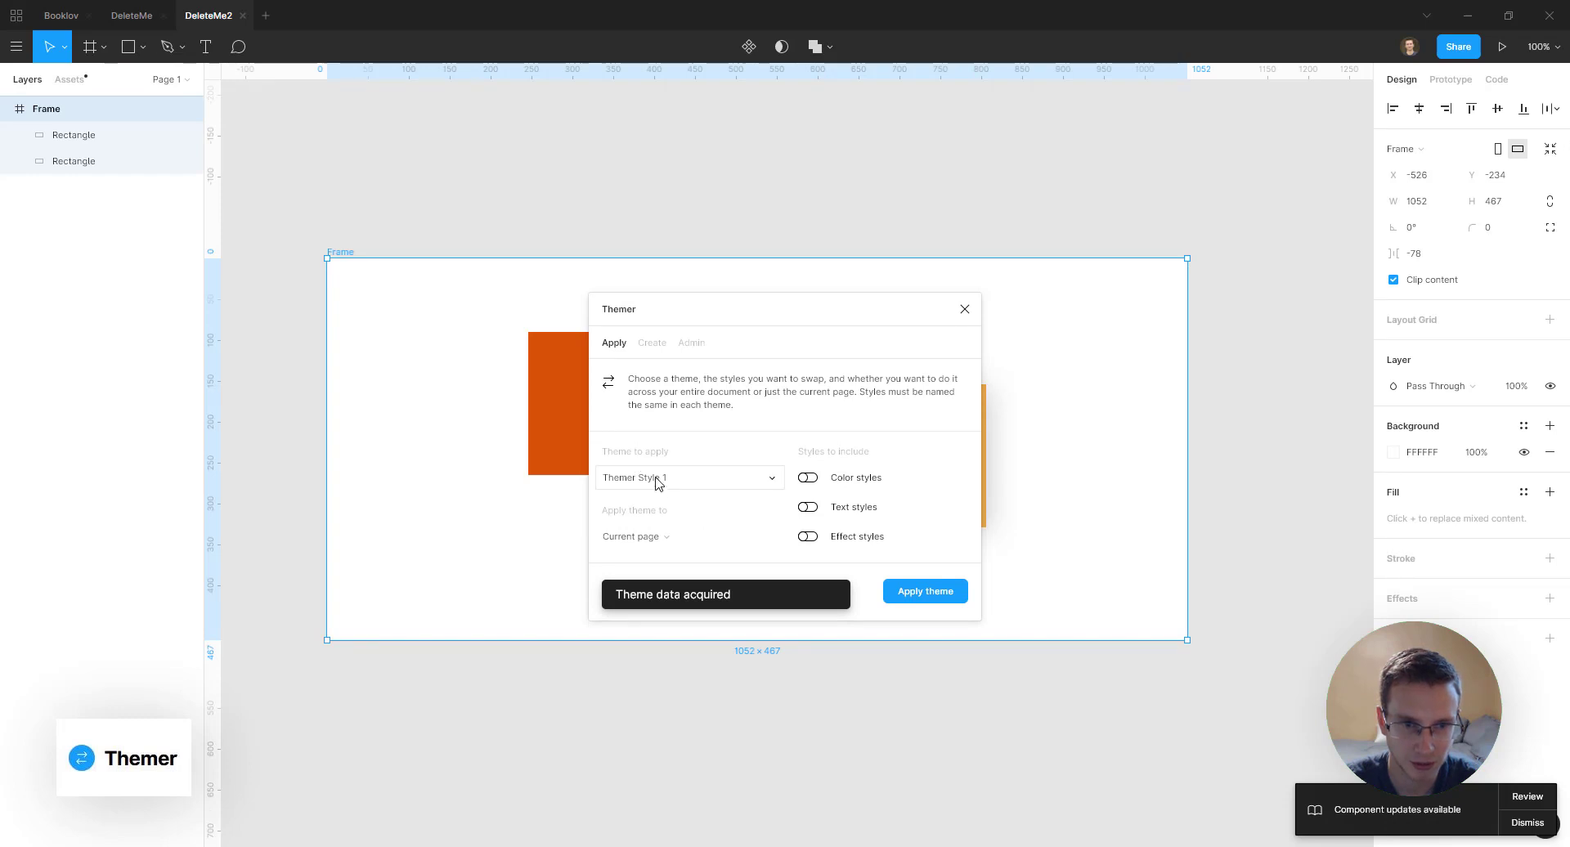
{"action": "left_click", "coordinate": [929, 594]}
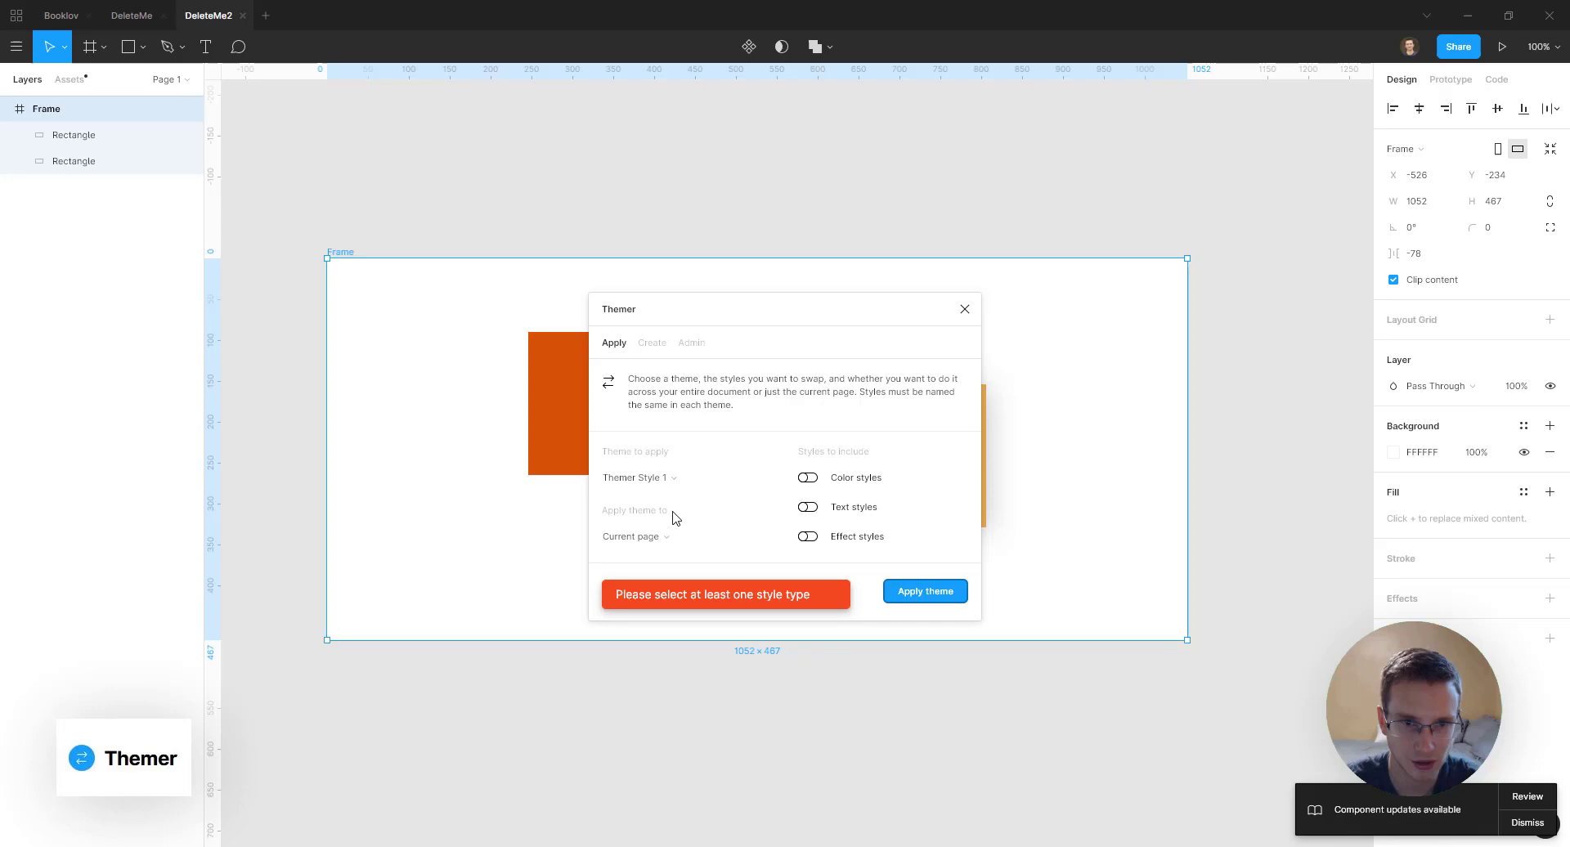
{"action": "left_click", "coordinate": [805, 480]}
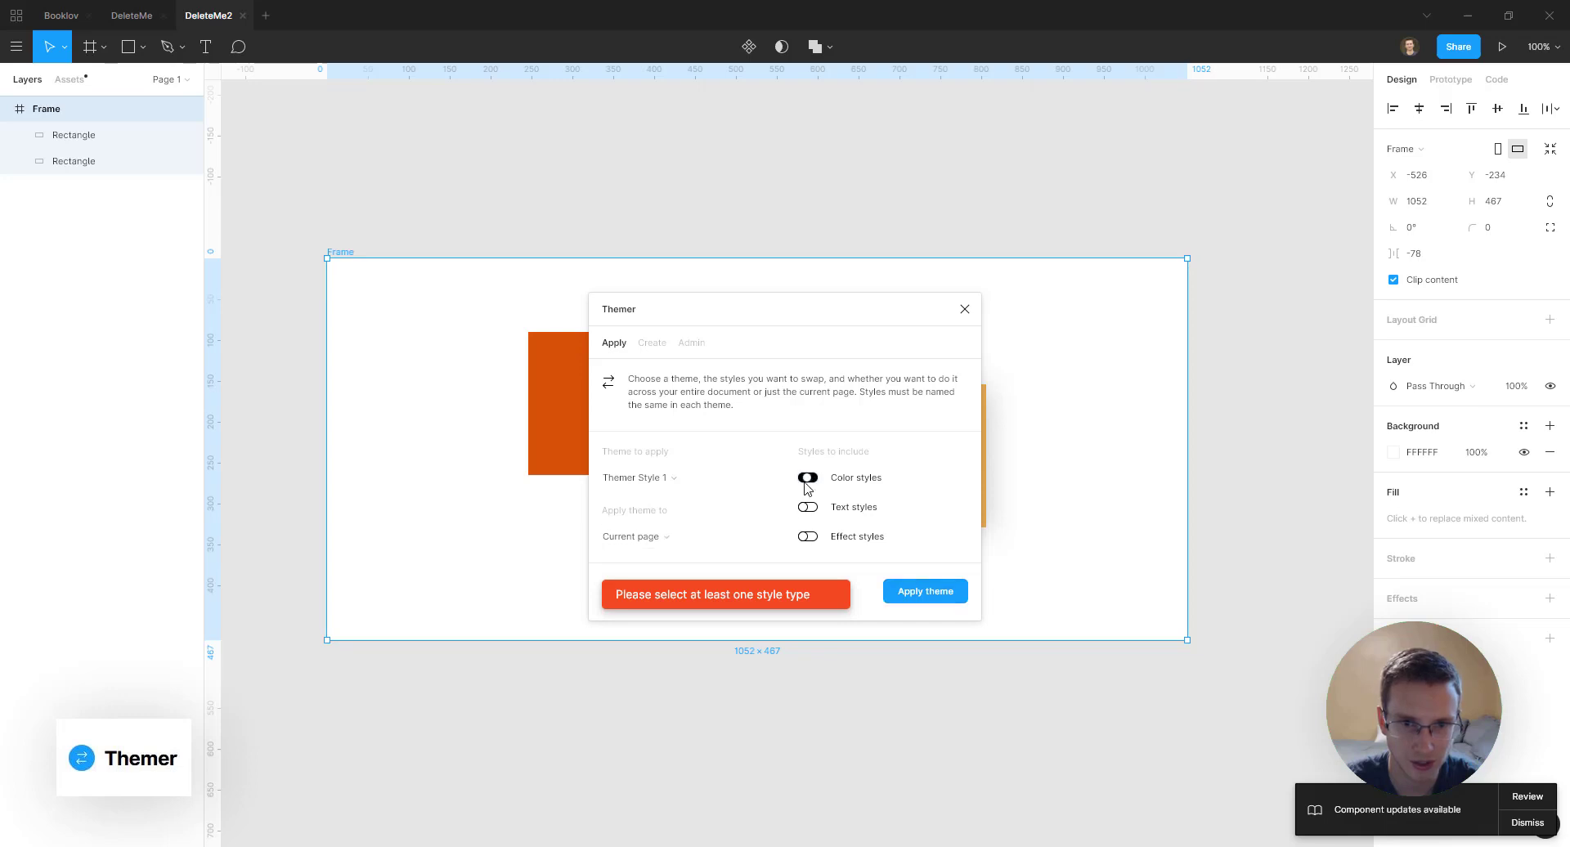
{"action": "left_click", "coordinate": [905, 582]}
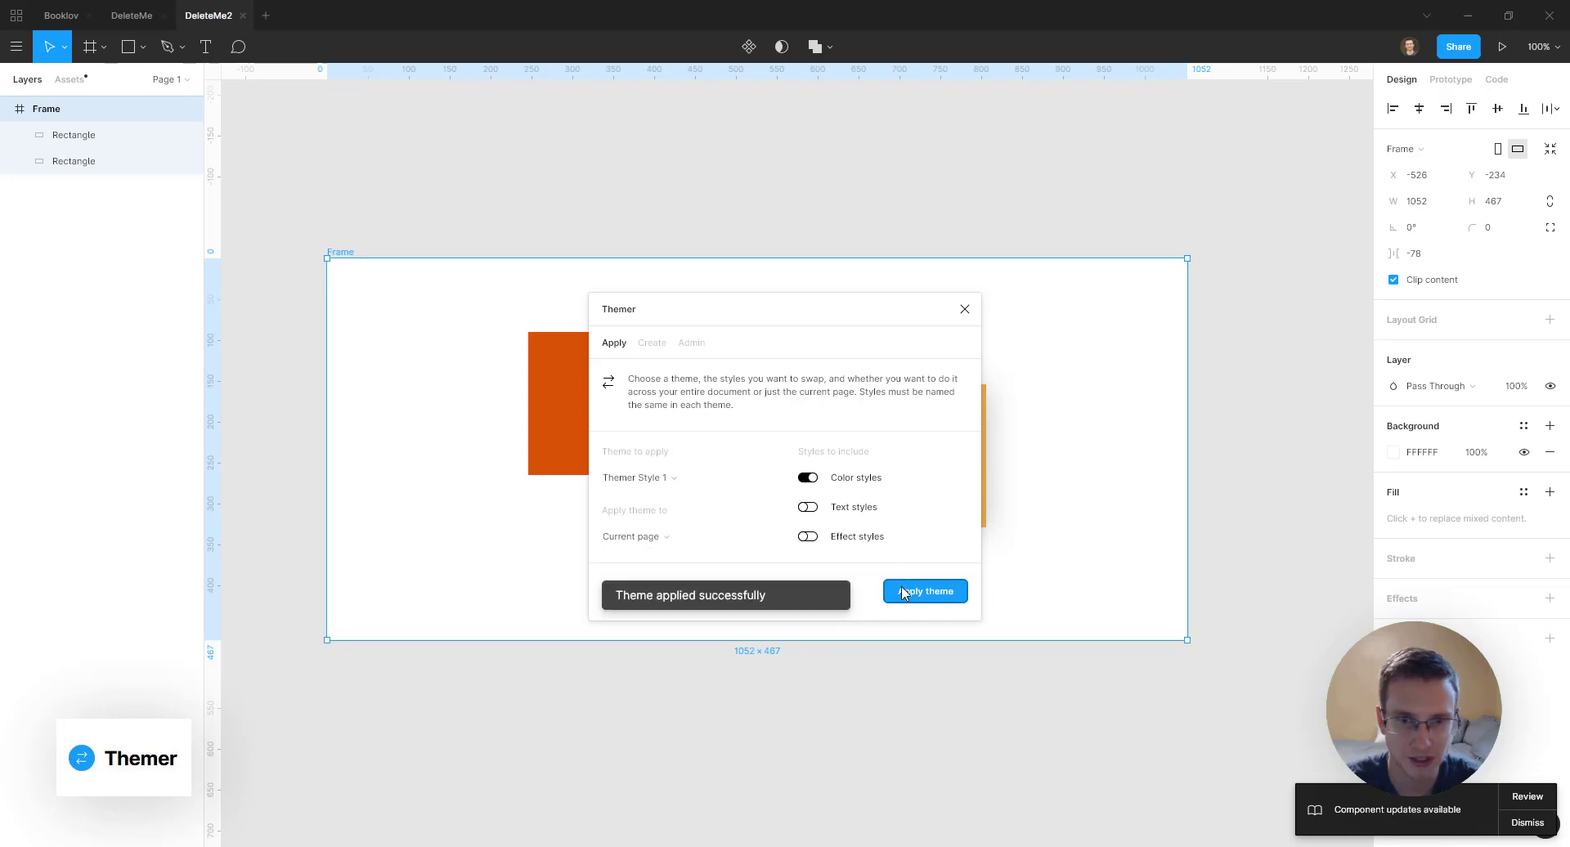
{"action": "left_click", "coordinate": [964, 309]}
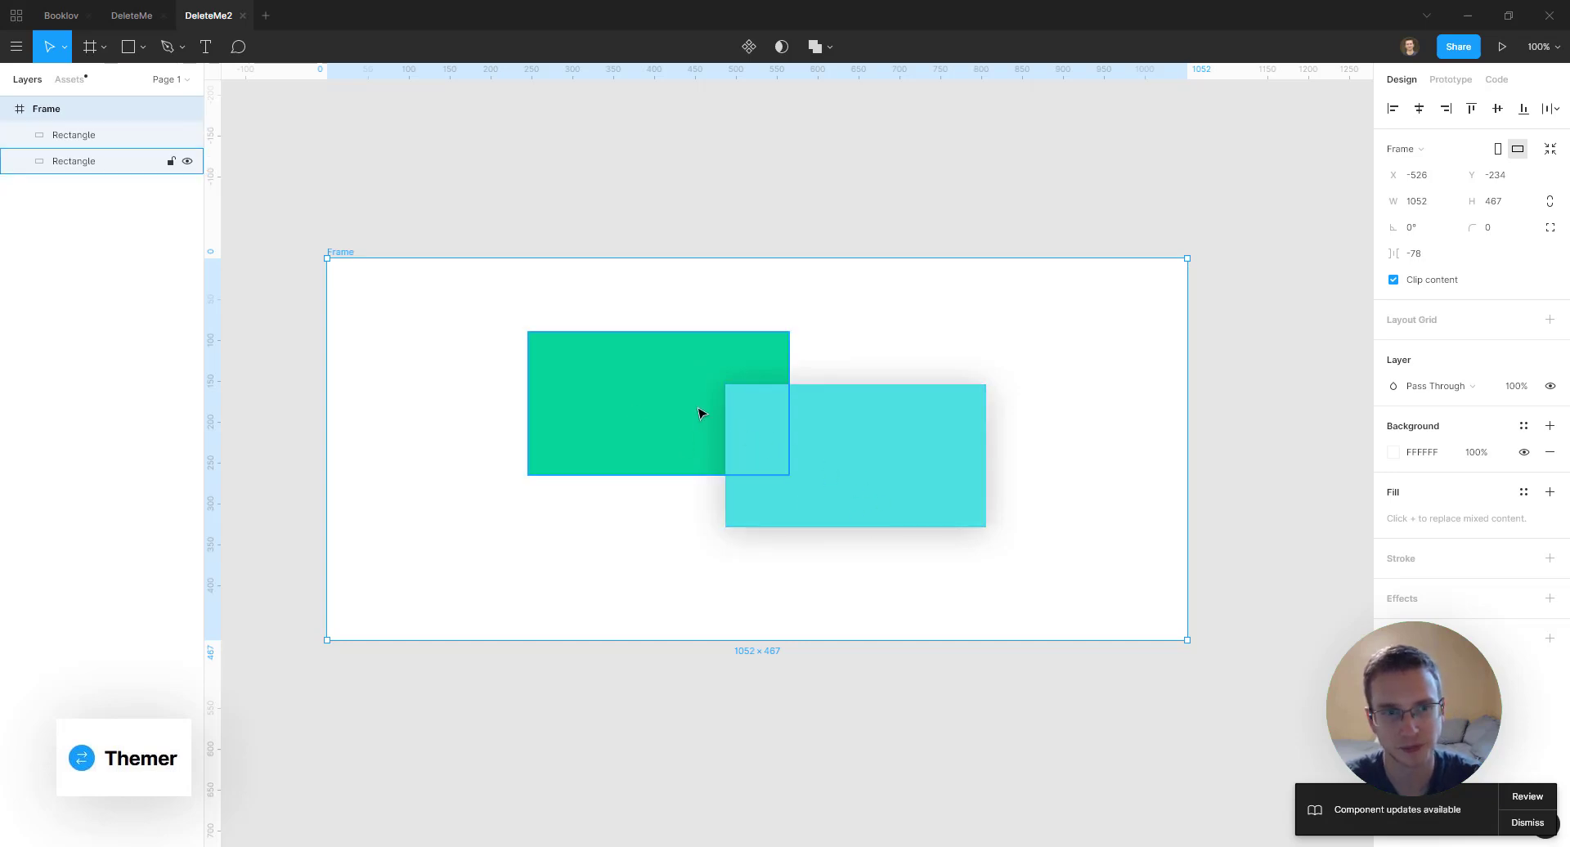
Dismiss the frame's Plugins menu without running a plugin and switch to DeleteMe
{"action": "left_click", "coordinate": [396, 372]}
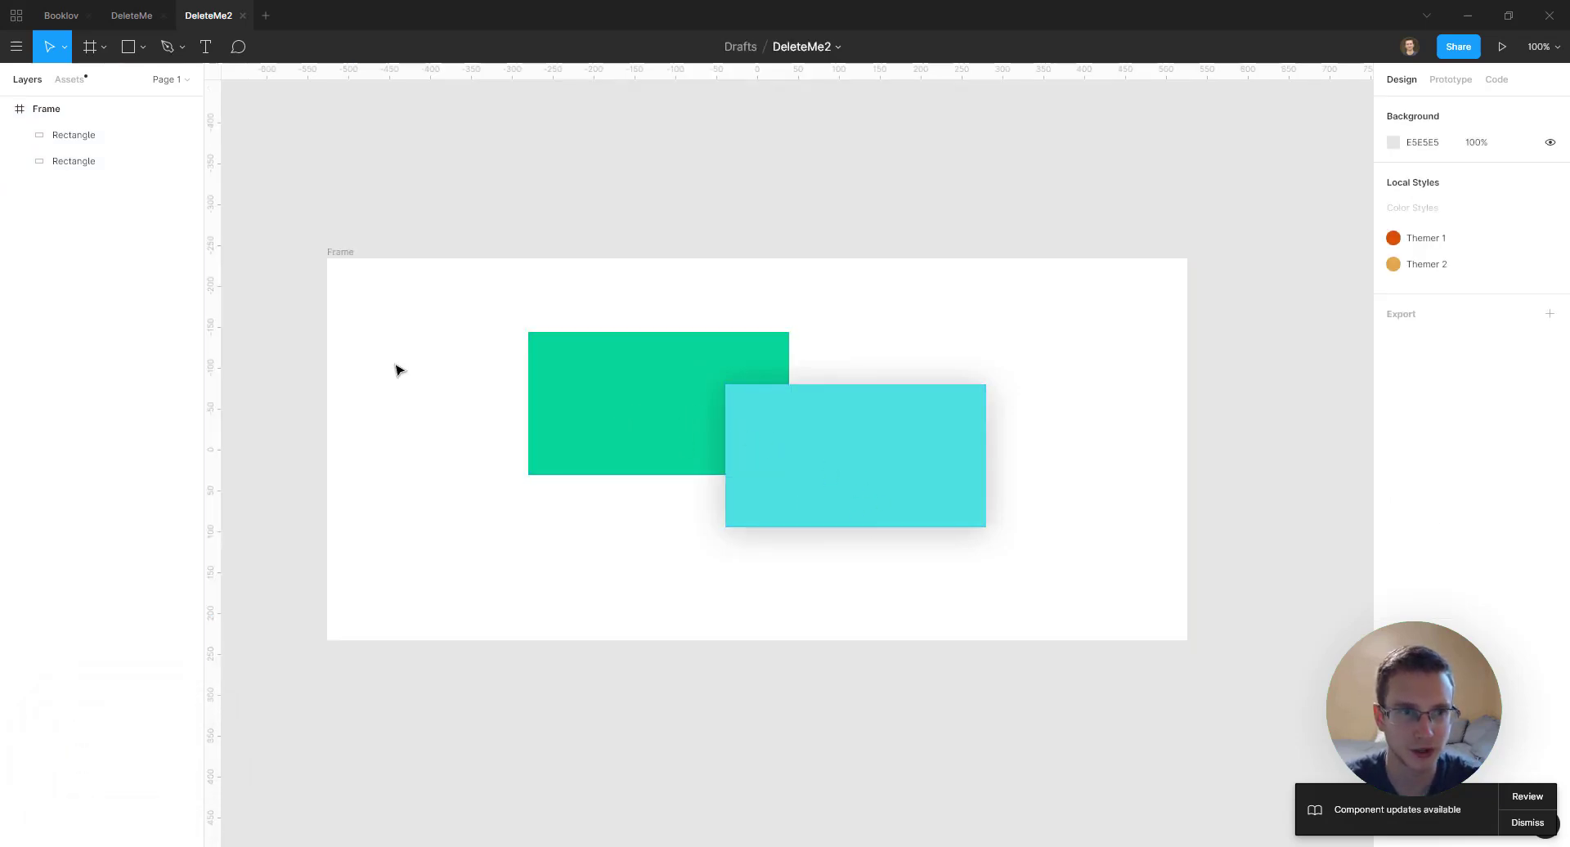
{"action": "right_click", "coordinate": [472, 362]}
{"action": "mouse_move", "coordinate": [553, 641]}
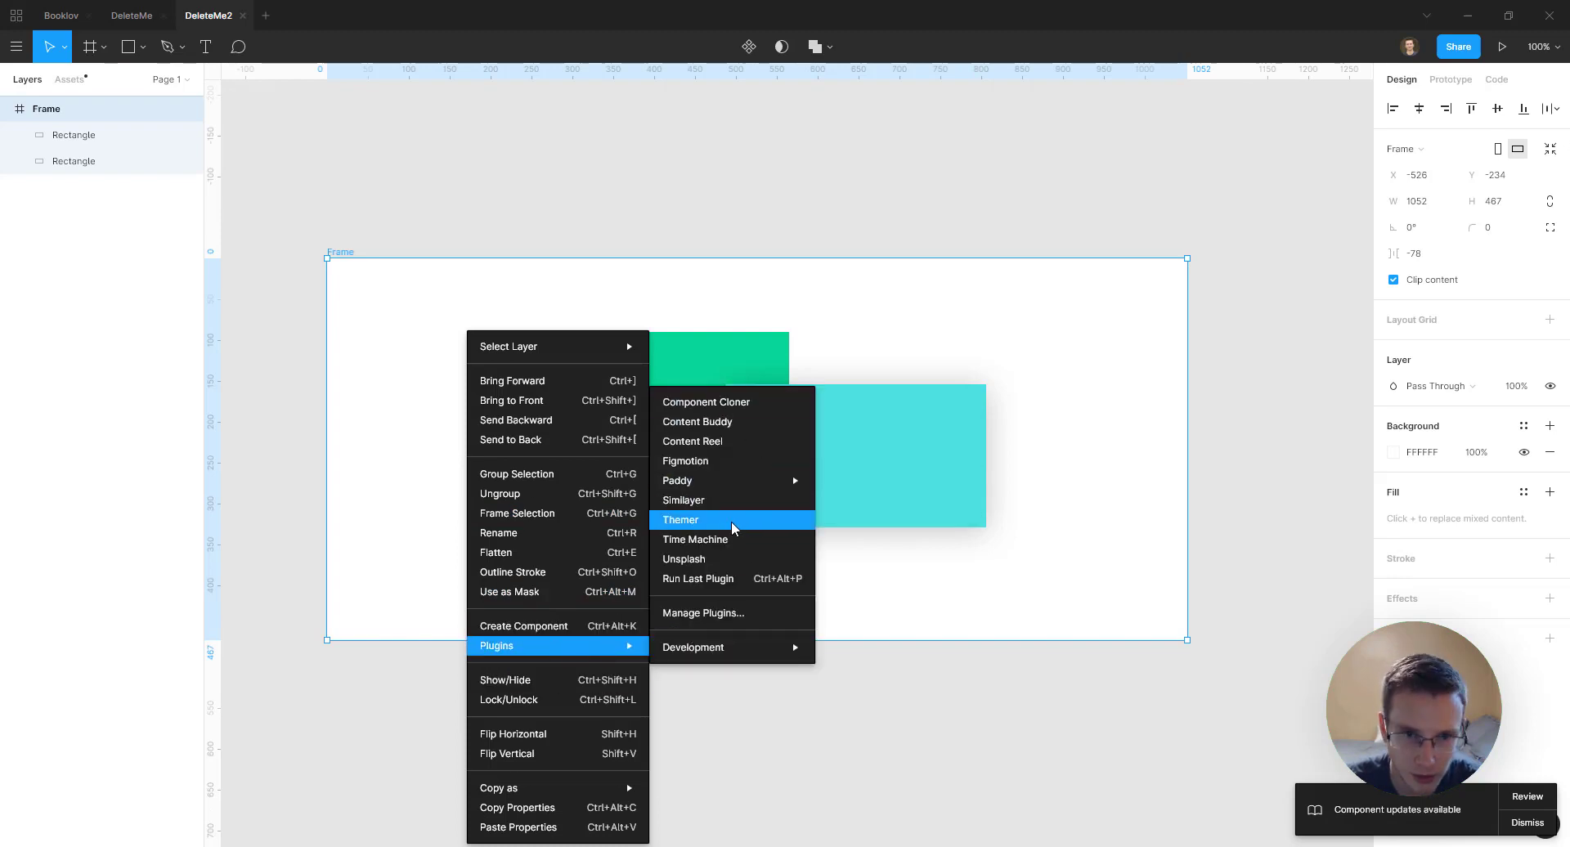
{"action": "left_click", "coordinate": [399, 308]}
{"action": "left_click", "coordinate": [137, 18]}
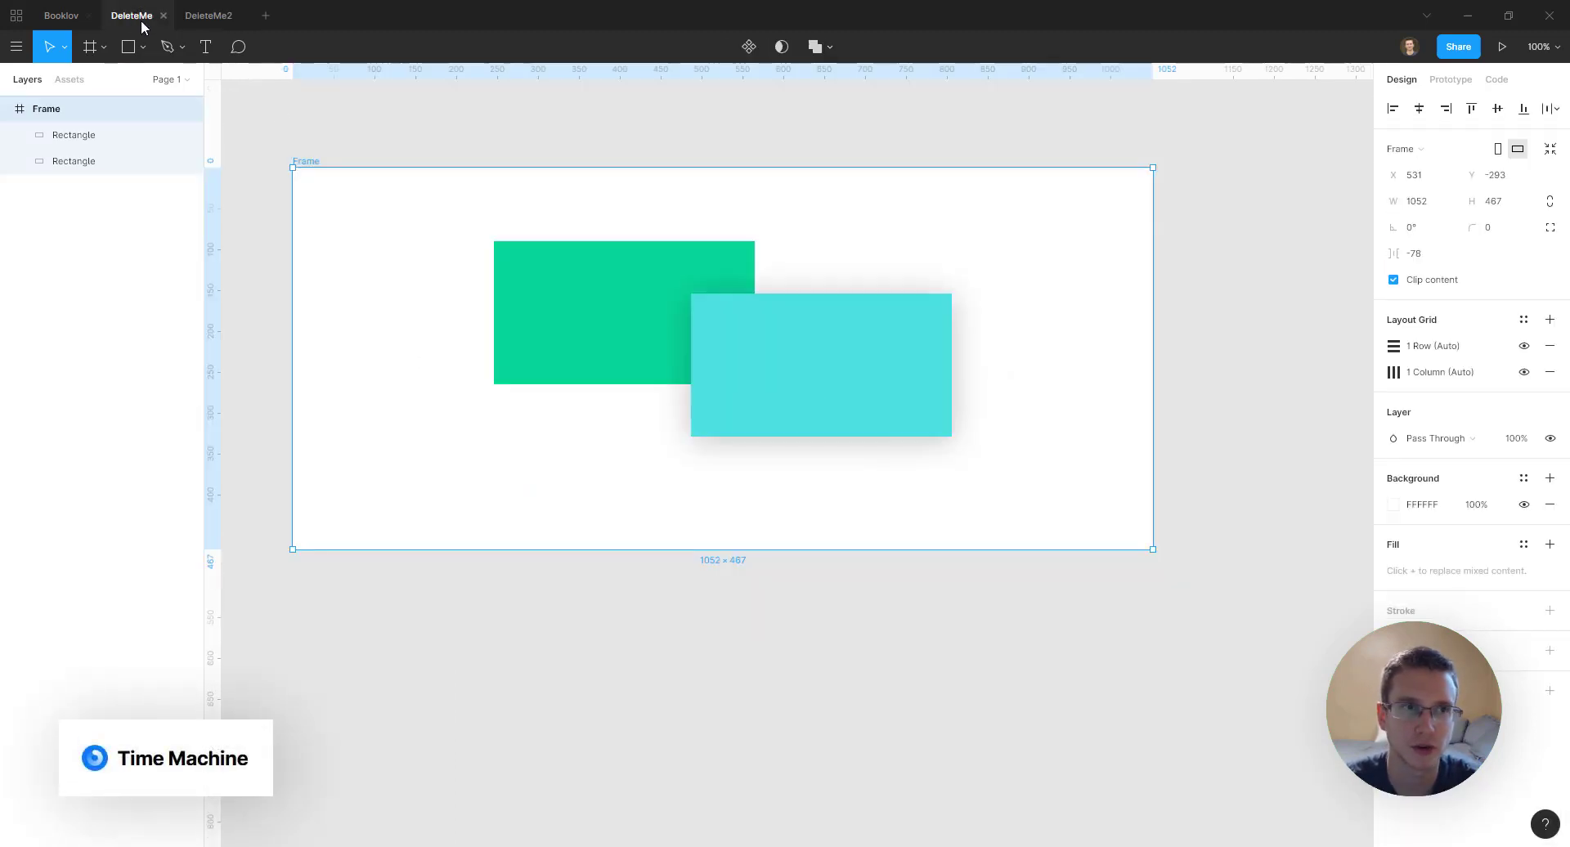
In the Booklov file, check the HERO section and landing page frame, then scroll down the page
{"action": "left_click", "coordinate": [57, 16]}
{"action": "left_click", "coordinate": [497, 256]}
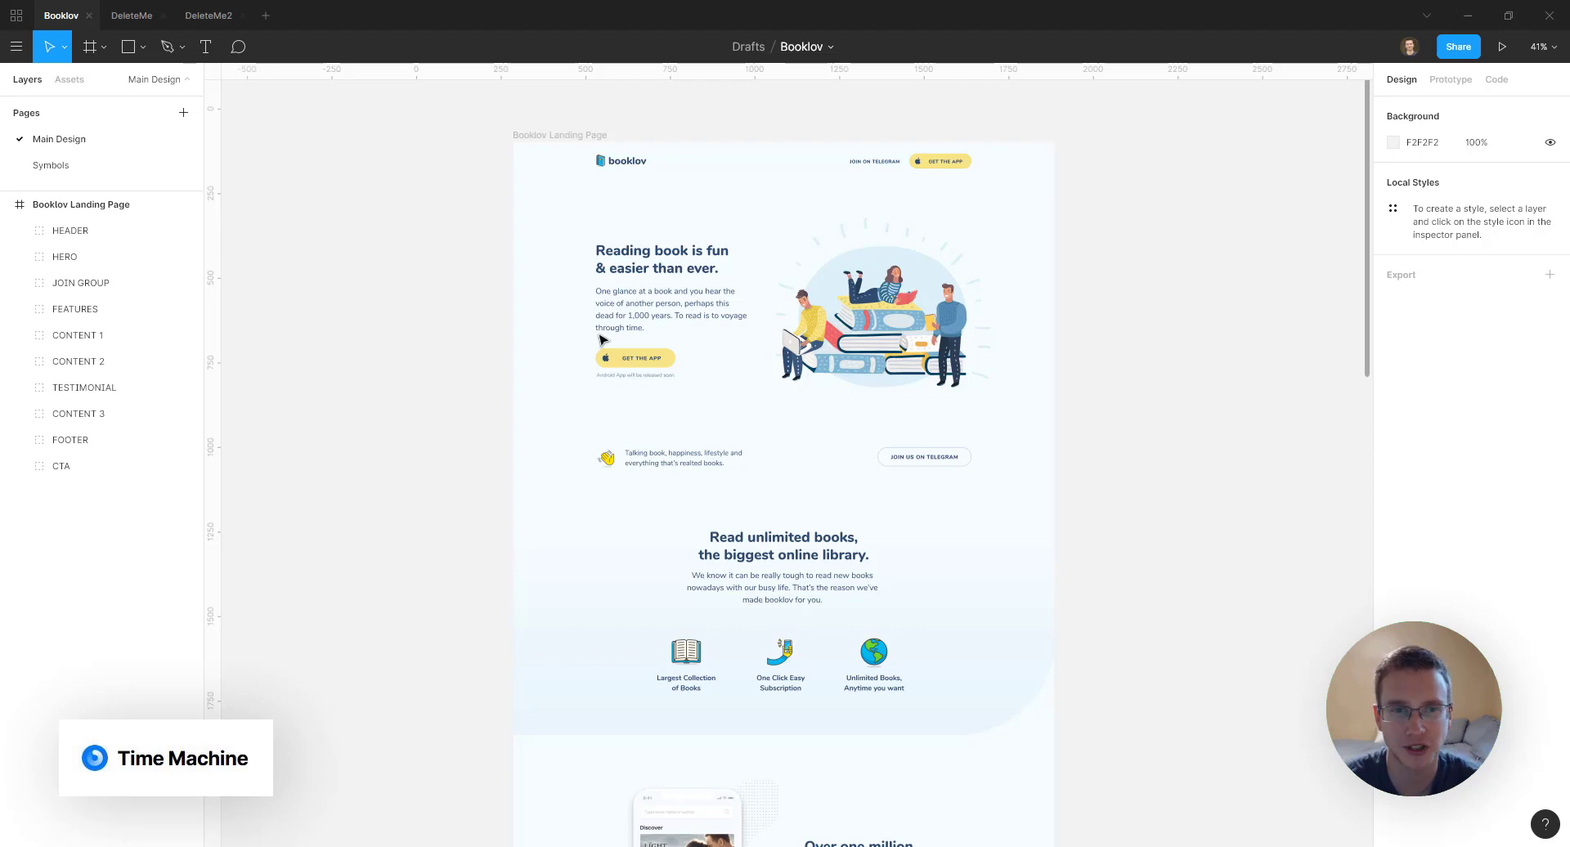
{"action": "left_click", "coordinate": [609, 307]}
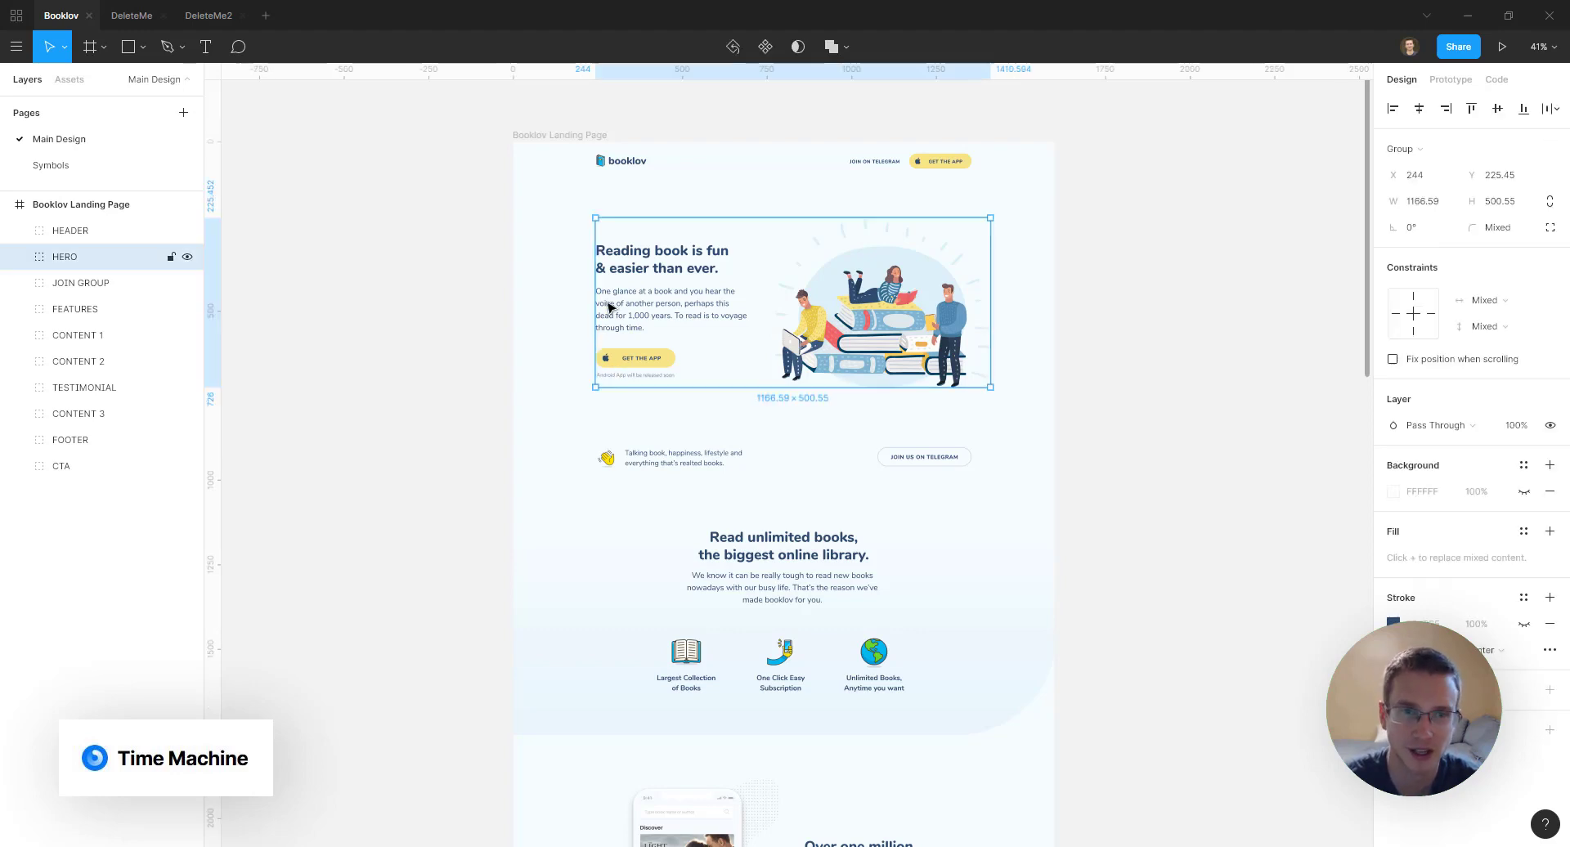
{"action": "left_click", "coordinate": [1066, 336]}
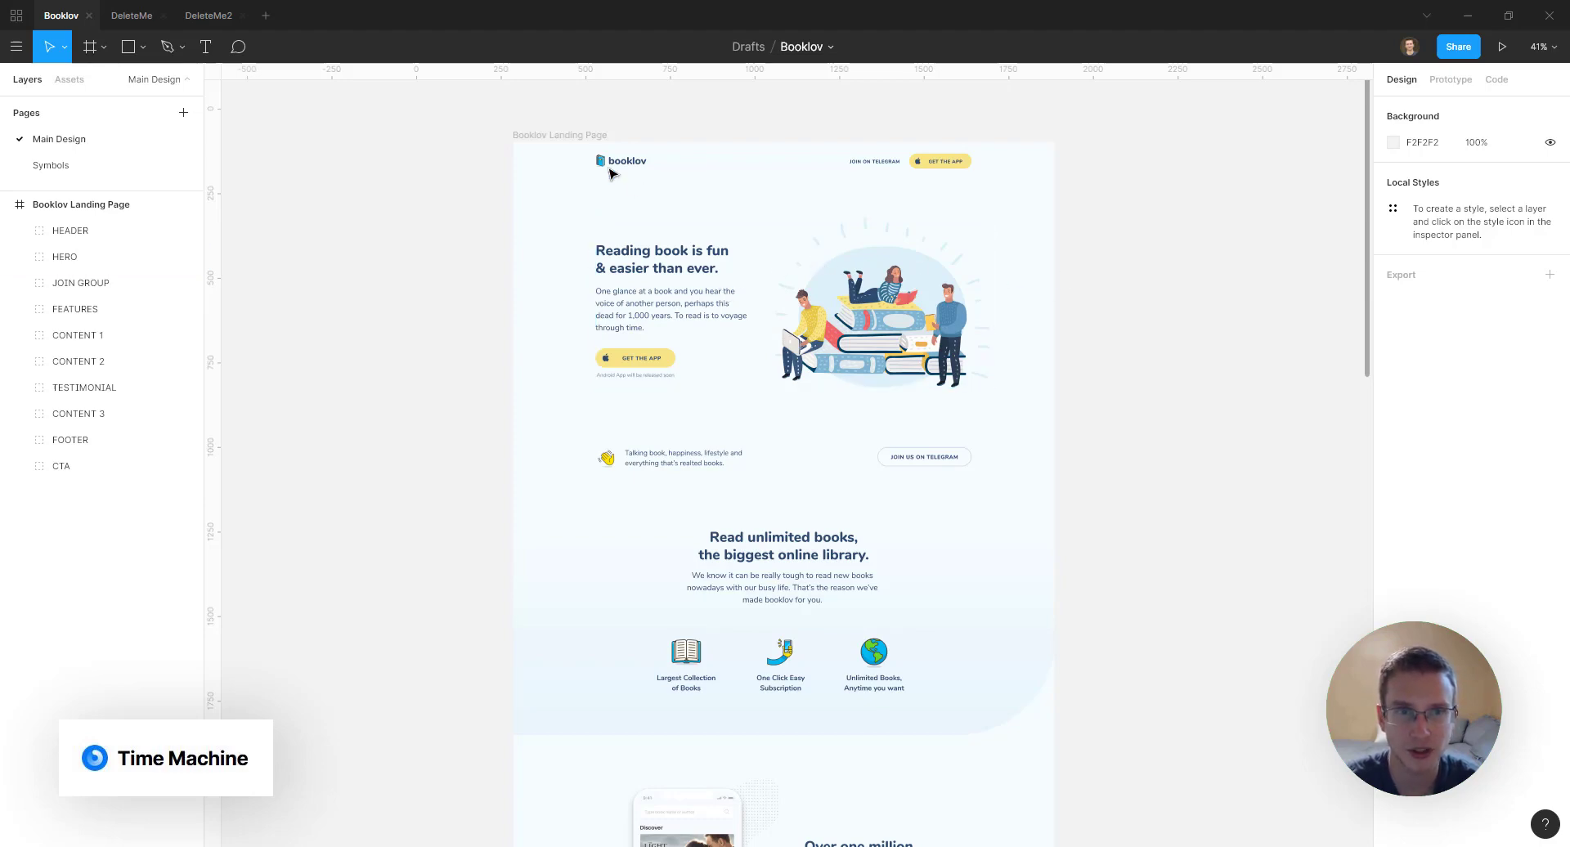
{"action": "left_click", "coordinate": [566, 135]}
{"action": "scroll", "coordinate": [721, 382], "scroll_direction": "down", "scroll_amount": 10}
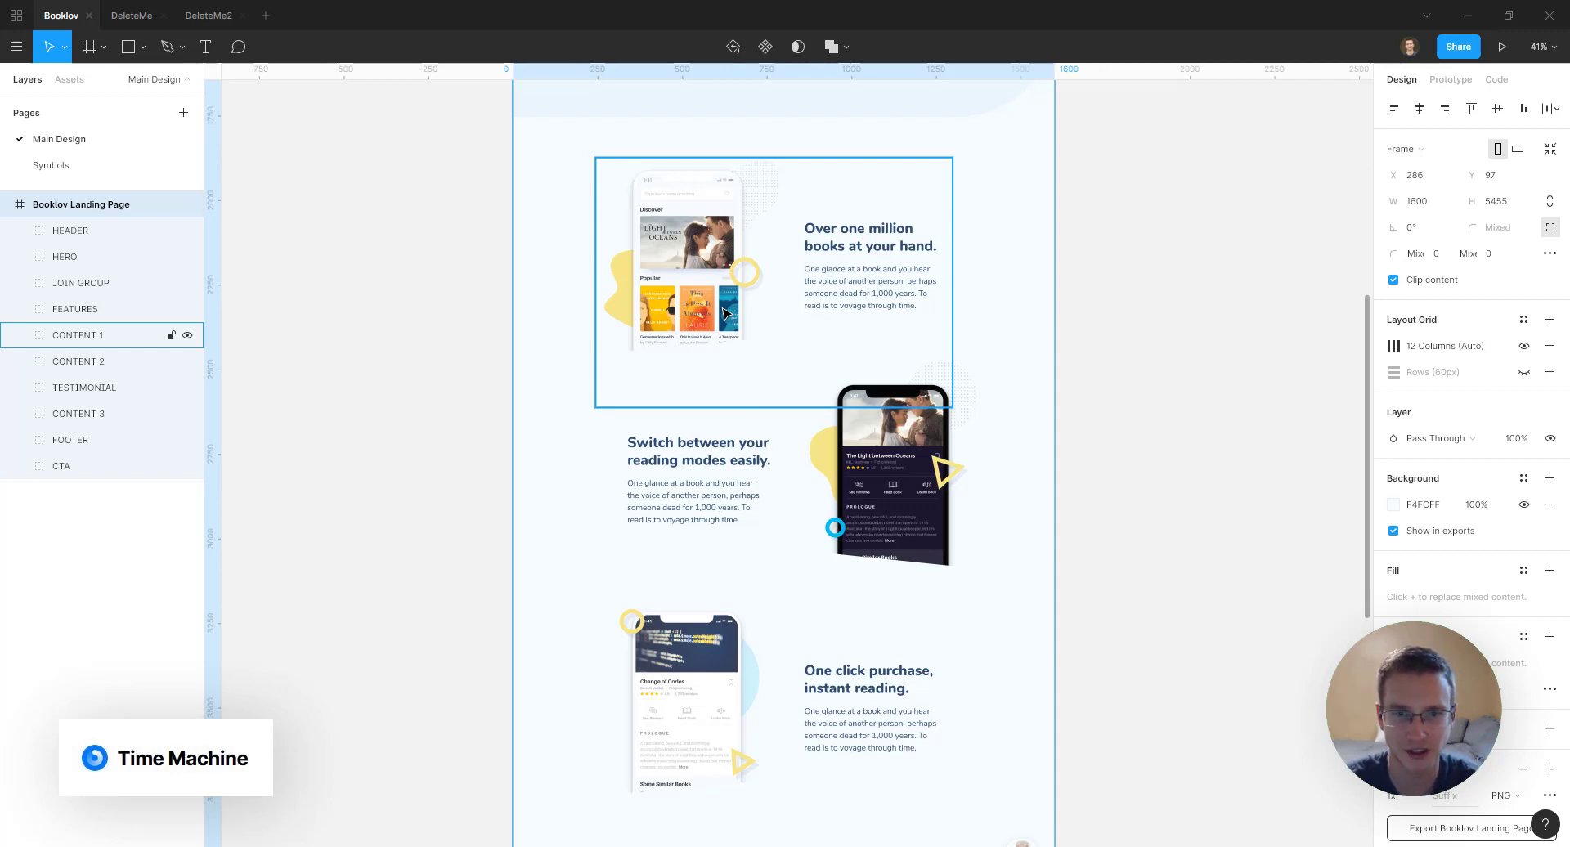
{"action": "left_click", "coordinate": [1135, 358]}
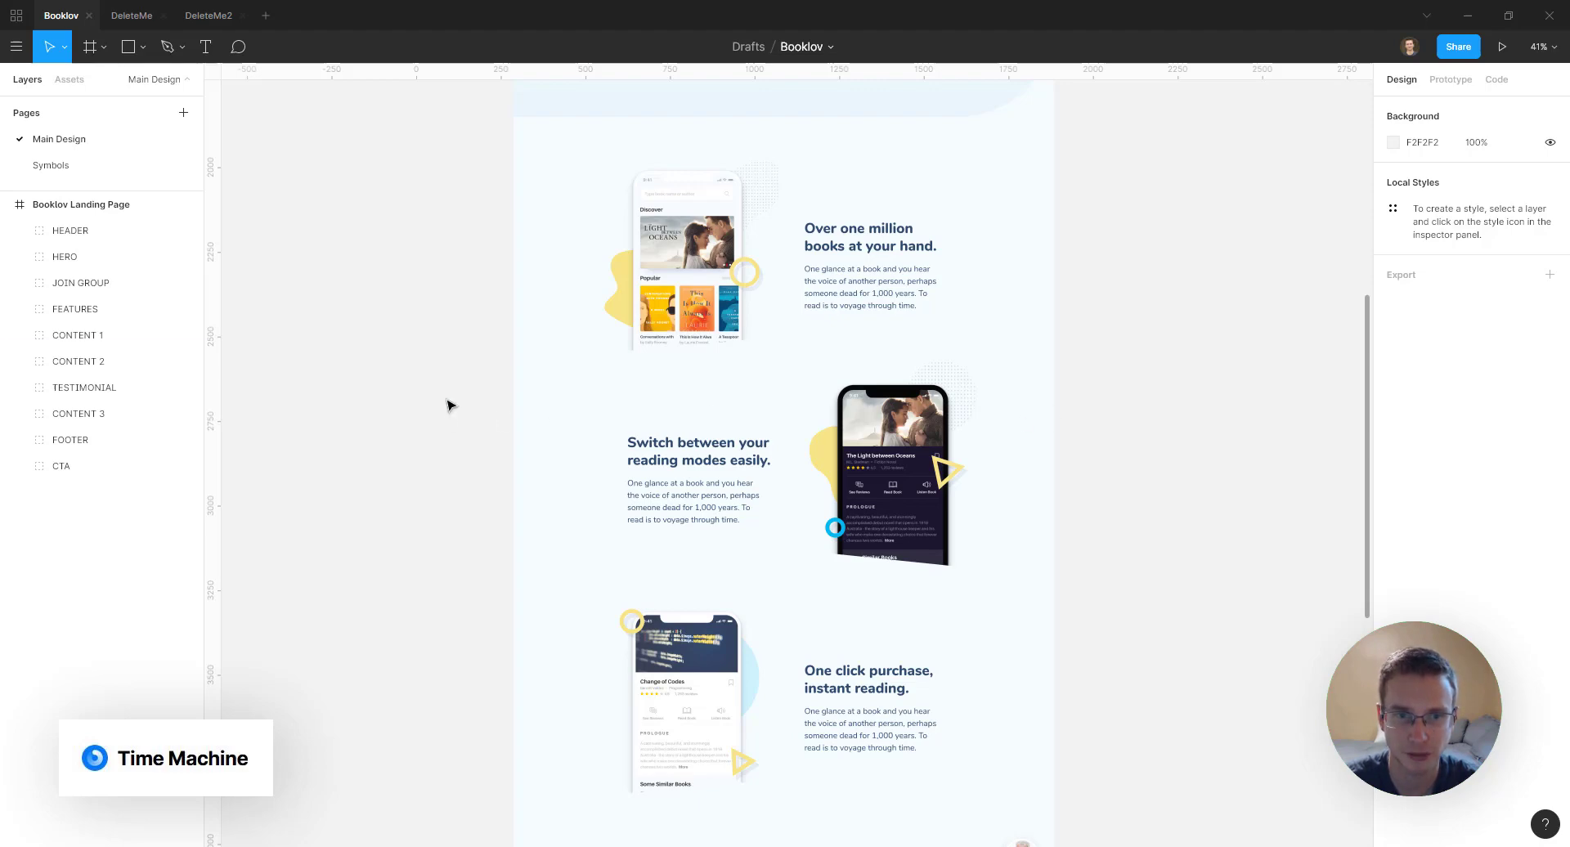
{"action": "scroll", "coordinate": [978, 371], "scroll_direction": "up", "scroll_amount": 2}
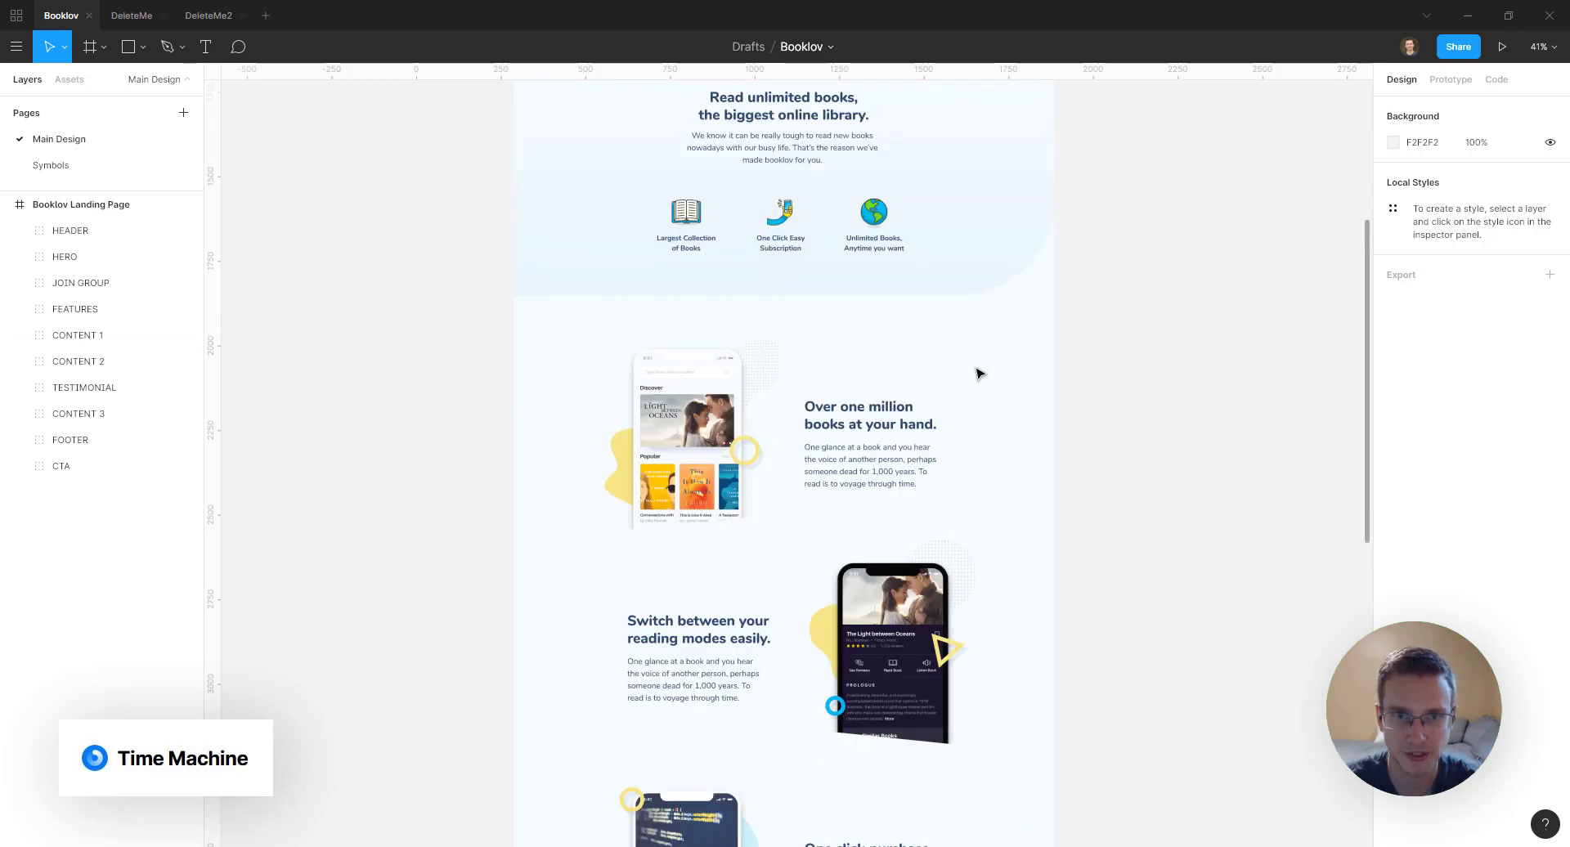
{"action": "scroll", "coordinate": [959, 381], "scroll_direction": "down", "scroll_amount": 3}
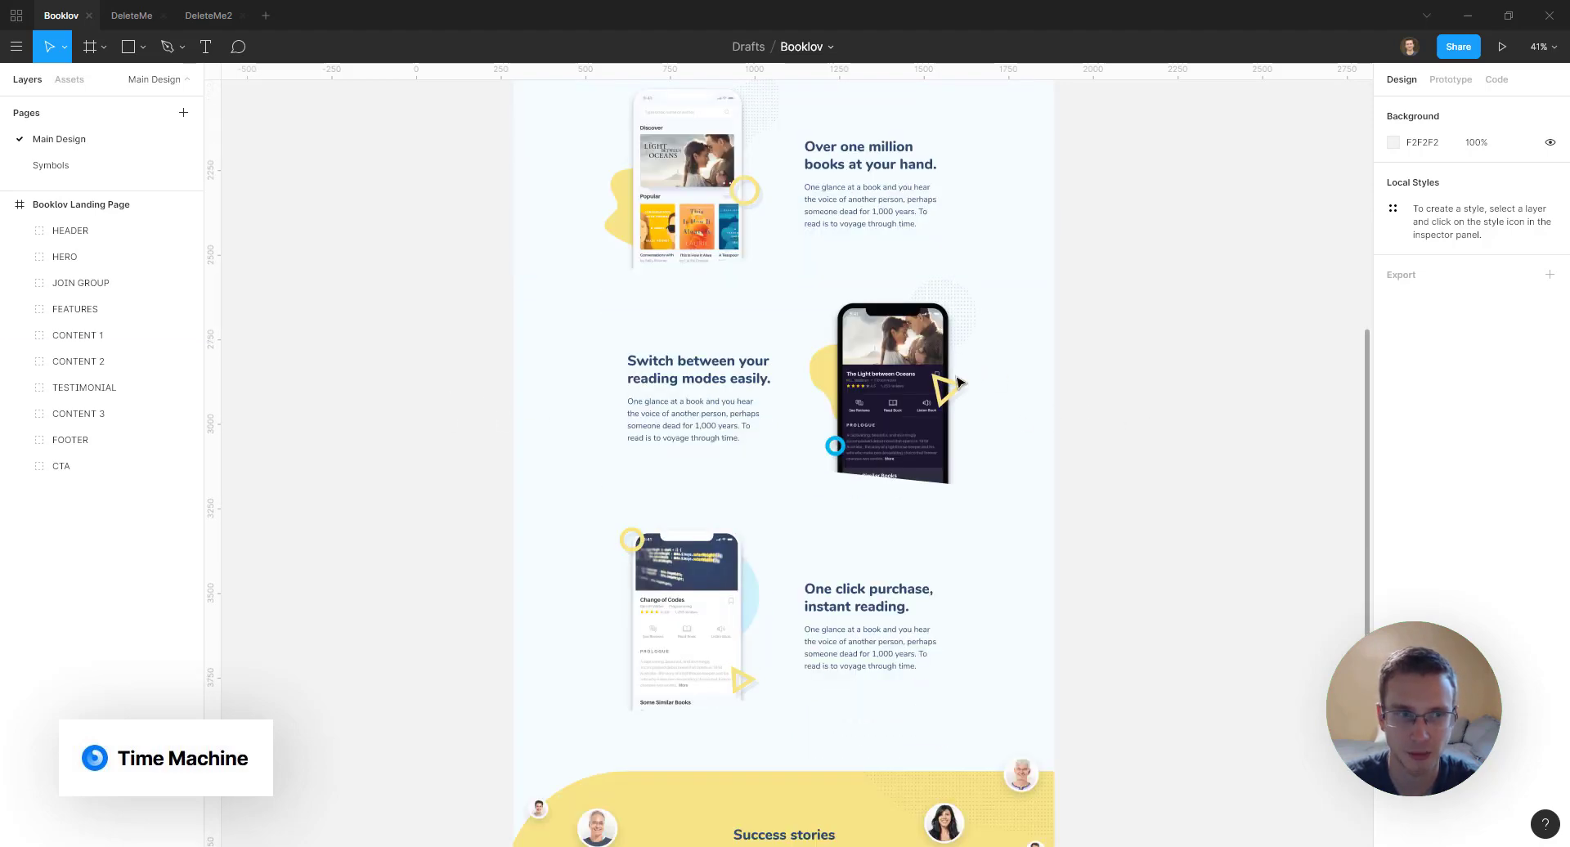
Launch Time Machine, then select the HERO section from the landing page layers
{"action": "right_click", "coordinate": [446, 437]}
{"action": "mouse_move", "coordinate": [527, 500]}
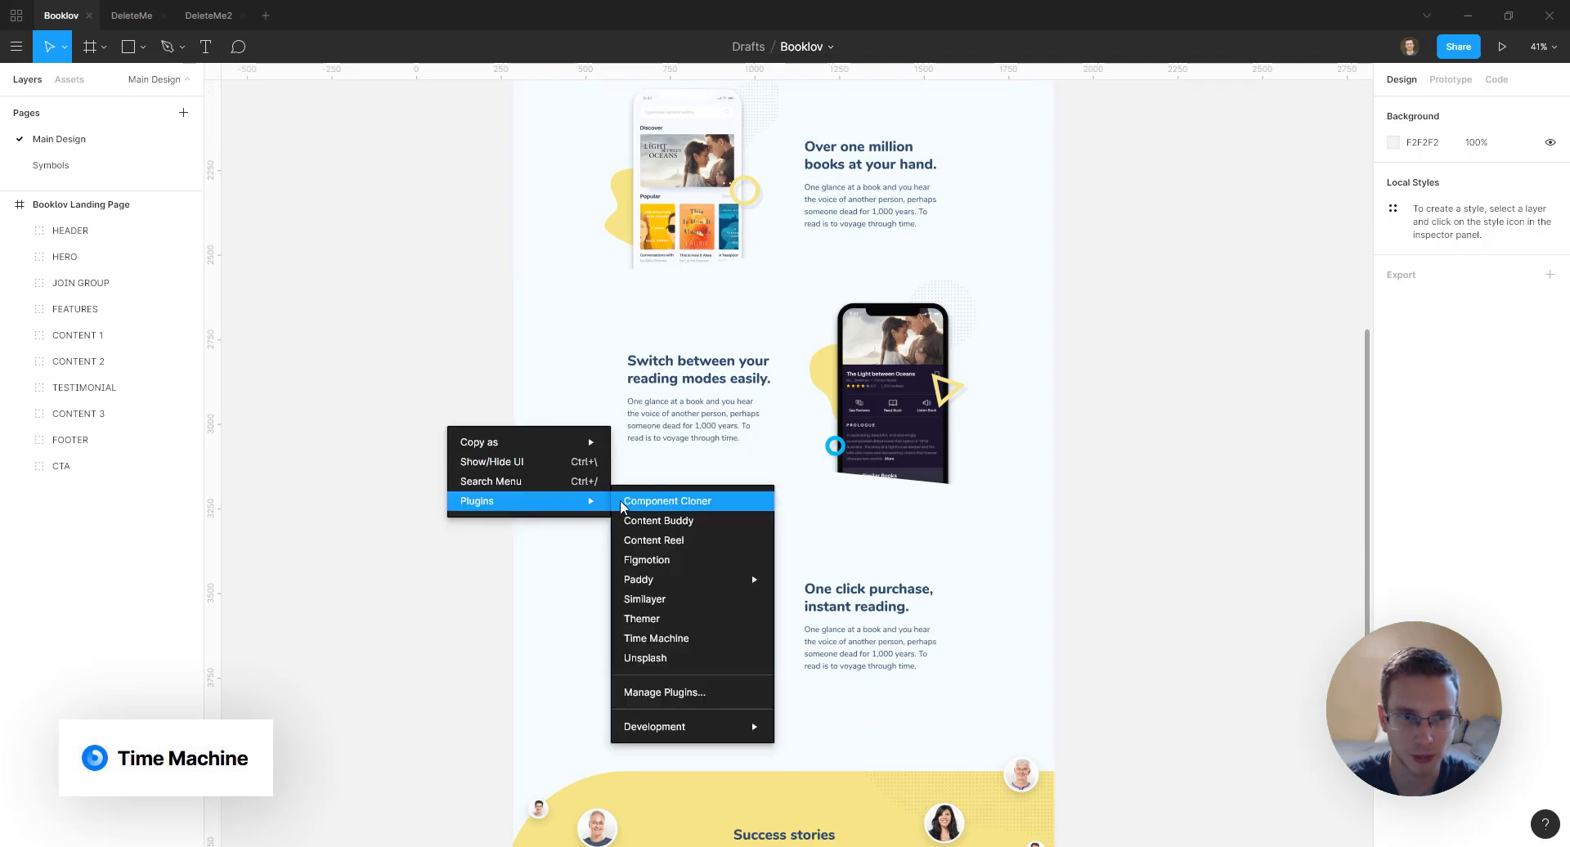
{"action": "left_click", "coordinate": [711, 638]}
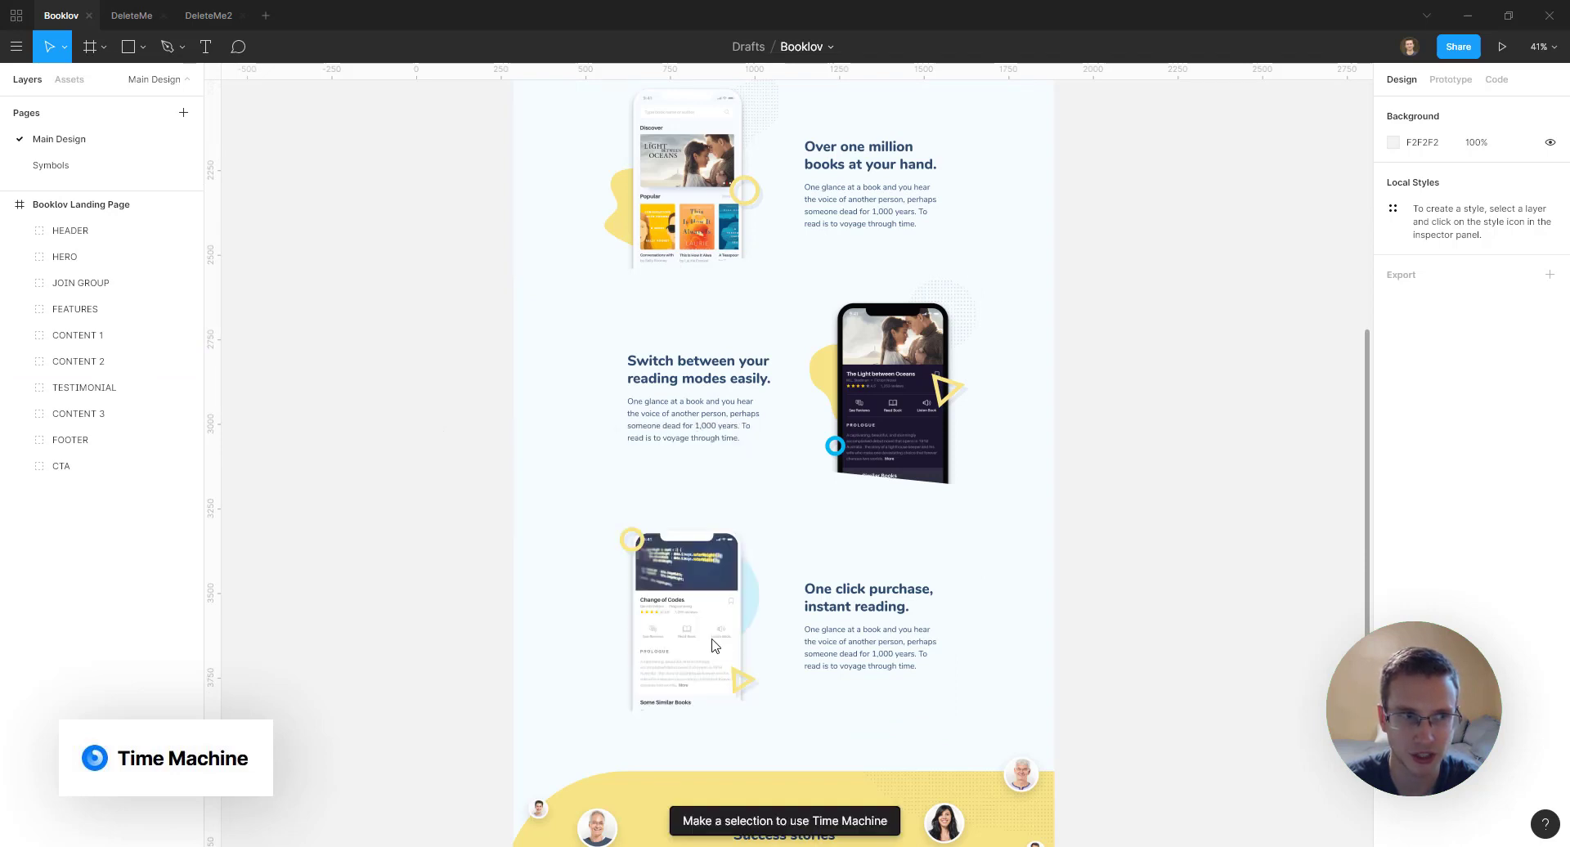
{"action": "scroll", "coordinate": [739, 425], "scroll_direction": "up", "scroll_amount": 6}
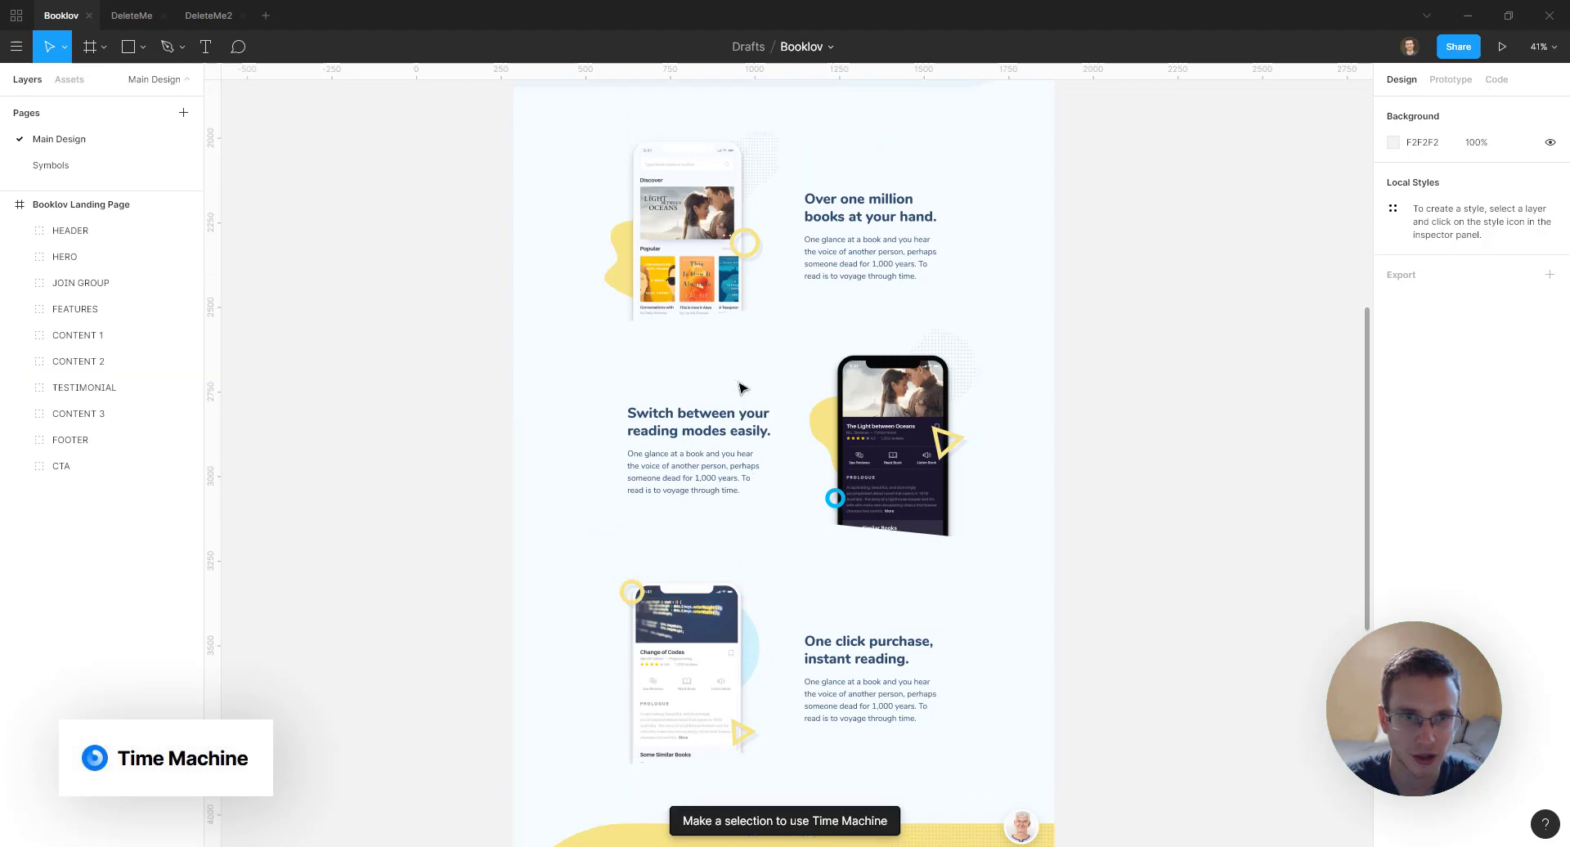
{"action": "scroll", "coordinate": [740, 384], "scroll_direction": "up", "scroll_amount": 2}
{"action": "left_click", "coordinate": [583, 133]}
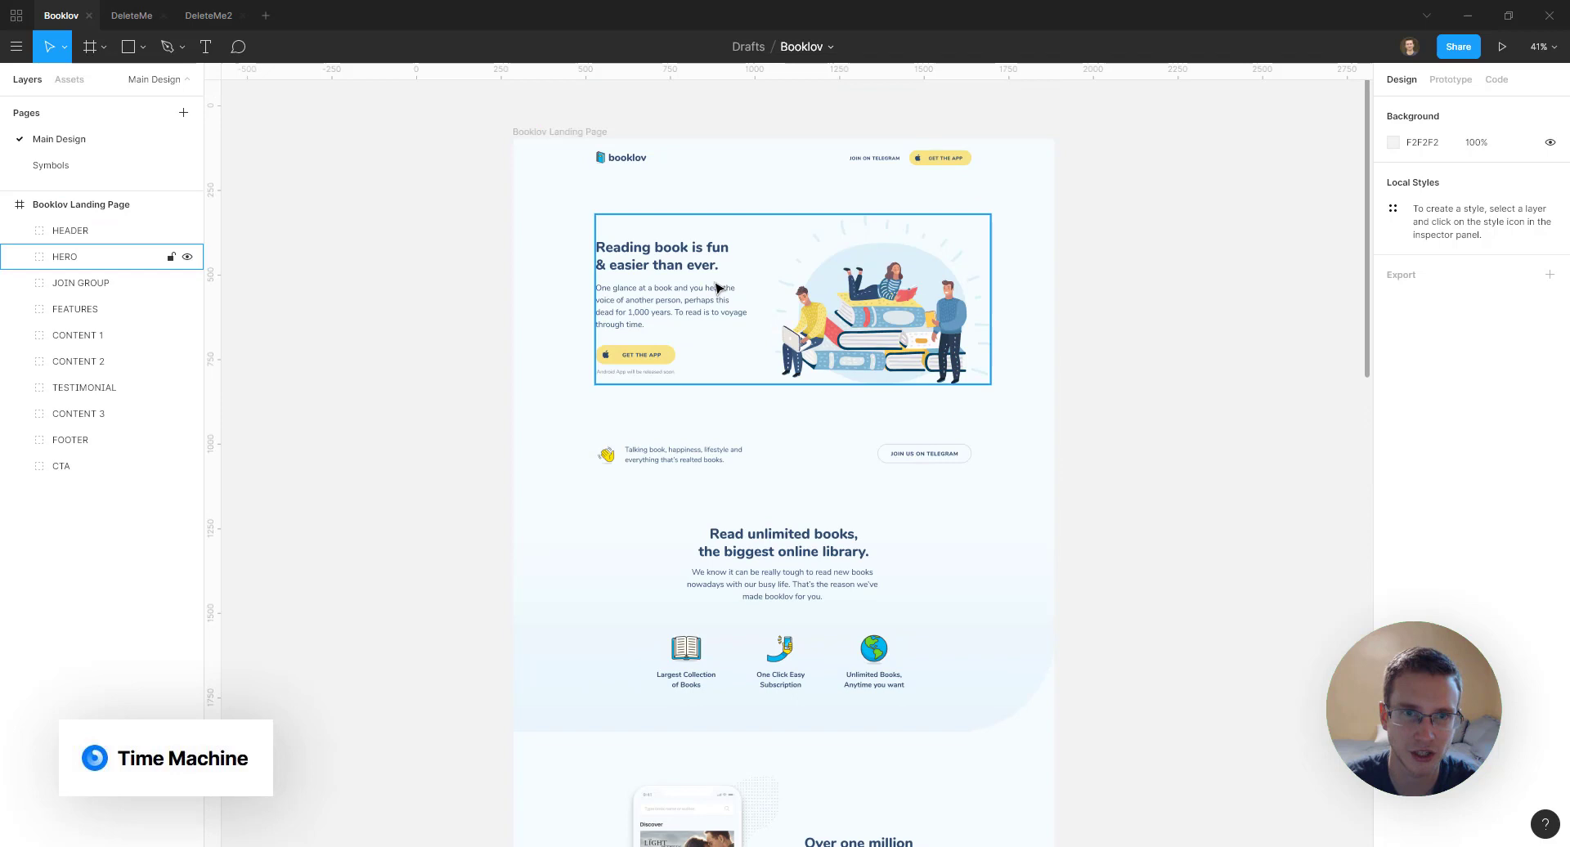
{"action": "left_click", "coordinate": [85, 230]}
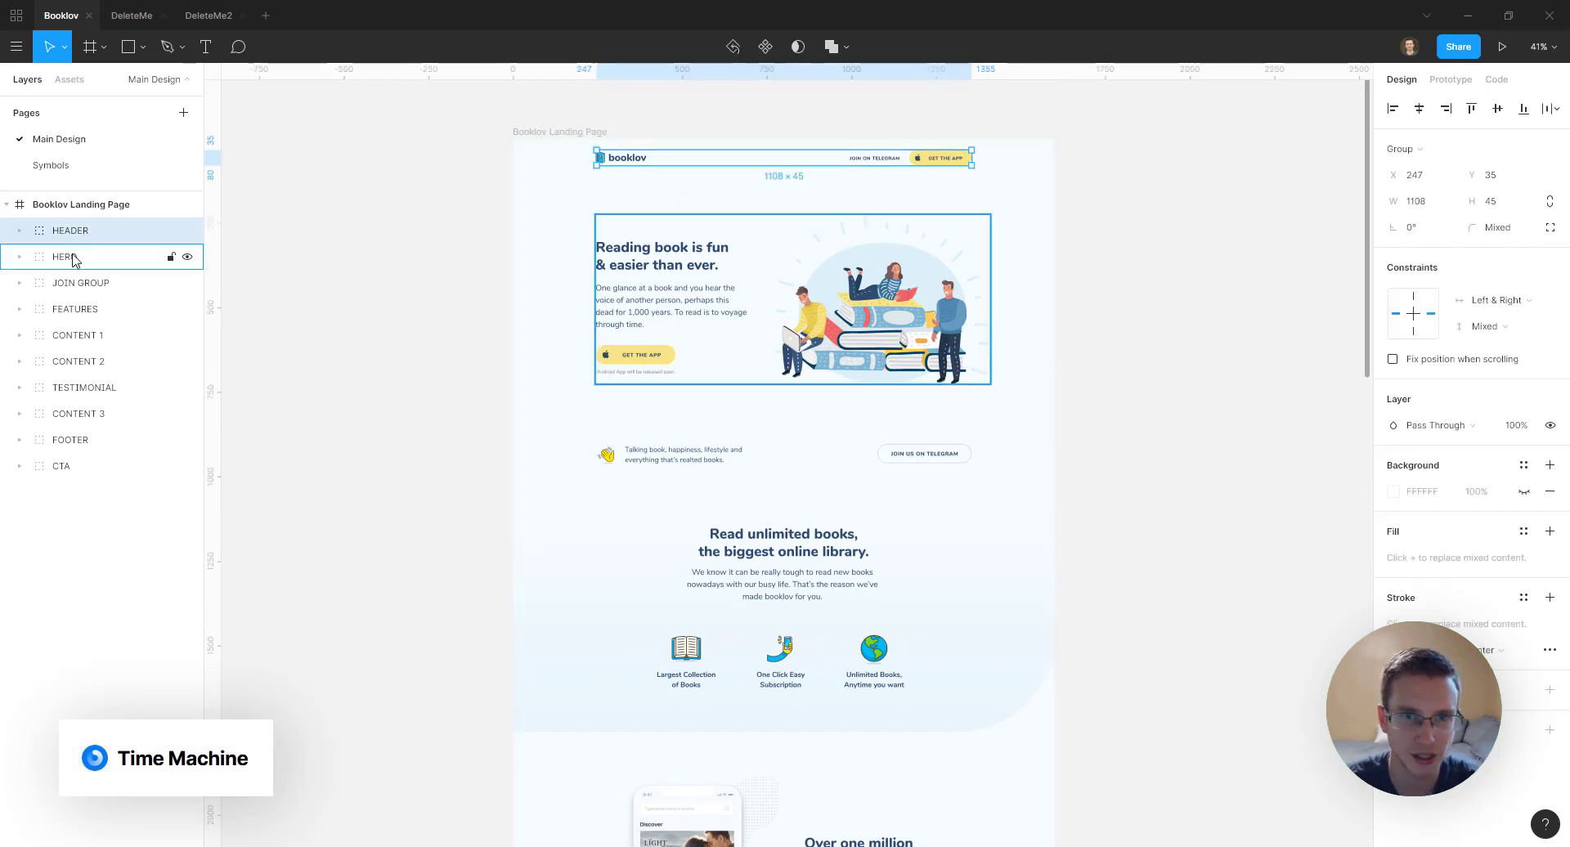
{"action": "left_click", "coordinate": [64, 211]}
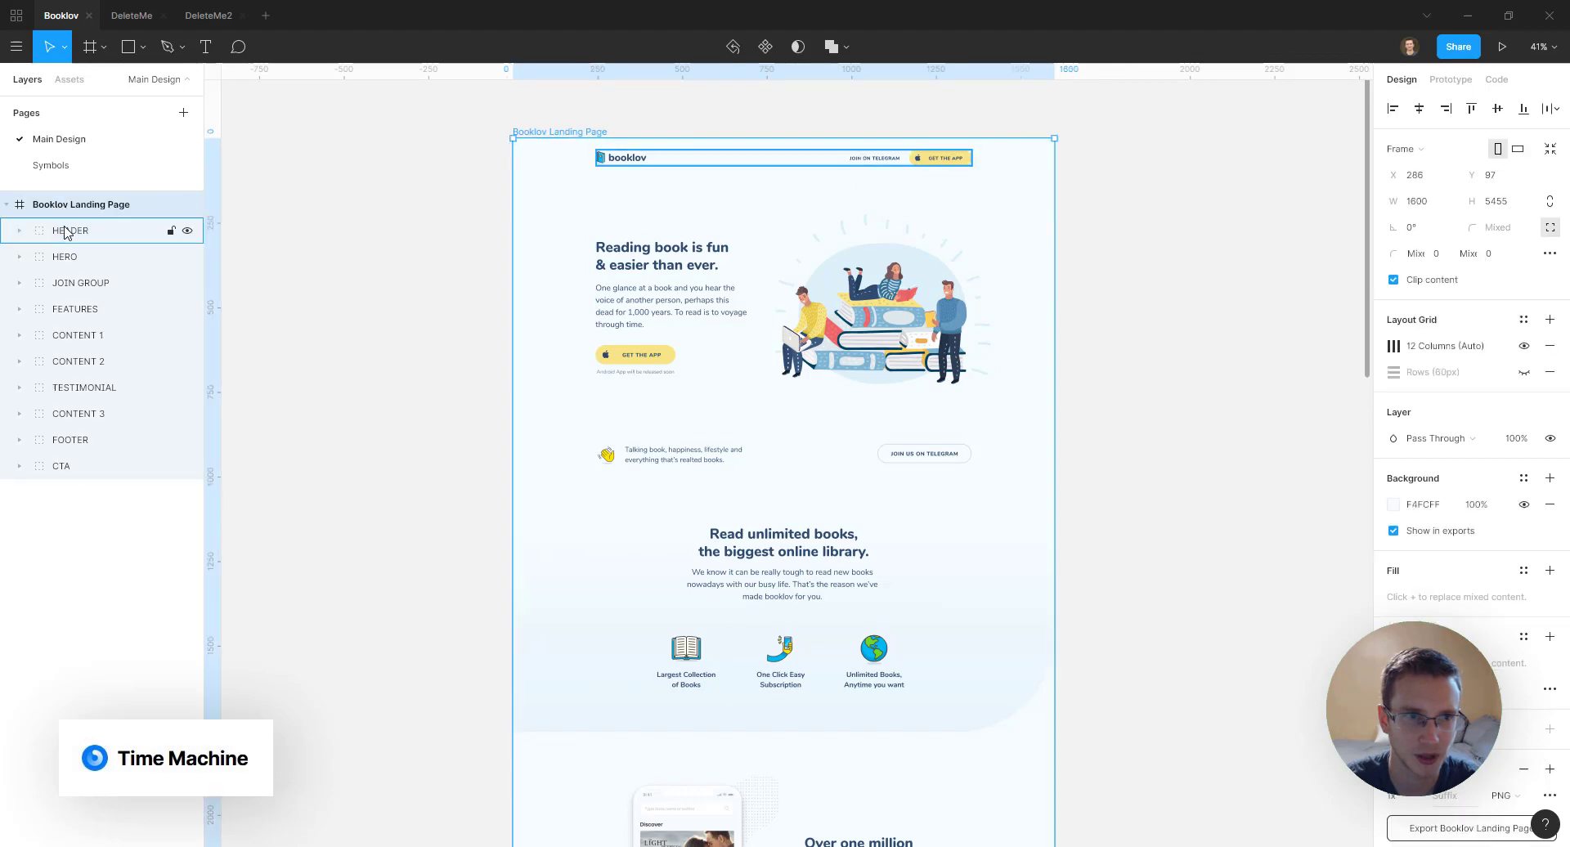
{"action": "left_click", "coordinate": [65, 233]}
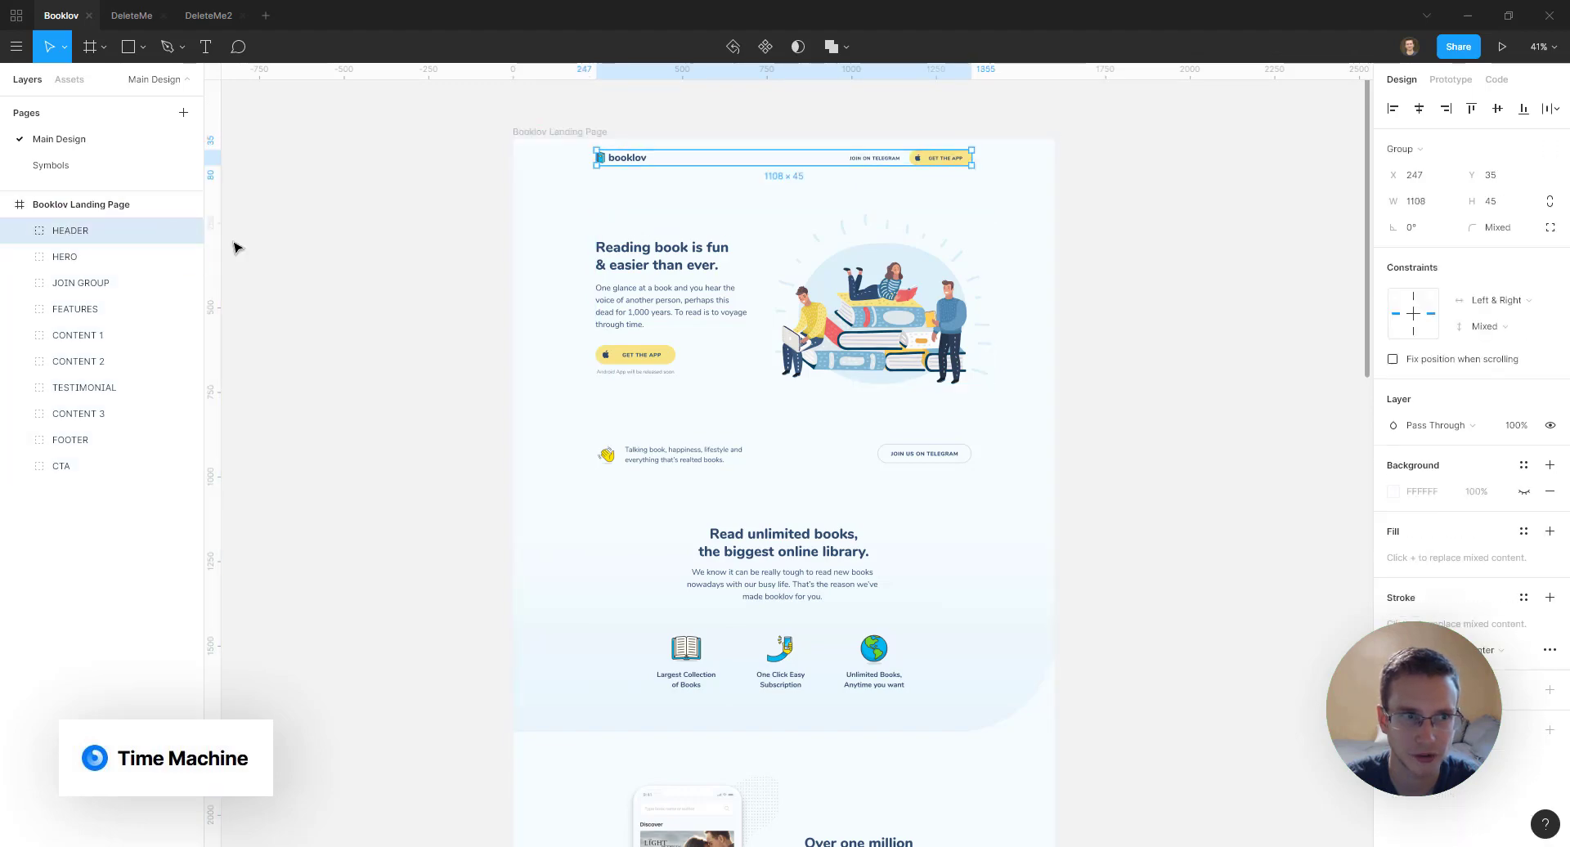
{"action": "left_click", "coordinate": [120, 257]}
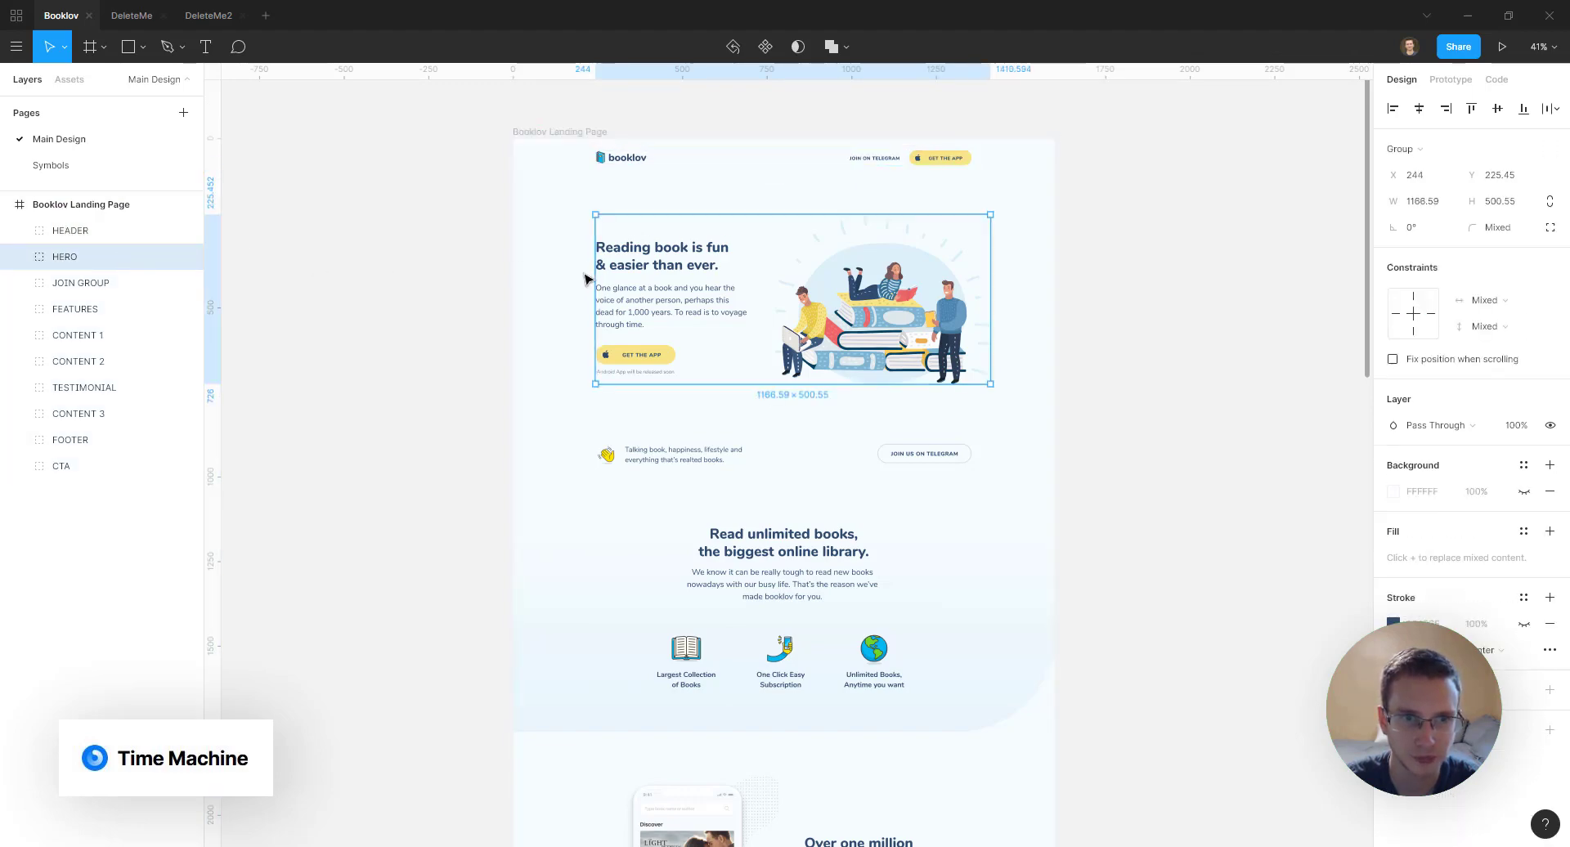
Snapshot the HERO section with Time Machine and view it on the Time Machine page
{"action": "right_click", "coordinate": [681, 292]}
{"action": "mouse_move", "coordinate": [798, 641]}
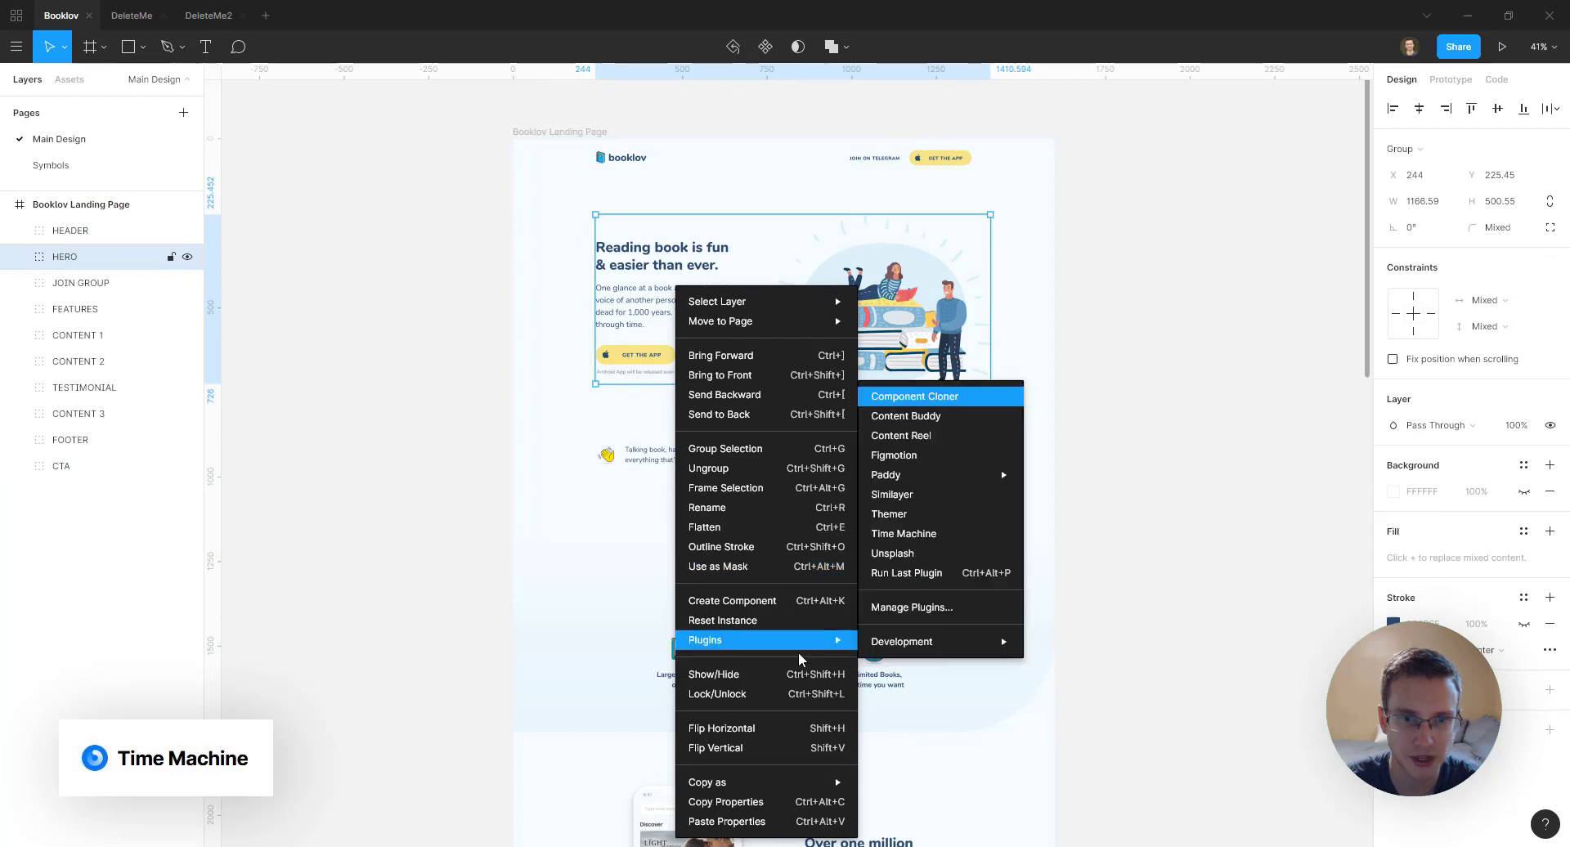
{"action": "left_click", "coordinate": [948, 536]}
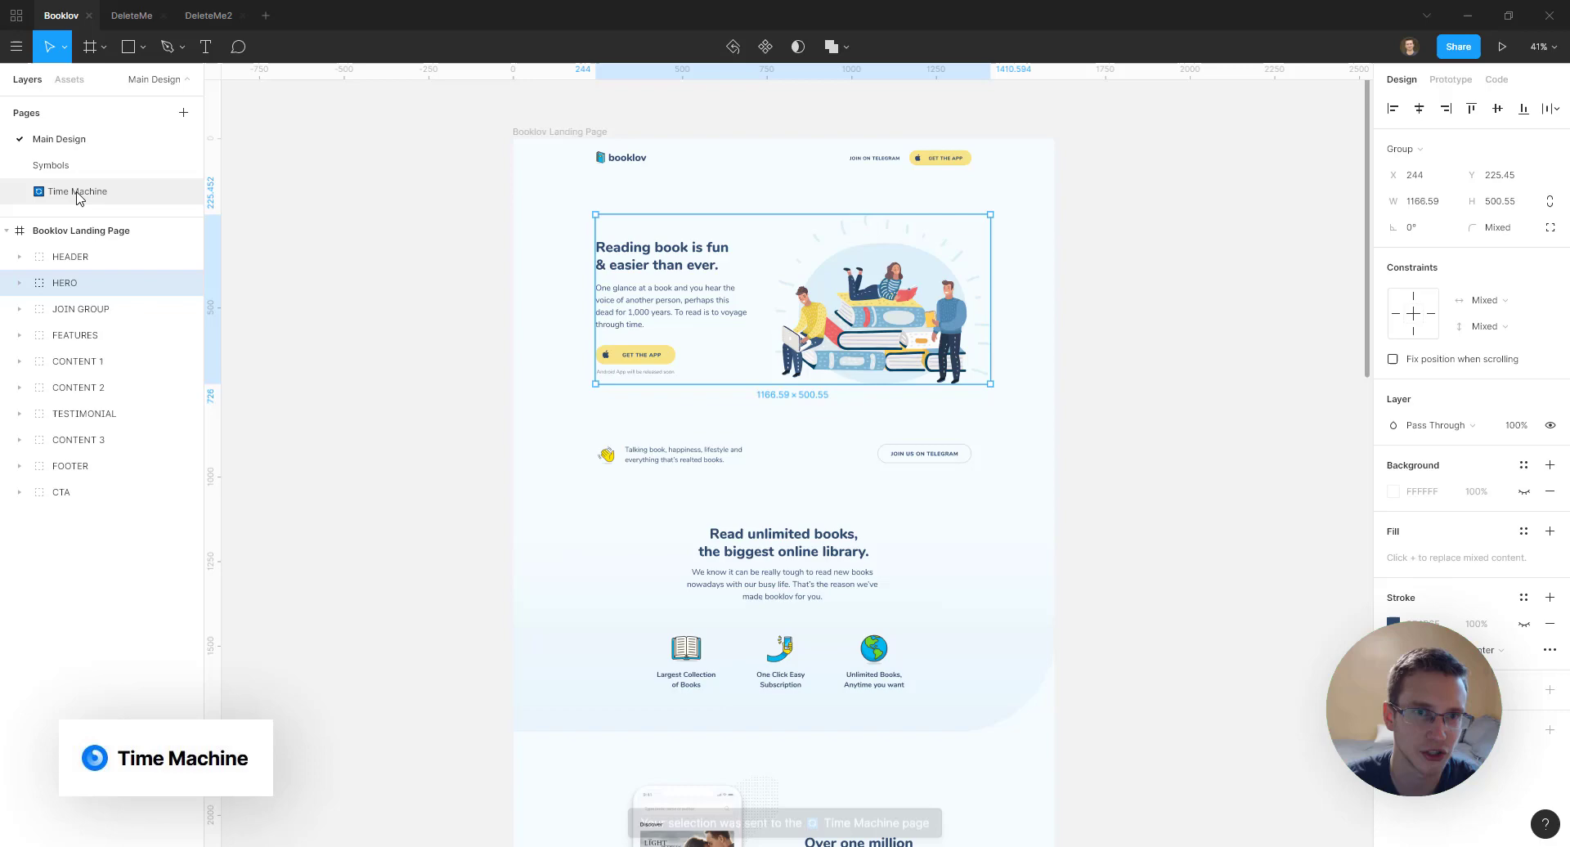
{"action": "left_click", "coordinate": [77, 192]}
{"action": "scroll", "coordinate": [855, 428], "scroll_direction": "down", "scroll_amount": 3}
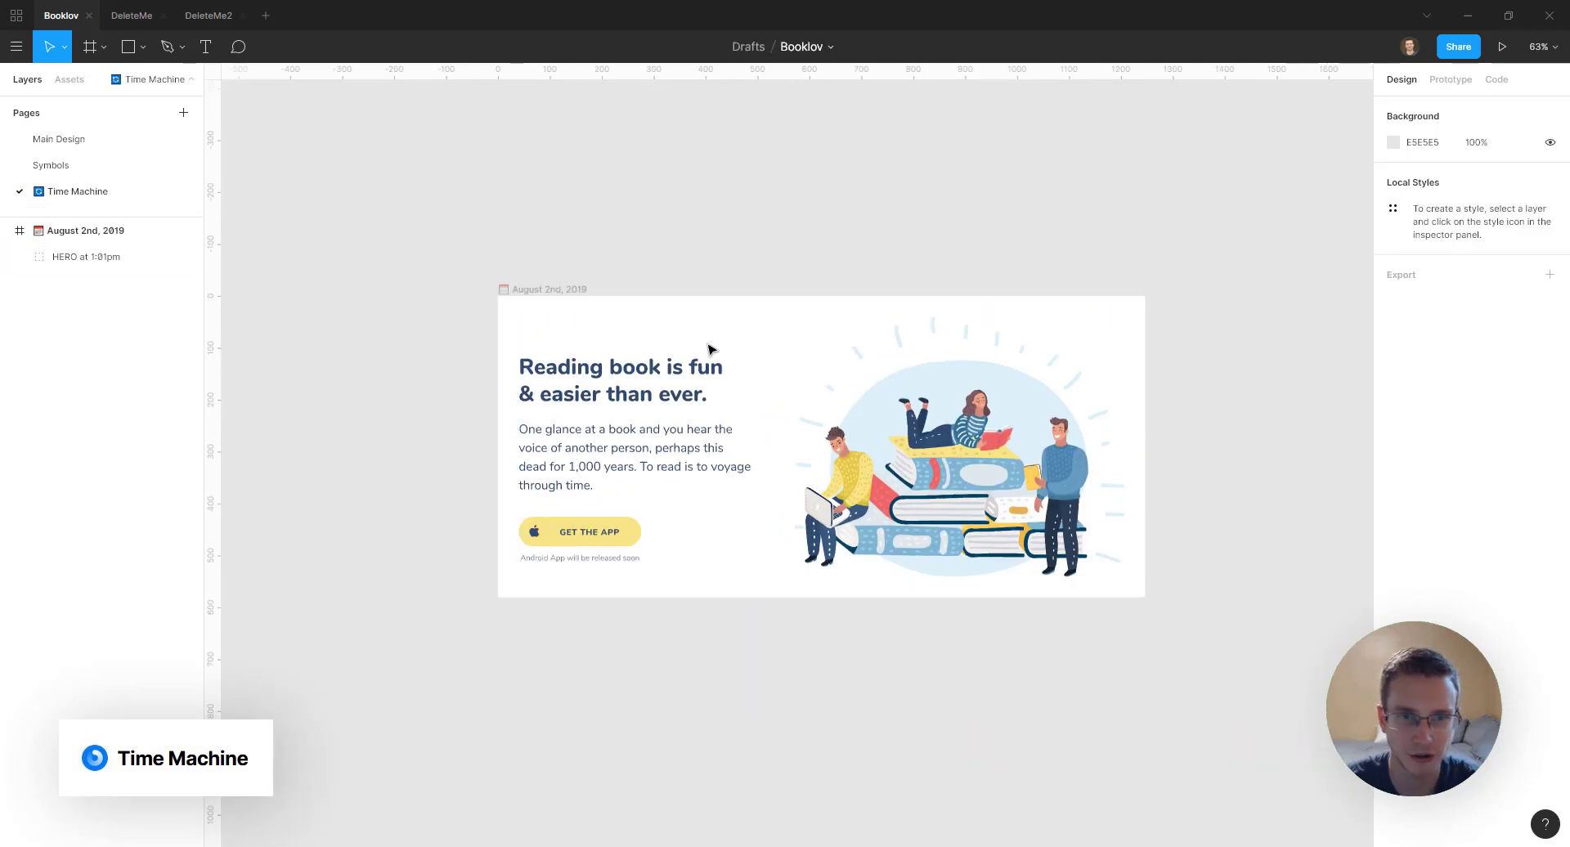
Back on Main Design, expand HERO and move the illustration group toward the hero's left
{"action": "left_click", "coordinate": [69, 143]}
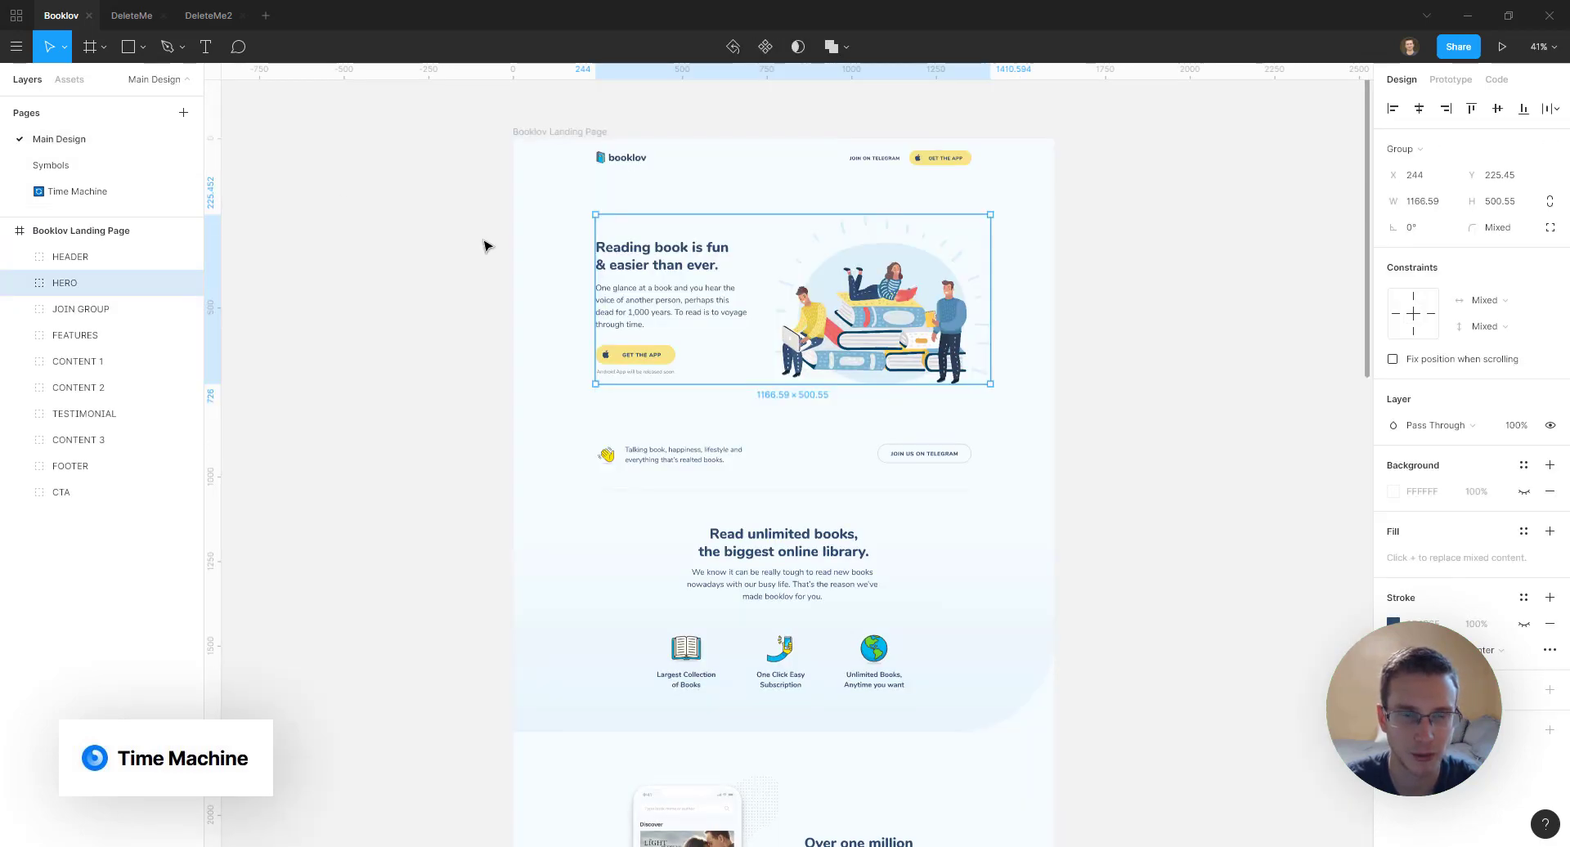
{"action": "left_click", "coordinate": [487, 249]}
{"action": "left_click", "coordinate": [709, 283]}
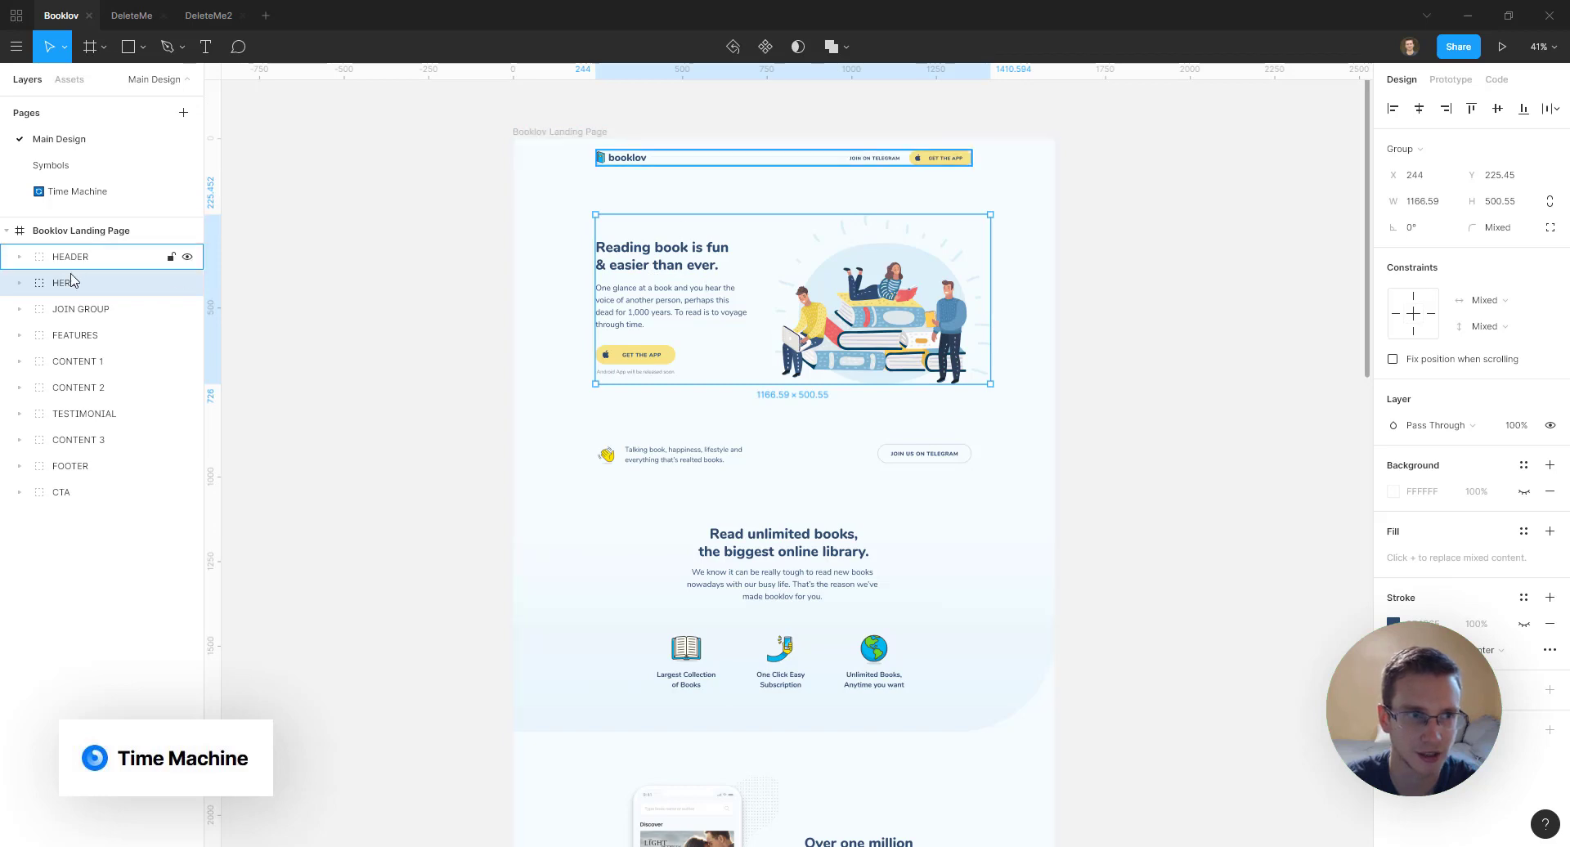
{"action": "left_click", "coordinate": [20, 283]}
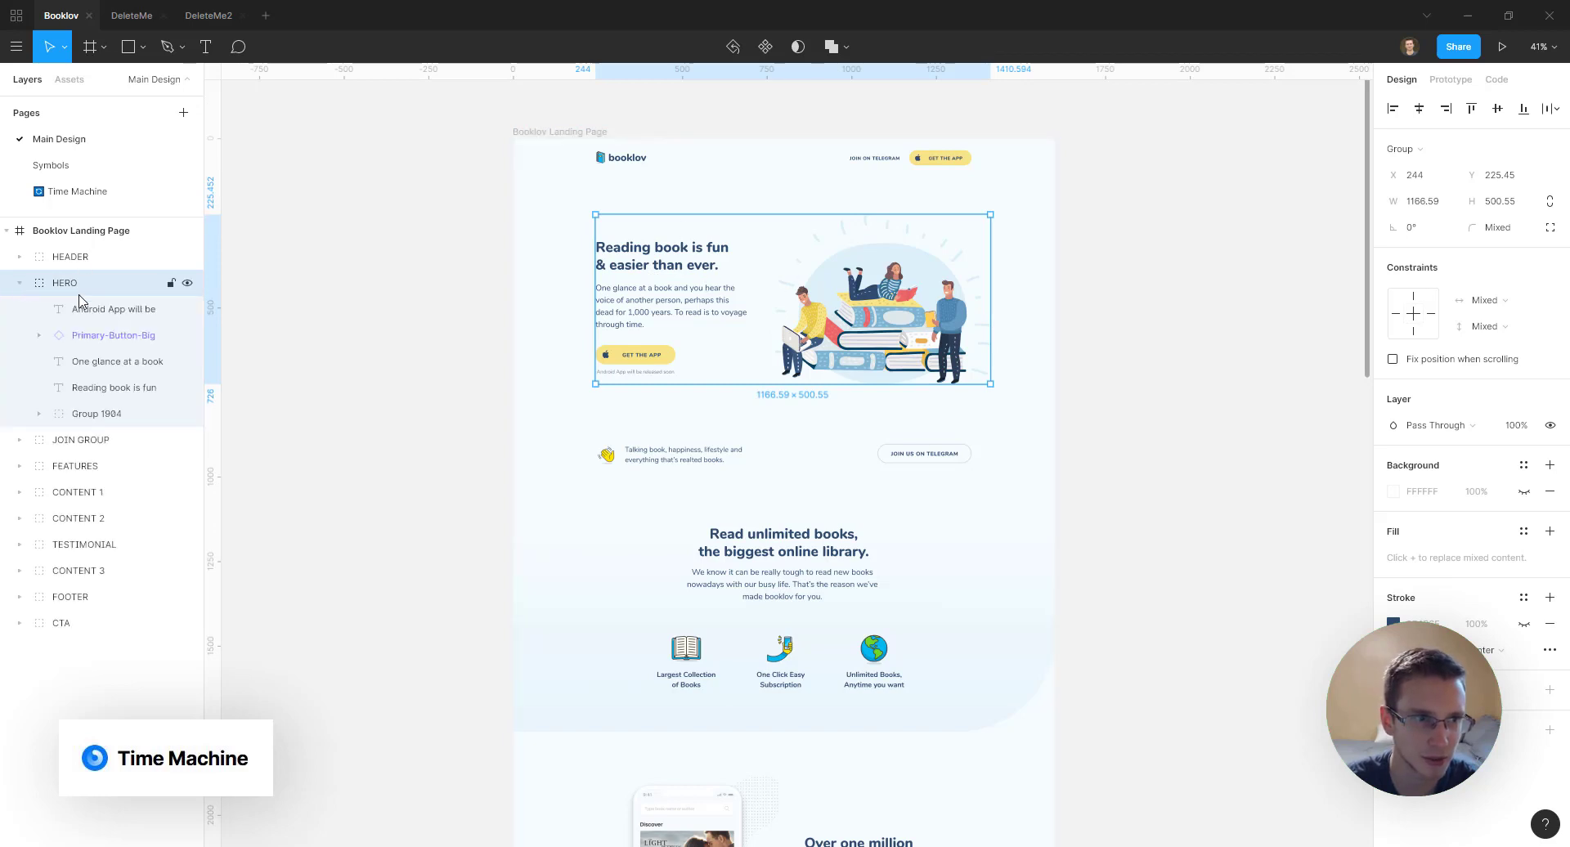
{"action": "left_click", "coordinate": [675, 255]}
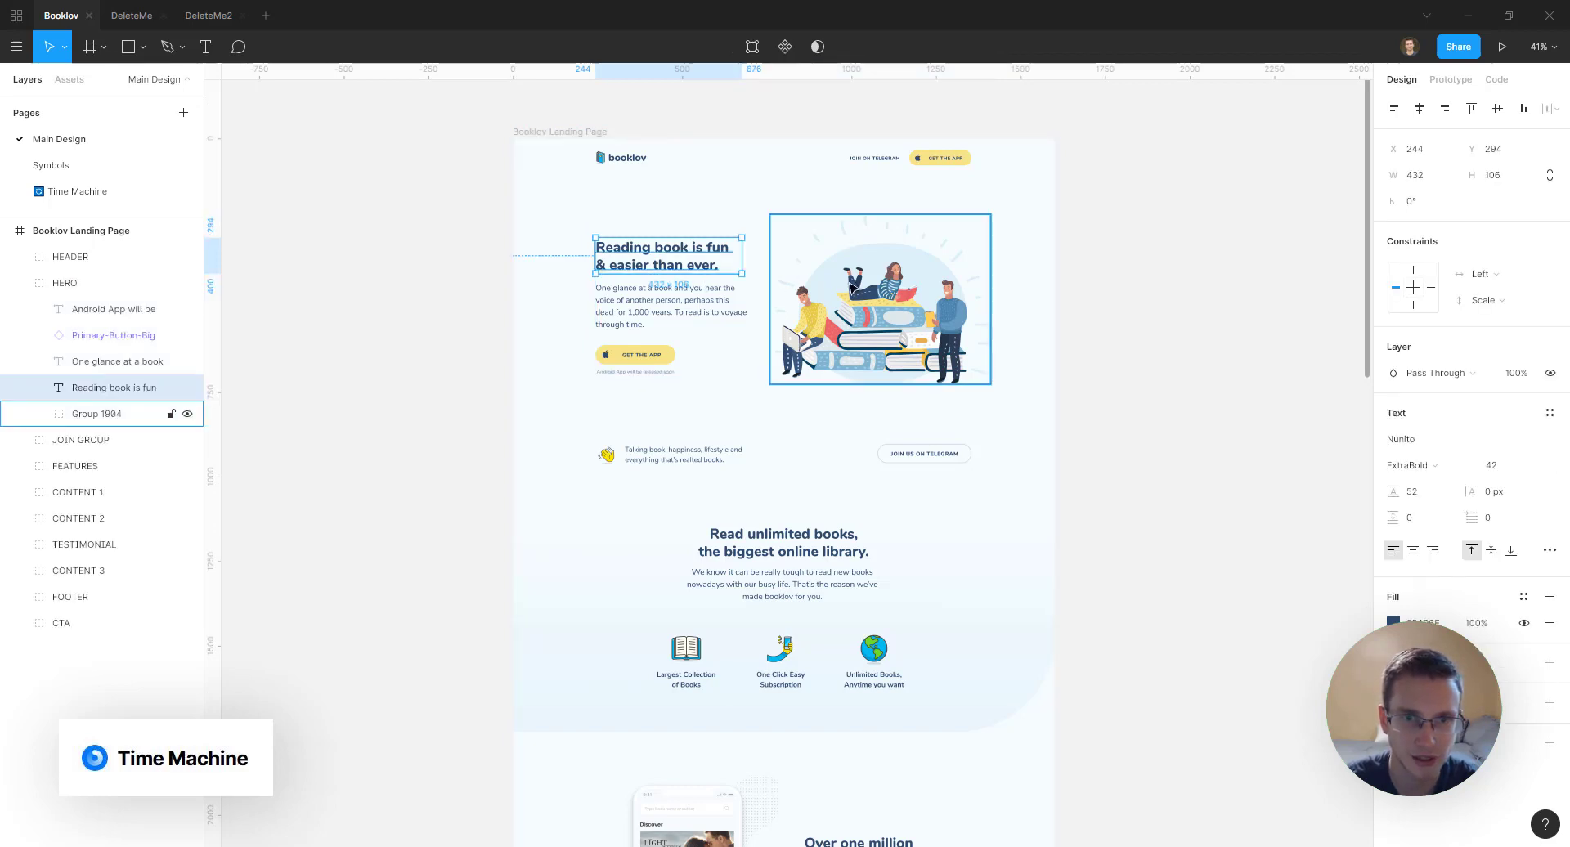
{"action": "left_click", "coordinate": [856, 288]}
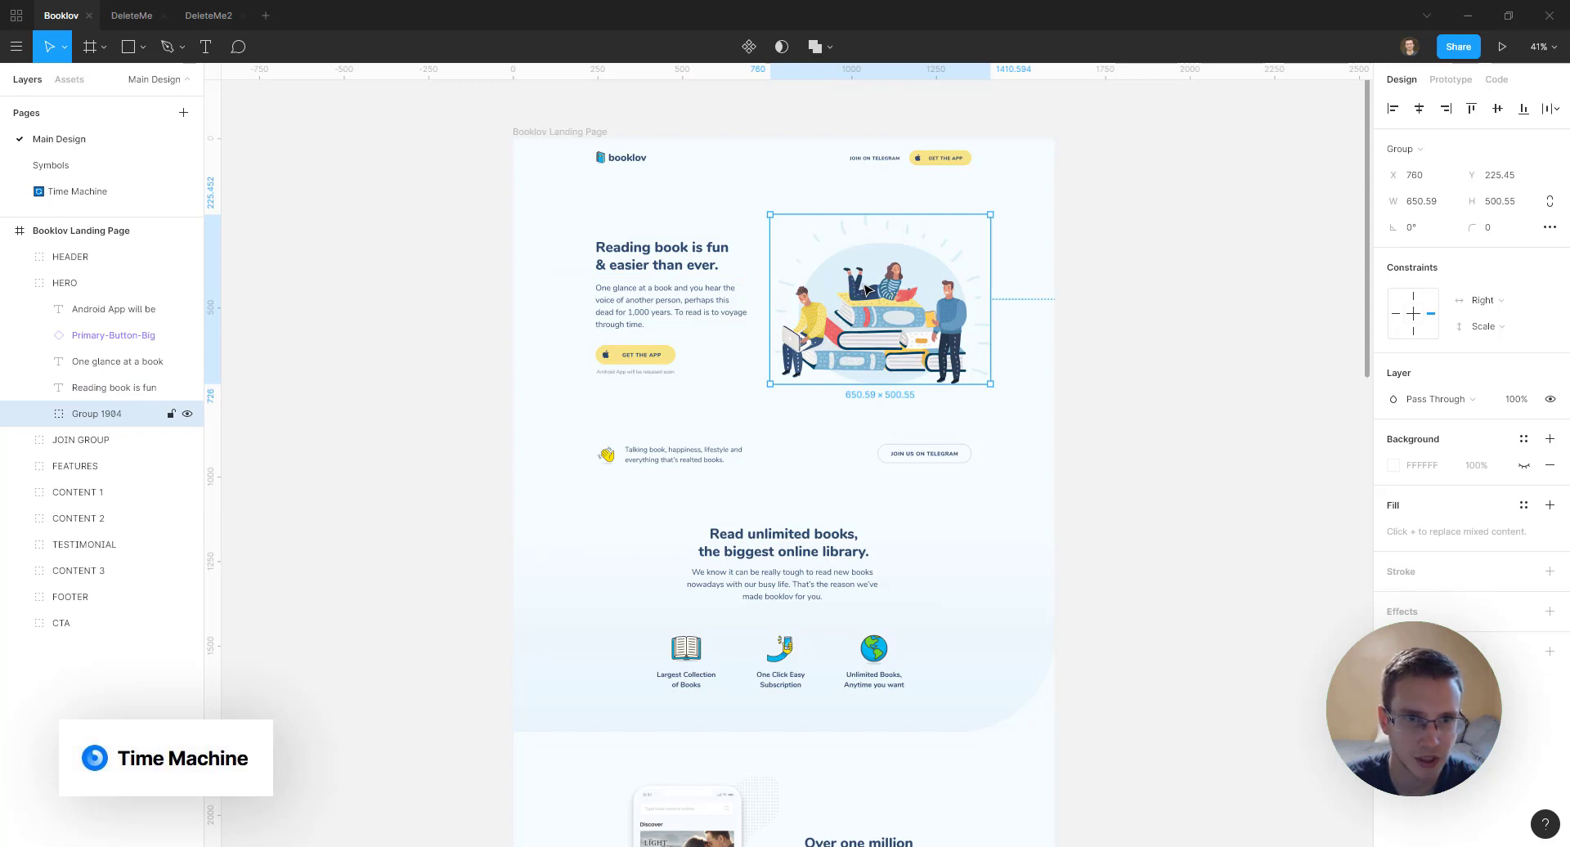
{"action": "left_click_drag", "start_coordinate": [866, 289], "coordinate": [894, 310]}
Resize the hero illustration to 457 × 351.6 and shift it right and down
{"action": "left_click", "coordinate": [95, 388]}
{"action": "left_click", "coordinate": [113, 309], "text": "shift"}
{"action": "left_click", "coordinate": [664, 309]}
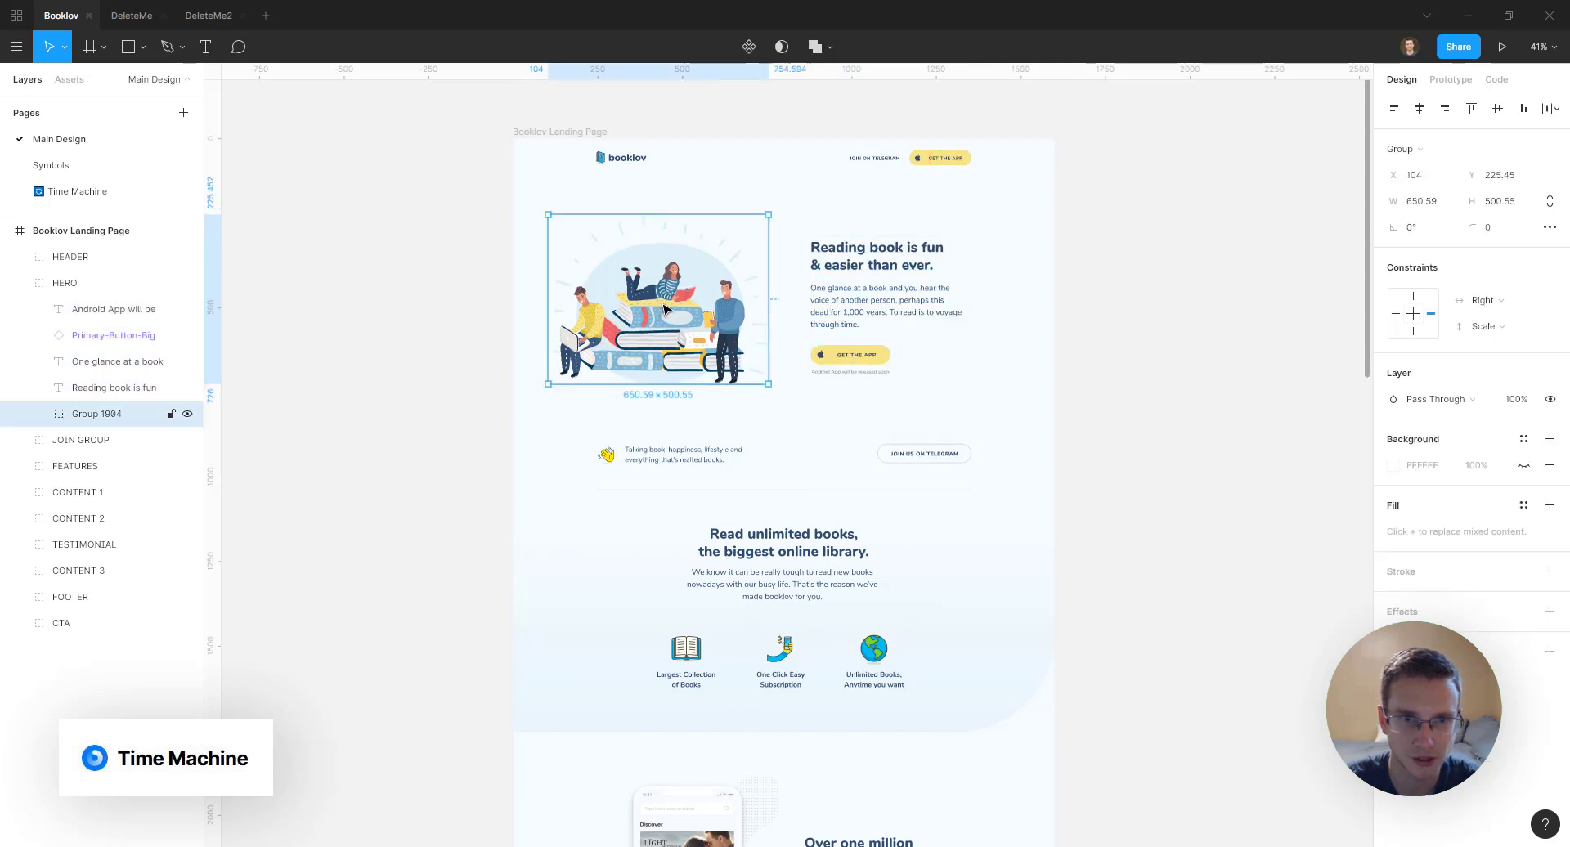
{"action": "left_click_drag", "start_coordinate": [767, 384], "coordinate": [704, 332]}
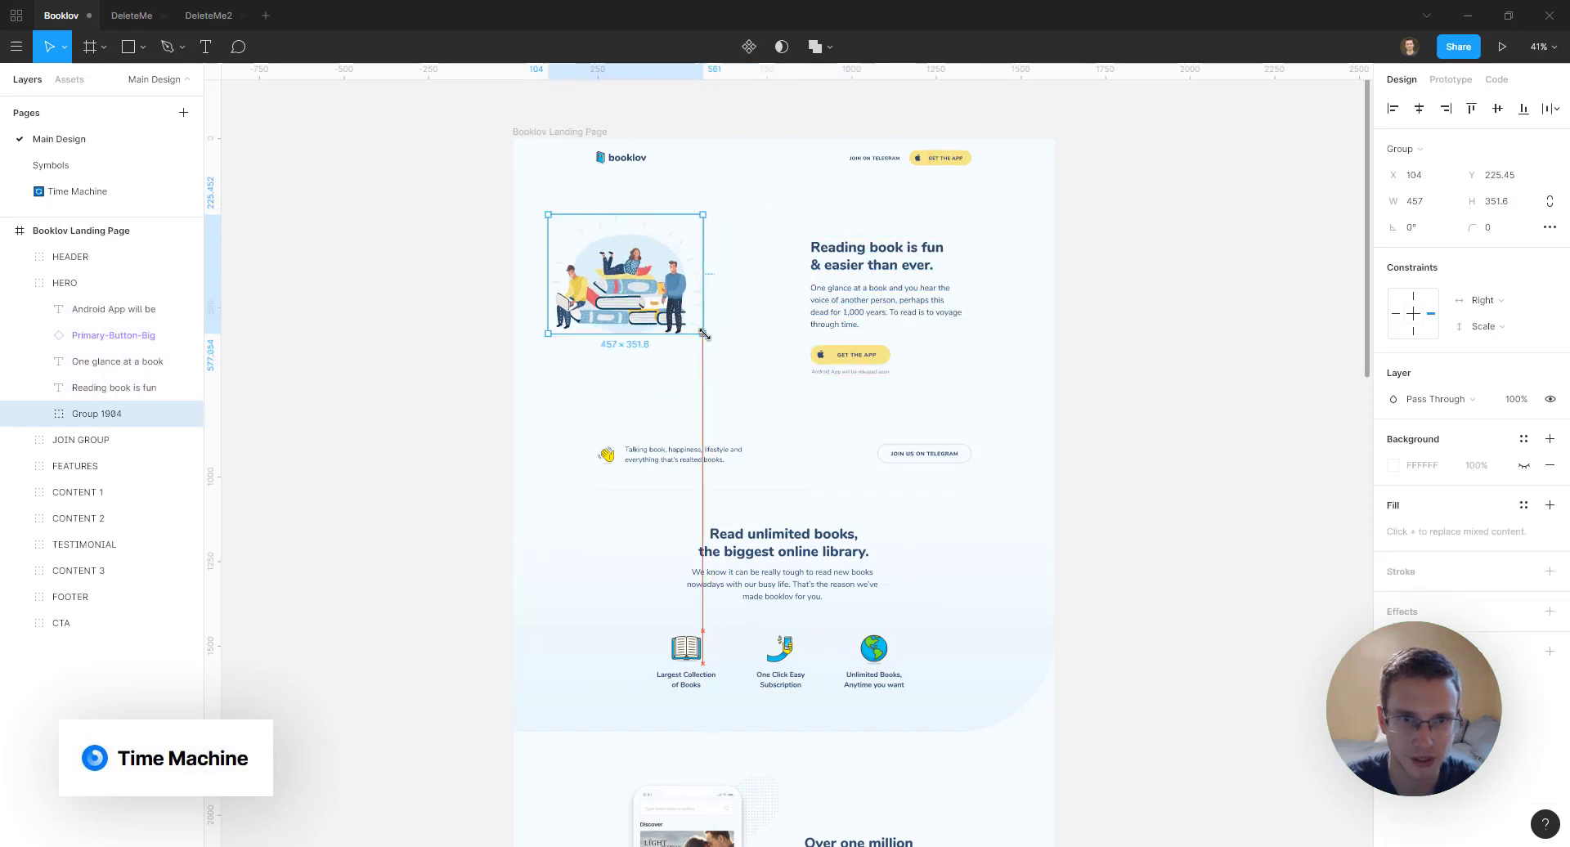
{"action": "left_click_drag", "start_coordinate": [658, 285], "coordinate": [714, 302]}
{"action": "left_click", "coordinate": [1120, 305]}
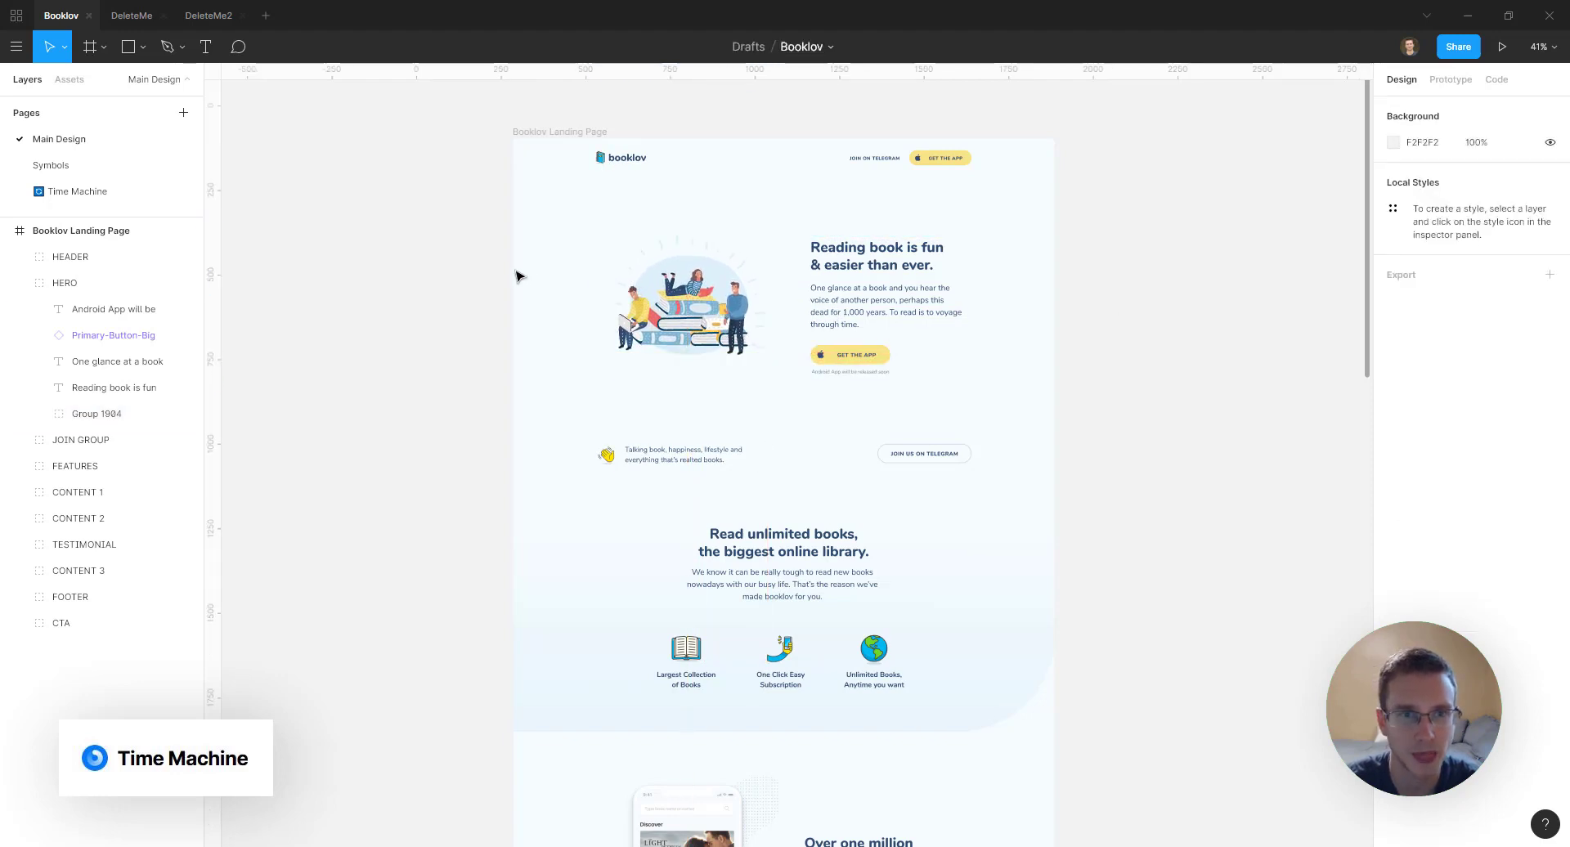
{"action": "left_click", "coordinate": [104, 194]}
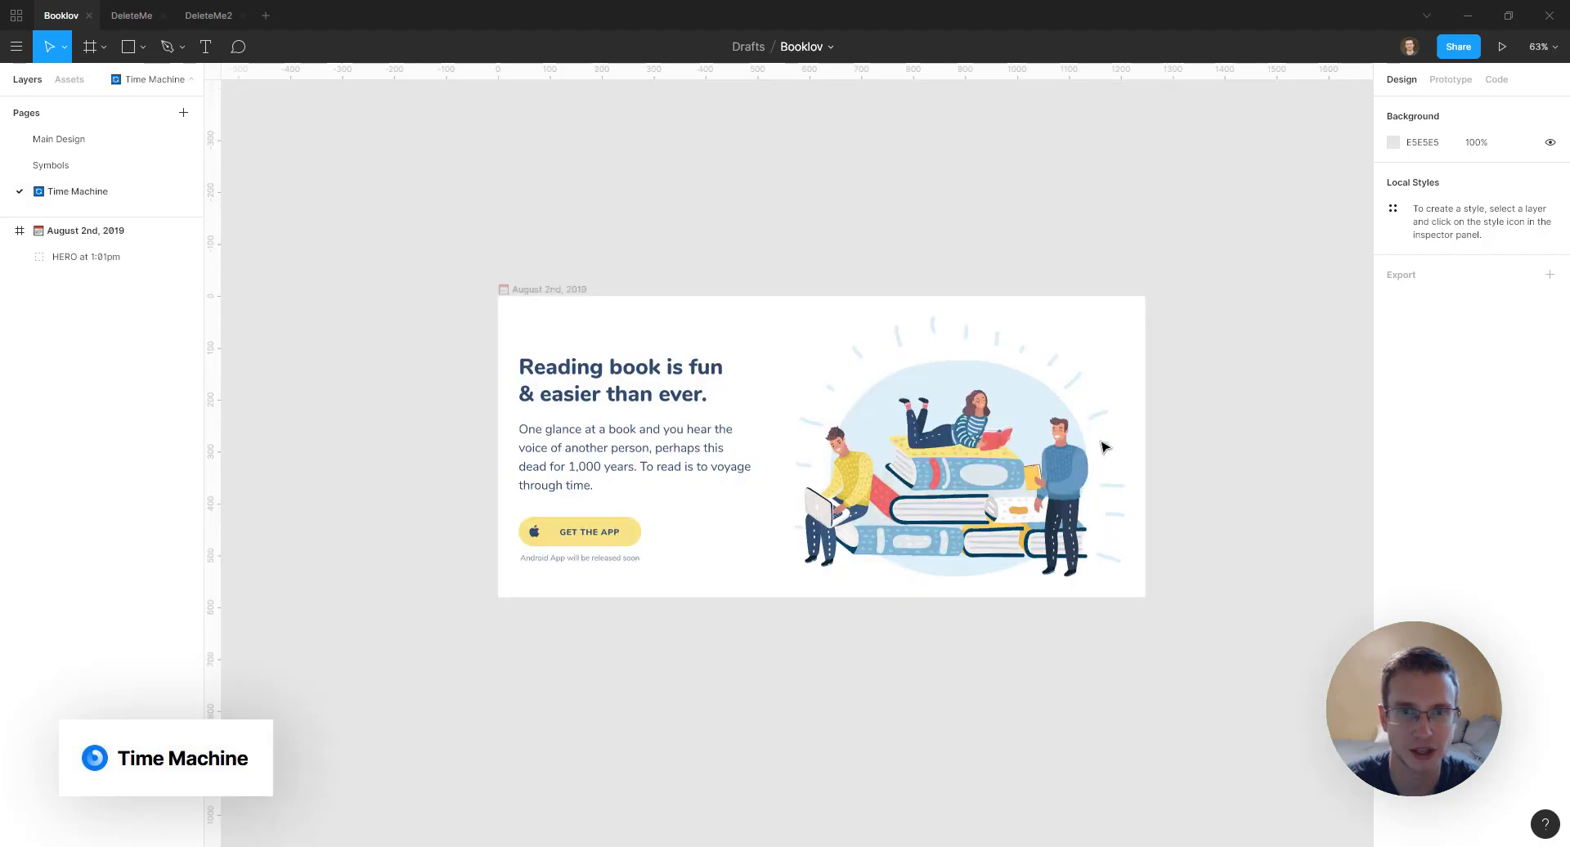
{"action": "left_click", "coordinate": [64, 255]}
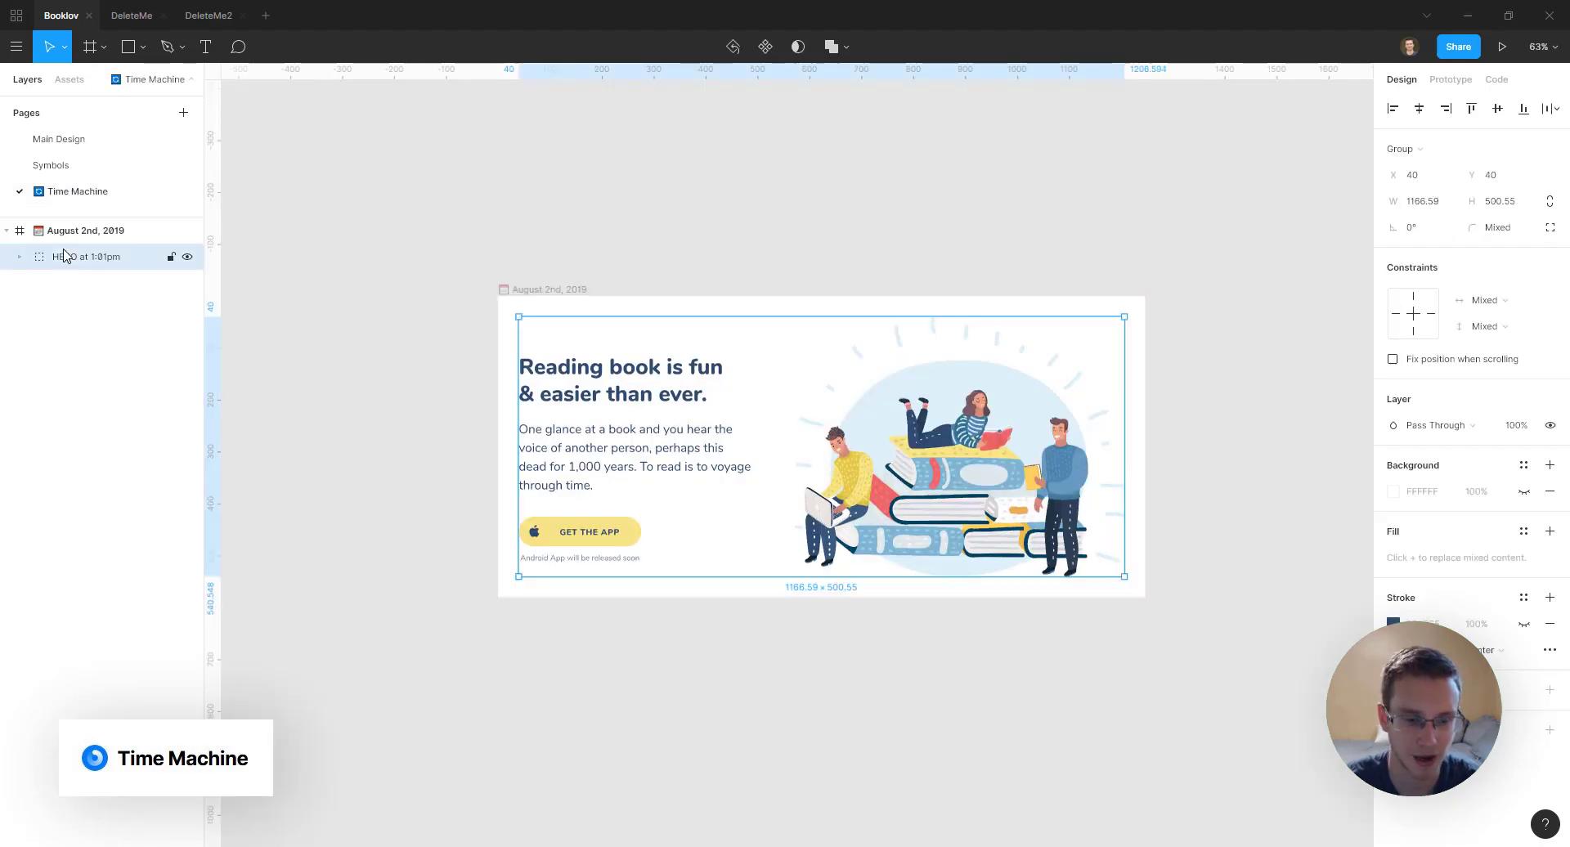
{"action": "left_click", "coordinate": [61, 139]}
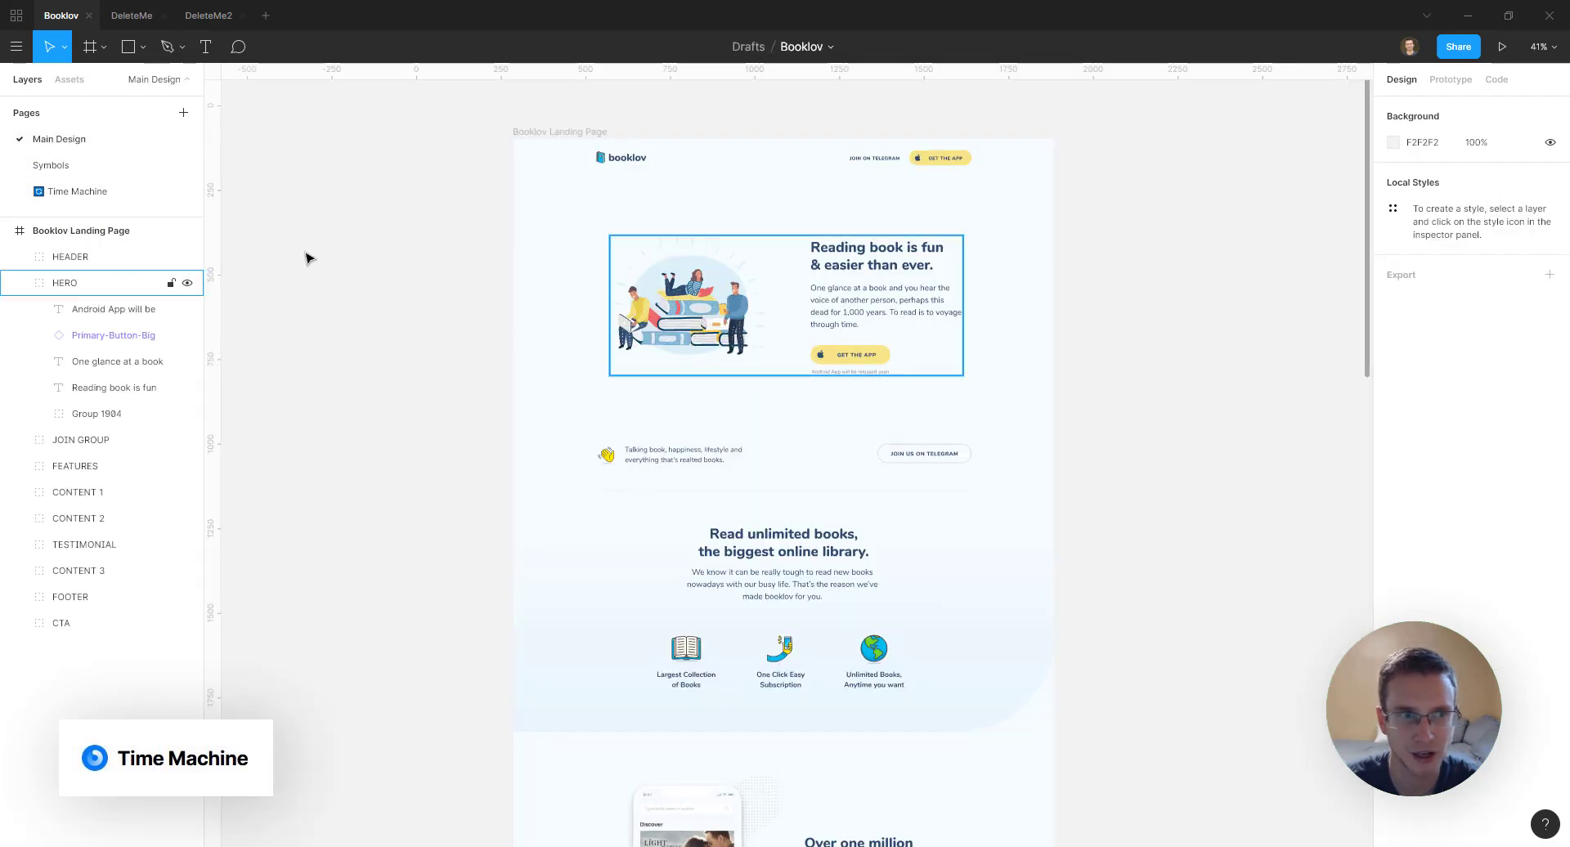
{"action": "left_click", "coordinate": [99, 193]}
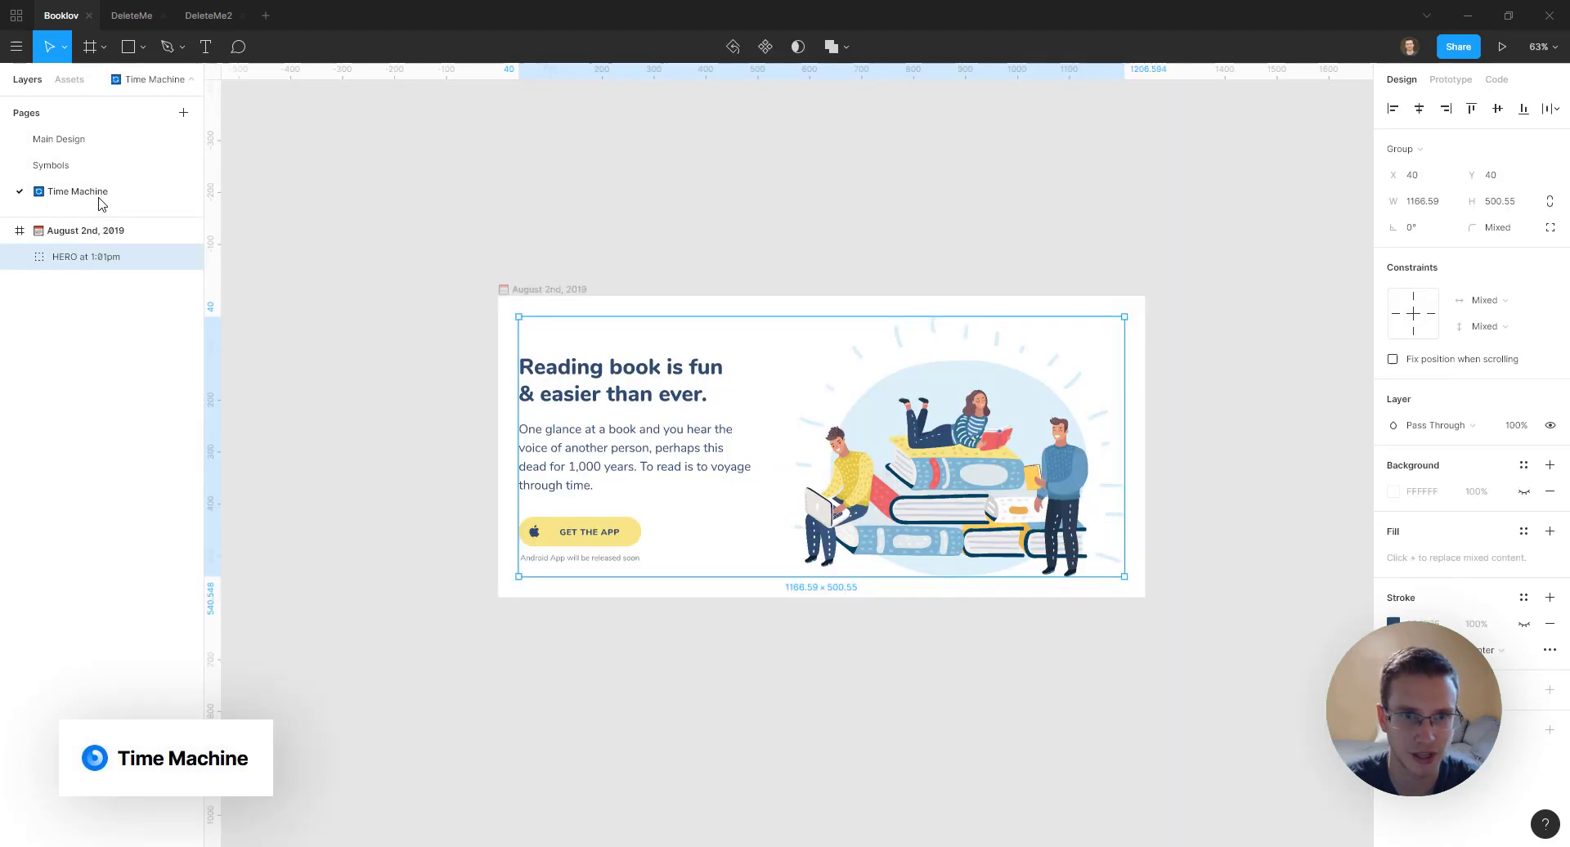
{"action": "left_click", "coordinate": [65, 140]}
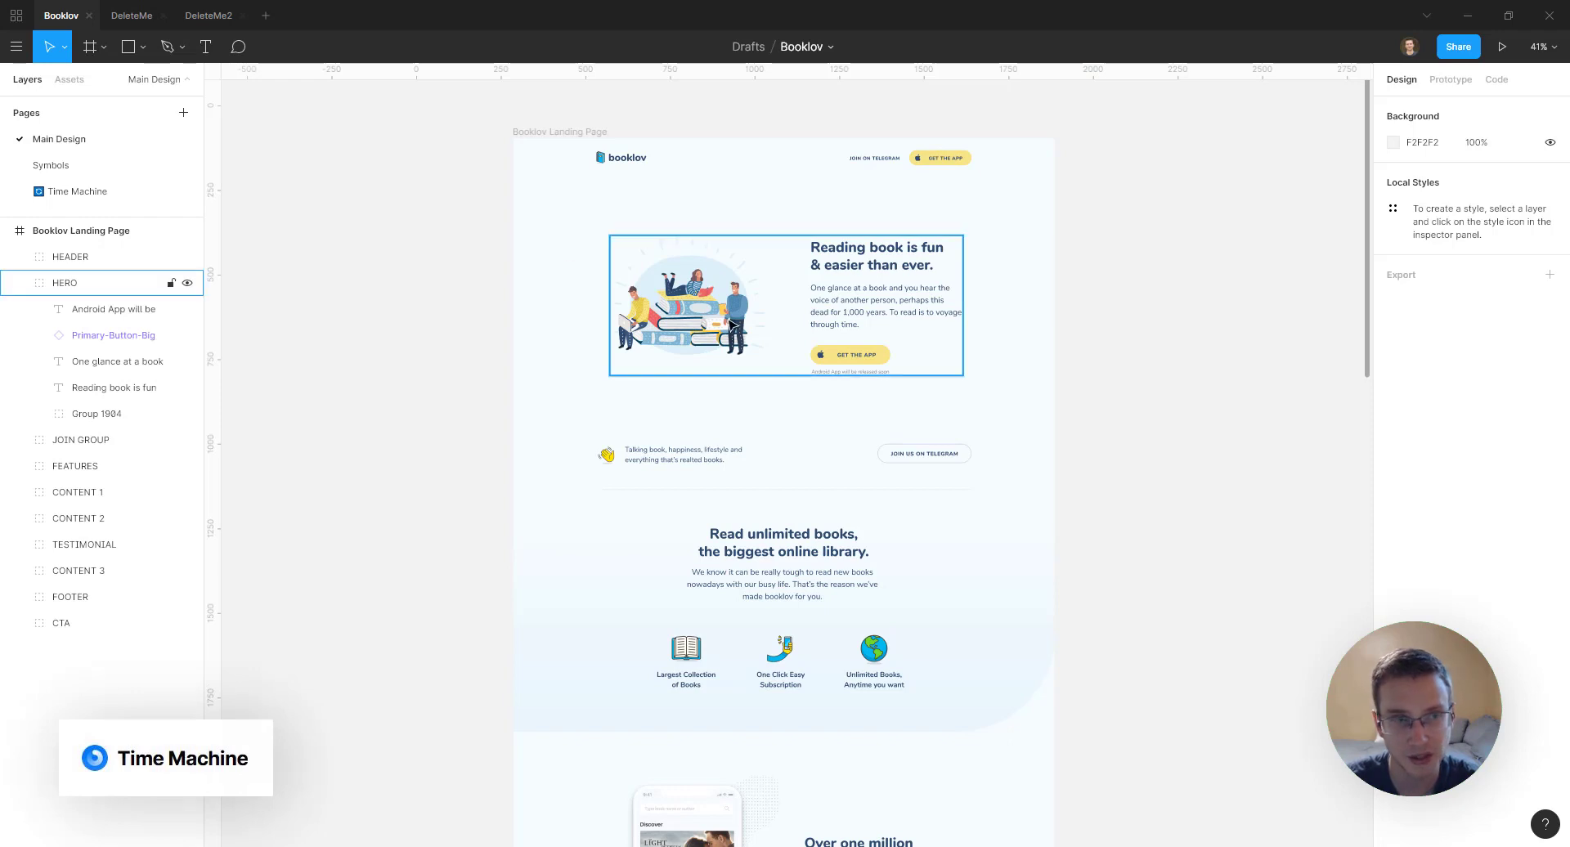
{"action": "right_click", "coordinate": [487, 336]}
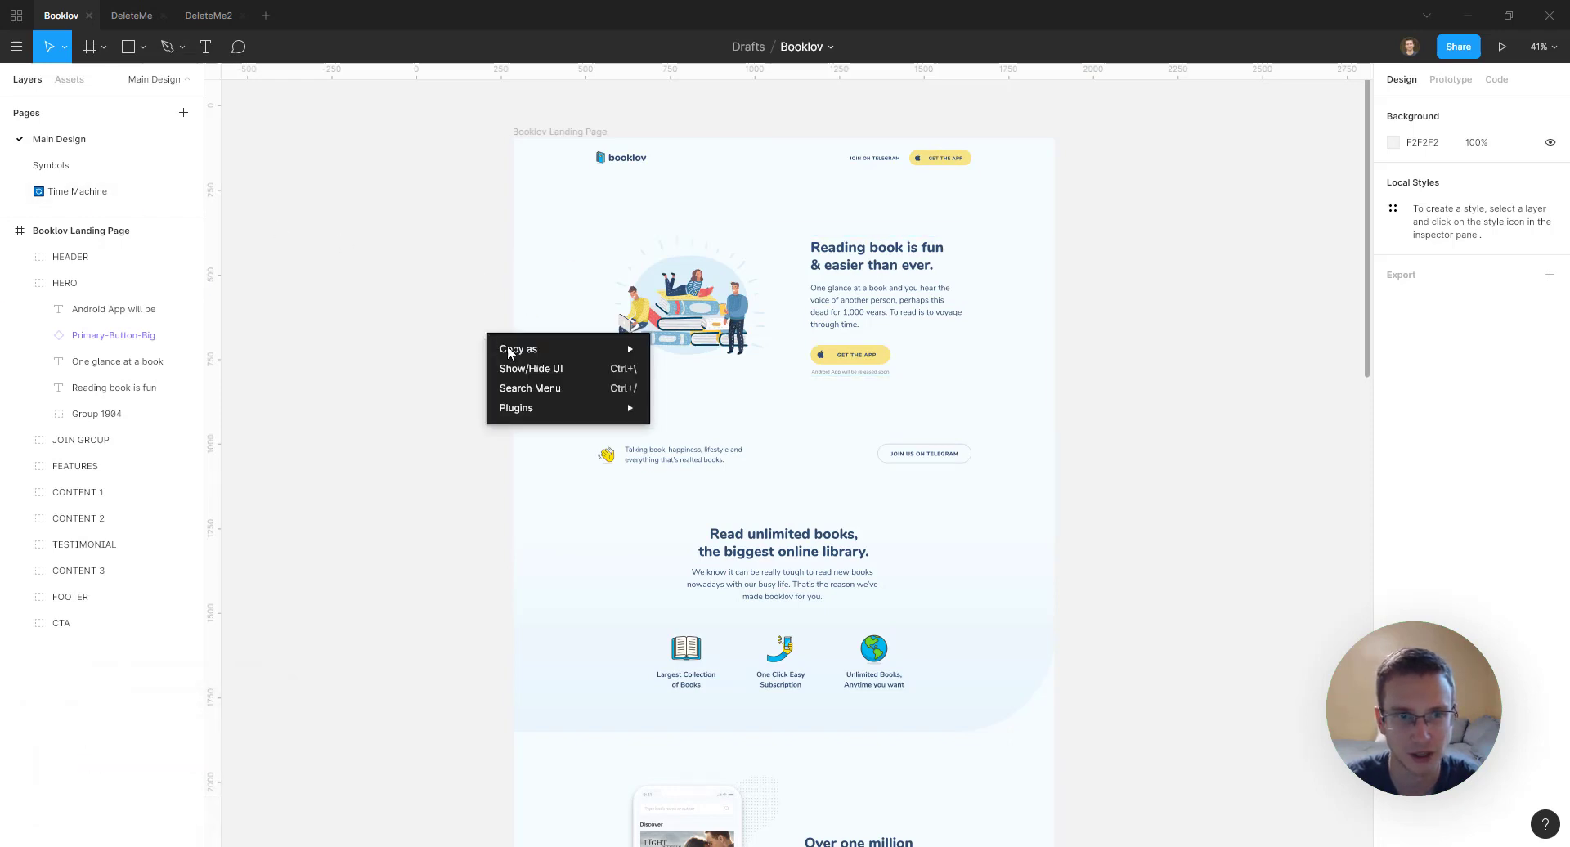
{"action": "mouse_move", "coordinate": [532, 408]}
{"action": "left_click", "coordinate": [732, 566]}
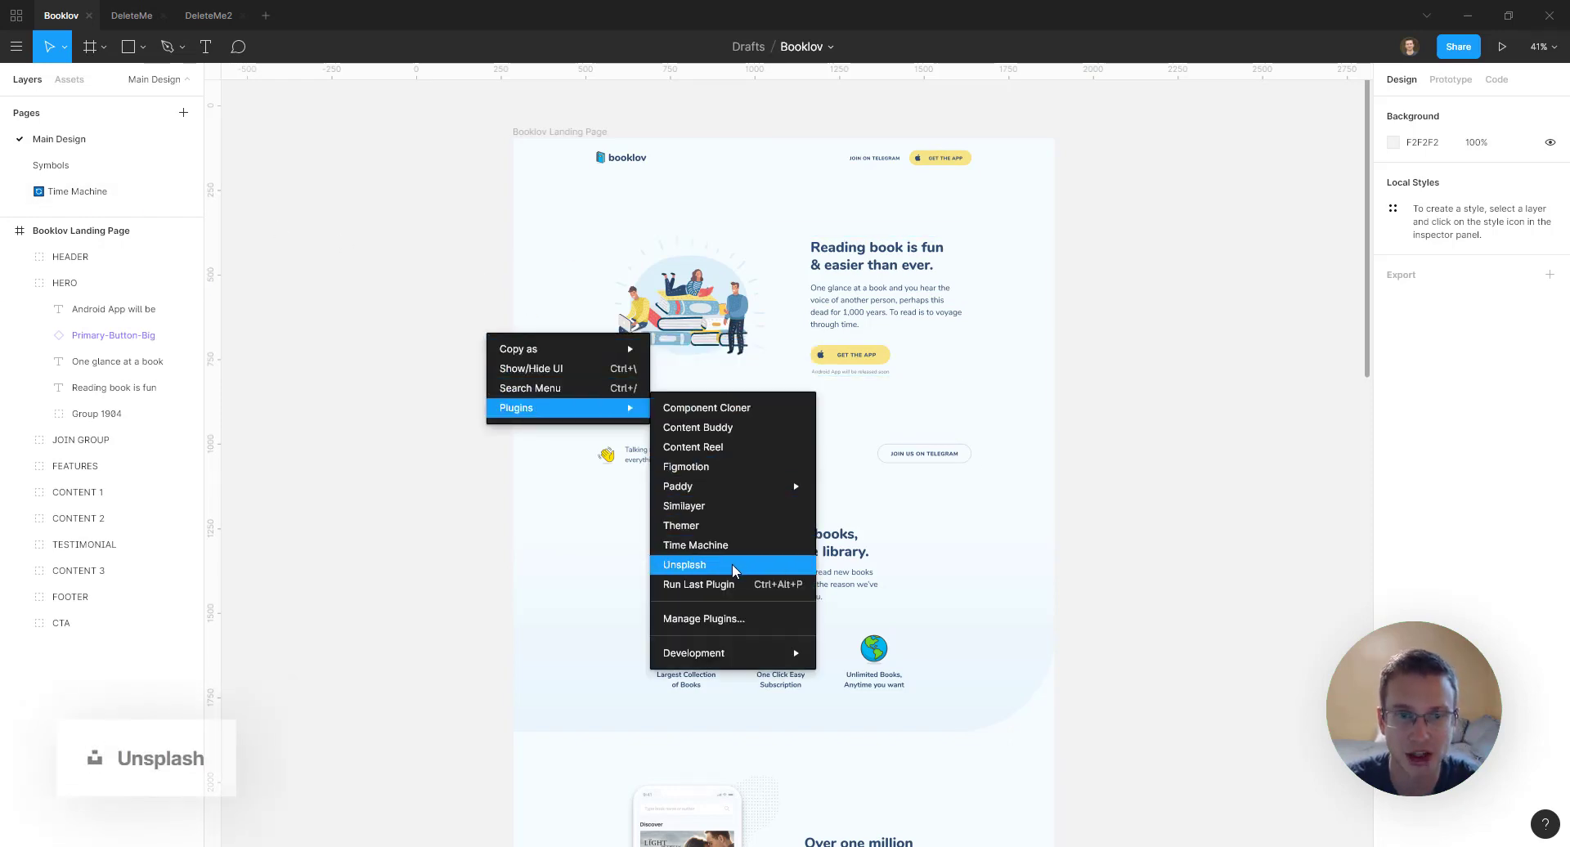
{"action": "left_click", "coordinate": [385, 512]}
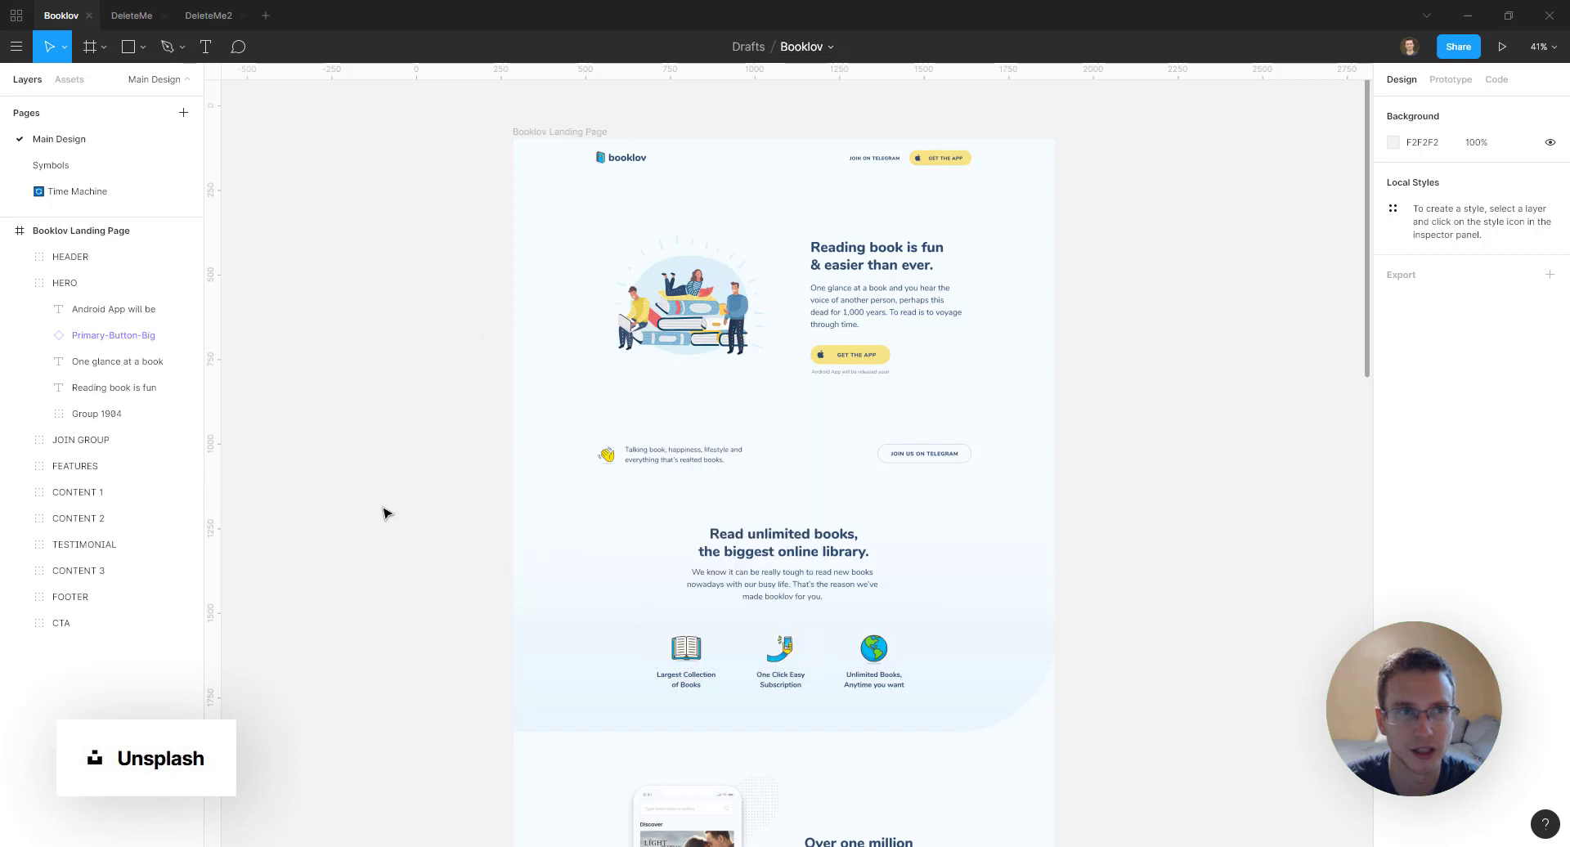
In DeleteMe2, fill the green rectangle with an Unsplash 'desk' plant-and-tablet photo
{"action": "left_click", "coordinate": [215, 16]}
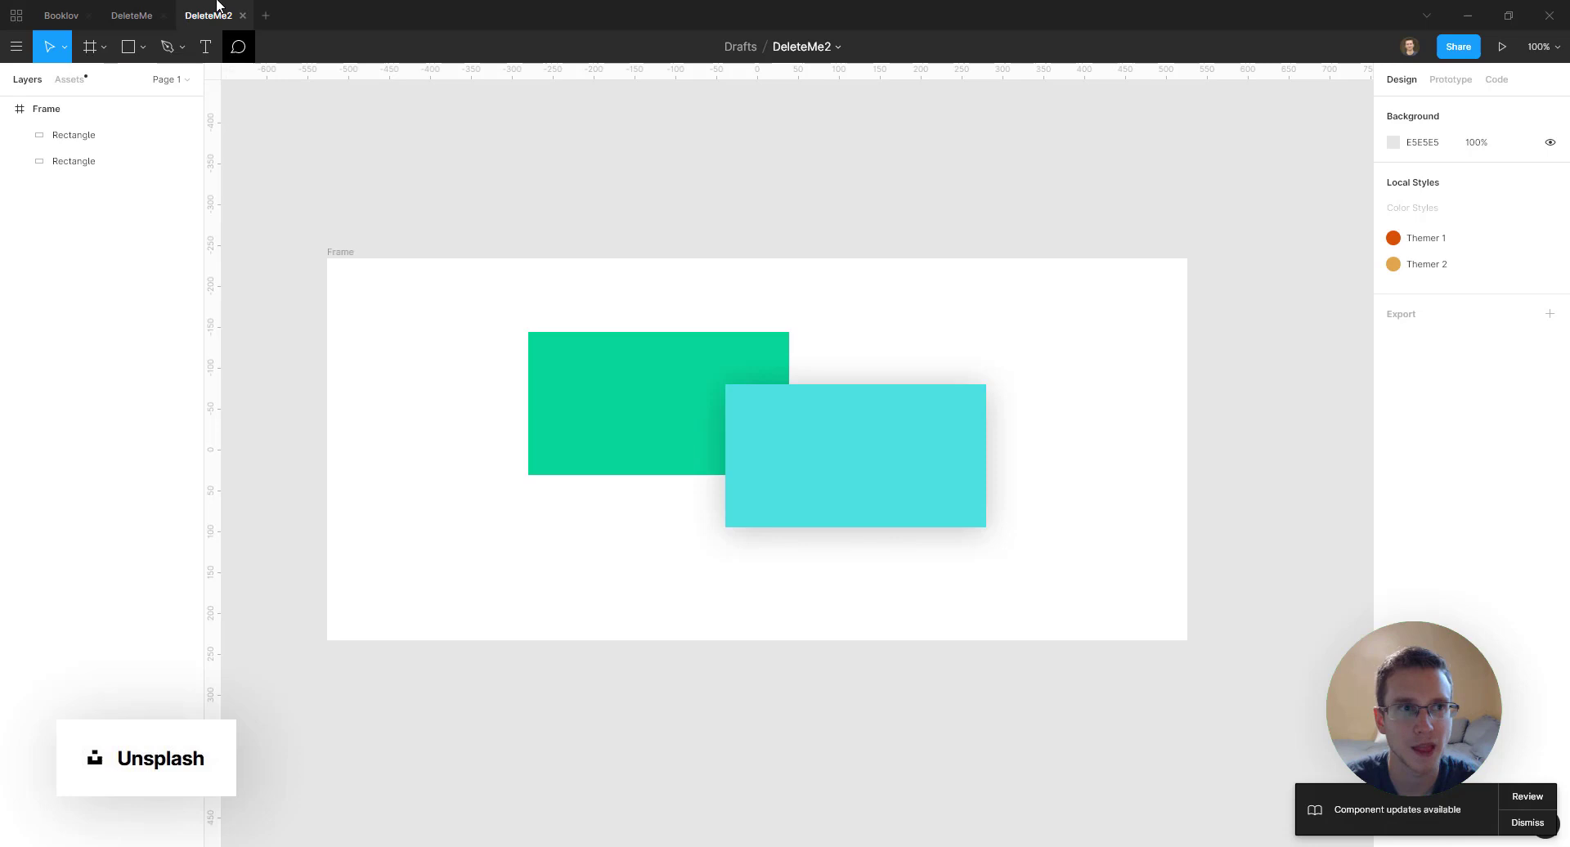
{"action": "left_click", "coordinate": [630, 400]}
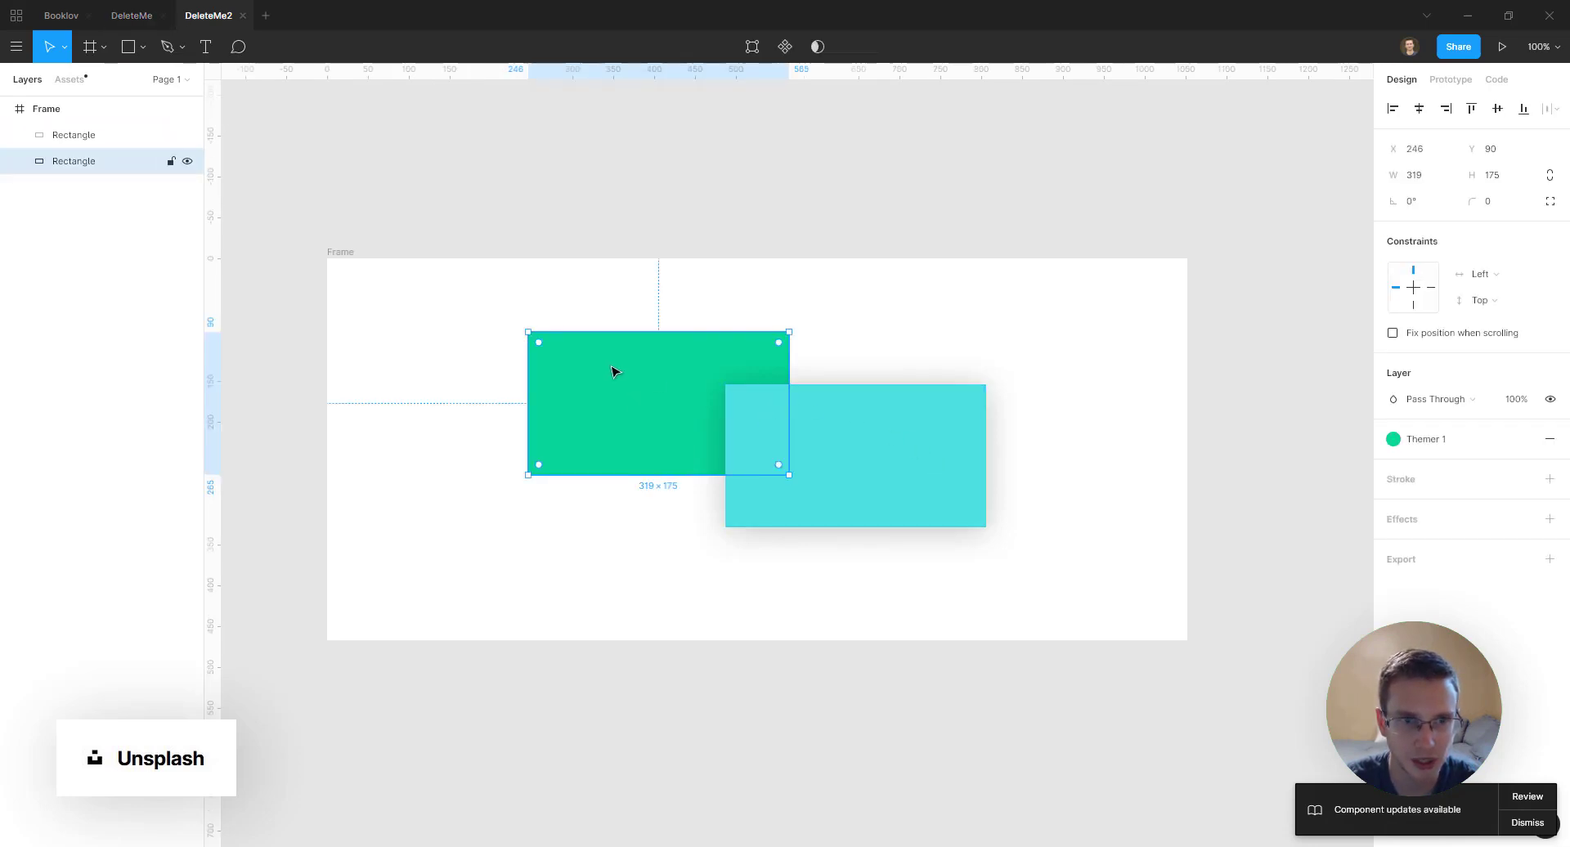
{"action": "right_click", "coordinate": [681, 365]}
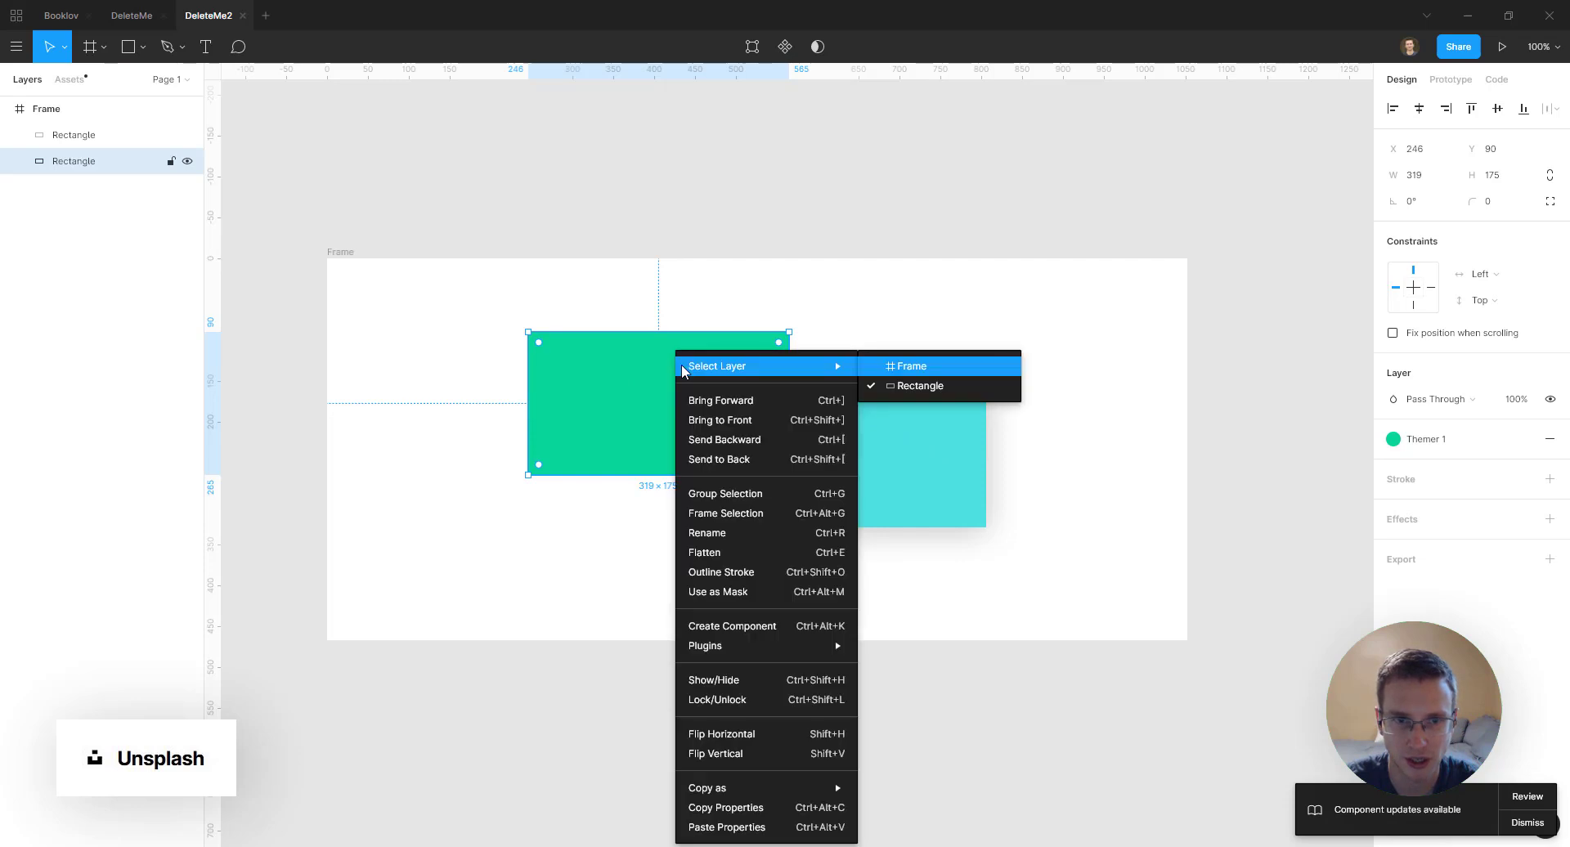
{"action": "mouse_move", "coordinate": [827, 646]}
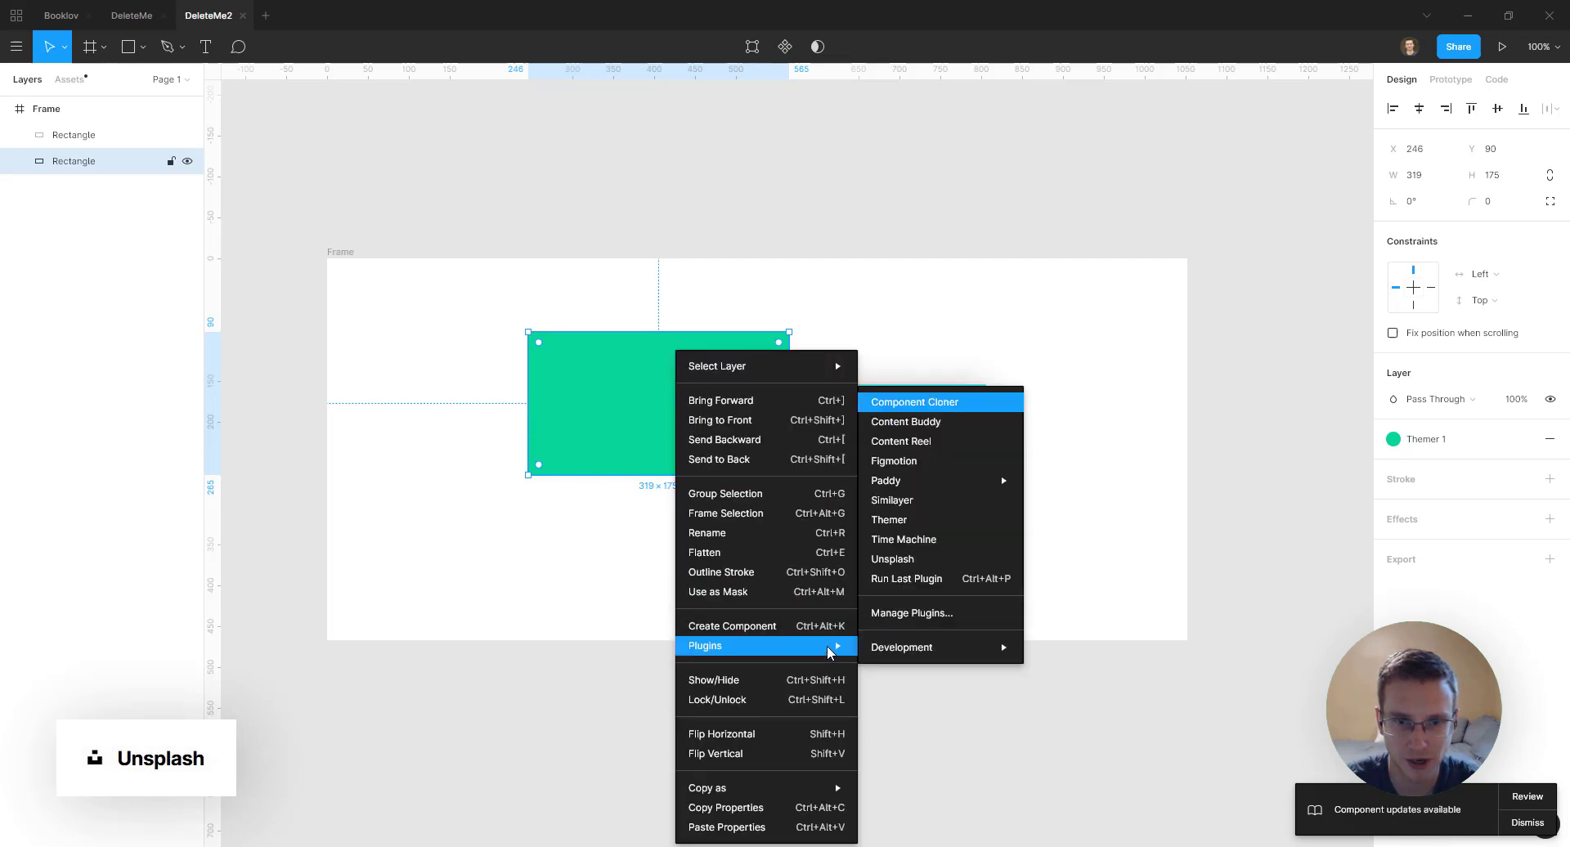
{"action": "left_click", "coordinate": [920, 557]}
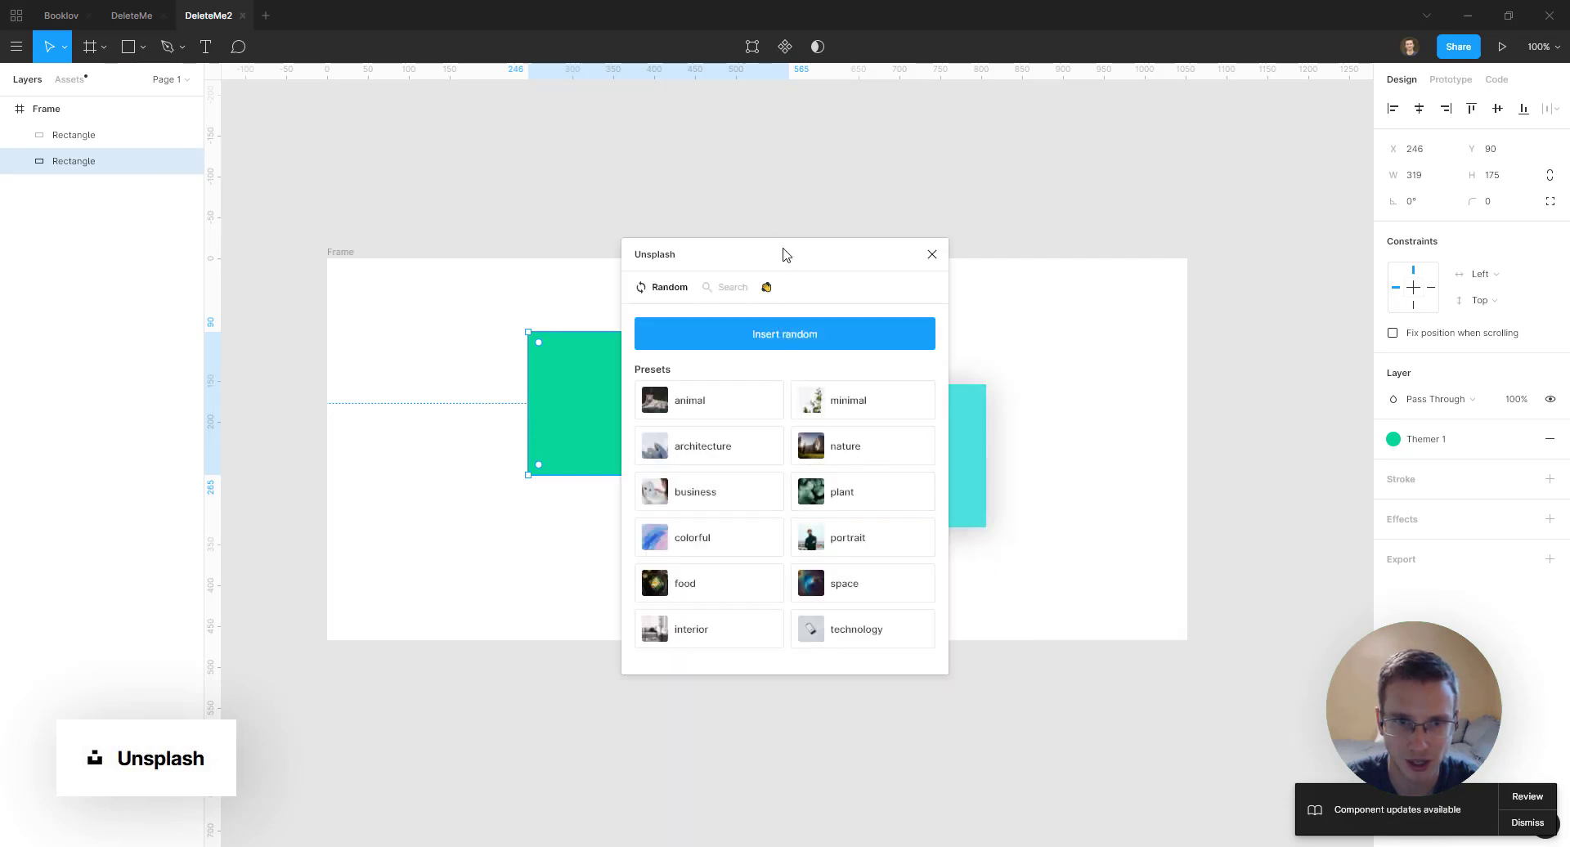
{"action": "left_click_drag", "start_coordinate": [782, 254], "coordinate": [914, 248]}
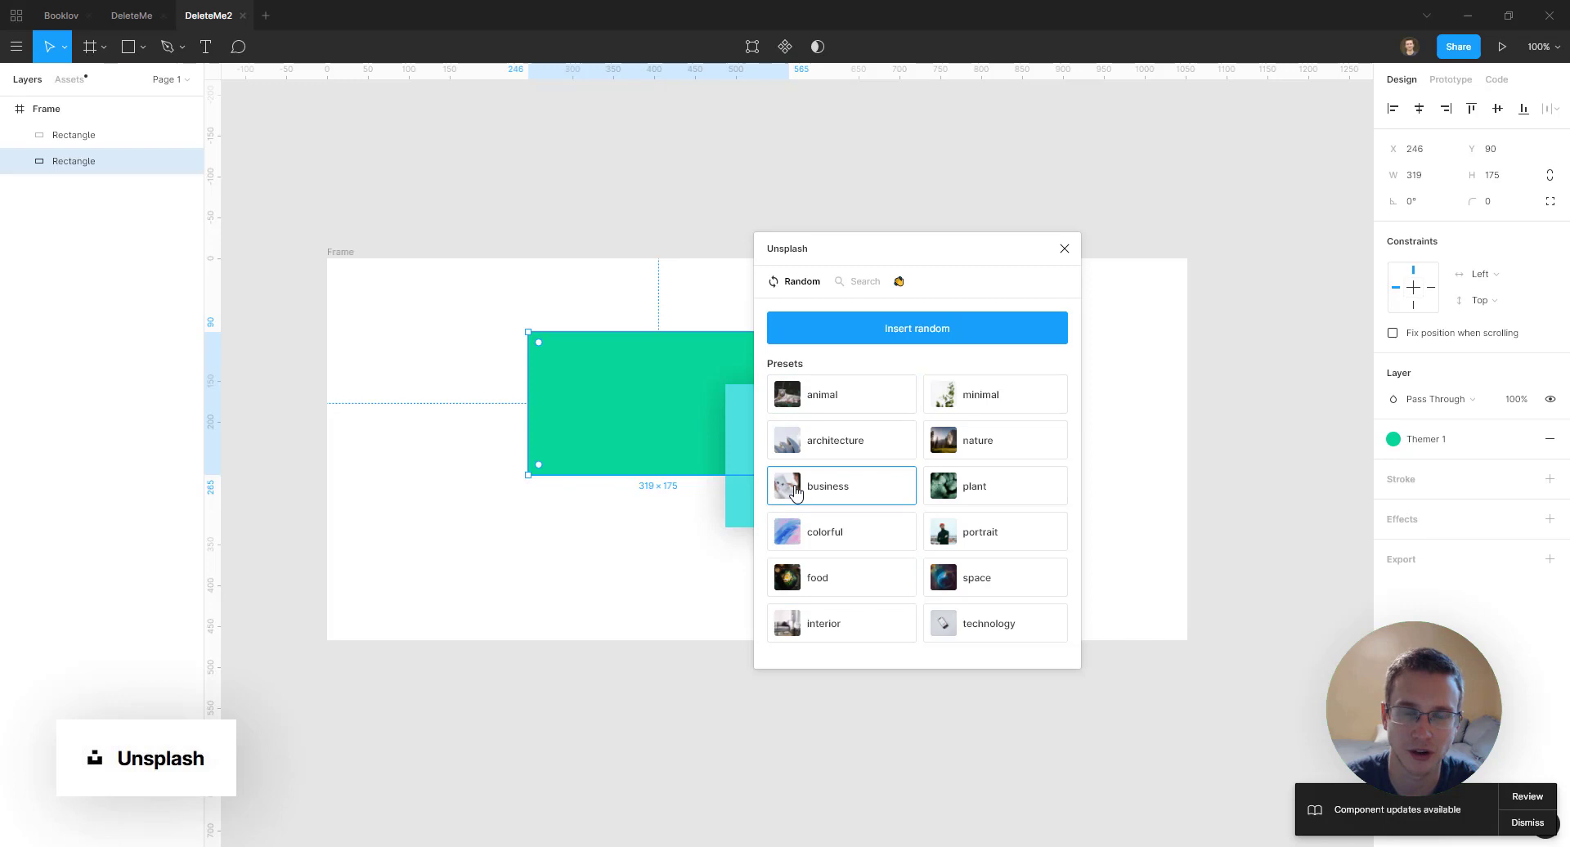
{"action": "left_click", "coordinate": [860, 281]}
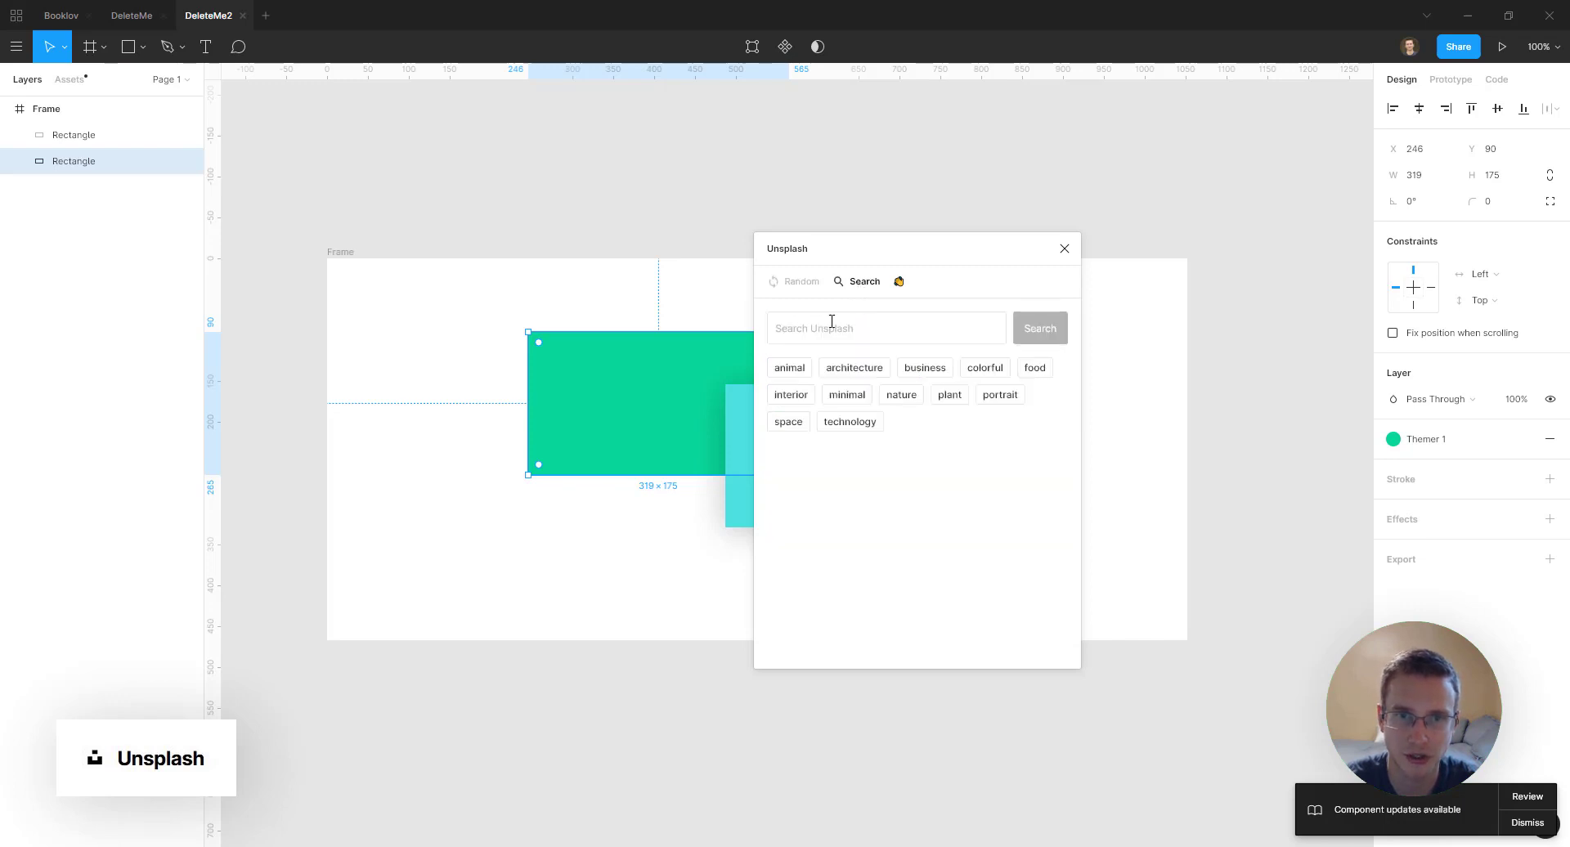
{"action": "type", "text": "desk"}
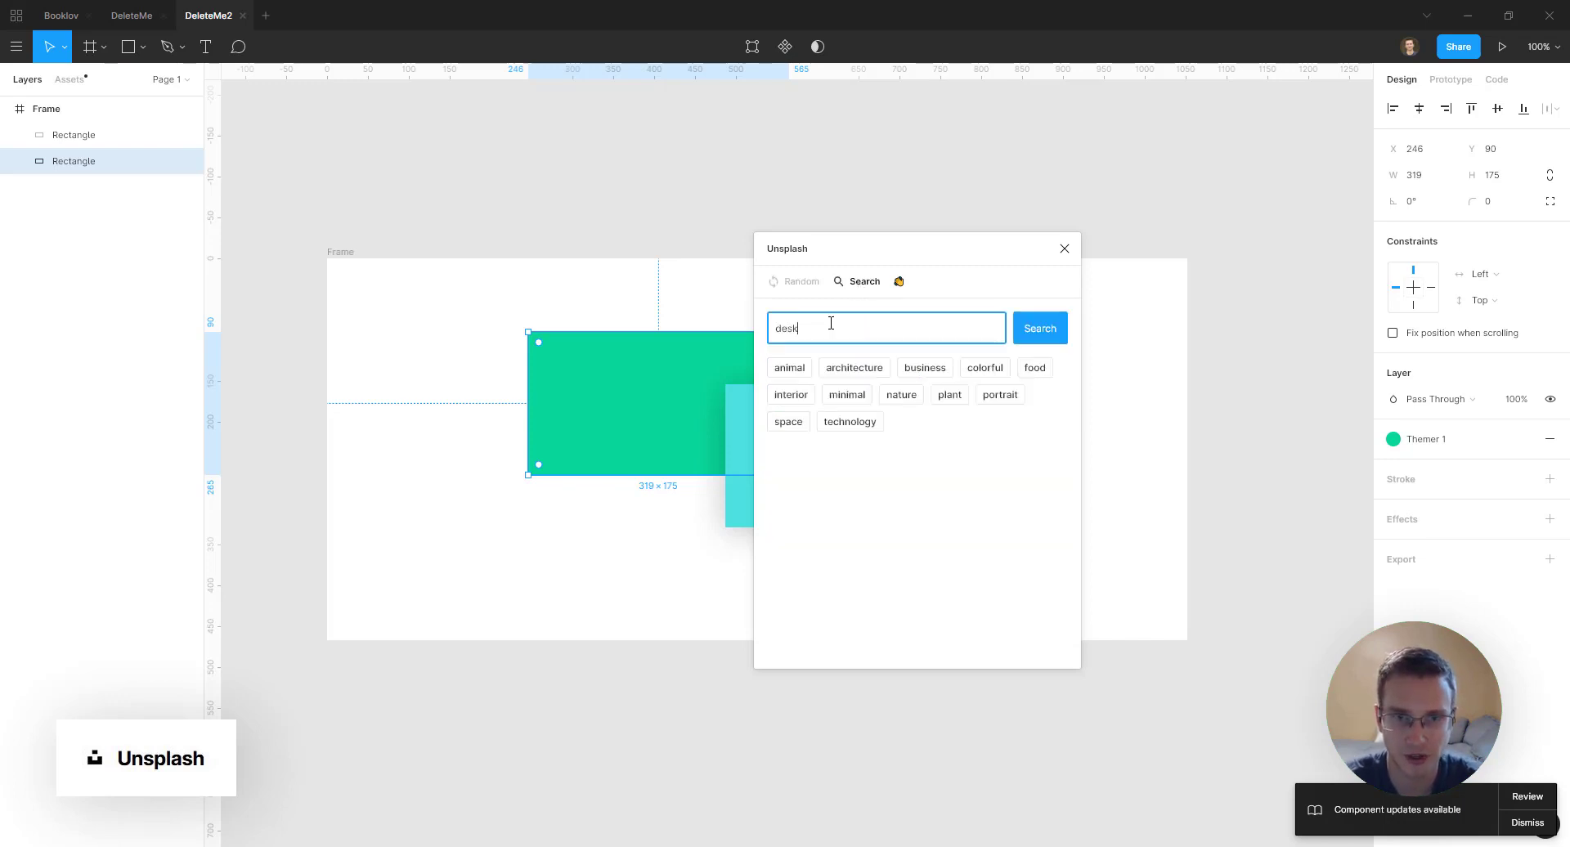
{"action": "left_click", "coordinate": [1044, 329]}
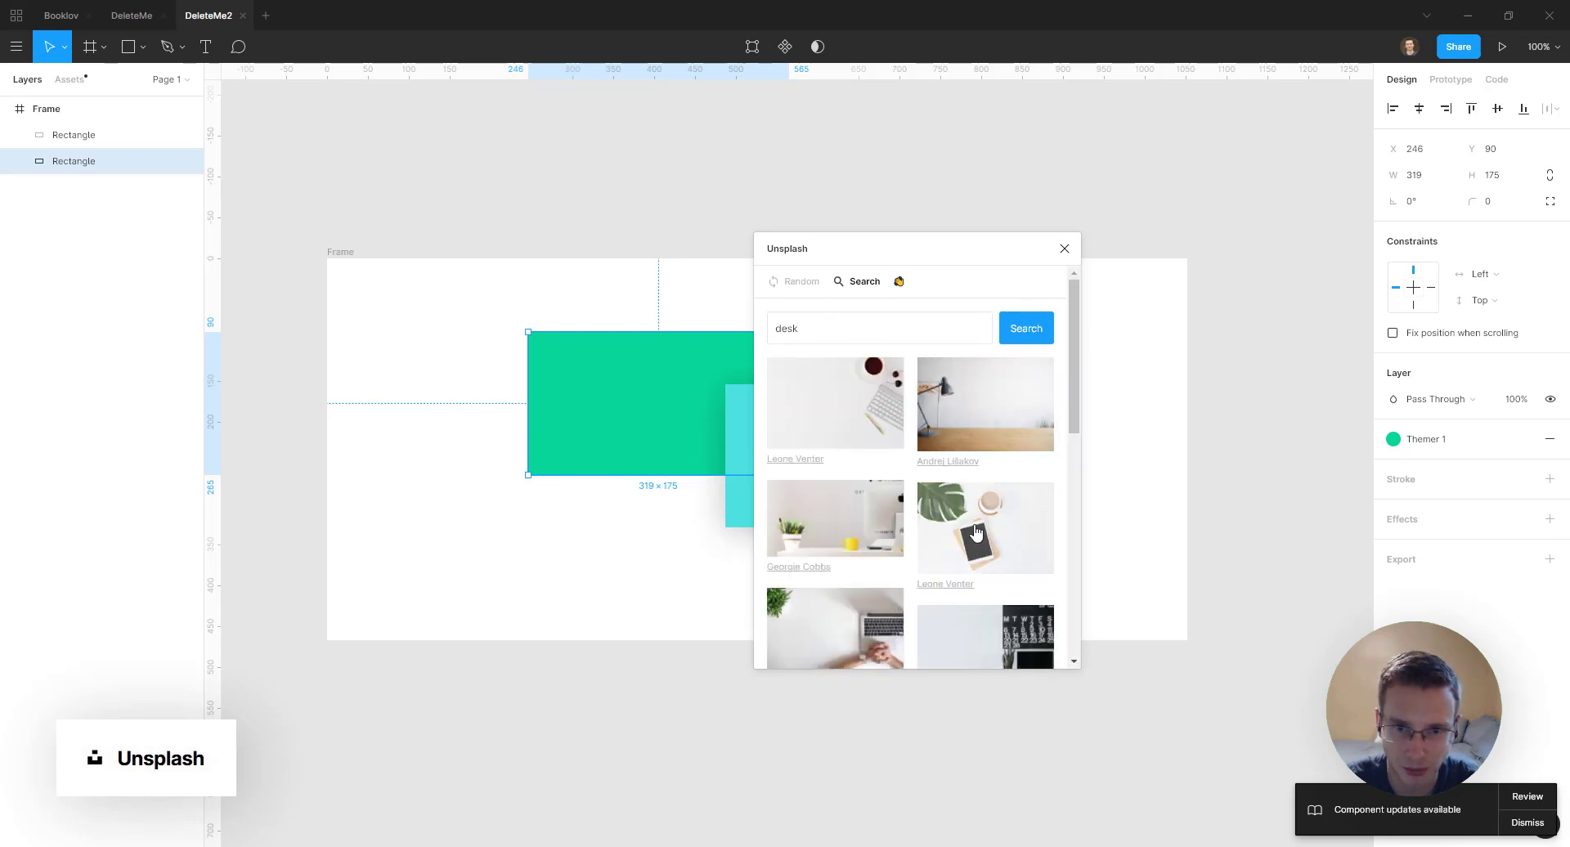
{"action": "left_click", "coordinate": [975, 538]}
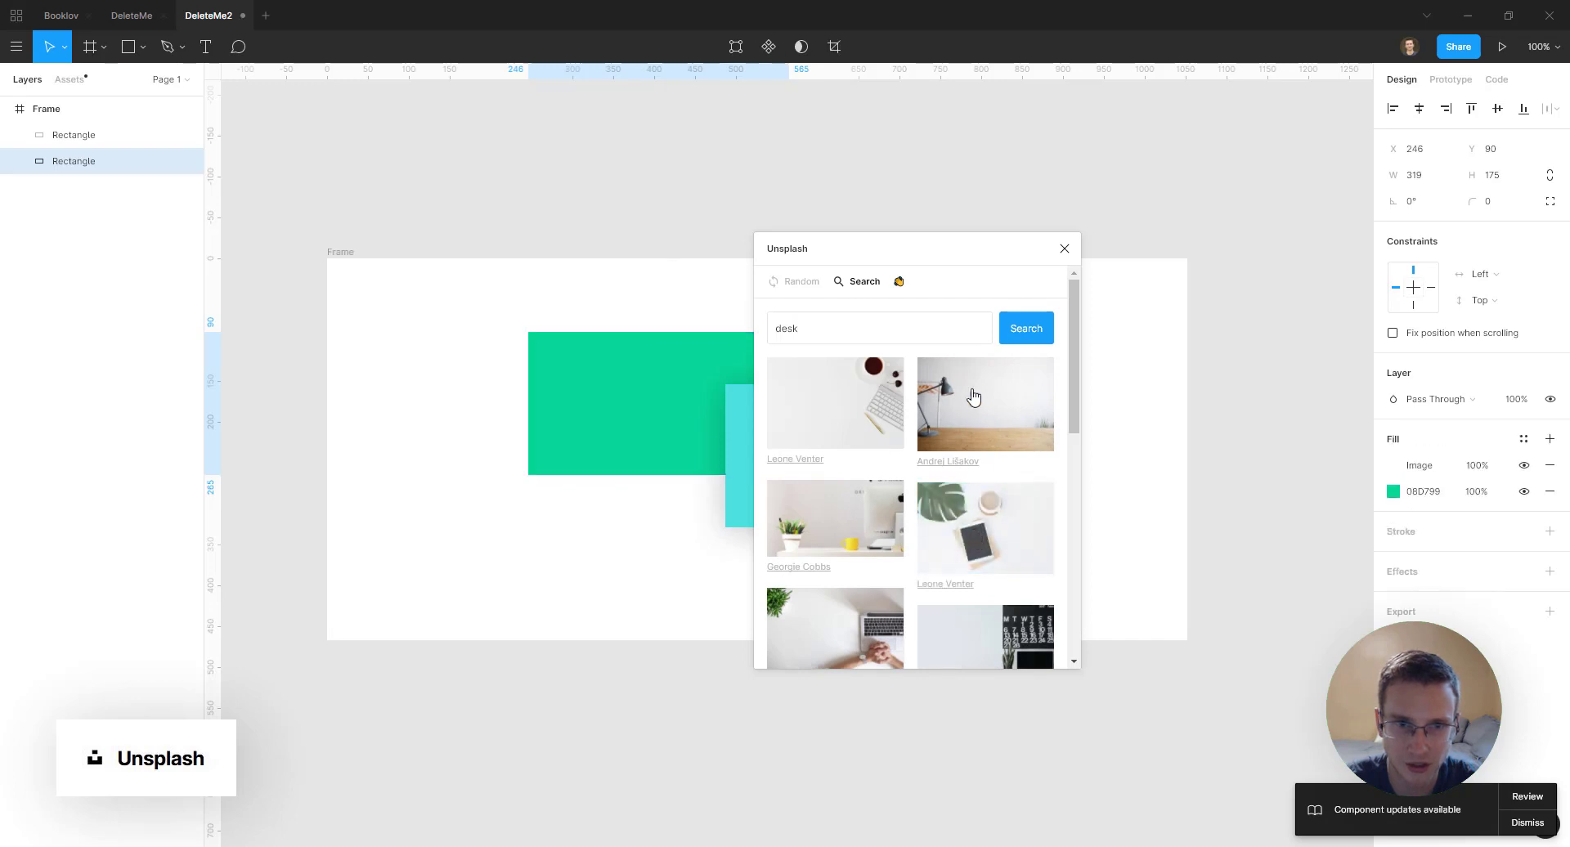
Fill the cyan rectangle with the desk-and-calendar photo, close Unsplash, and switch to DeleteMe
{"action": "left_click_drag", "start_coordinate": [922, 249], "coordinate": [1107, 243]}
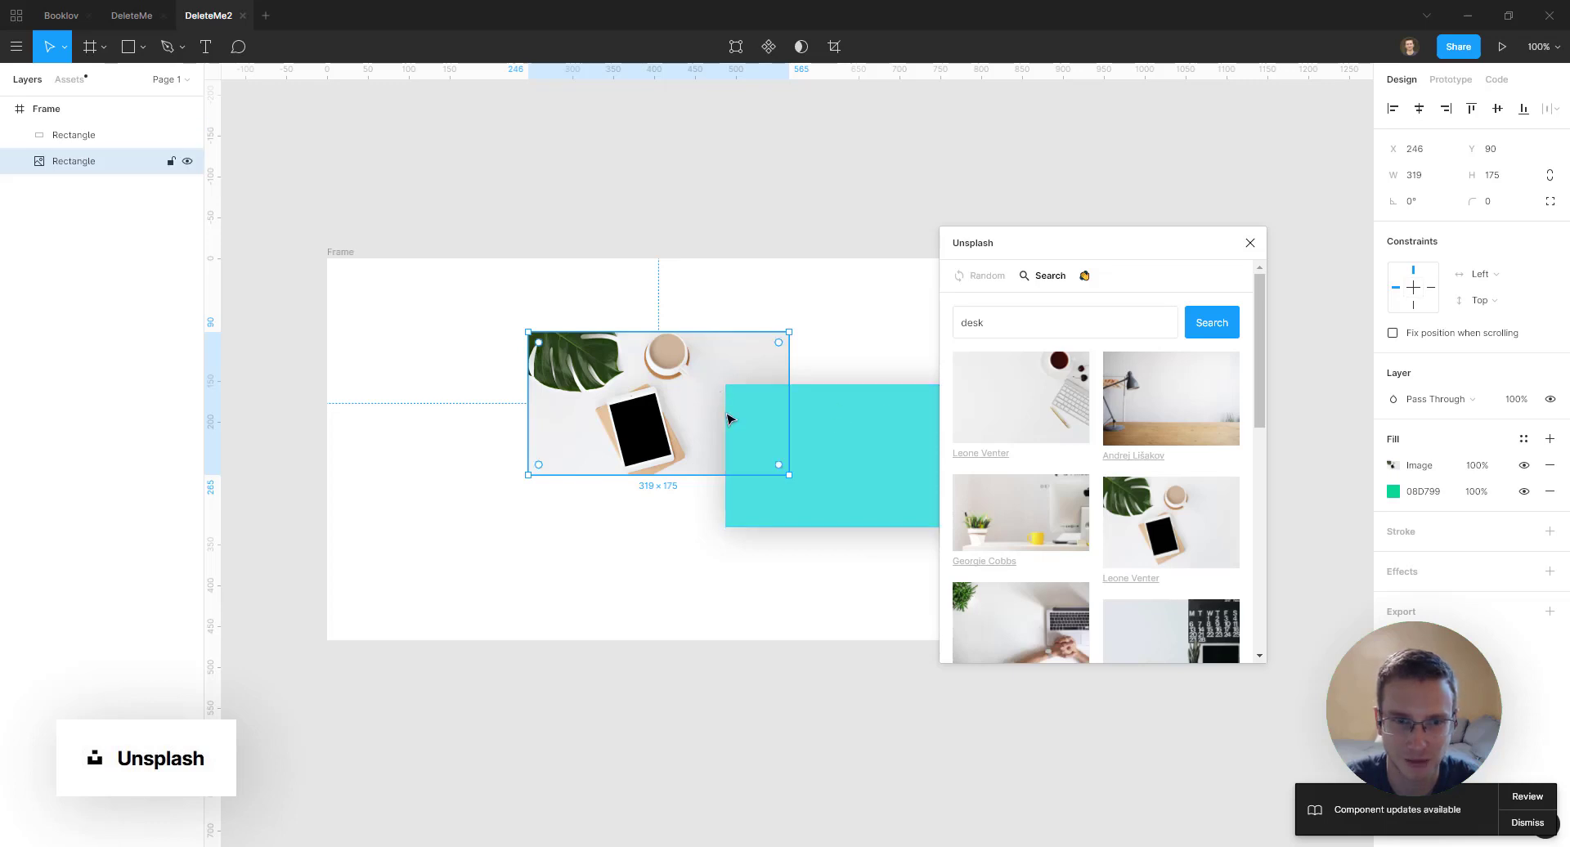
{"action": "left_click", "coordinate": [838, 445]}
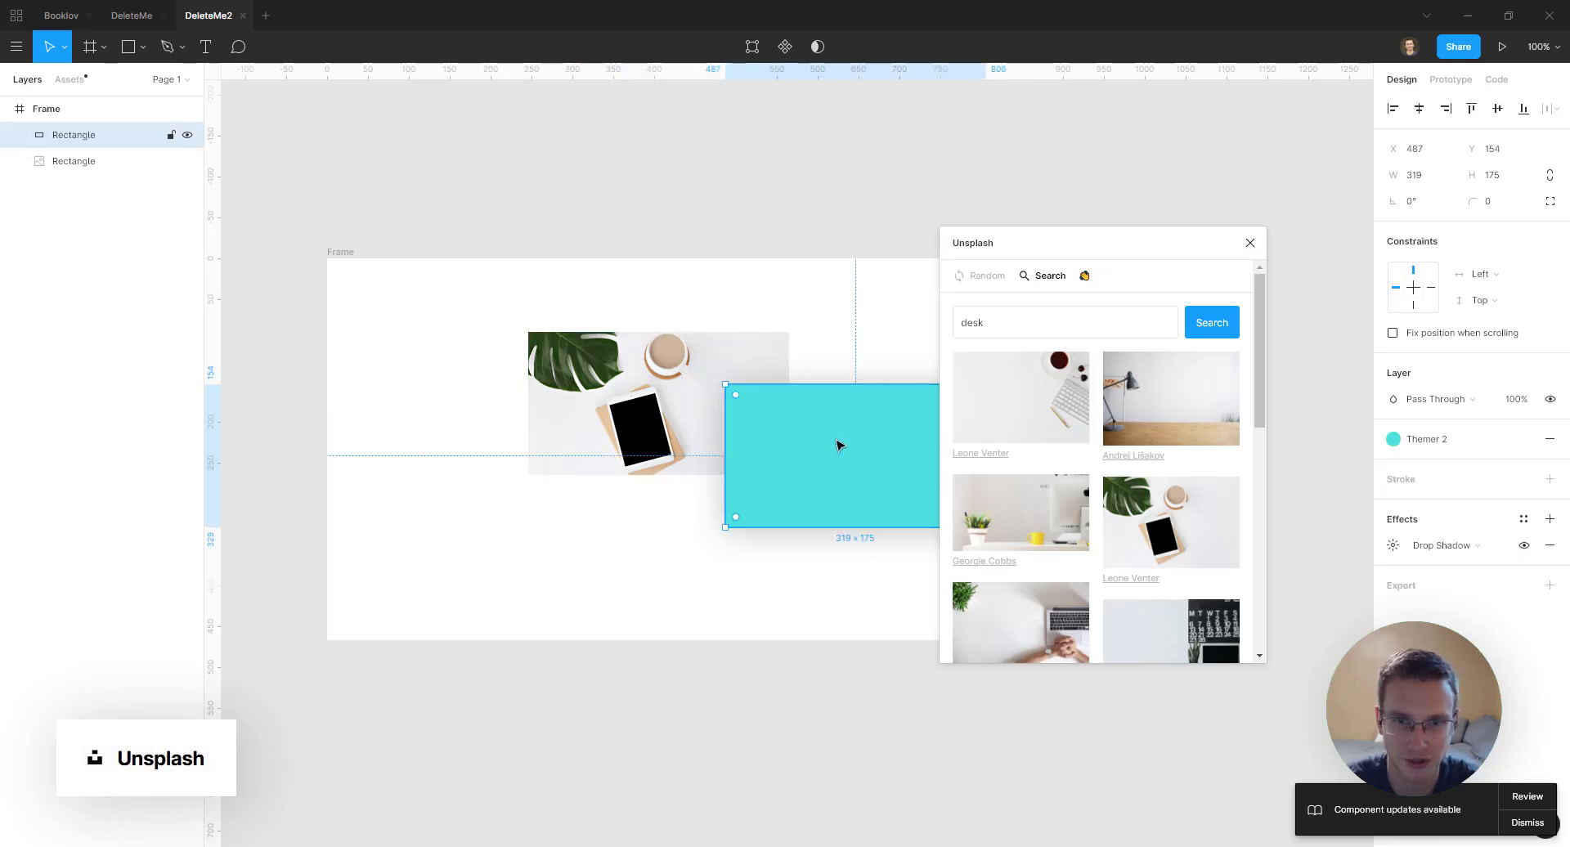
{"action": "scroll", "coordinate": [1068, 558], "scroll_direction": "down", "scroll_amount": 1}
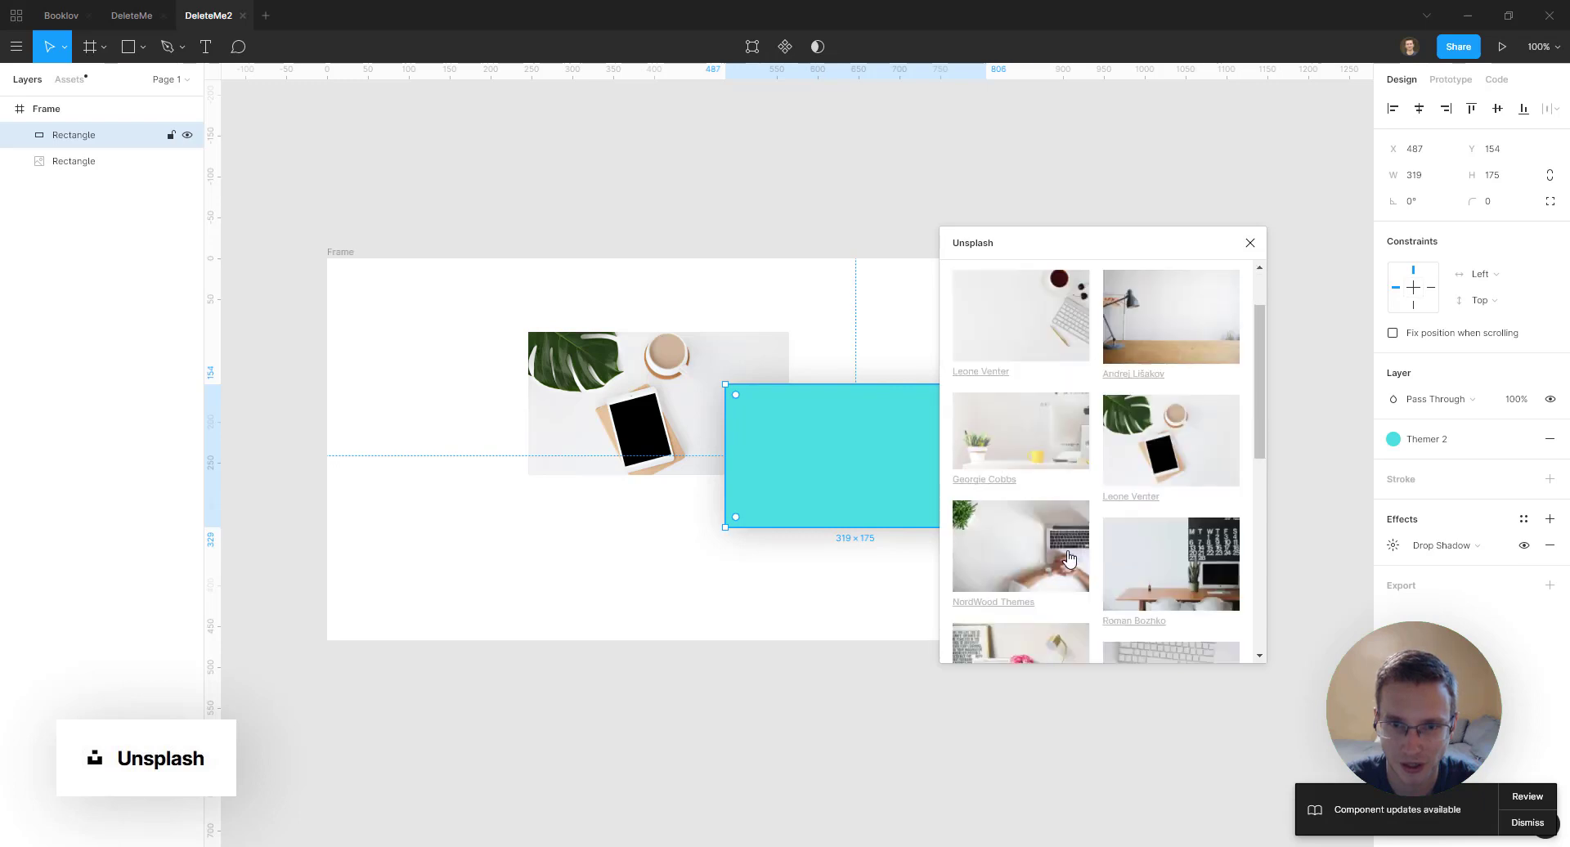
{"action": "left_click", "coordinate": [1194, 572]}
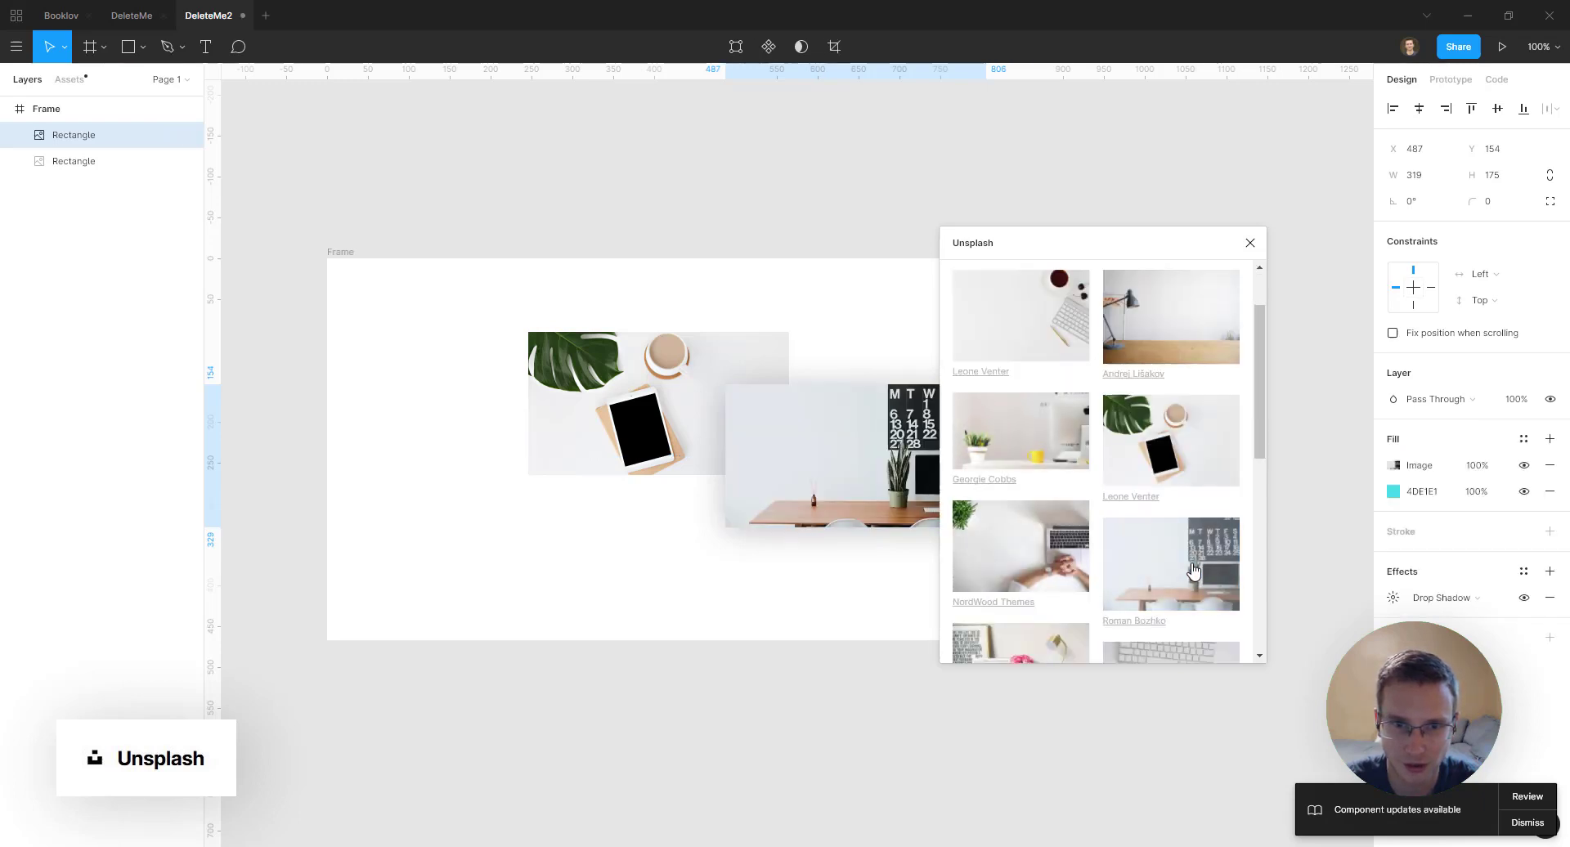
{"action": "left_click", "coordinate": [1250, 243]}
{"action": "left_click", "coordinate": [879, 214]}
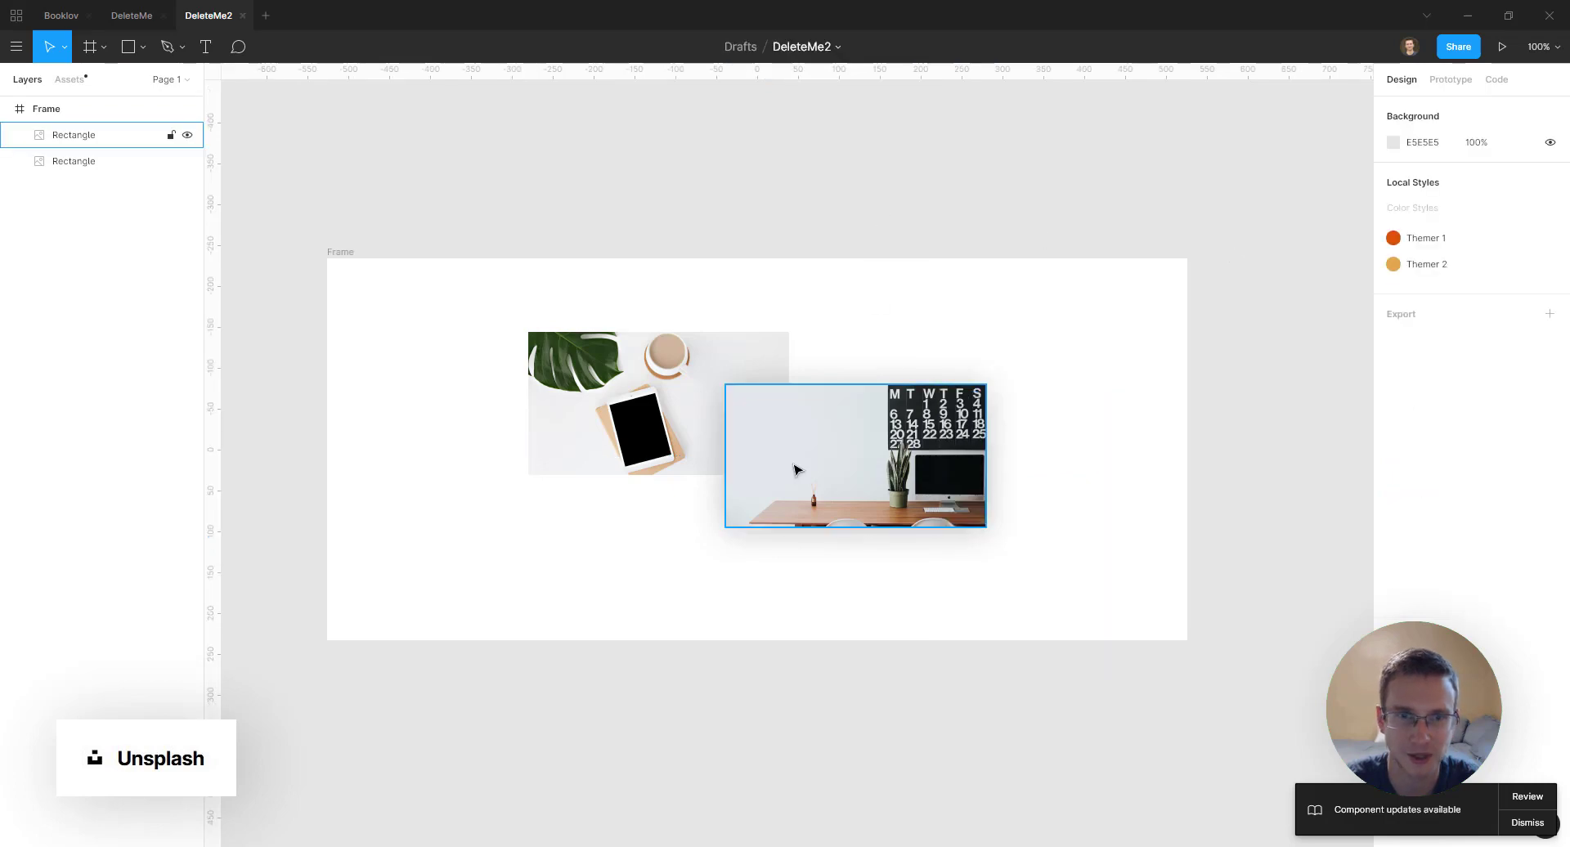
{"action": "right_click", "coordinate": [420, 300]}
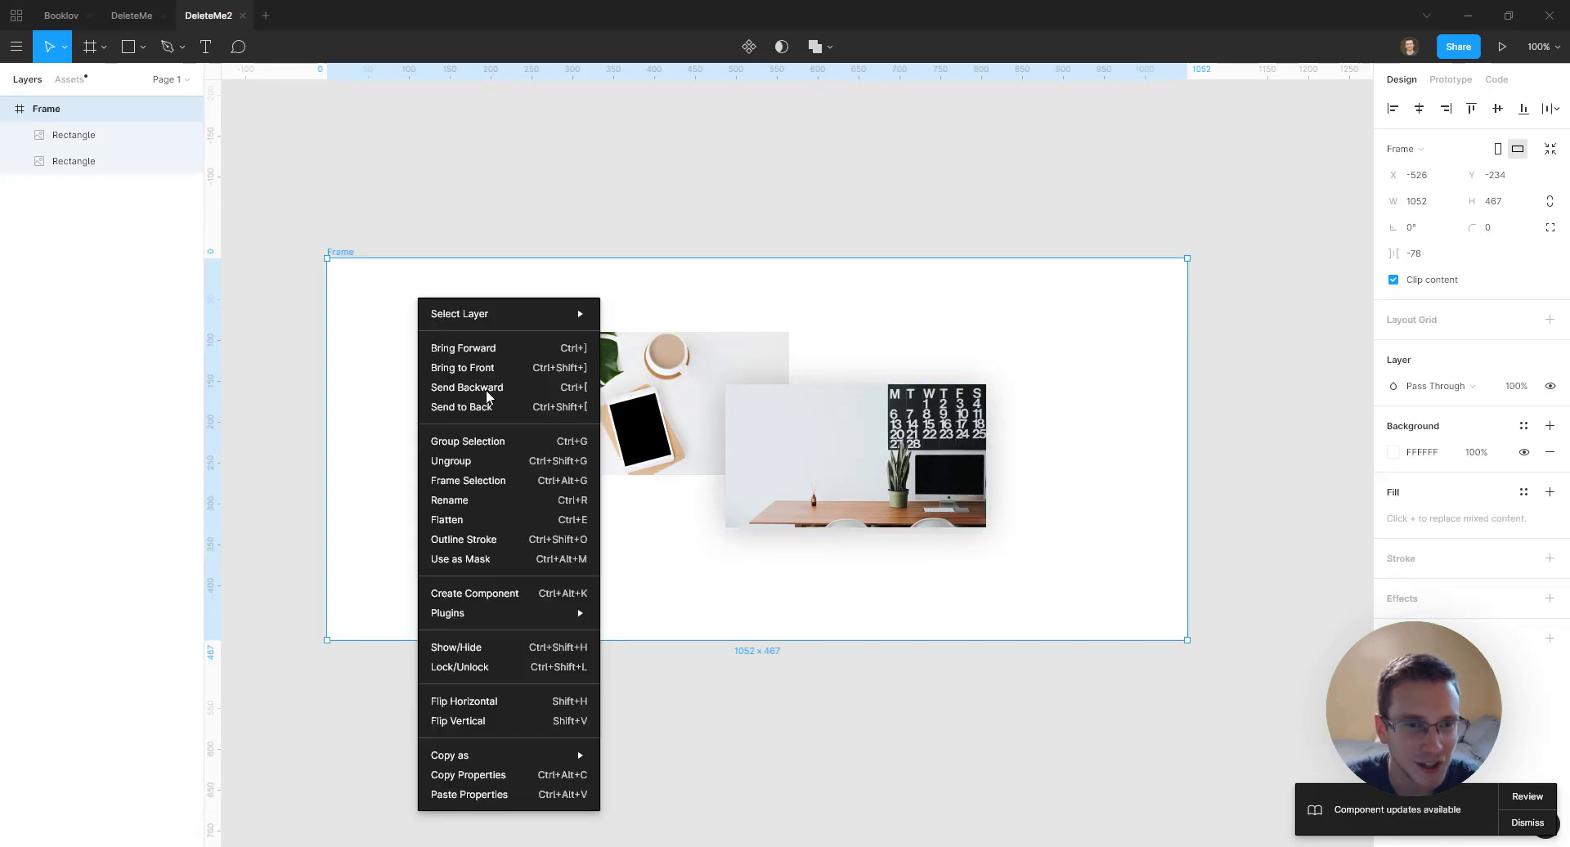
{"action": "mouse_move", "coordinate": [565, 610]}
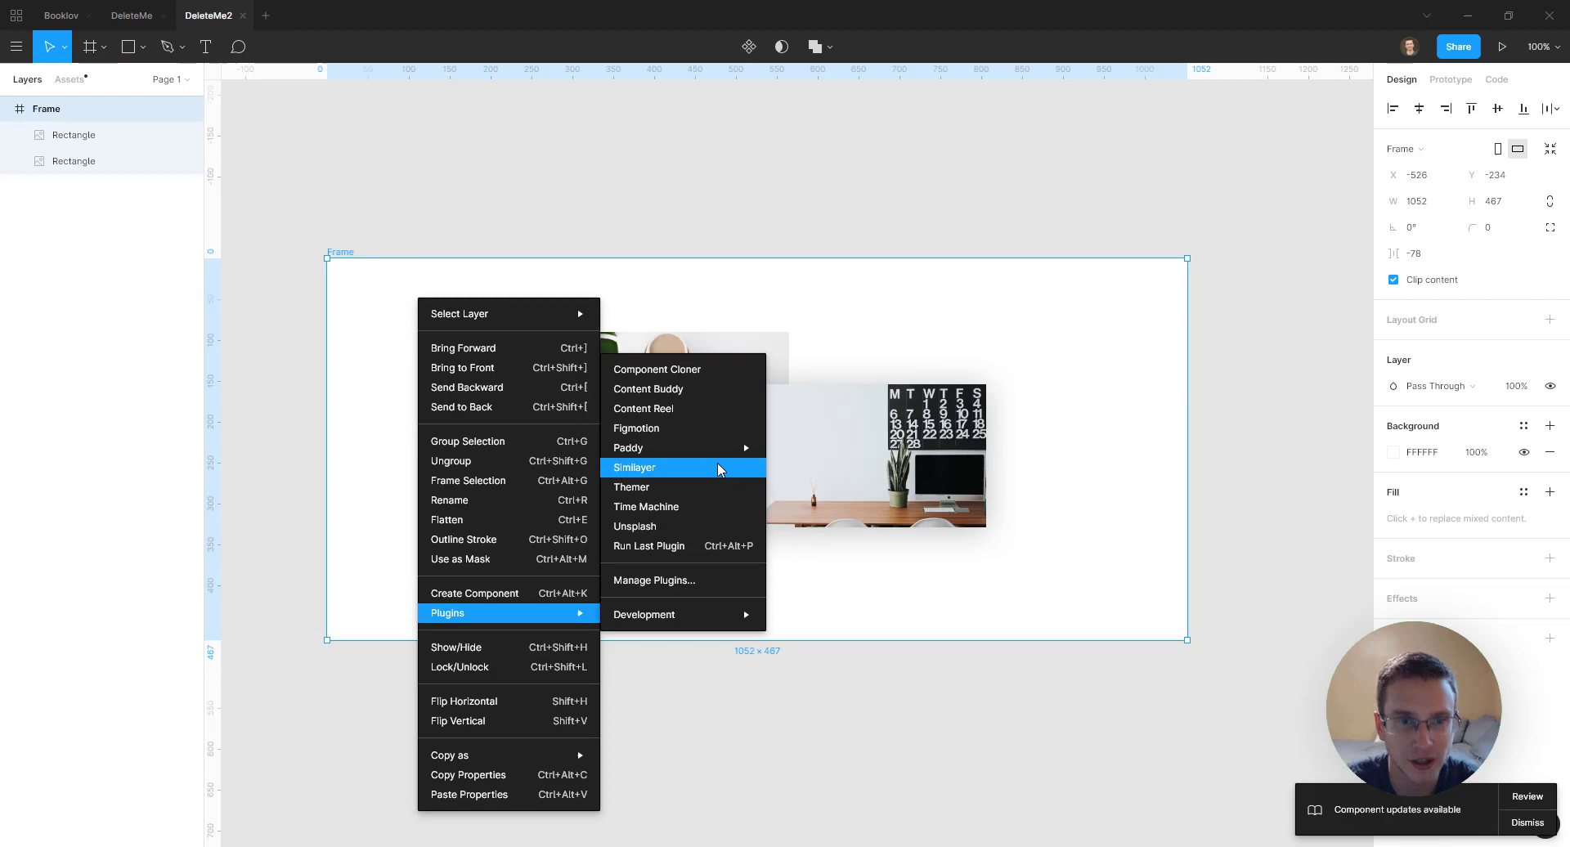
{"action": "left_click", "coordinate": [128, 20]}
Return to the Booklov file and select the CONTENT 1 section group
{"action": "left_click", "coordinate": [59, 16]}
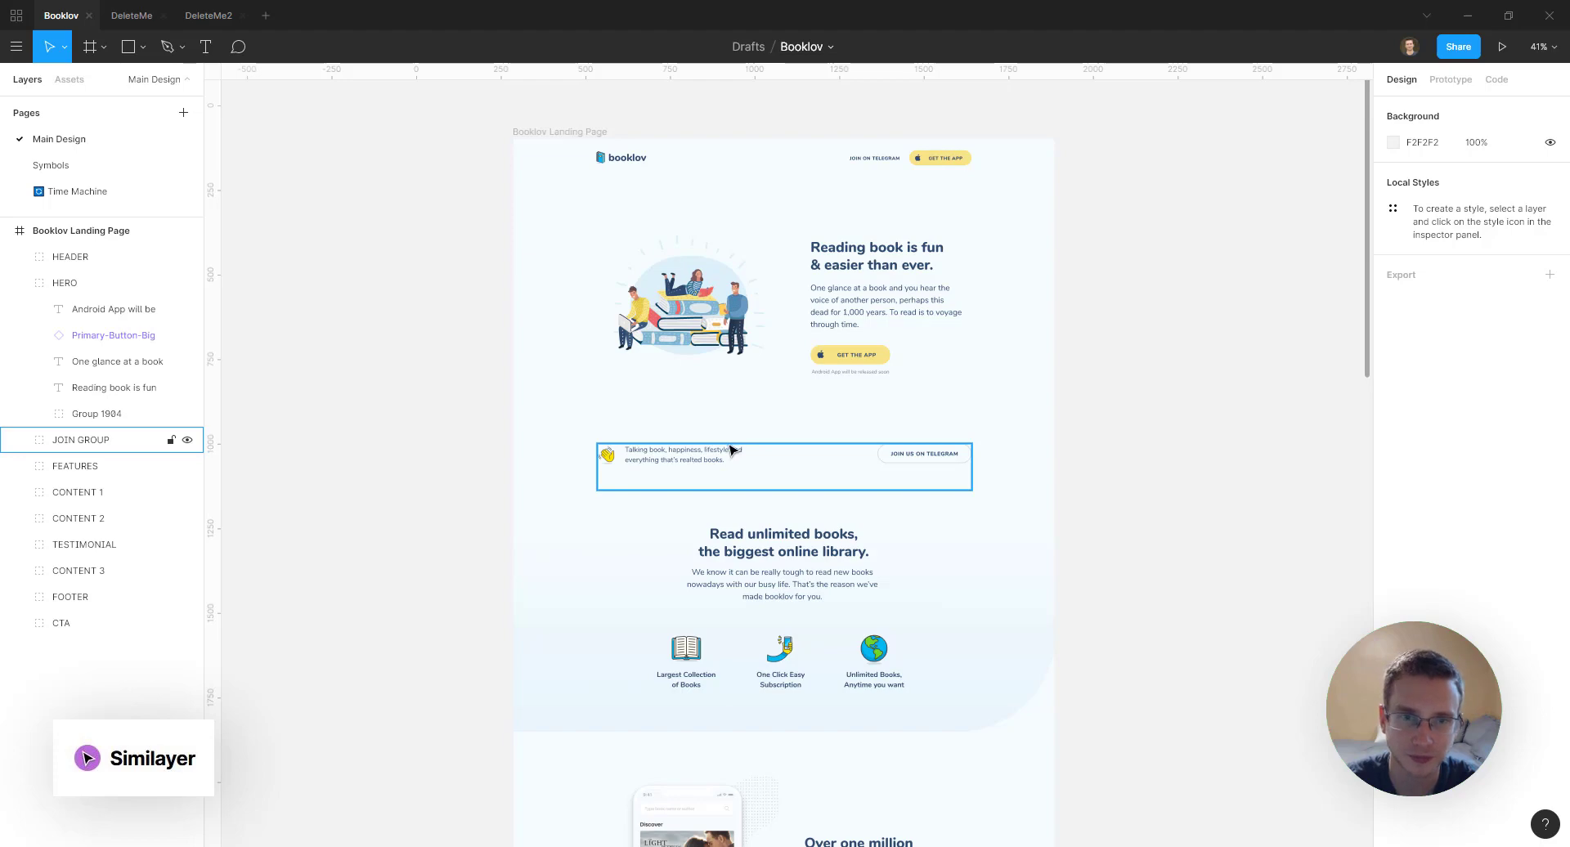
{"action": "scroll", "coordinate": [873, 400], "scroll_direction": "down", "scroll_amount": 5}
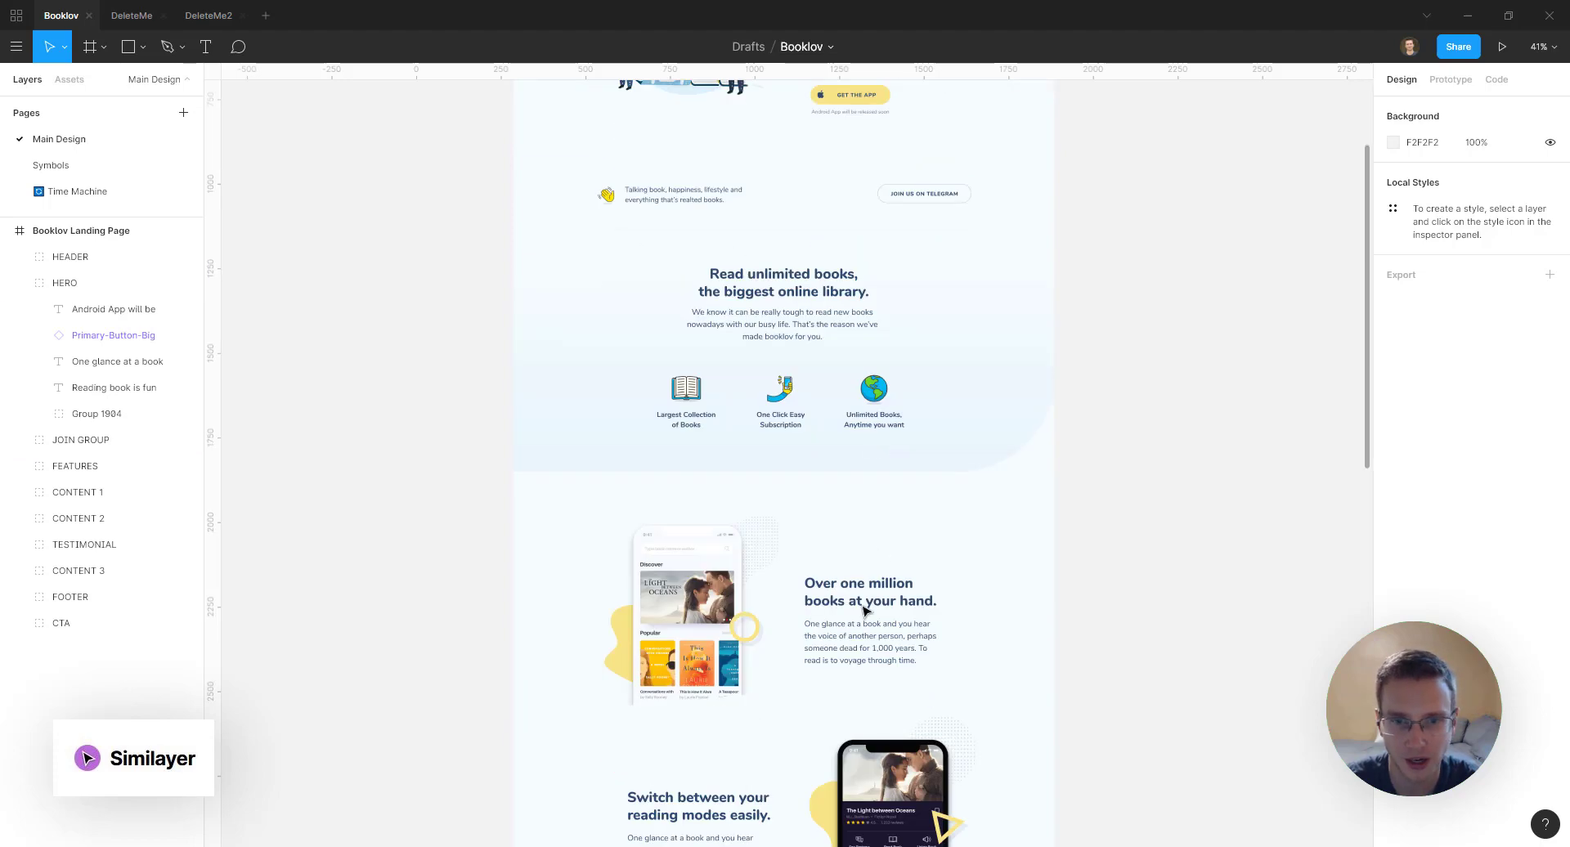
{"action": "left_click", "coordinate": [863, 609]}
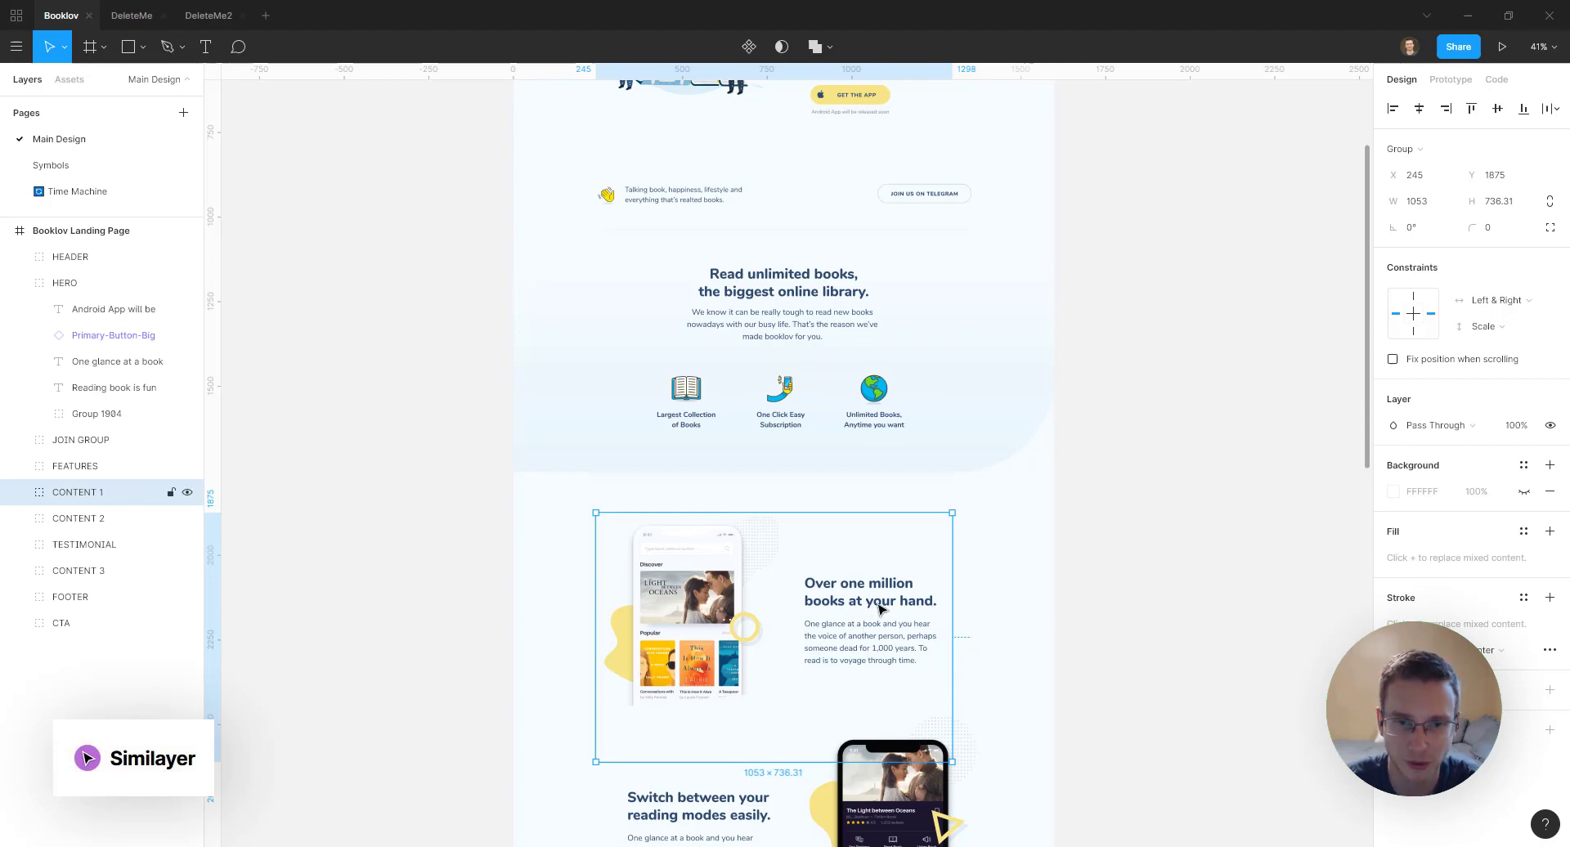
{"action": "scroll", "coordinate": [986, 494], "scroll_direction": "down", "scroll_amount": 3}
{"action": "scroll", "coordinate": [987, 495], "scroll_direction": "down", "scroll_amount": 5}
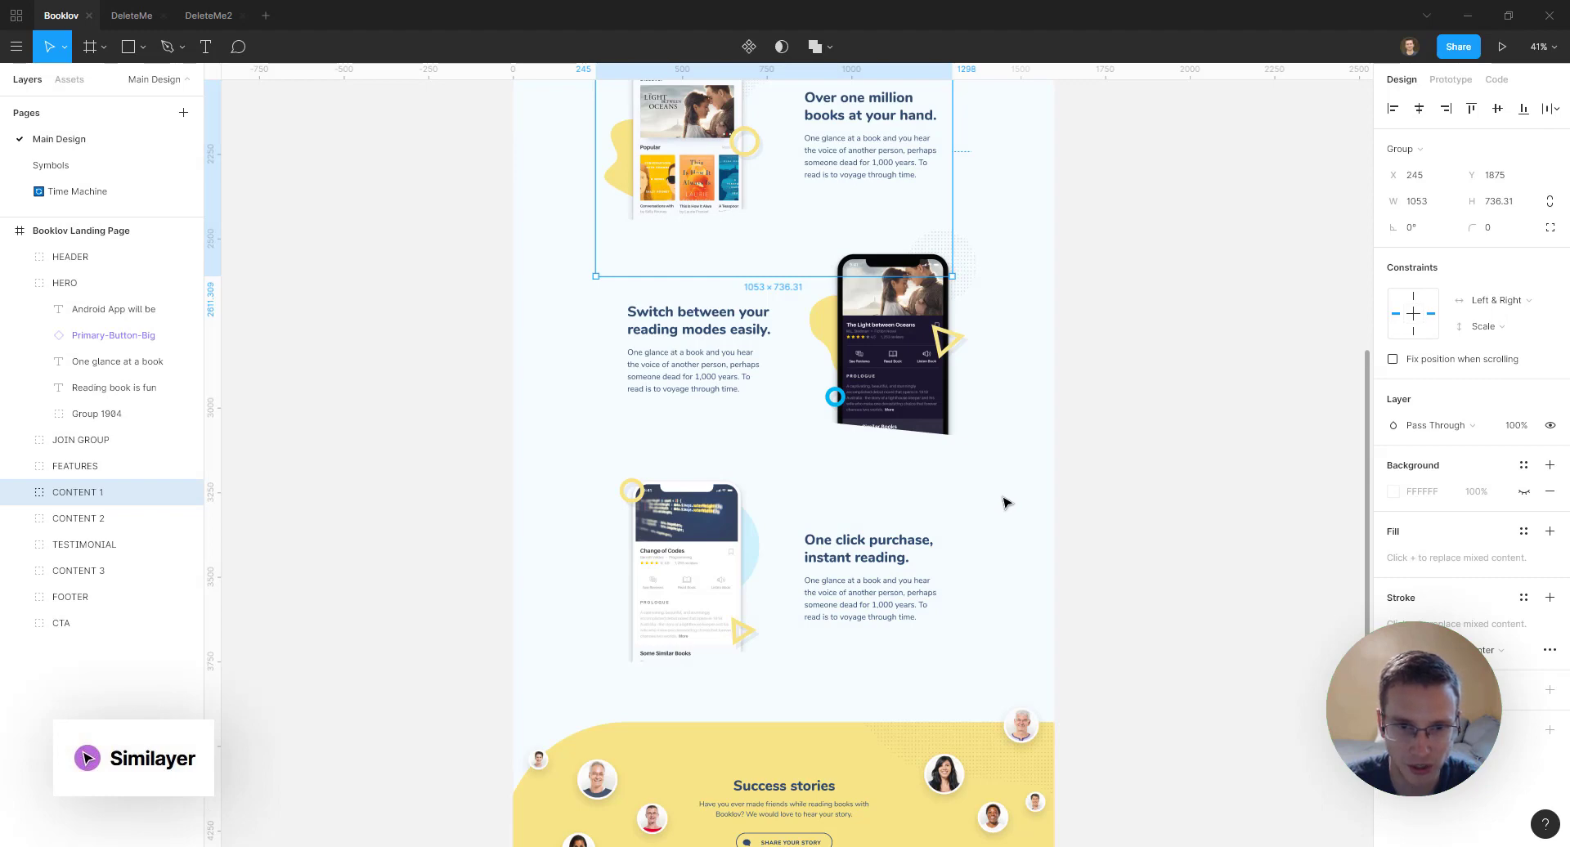
{"action": "scroll", "coordinate": [1005, 502], "scroll_direction": "up", "scroll_amount": 5}
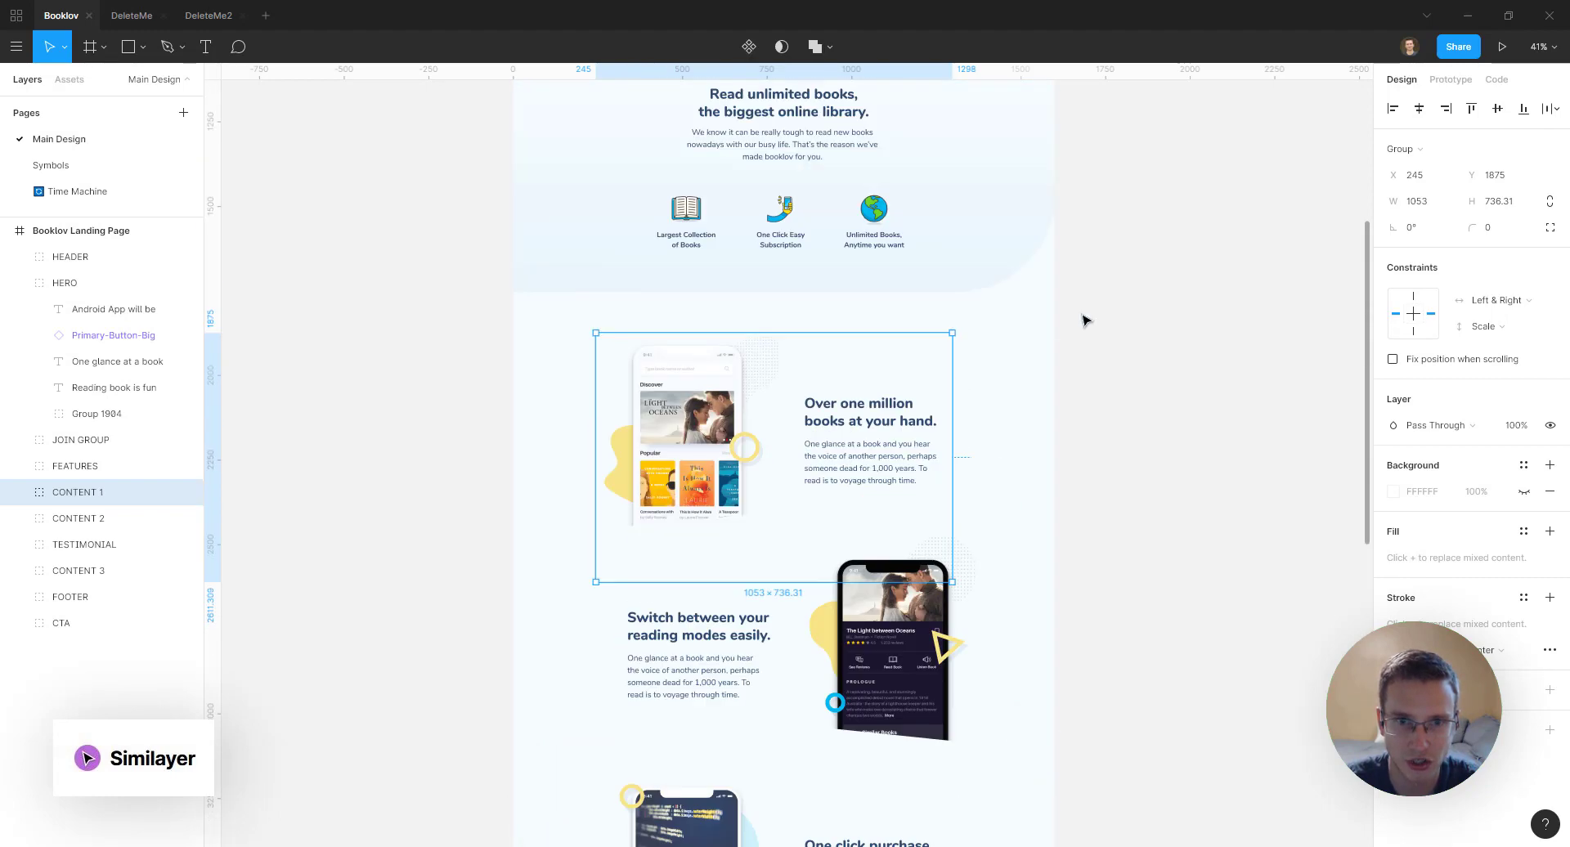
Select the 'One glance at a book' paragraph under 'Over one million books at your hand'
{"action": "left_click", "coordinate": [1070, 333]}
{"action": "left_click", "coordinate": [850, 462]}
{"action": "left_click", "coordinate": [850, 464]}
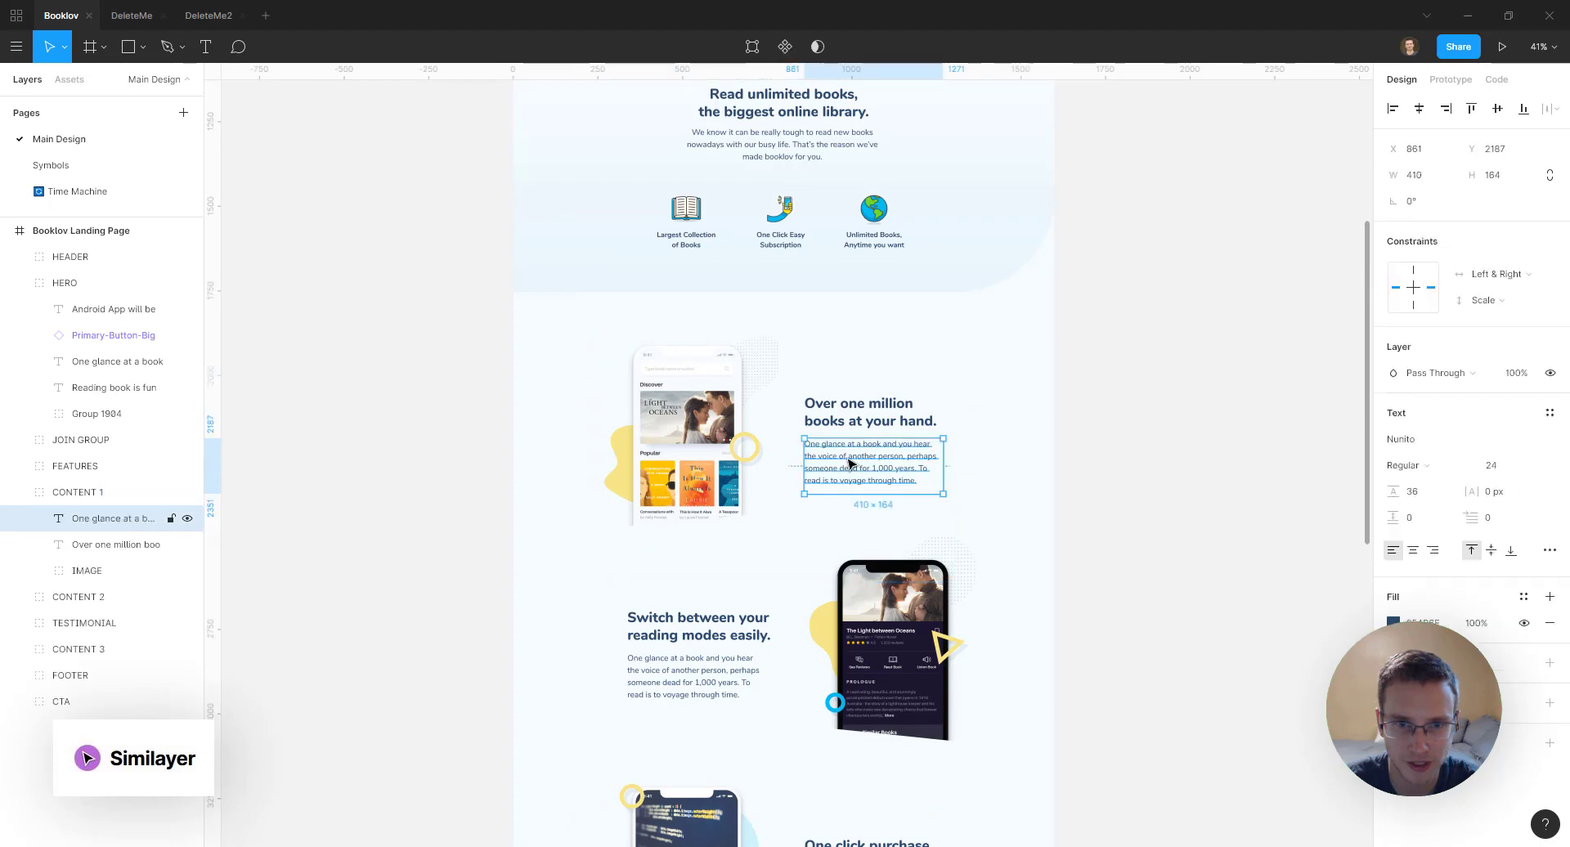
{"action": "scroll", "coordinate": [830, 538], "scroll_direction": "down", "scroll_amount": 1}
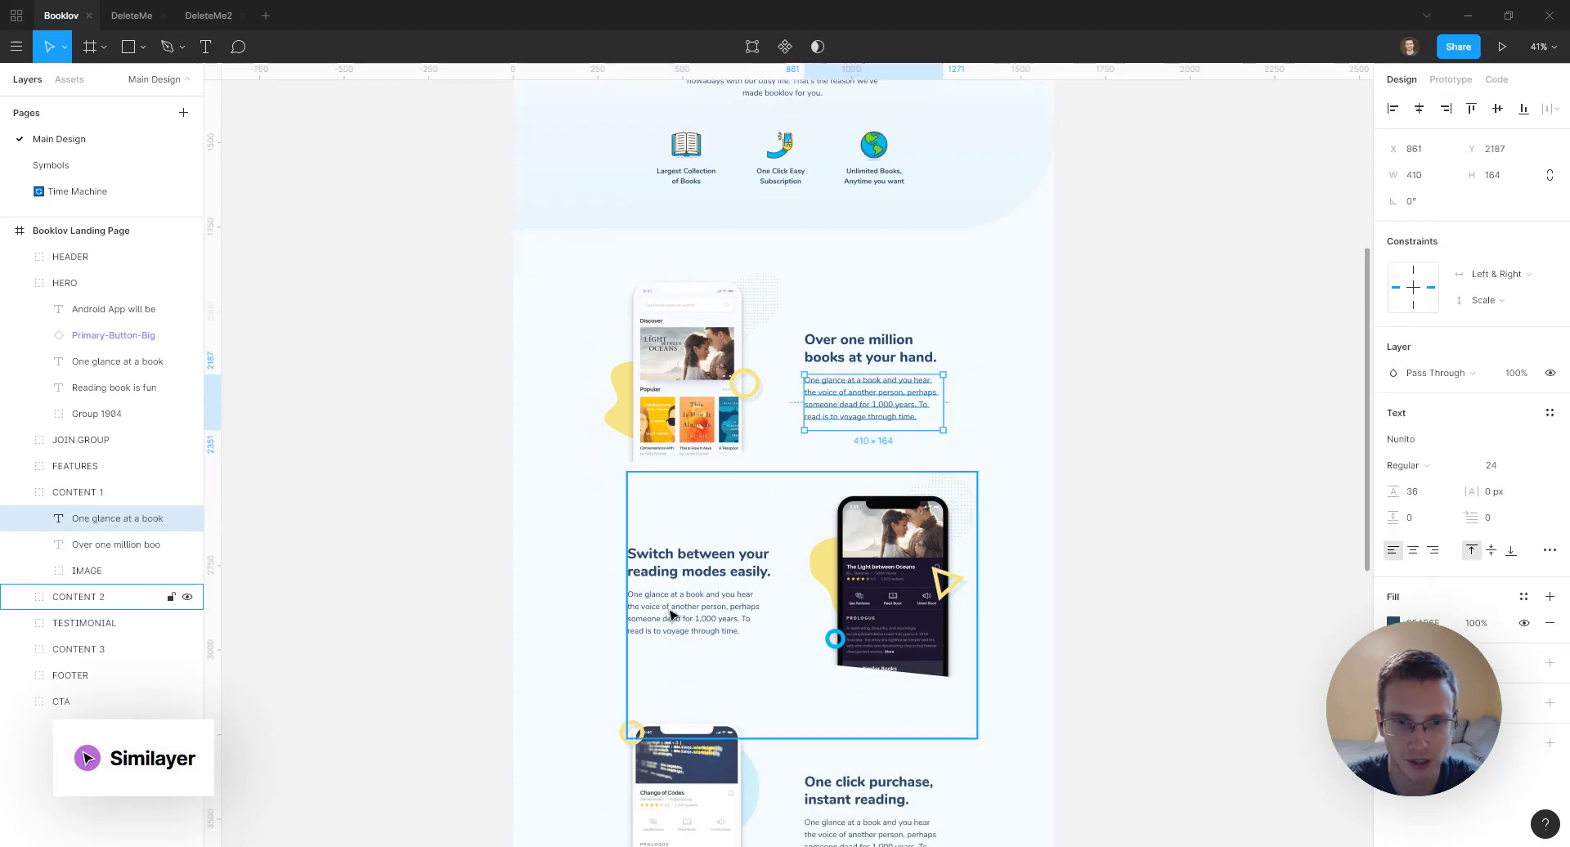
{"action": "scroll", "coordinate": [679, 612], "scroll_direction": "down", "scroll_amount": 1}
{"action": "scroll", "coordinate": [678, 612], "scroll_direction": "down", "scroll_amount": 4}
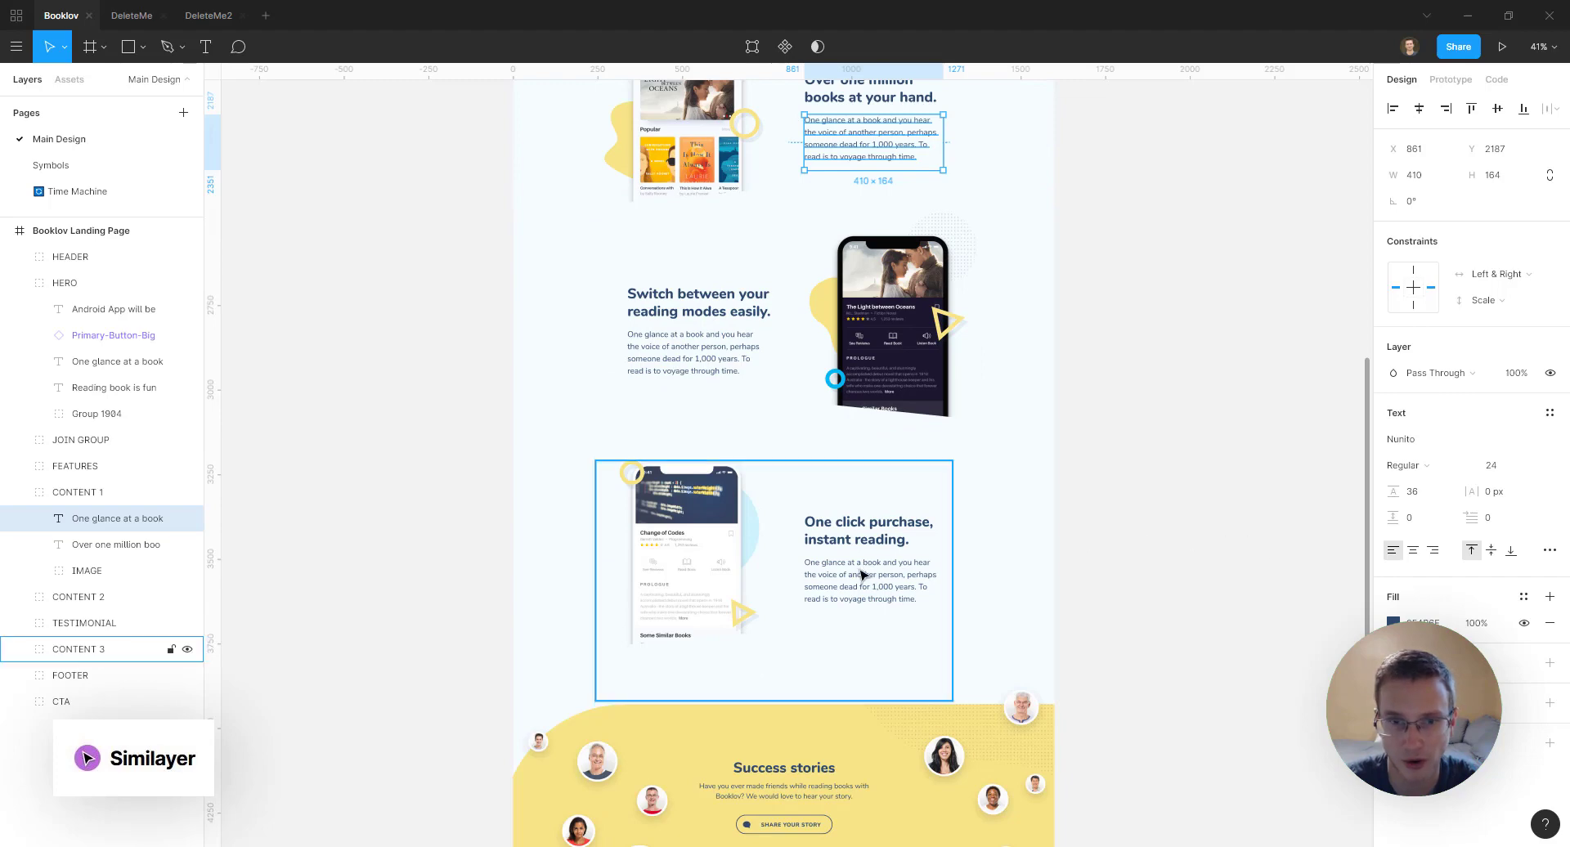
{"action": "scroll", "coordinate": [1061, 548], "scroll_direction": "up", "scroll_amount": 6}
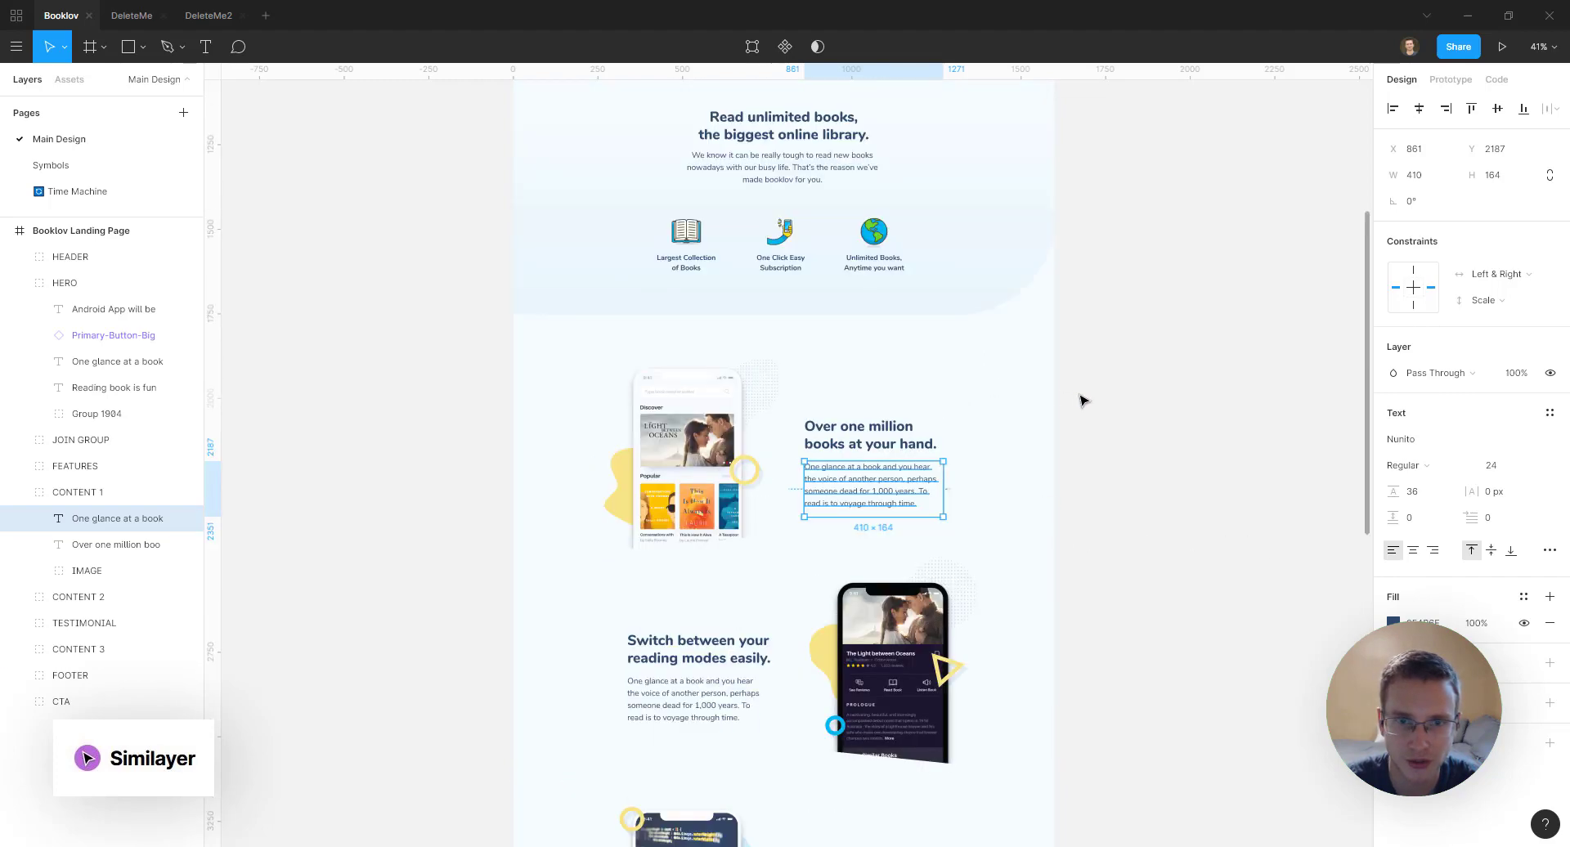
Run Similayer on the 'One glance at a book' layer, matching by Font family and Font size
{"action": "right_click", "coordinate": [843, 476]}
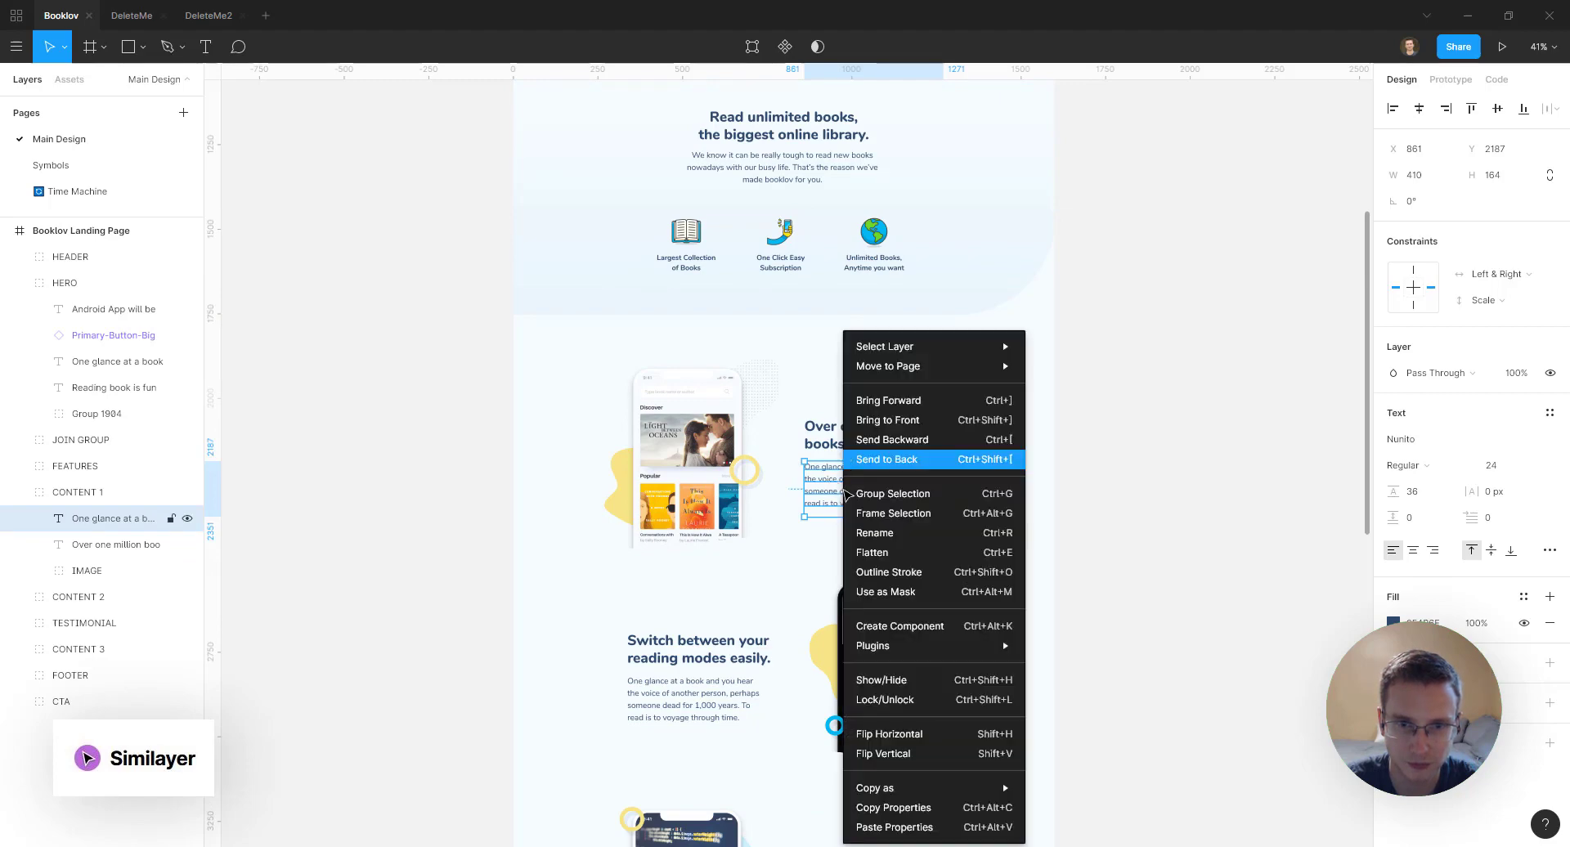
{"action": "left_click", "coordinate": [830, 481]}
{"action": "right_click", "coordinate": [830, 476]}
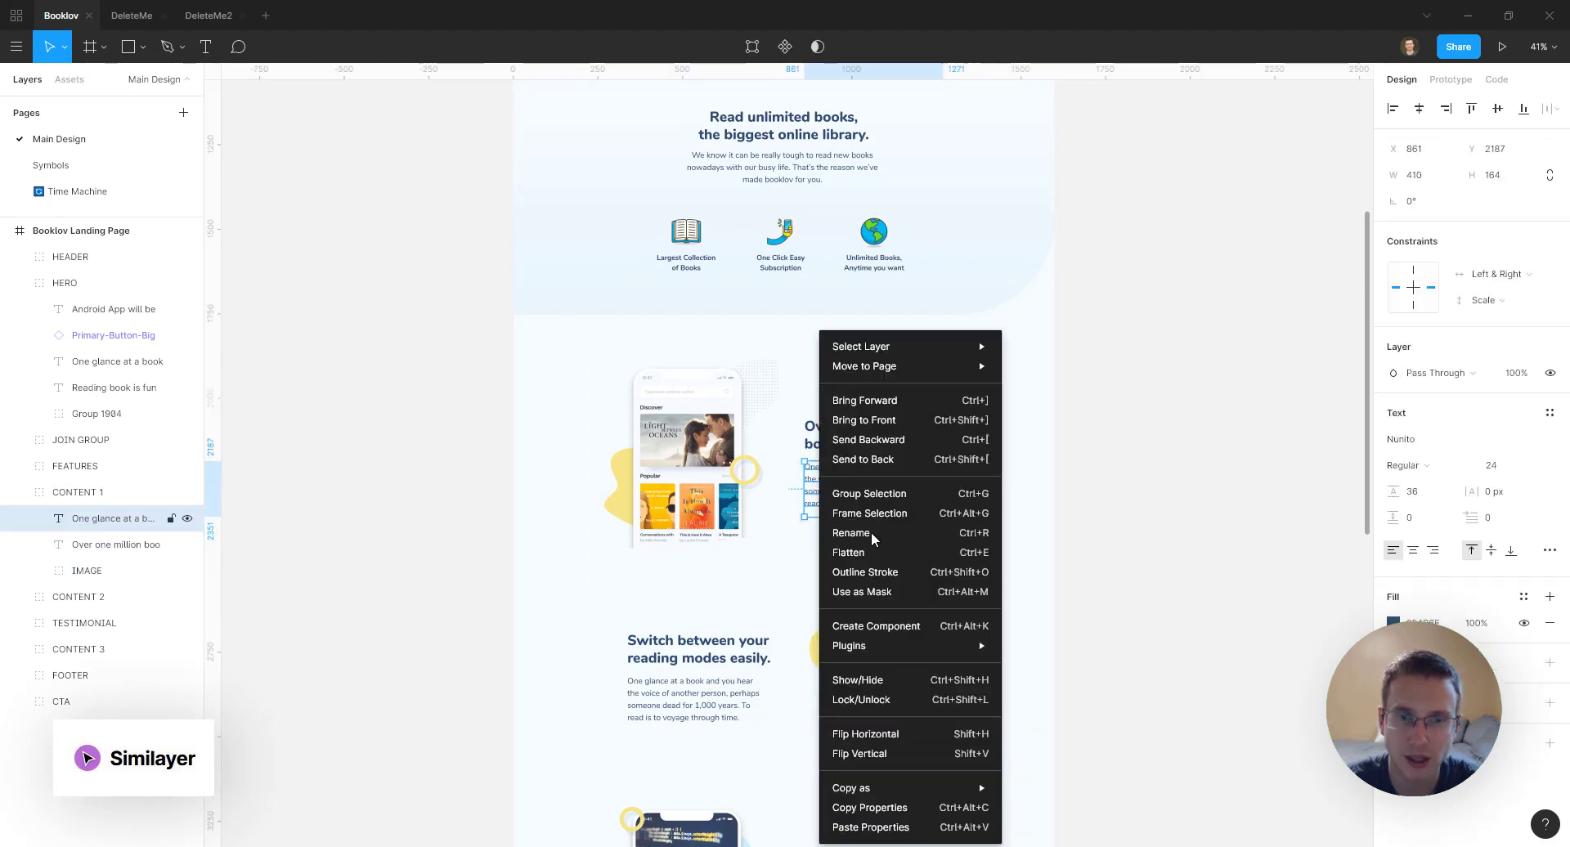
{"action": "mouse_move", "coordinate": [924, 644]}
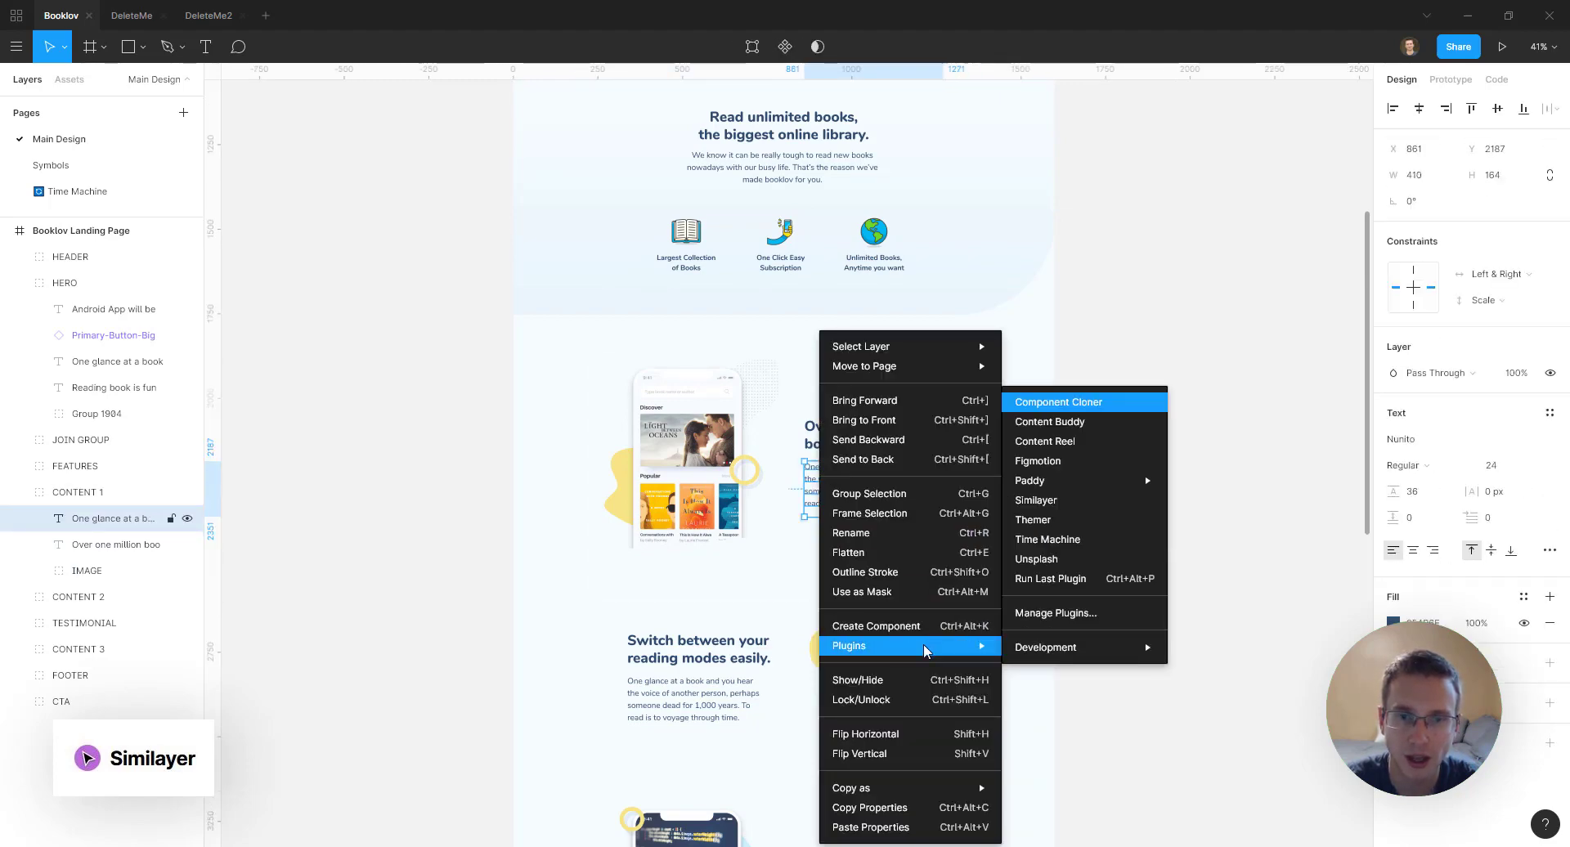
{"action": "left_click", "coordinate": [1067, 501]}
{"action": "left_click_drag", "start_coordinate": [789, 248], "coordinate": [1187, 250]}
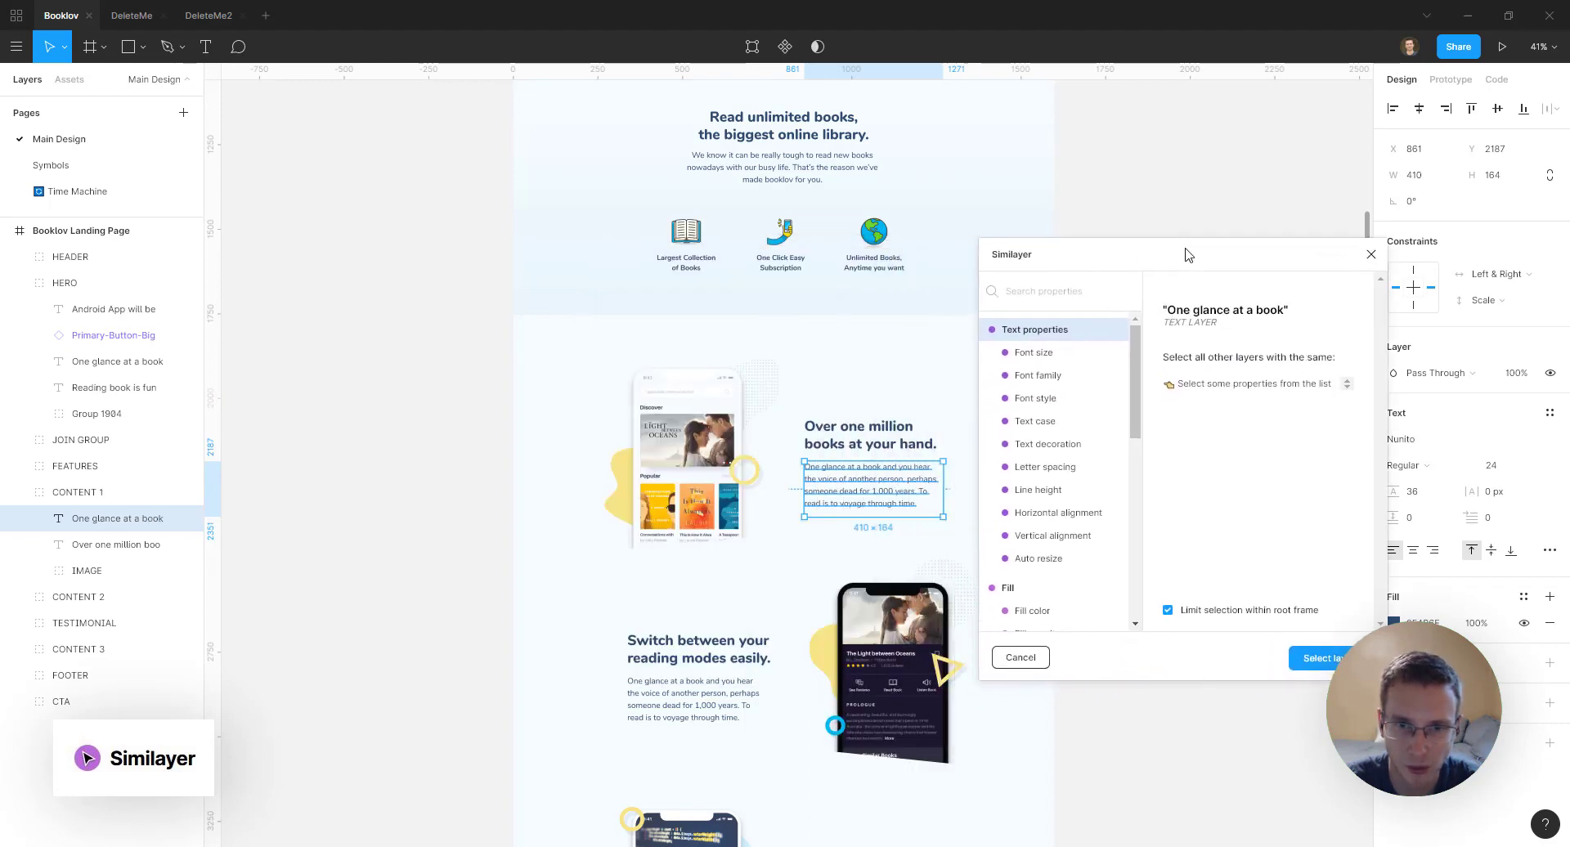
{"action": "left_click", "coordinate": [1051, 380]}
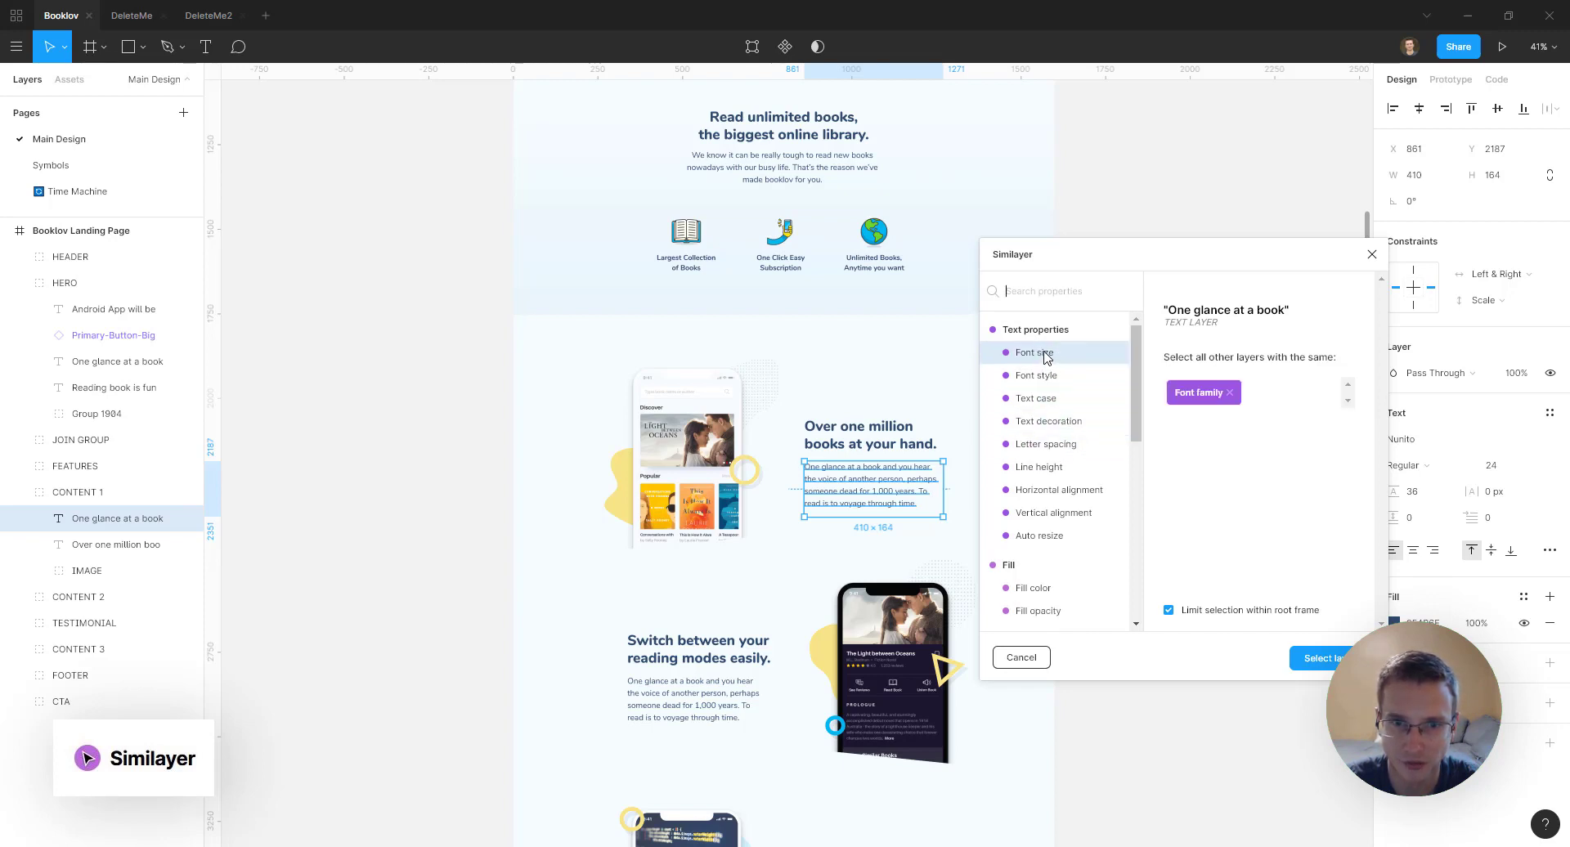
{"action": "left_click", "coordinate": [1037, 354]}
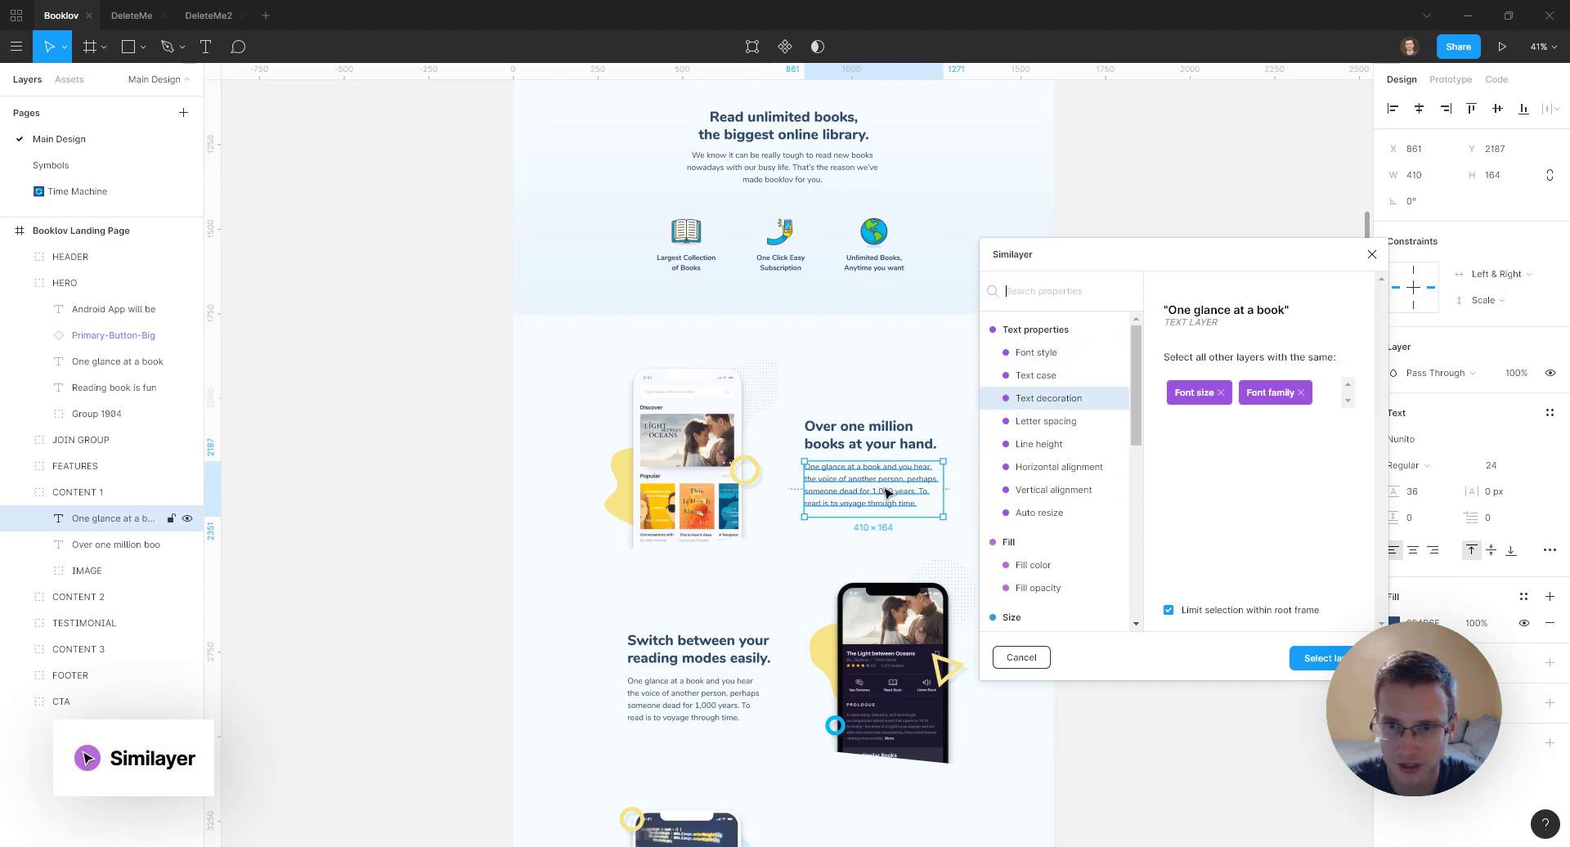
Use Similayer to select every paragraph sharing the same font and size, and set them to Lora
{"action": "left_click", "coordinate": [1338, 659]}
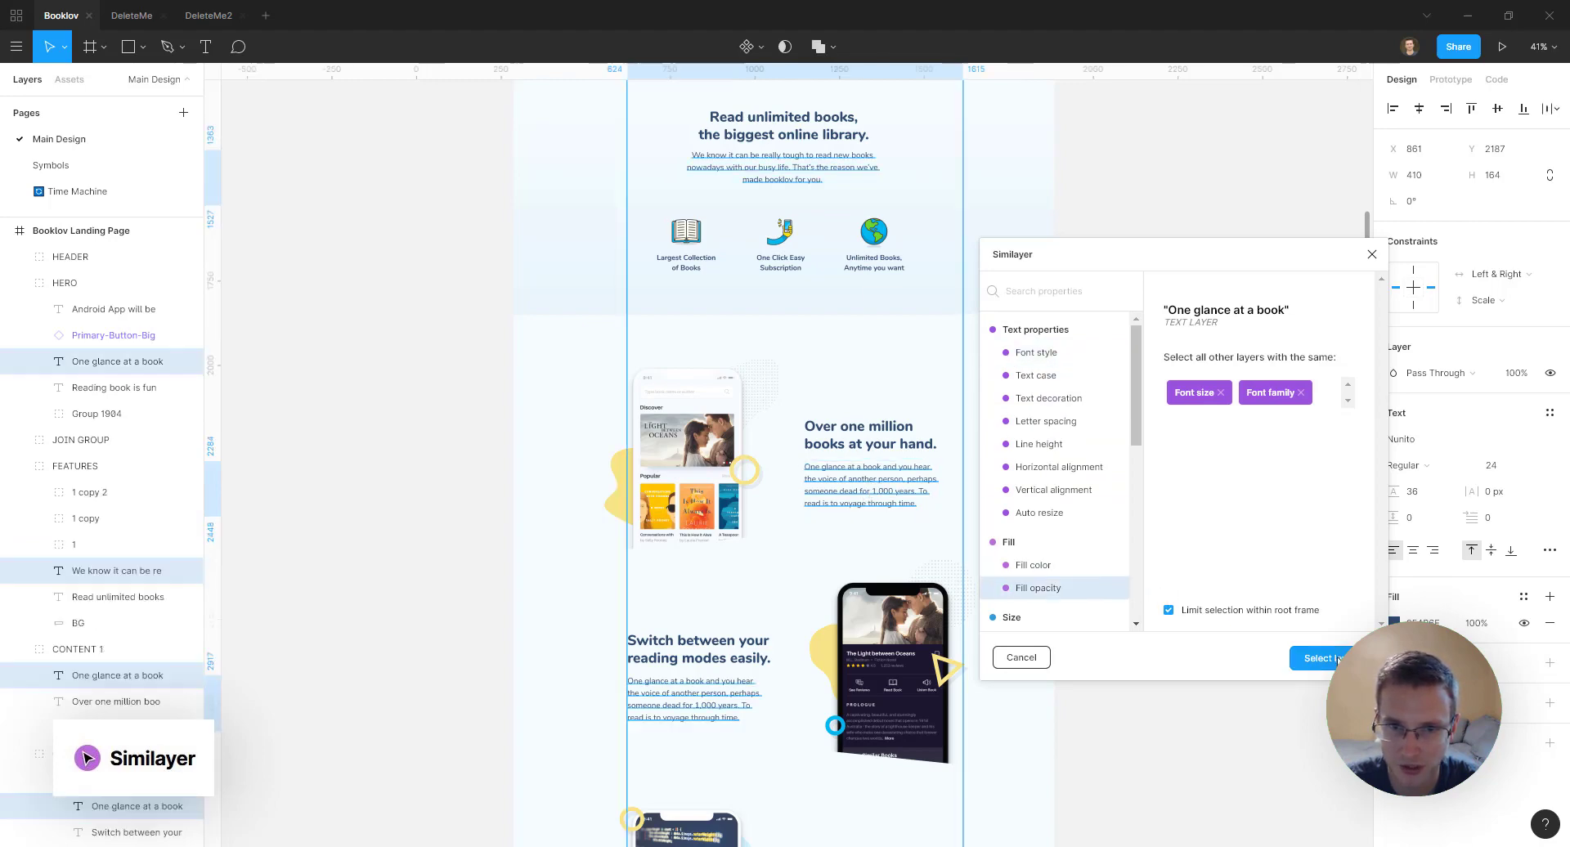
{"action": "scroll", "coordinate": [893, 282], "scroll_direction": "up", "scroll_amount": 1}
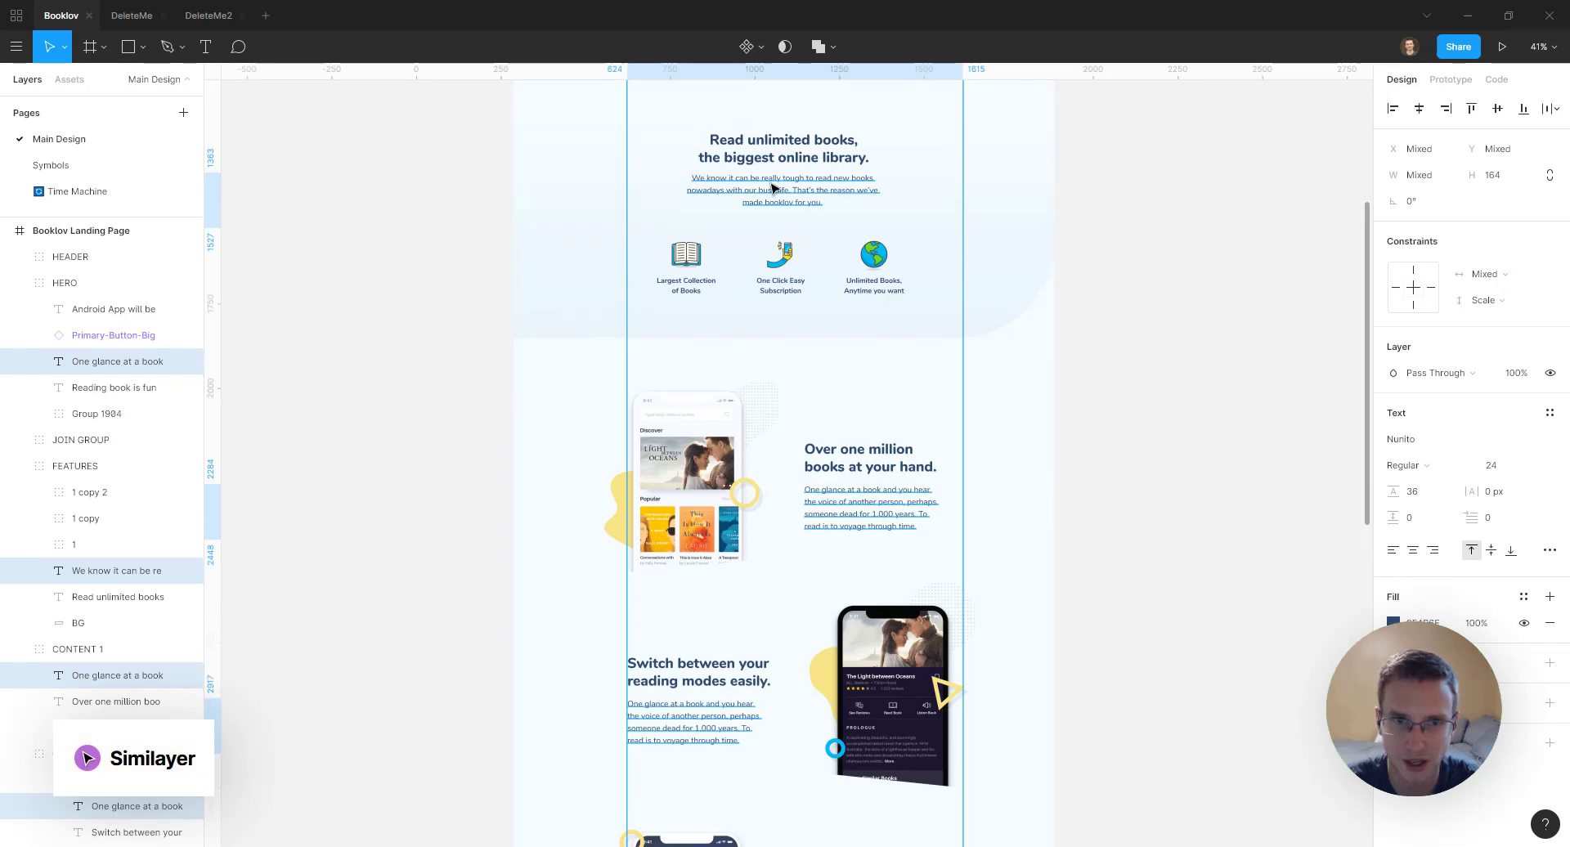
{"action": "scroll", "coordinate": [709, 781], "scroll_direction": "down", "scroll_amount": 3}
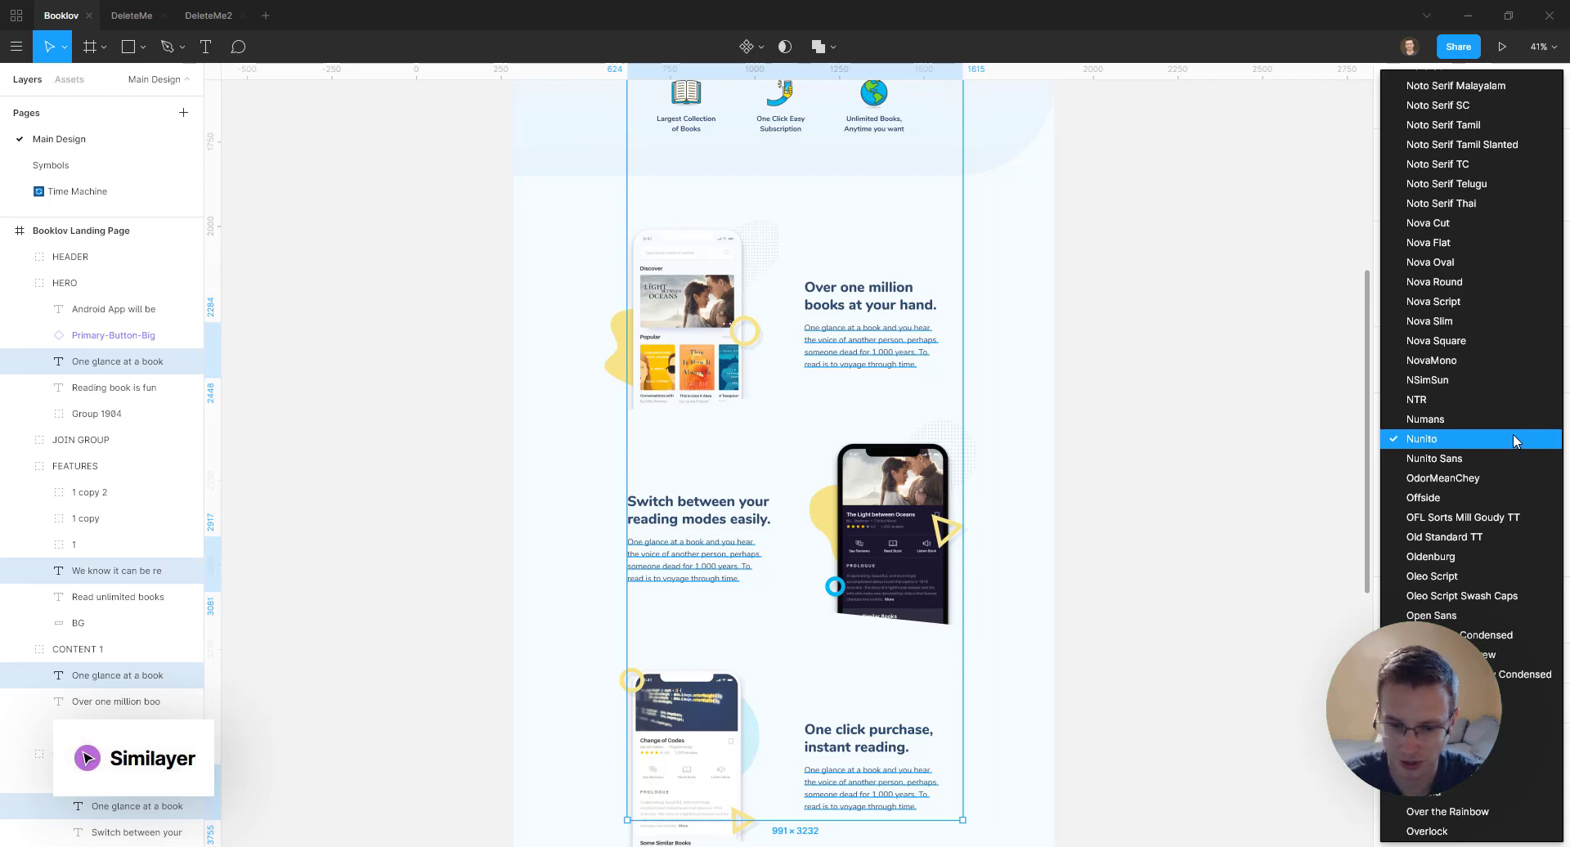
{"action": "scroll", "coordinate": [1513, 440], "scroll_direction": "up", "scroll_amount": 15}
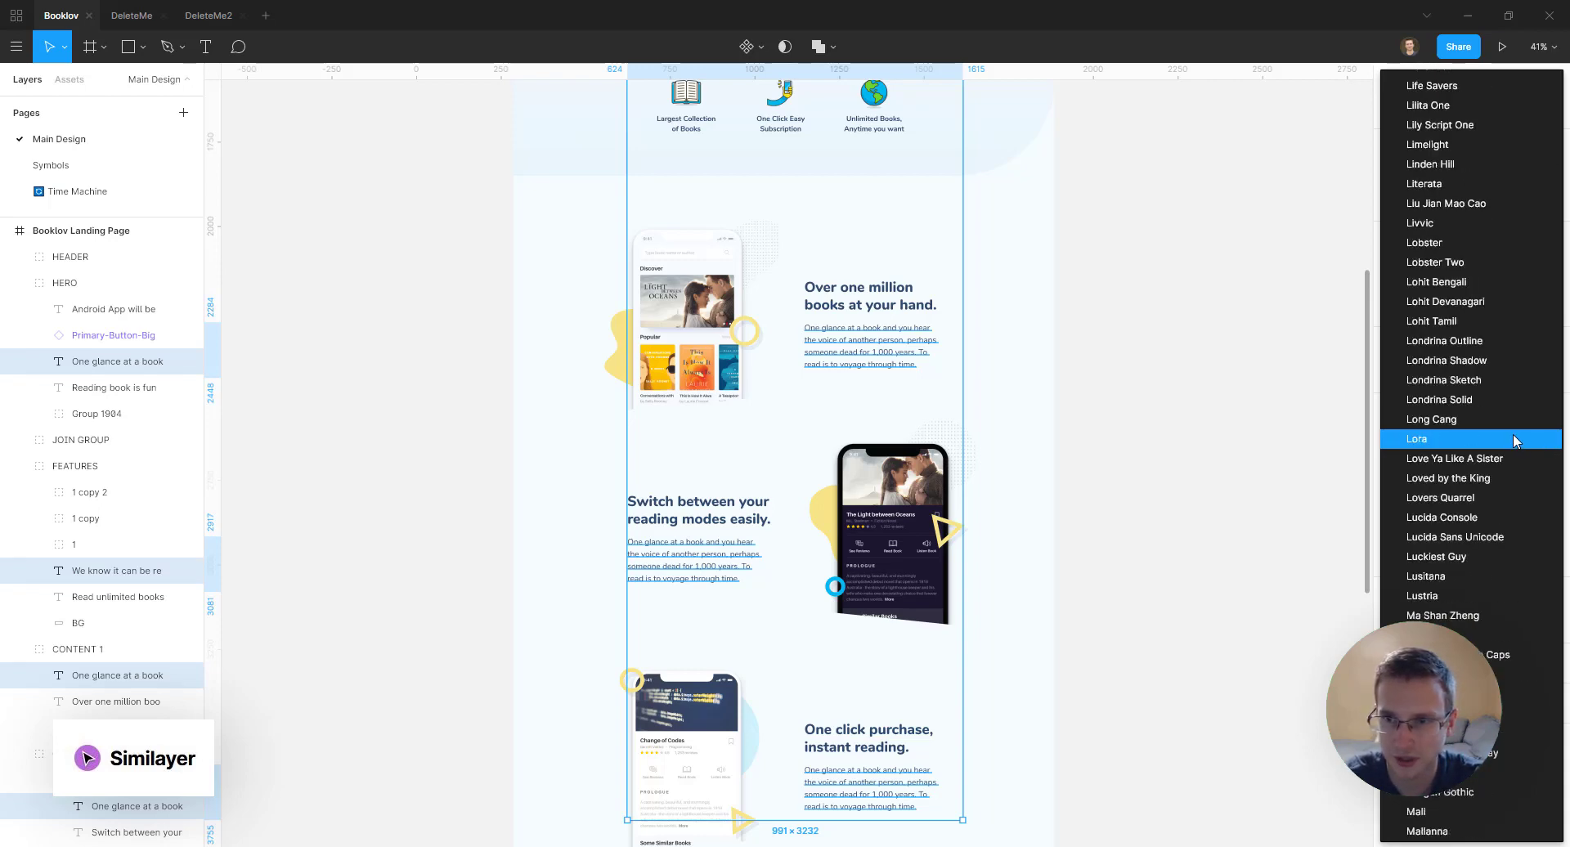
{"action": "left_click", "coordinate": [1395, 440]}
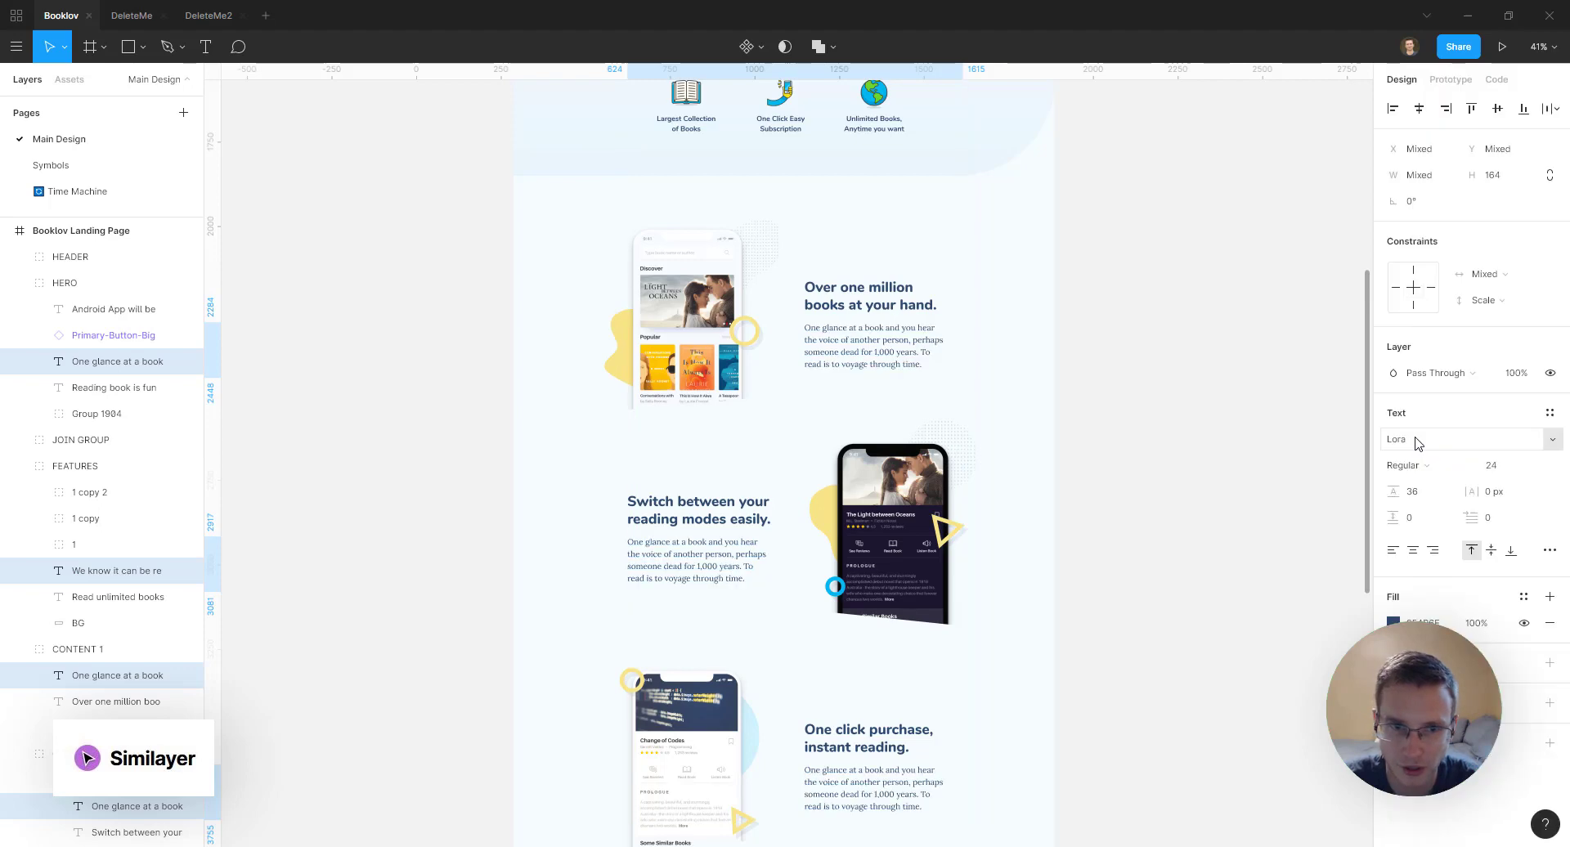
Deselect the paragraphs and scroll around the page to check the Lora text
{"action": "left_click", "coordinate": [1130, 384]}
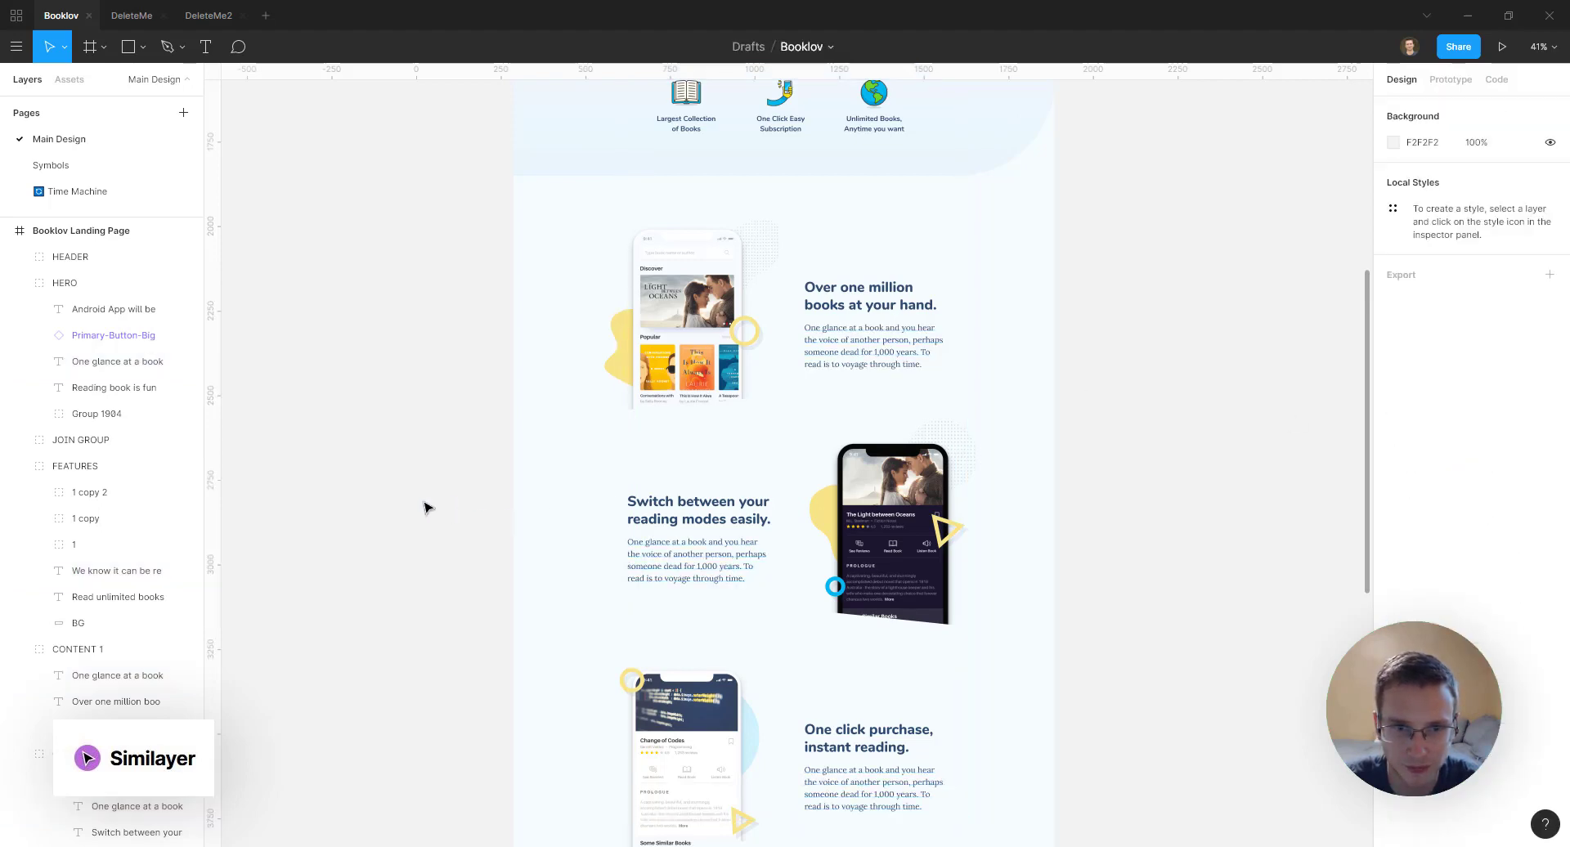
{"action": "scroll", "coordinate": [424, 508], "scroll_direction": "up", "scroll_amount": 5}
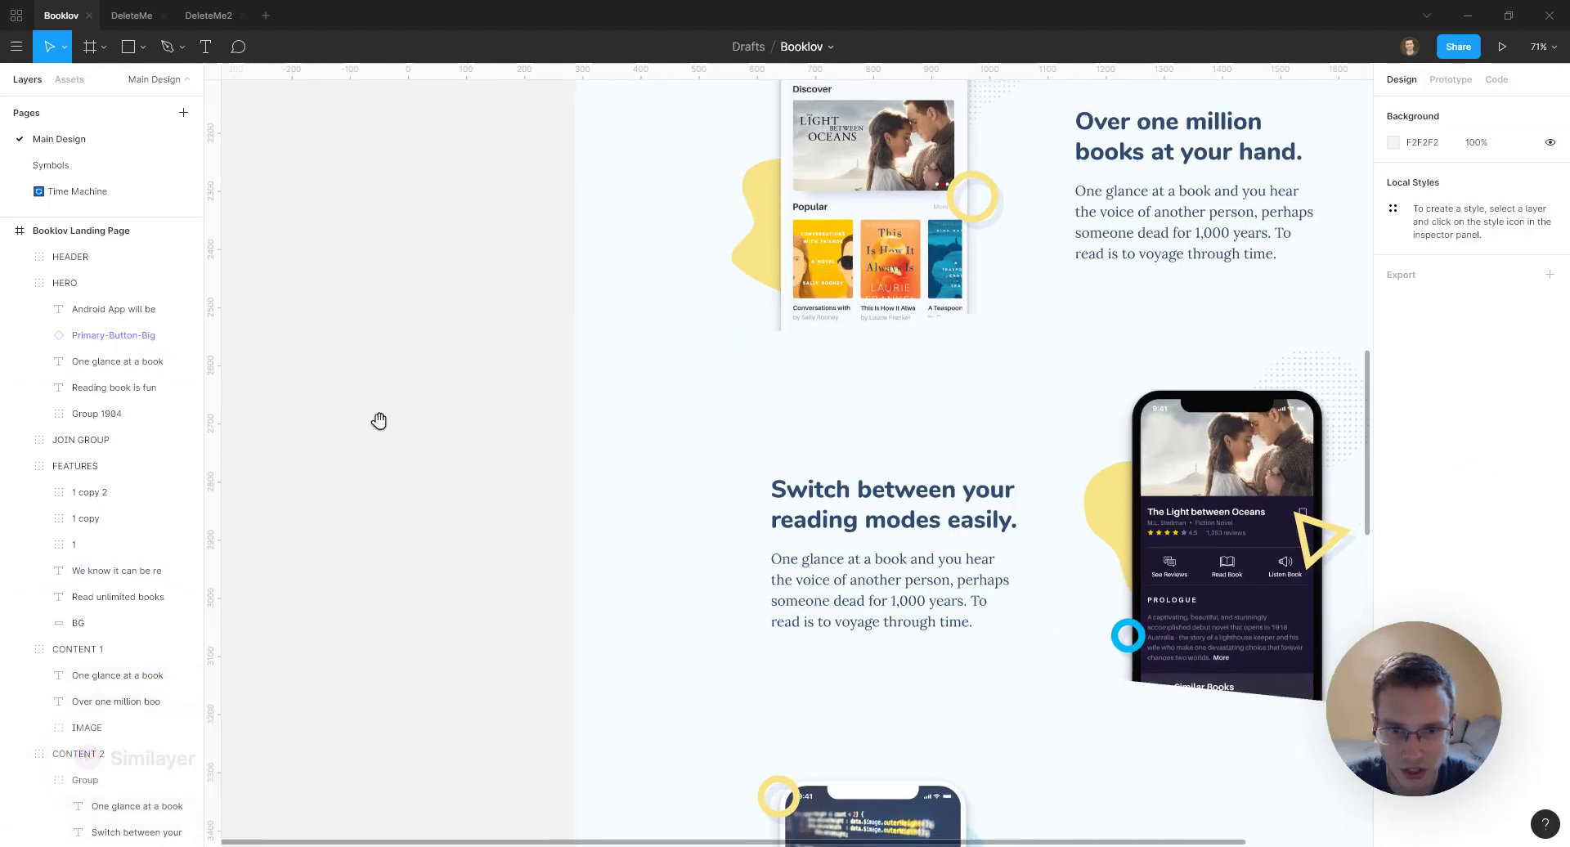
{"action": "scroll", "coordinate": [379, 421], "scroll_direction": "down", "scroll_amount": 2}
{"action": "scroll", "coordinate": [378, 420], "scroll_direction": "right", "scroll_amount": 1}
{"action": "scroll", "coordinate": [438, 361], "scroll_direction": "down", "scroll_amount": 1}
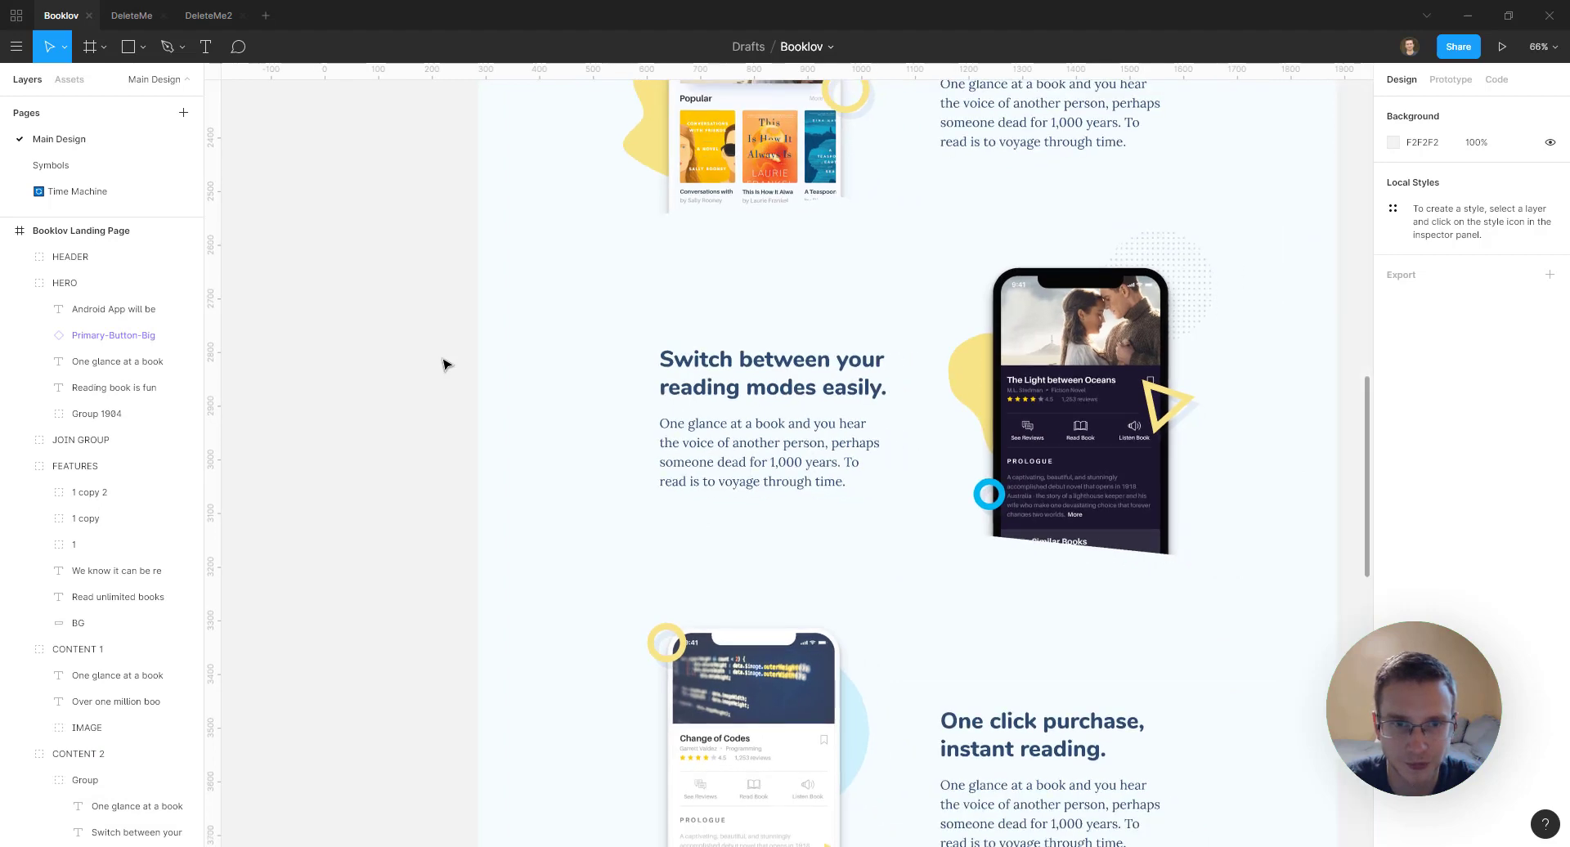
{"action": "scroll", "coordinate": [444, 364], "scroll_direction": "down", "scroll_amount": 2}
{"action": "scroll", "coordinate": [403, 396], "scroll_direction": "up", "scroll_amount": 2}
Select the 'One glance at a book' paragraph and browse its Plugins menu for Paddy
{"action": "left_click", "coordinate": [593, 344]}
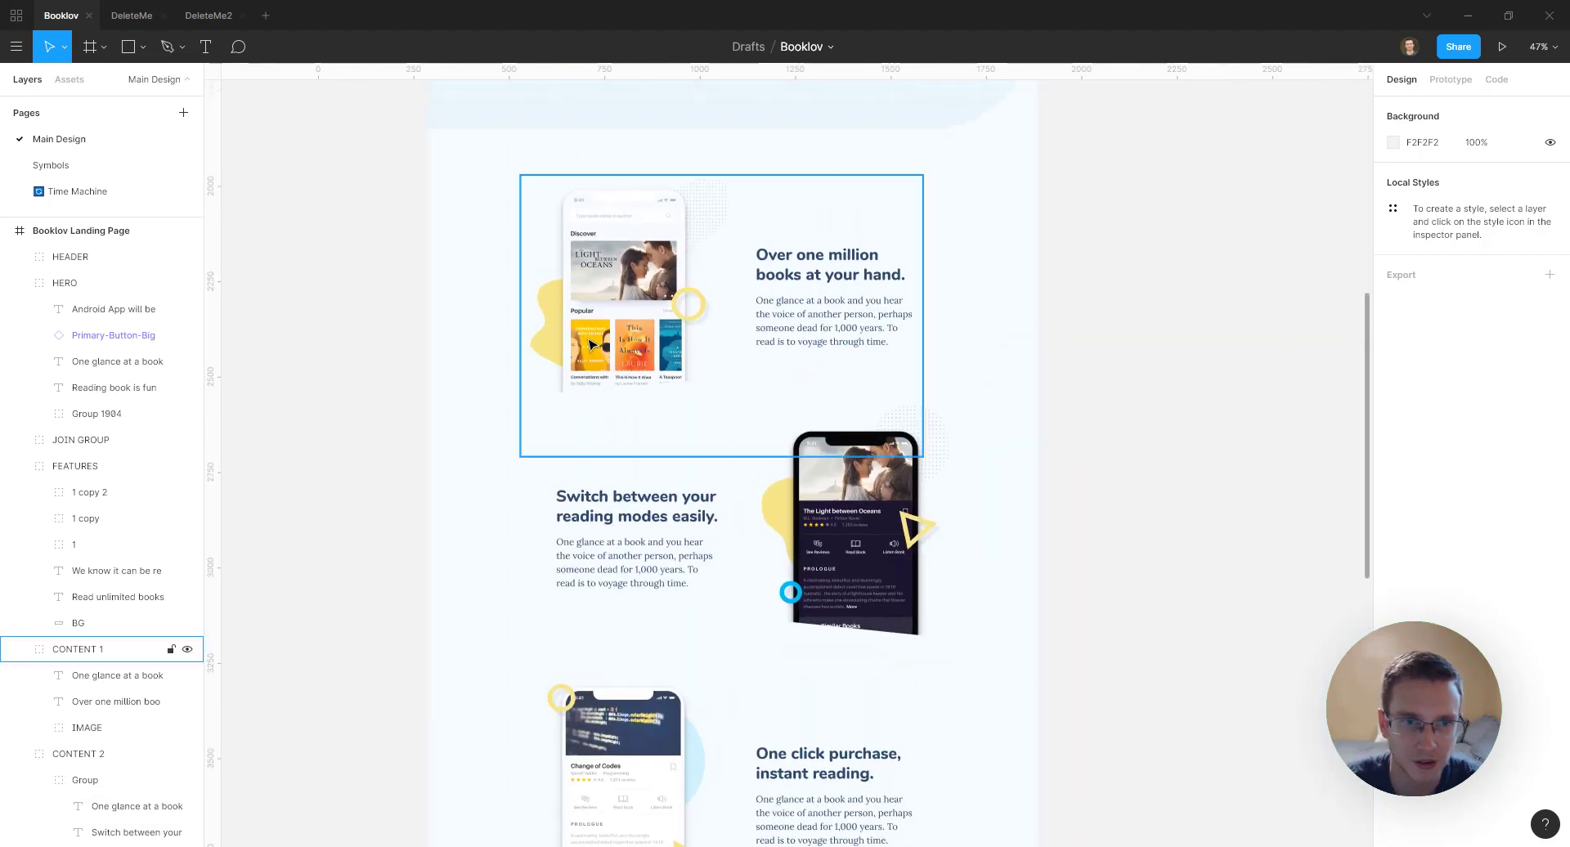
{"action": "double_click", "coordinate": [757, 302]}
{"action": "right_click", "coordinate": [768, 300]}
{"action": "mouse_move", "coordinate": [866, 615]}
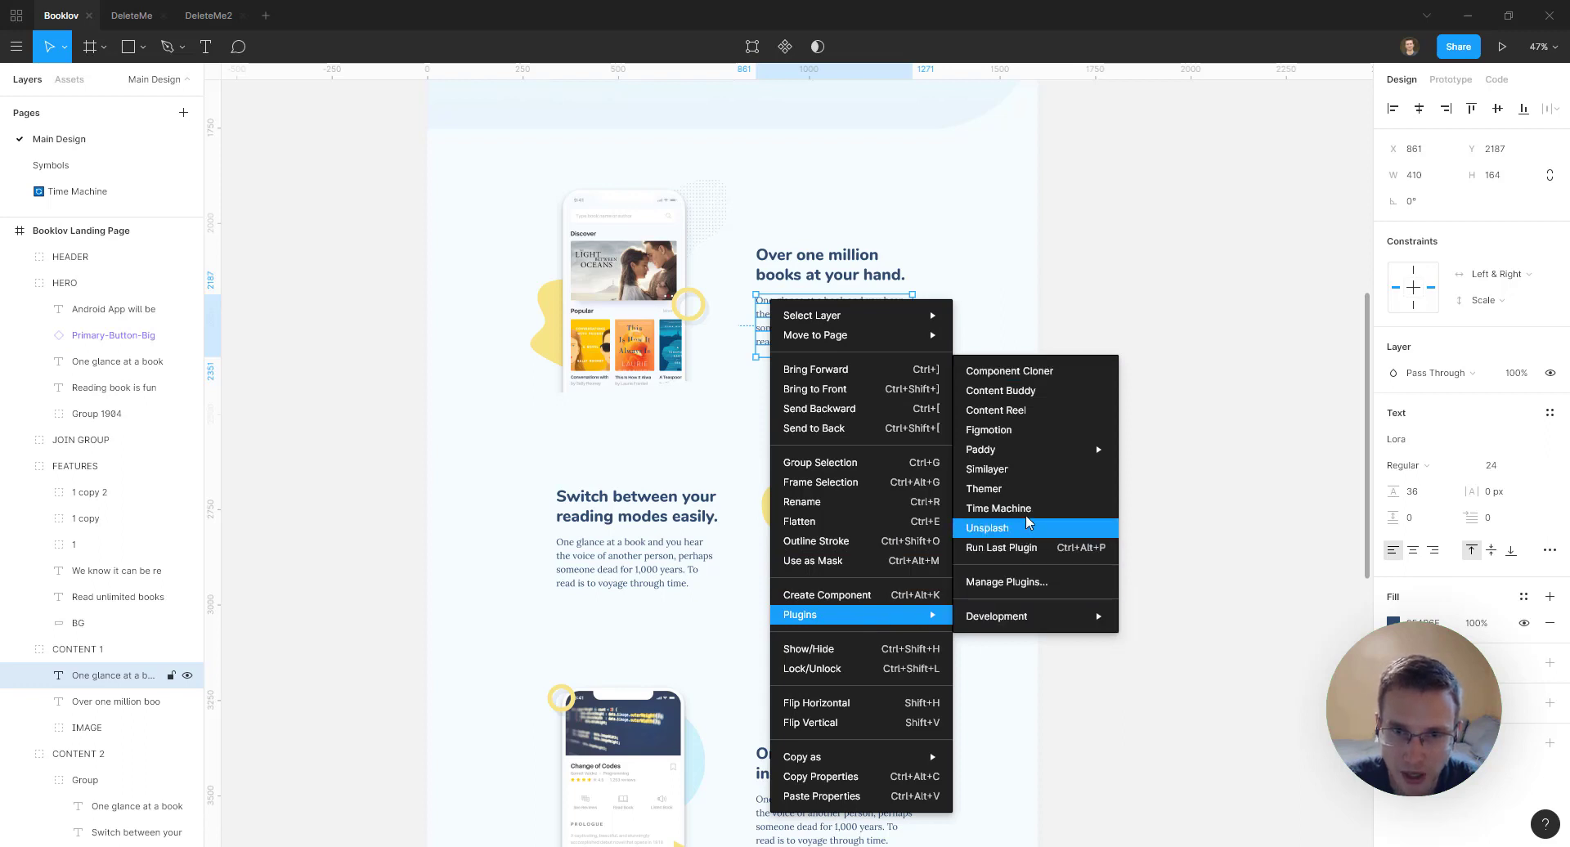
{"action": "mouse_move", "coordinate": [1027, 453]}
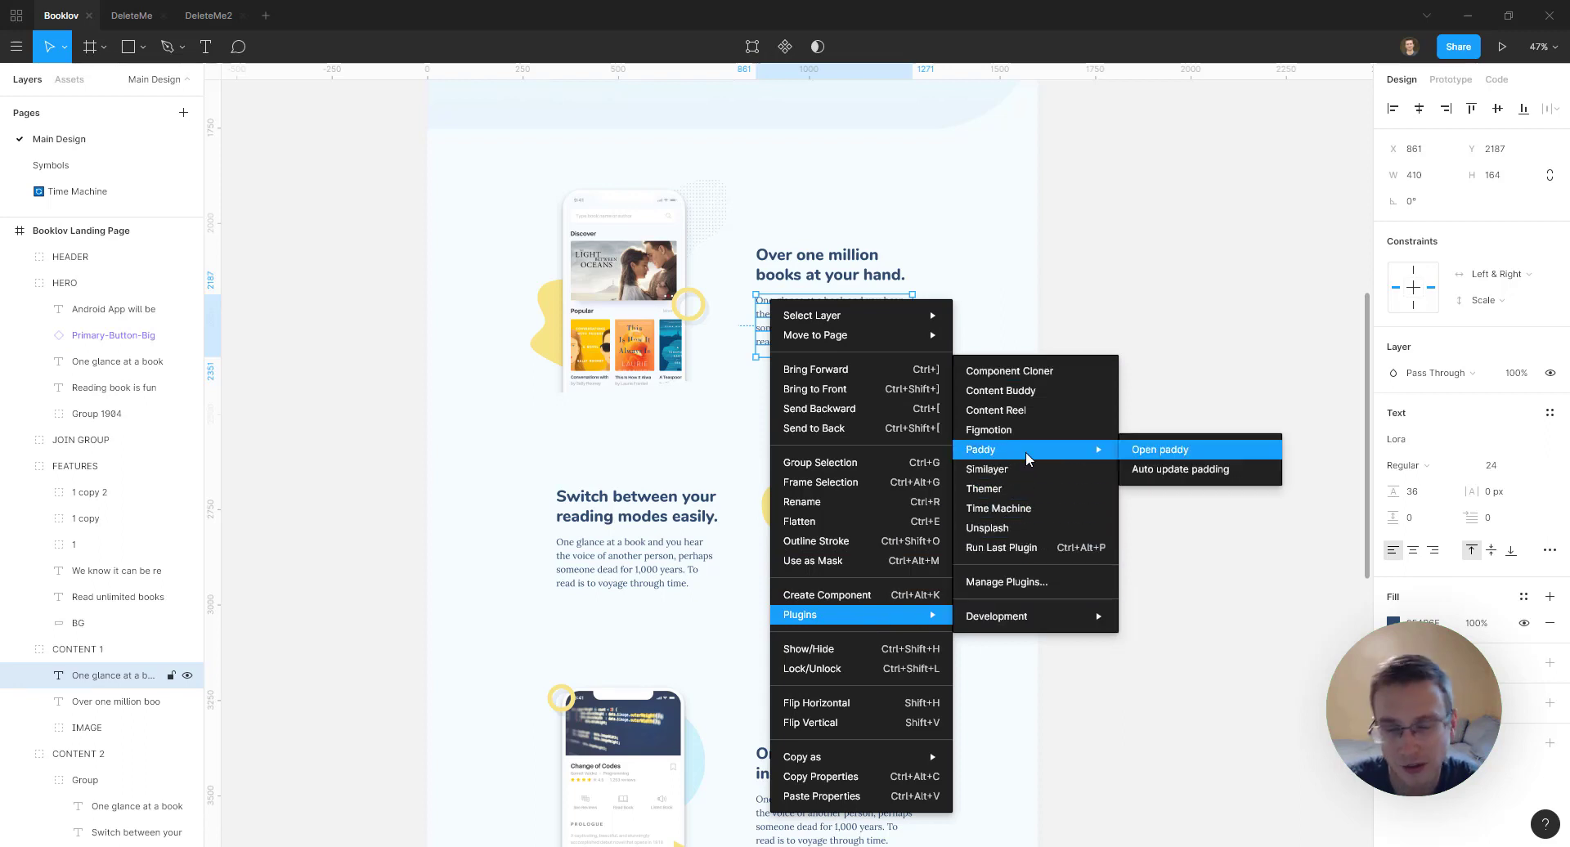
{"action": "left_click", "coordinate": [384, 241]}
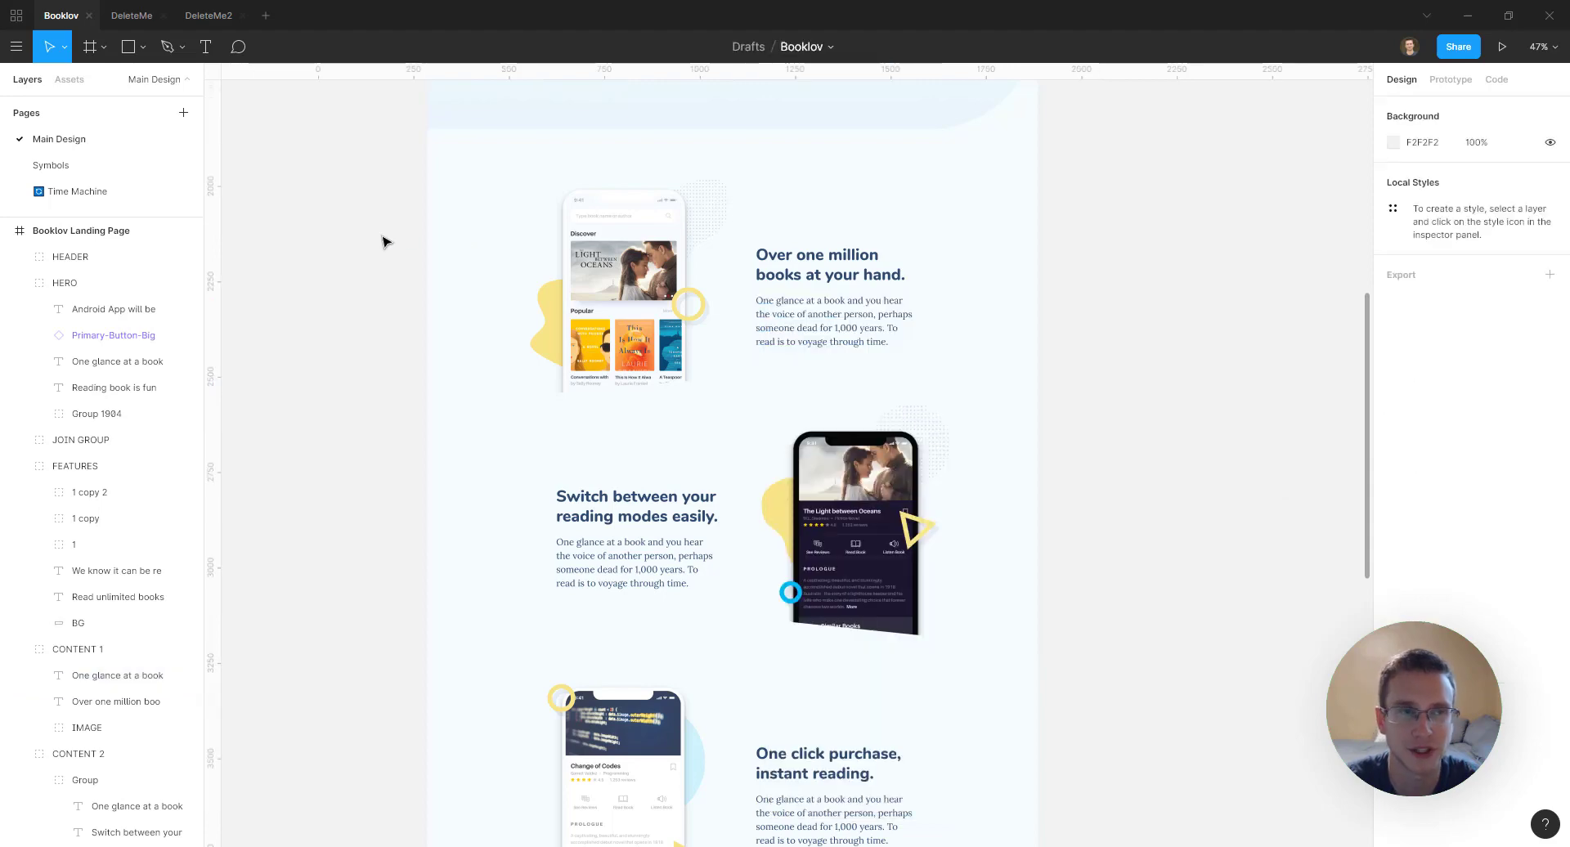
In the DeleteMe file, nudge the green rectangle to X 279, Y 84 inside the frame
{"action": "left_click", "coordinate": [130, 15]}
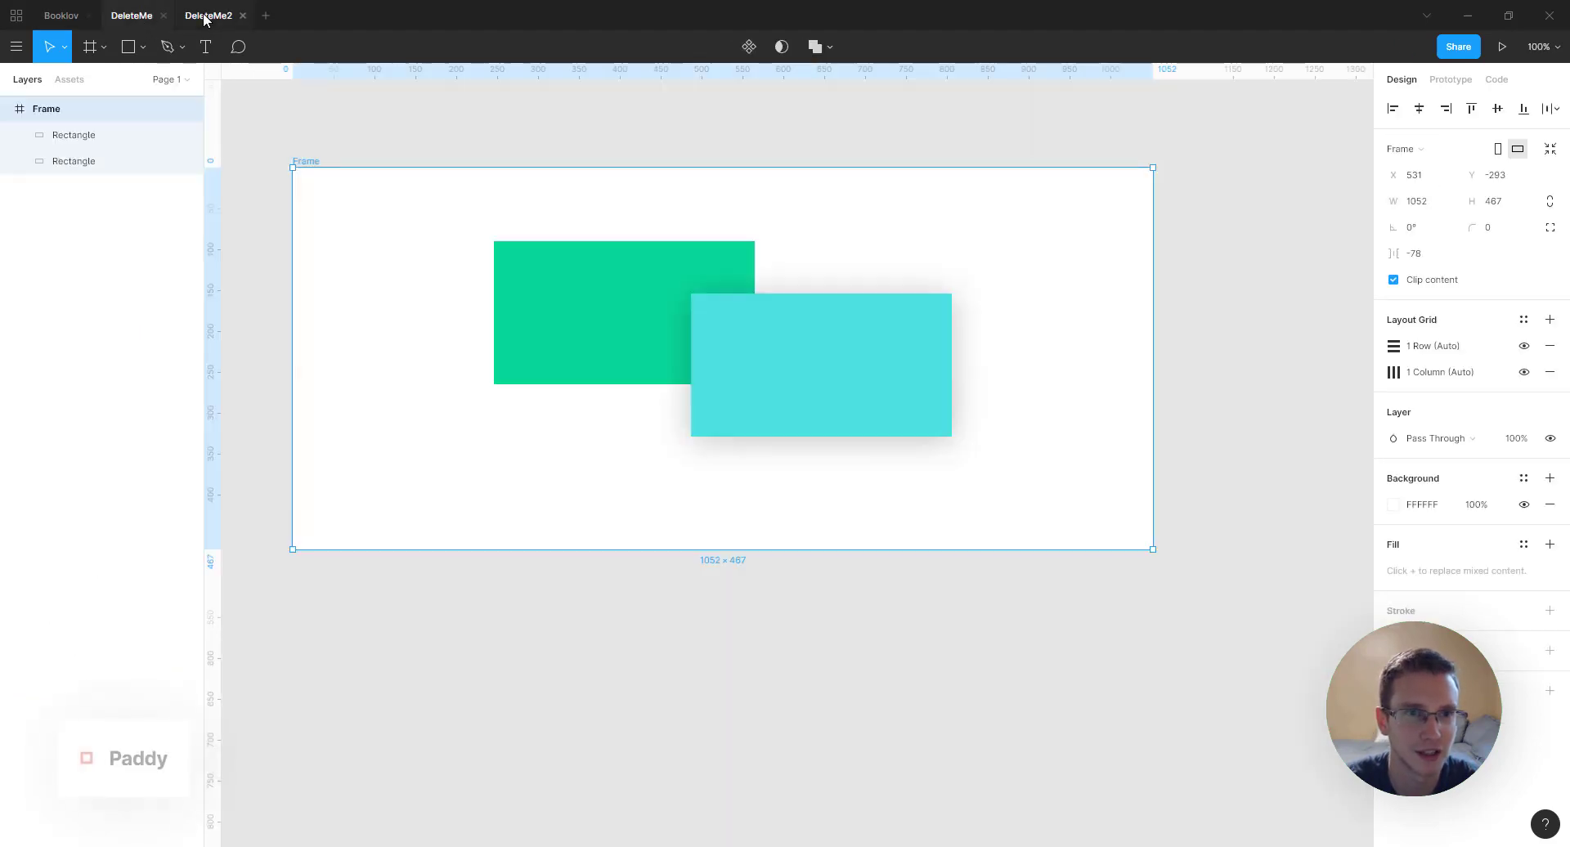
{"action": "left_click", "coordinate": [431, 133]}
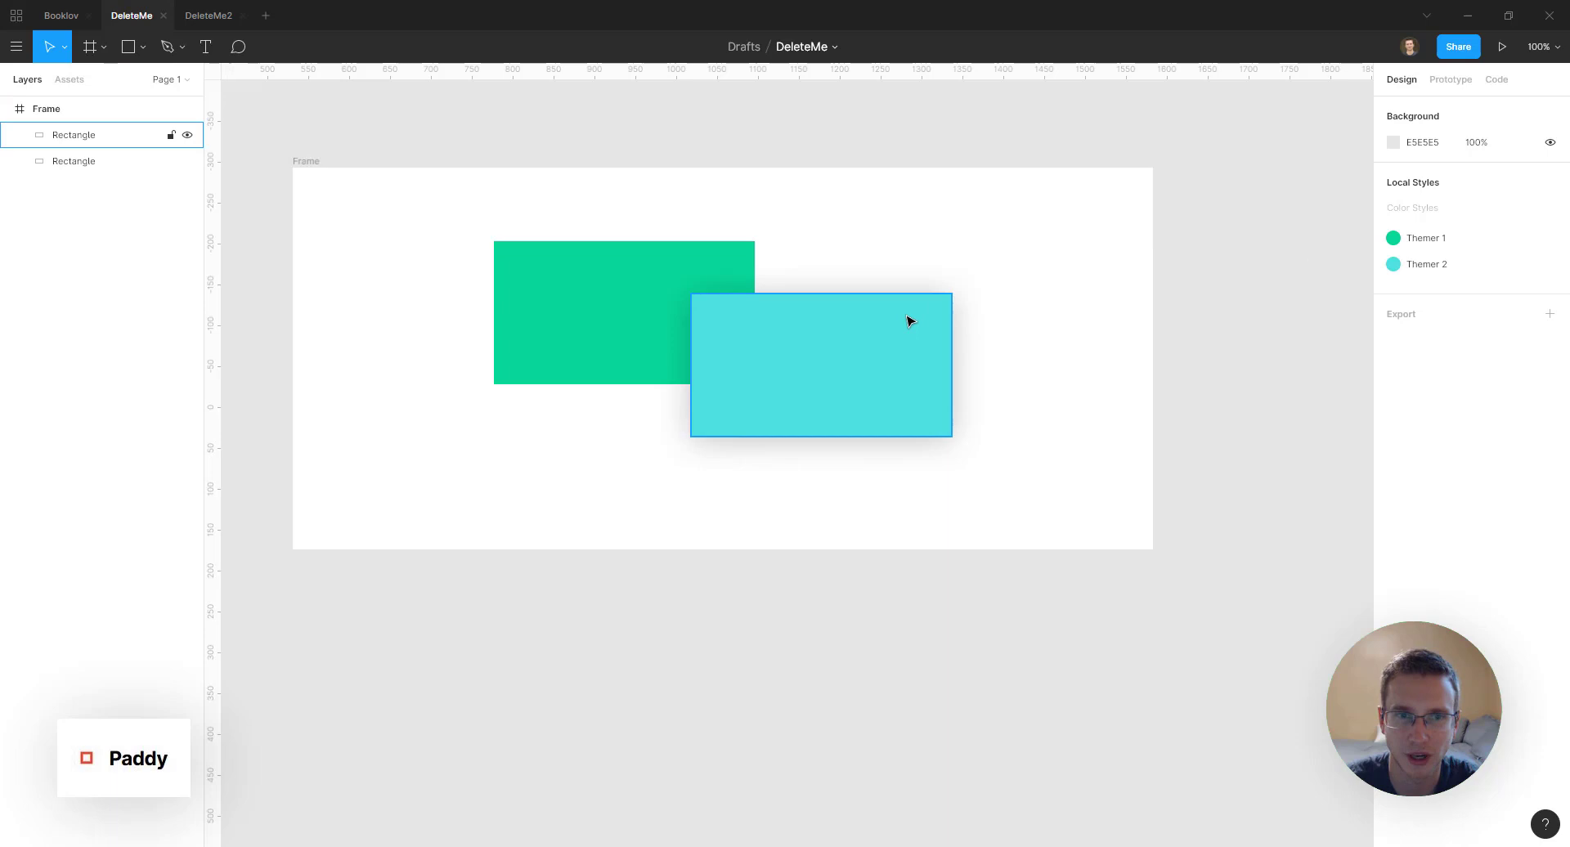
{"action": "scroll", "coordinate": [464, 161], "scroll_direction": "up", "scroll_amount": 3}
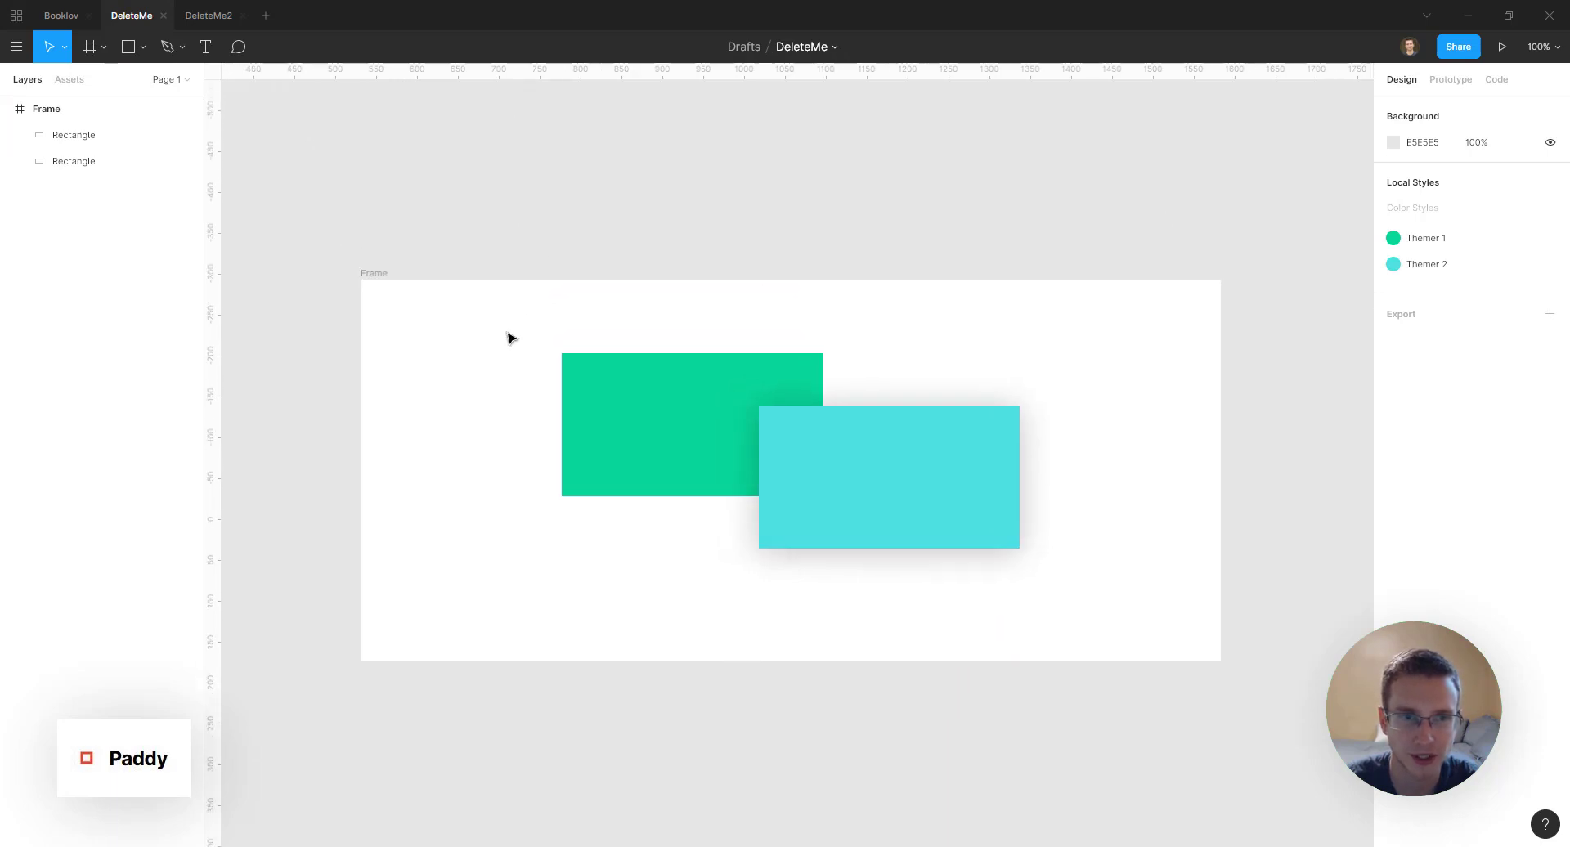
{"action": "left_click", "coordinate": [375, 274]}
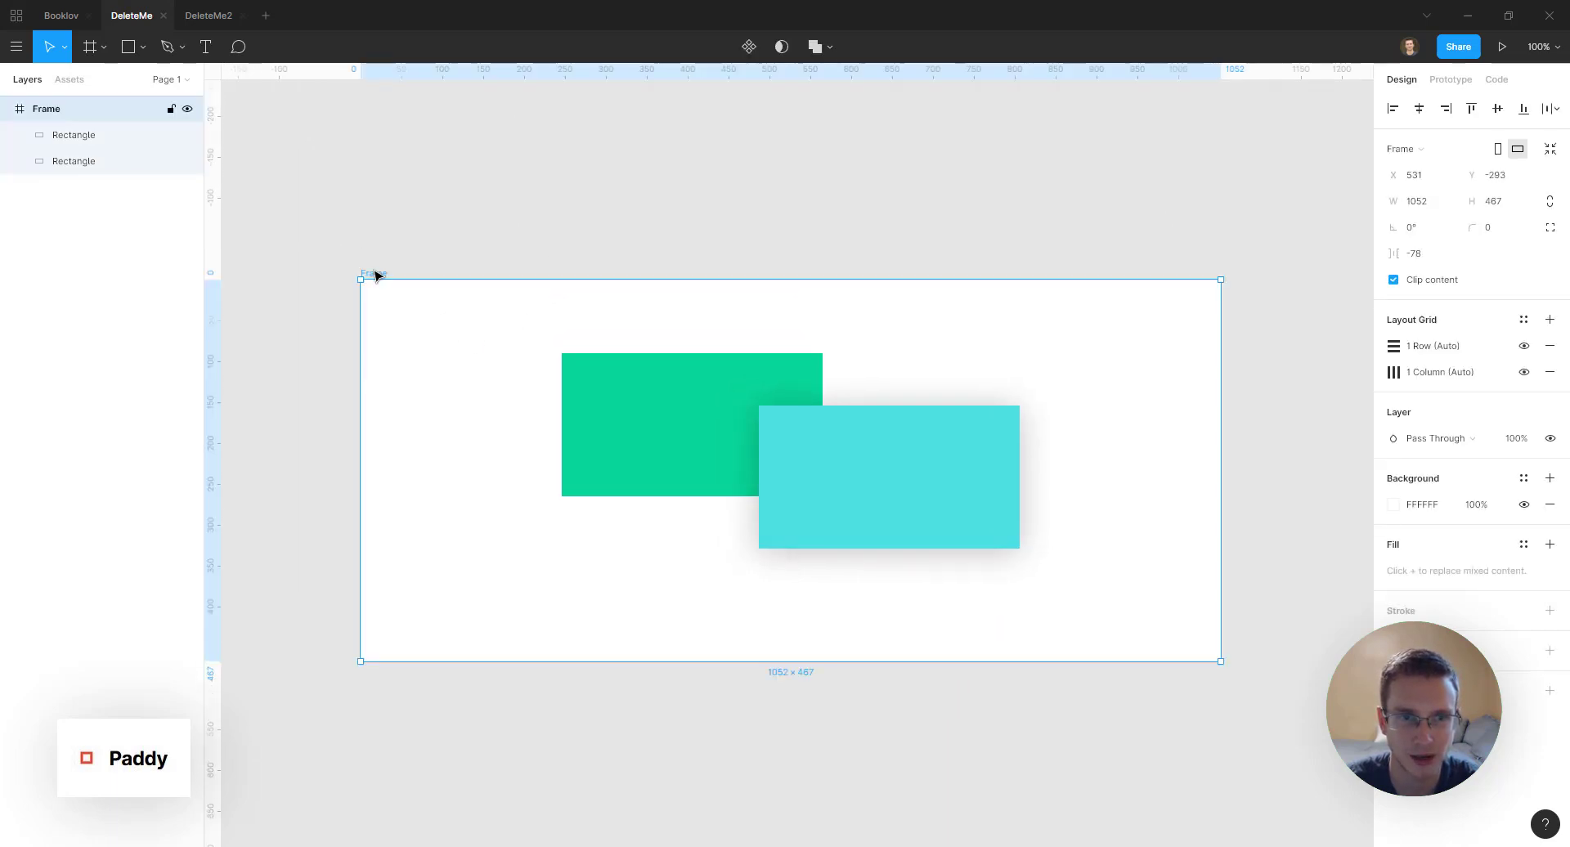
{"action": "left_click", "coordinate": [683, 410]}
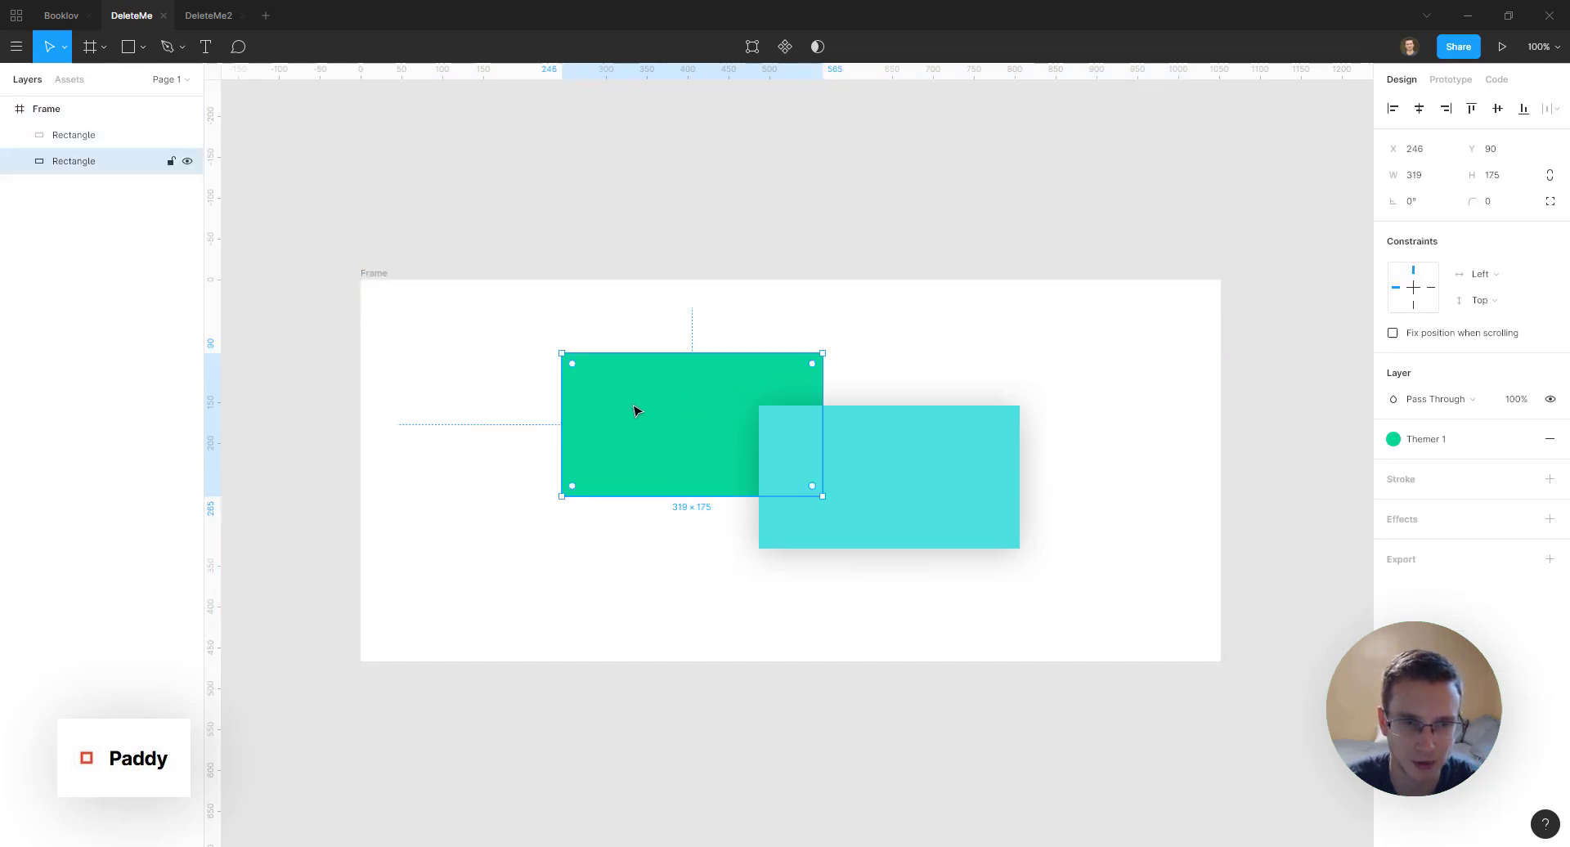
{"action": "left_click_drag", "start_coordinate": [631, 420], "coordinate": [670, 420]}
{"action": "left_click", "coordinate": [439, 340]}
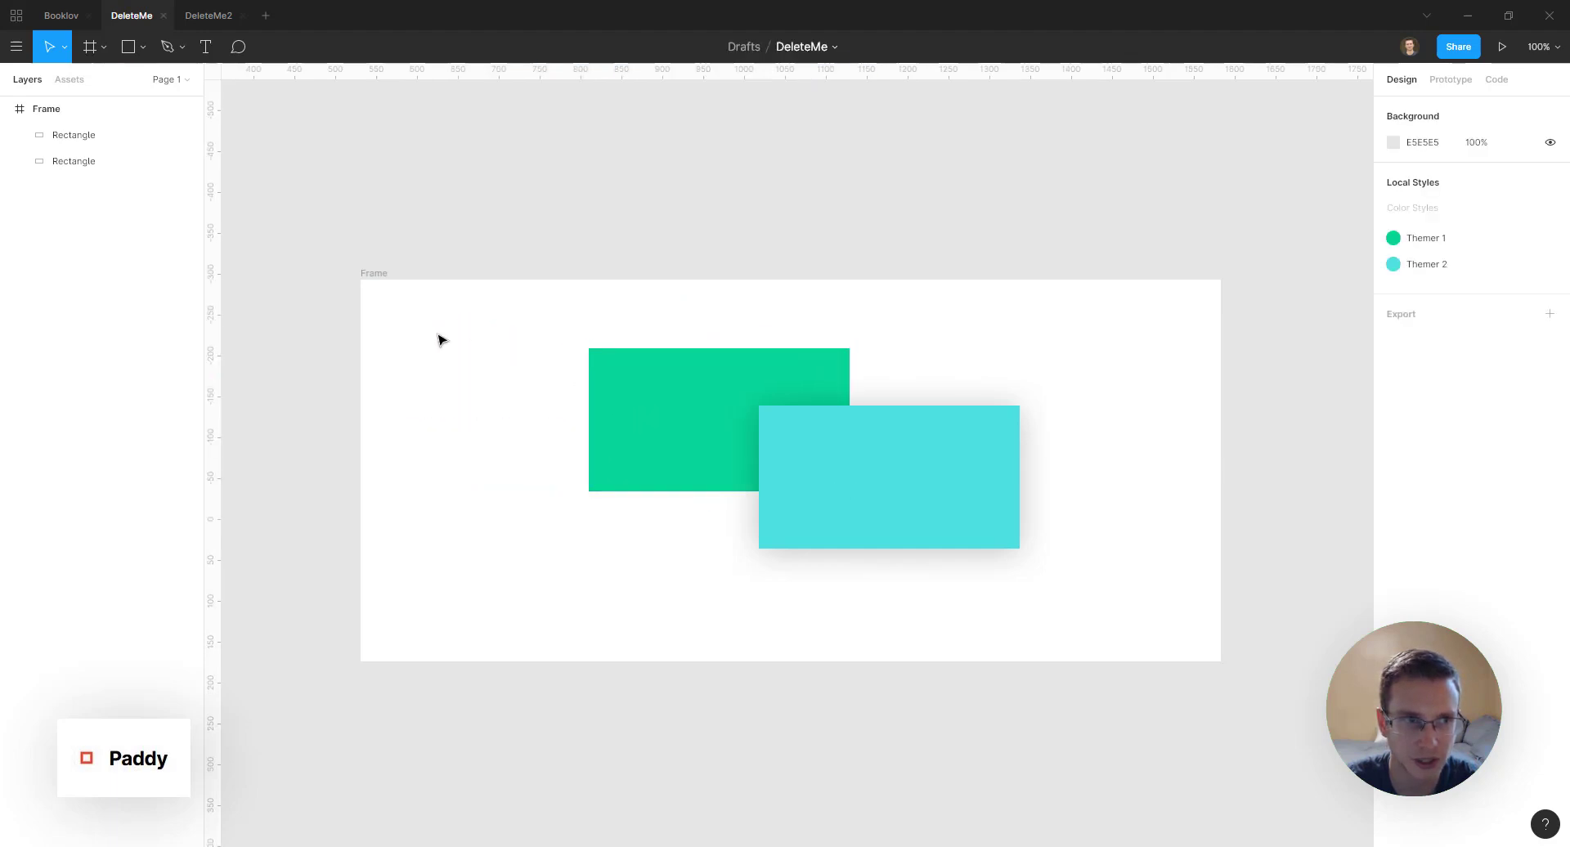
{"action": "left_click", "coordinate": [130, 49]}
Draw a grey rectangle over the frame and resize it to 962×395
{"action": "left_click", "coordinate": [143, 50]}
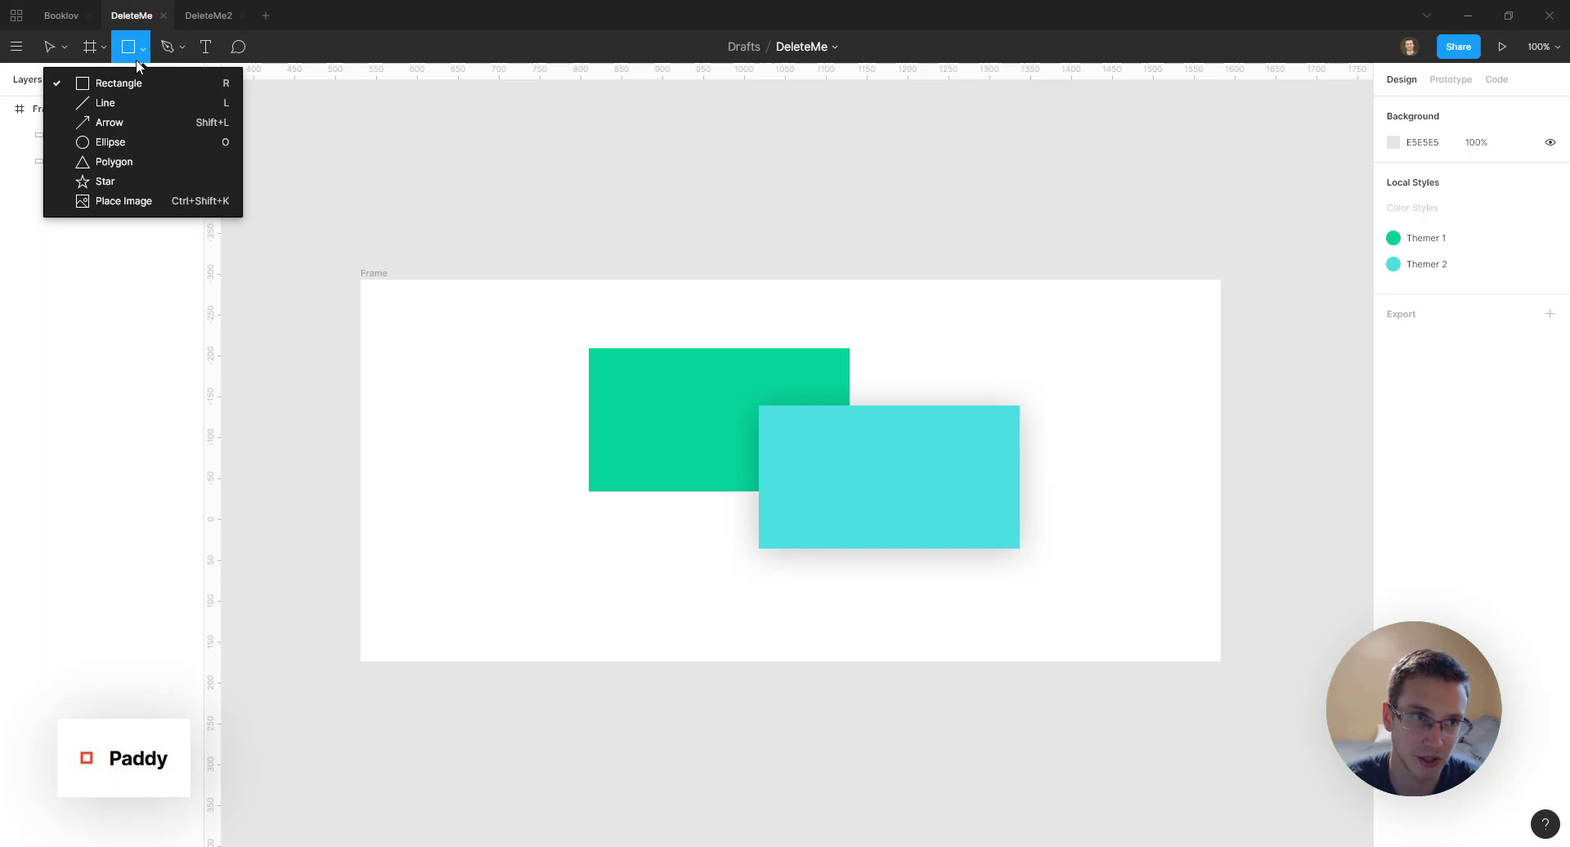
{"action": "left_click", "coordinate": [144, 81]}
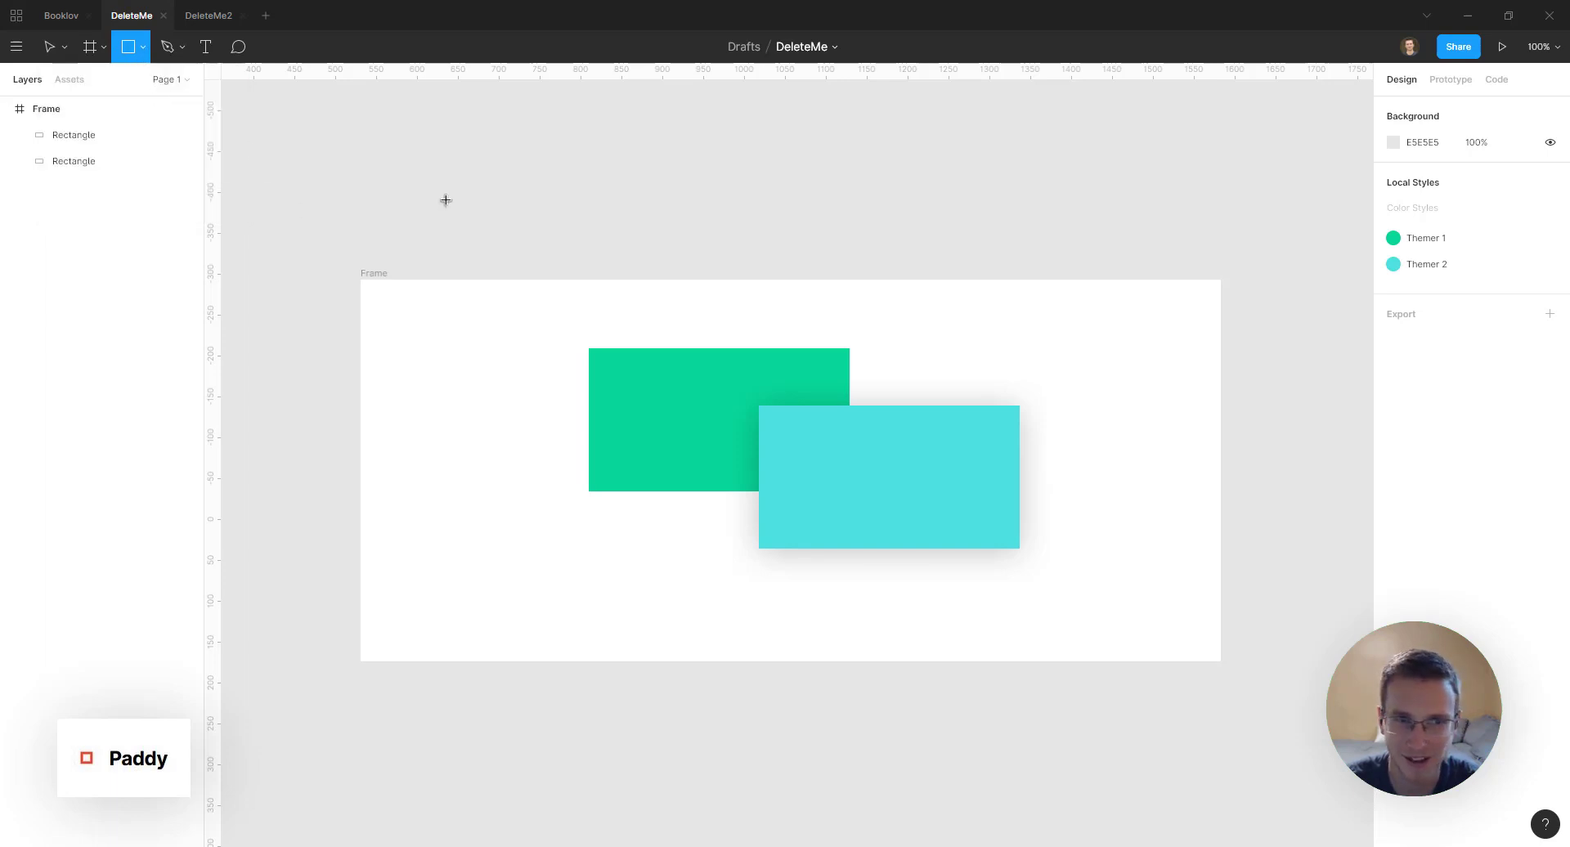
{"action": "left_click_drag", "start_coordinate": [361, 280], "coordinate": [1221, 661]}
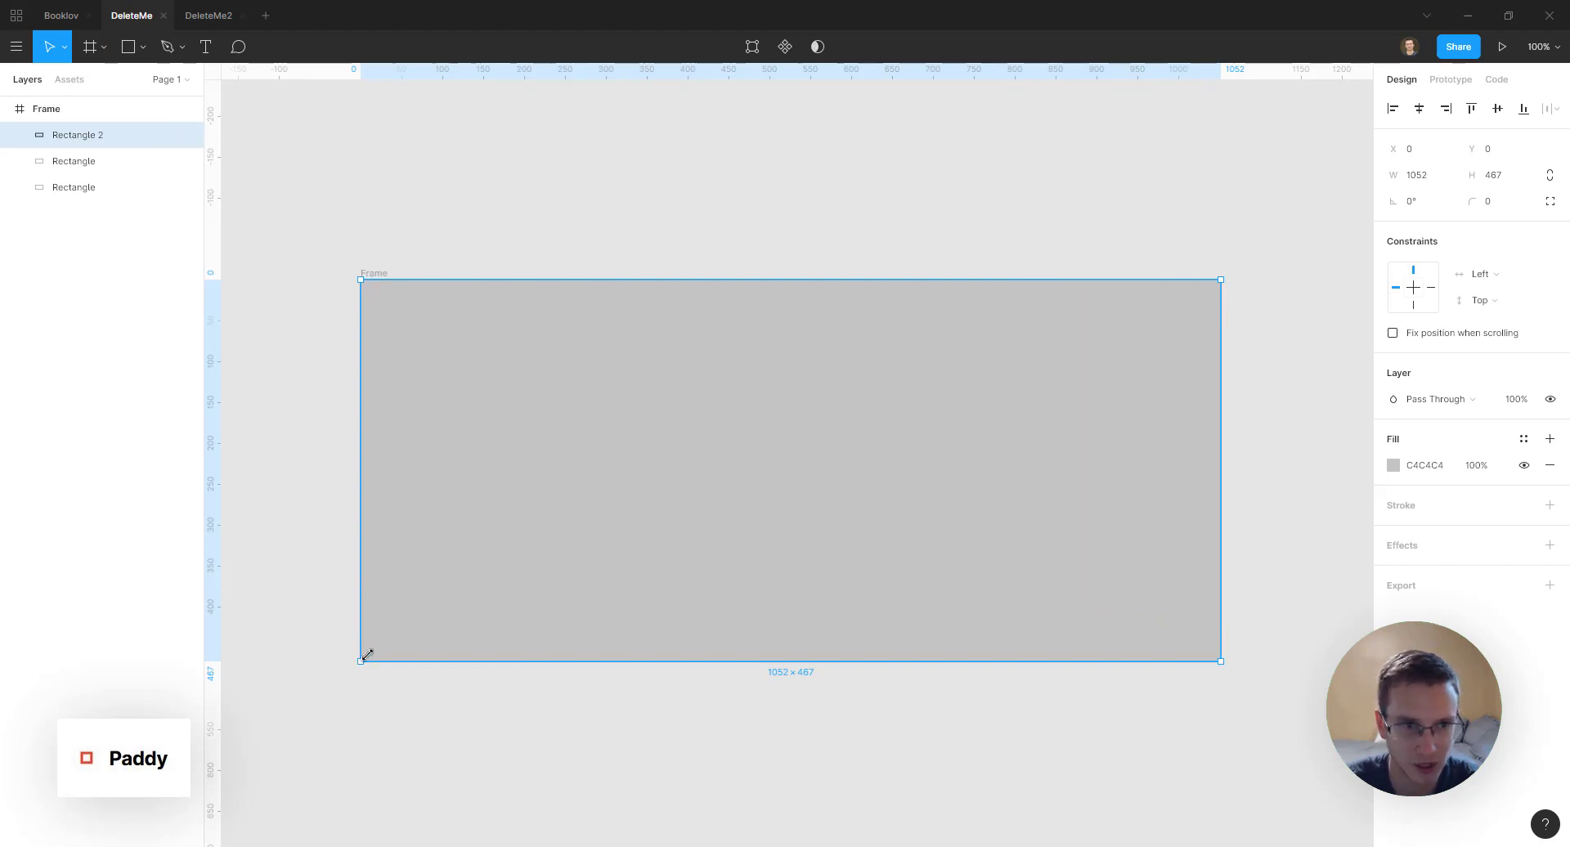
{"action": "left_click_drag", "start_coordinate": [366, 654], "coordinate": [426, 618]}
{"action": "left_click_drag", "start_coordinate": [427, 533], "coordinate": [396, 534]}
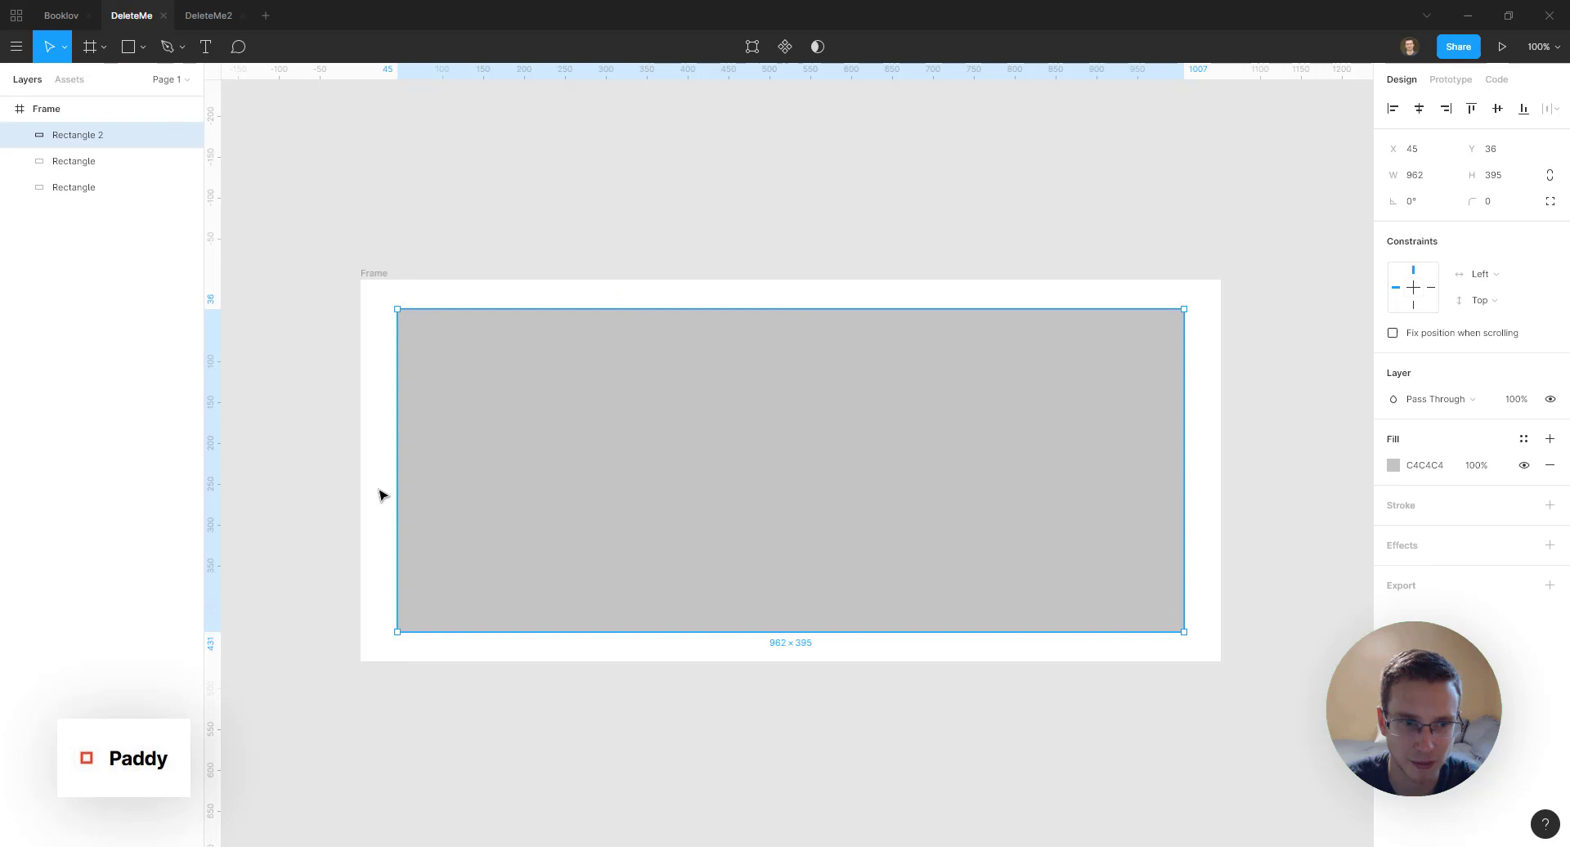
{"action": "left_click", "coordinate": [336, 438]}
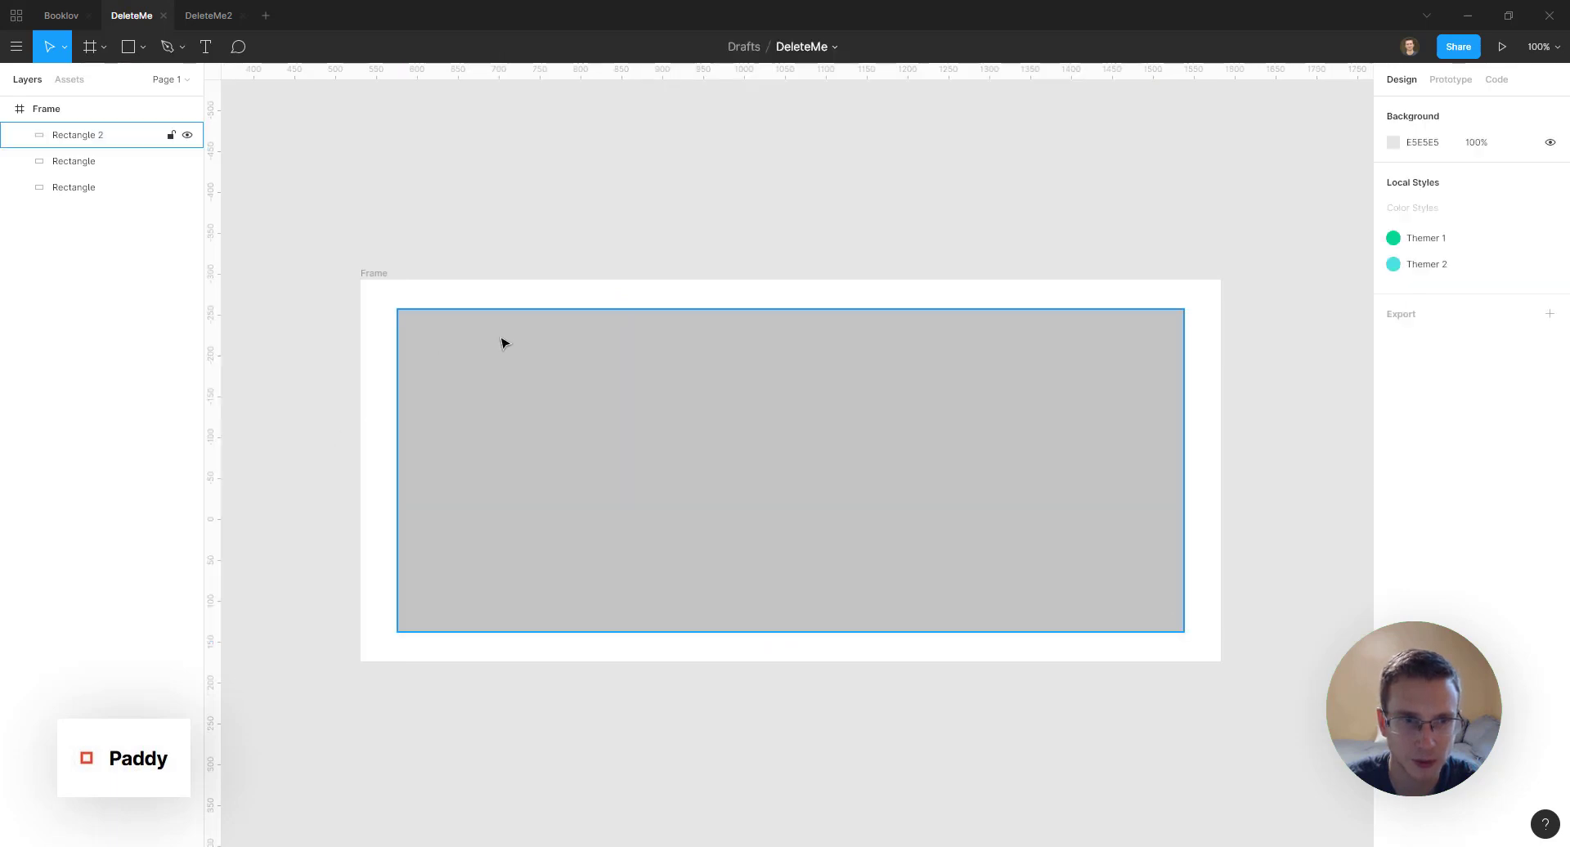
Run Paddy's Update padding on the frame
{"action": "left_click", "coordinate": [378, 275]}
{"action": "right_click", "coordinate": [379, 275]}
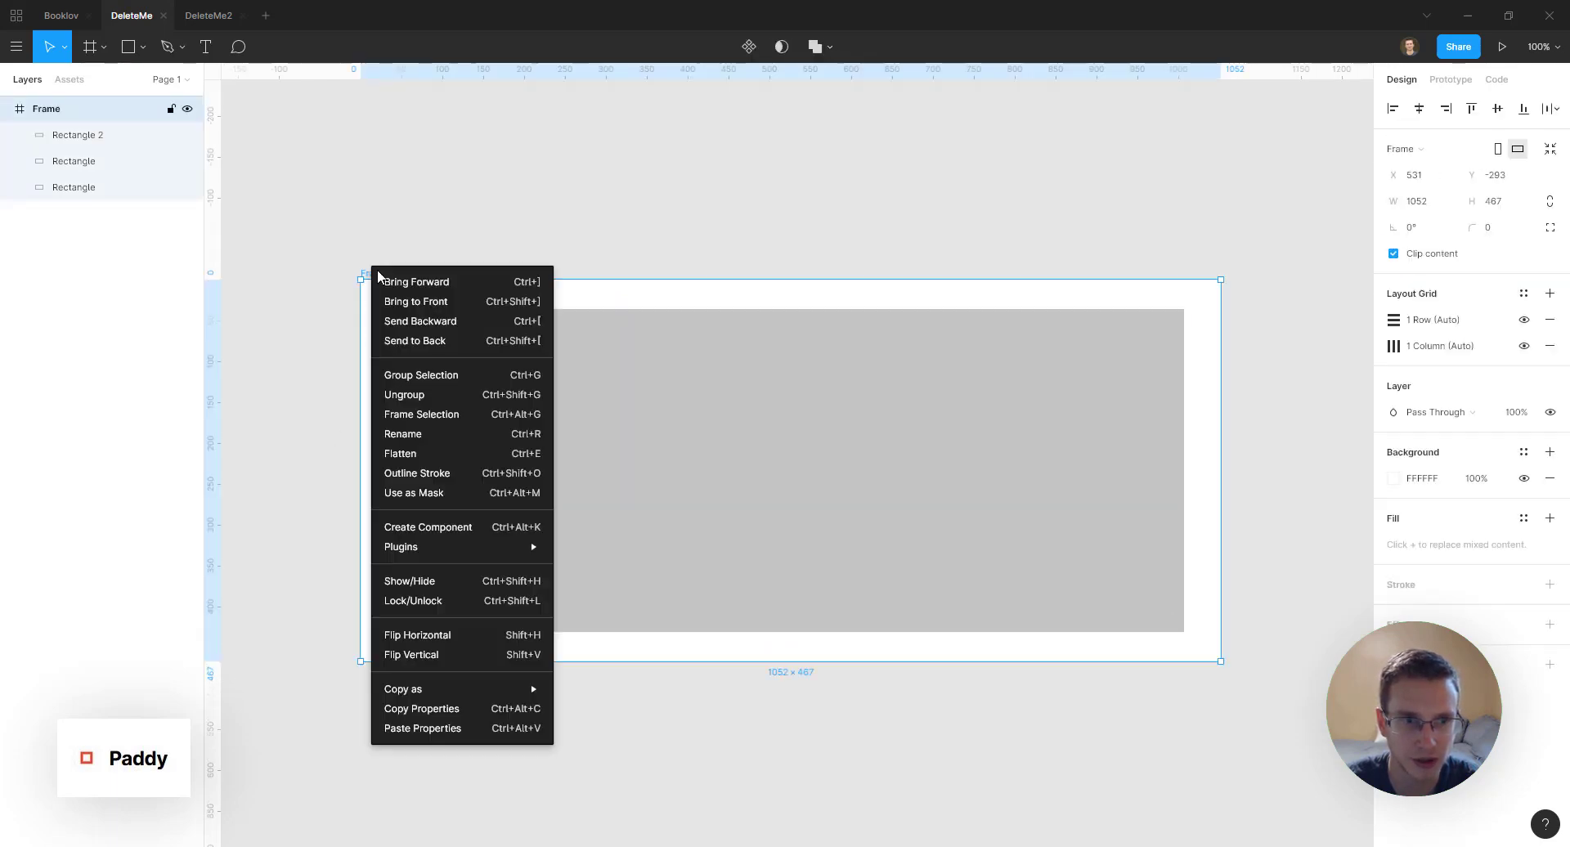
{"action": "mouse_move", "coordinate": [474, 545]}
{"action": "mouse_move", "coordinate": [639, 624]}
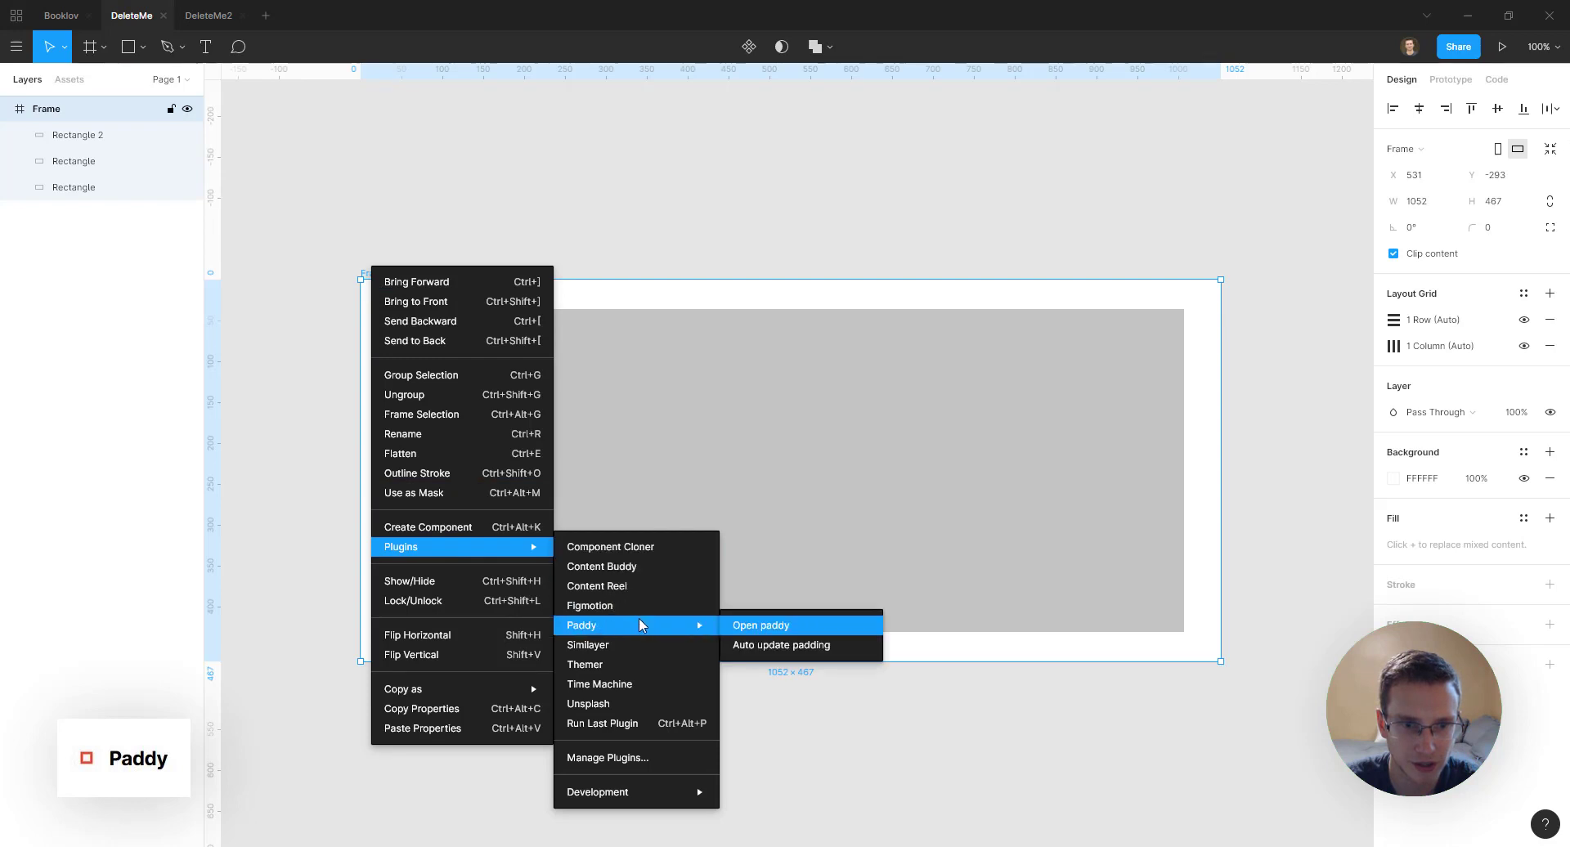
{"action": "left_click", "coordinate": [802, 625]}
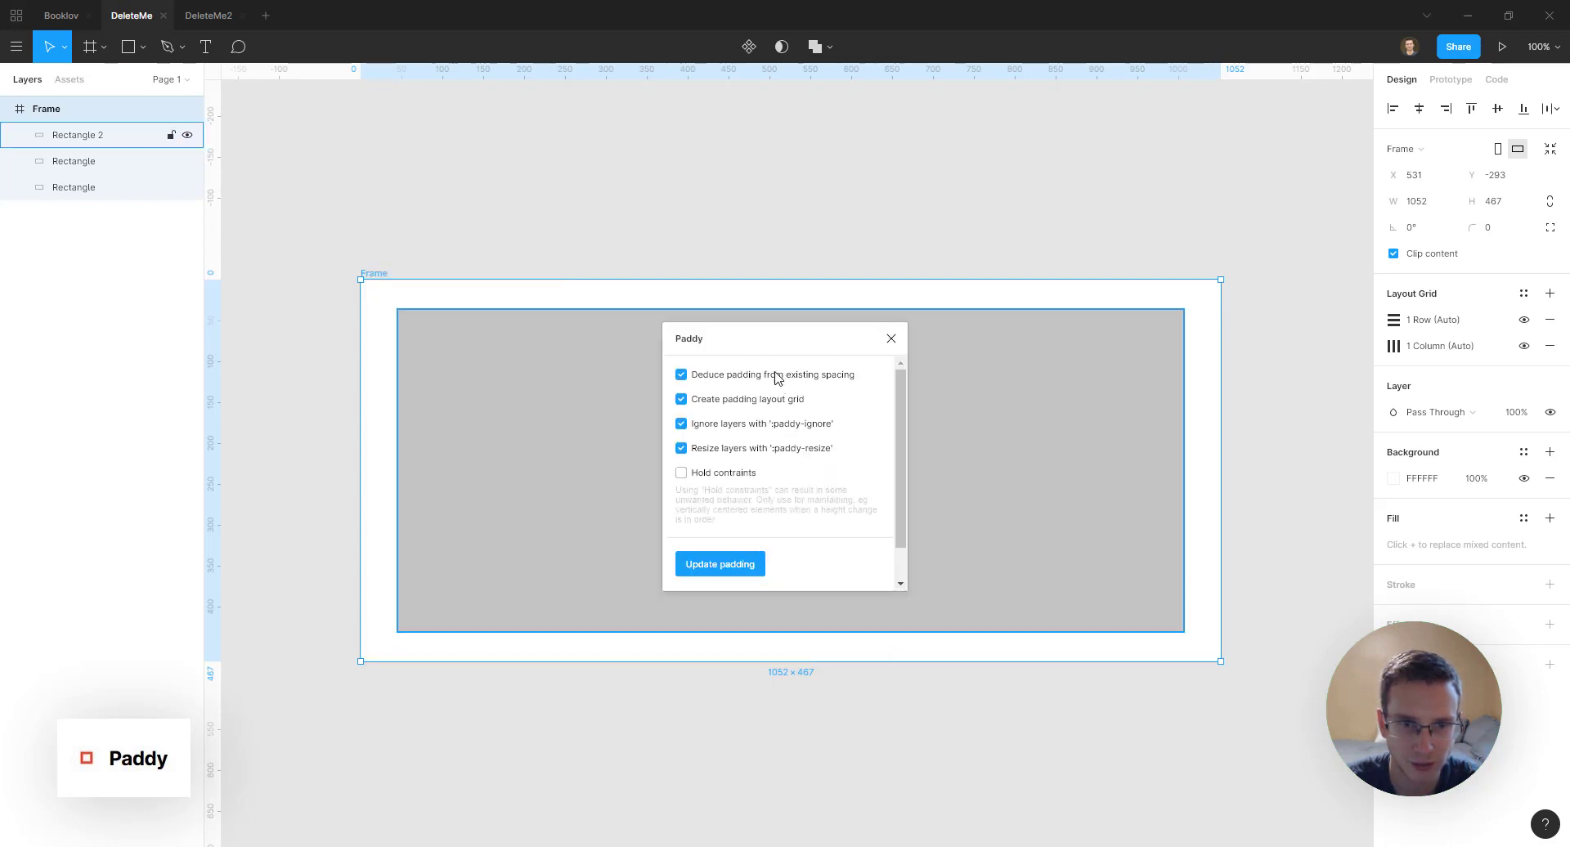
{"action": "left_click", "coordinate": [719, 566]}
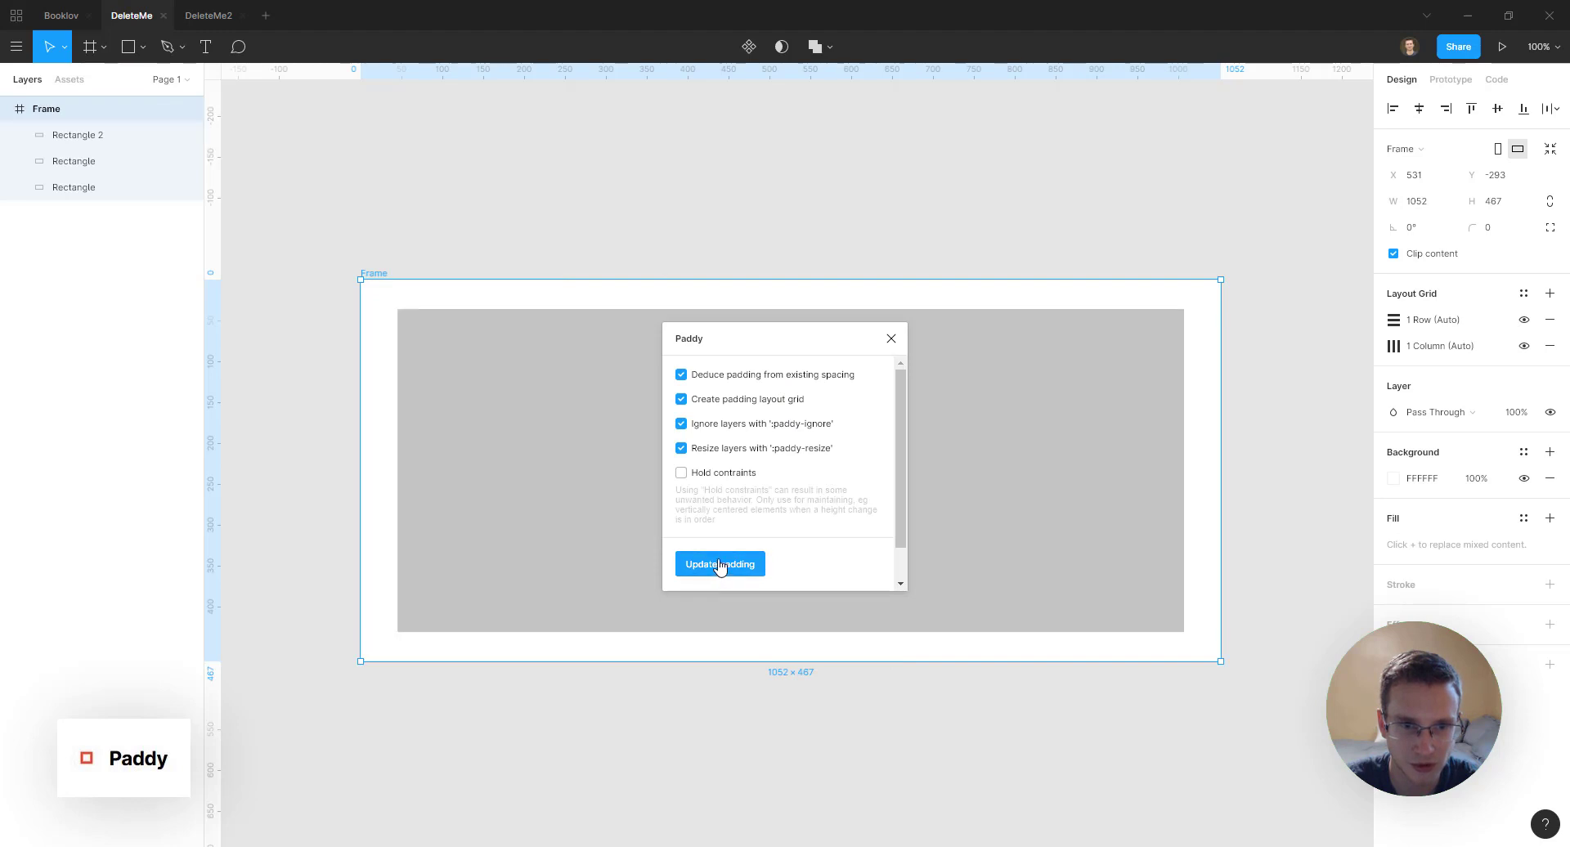
{"action": "scroll", "coordinate": [812, 465], "scroll_direction": "down", "scroll_amount": 1}
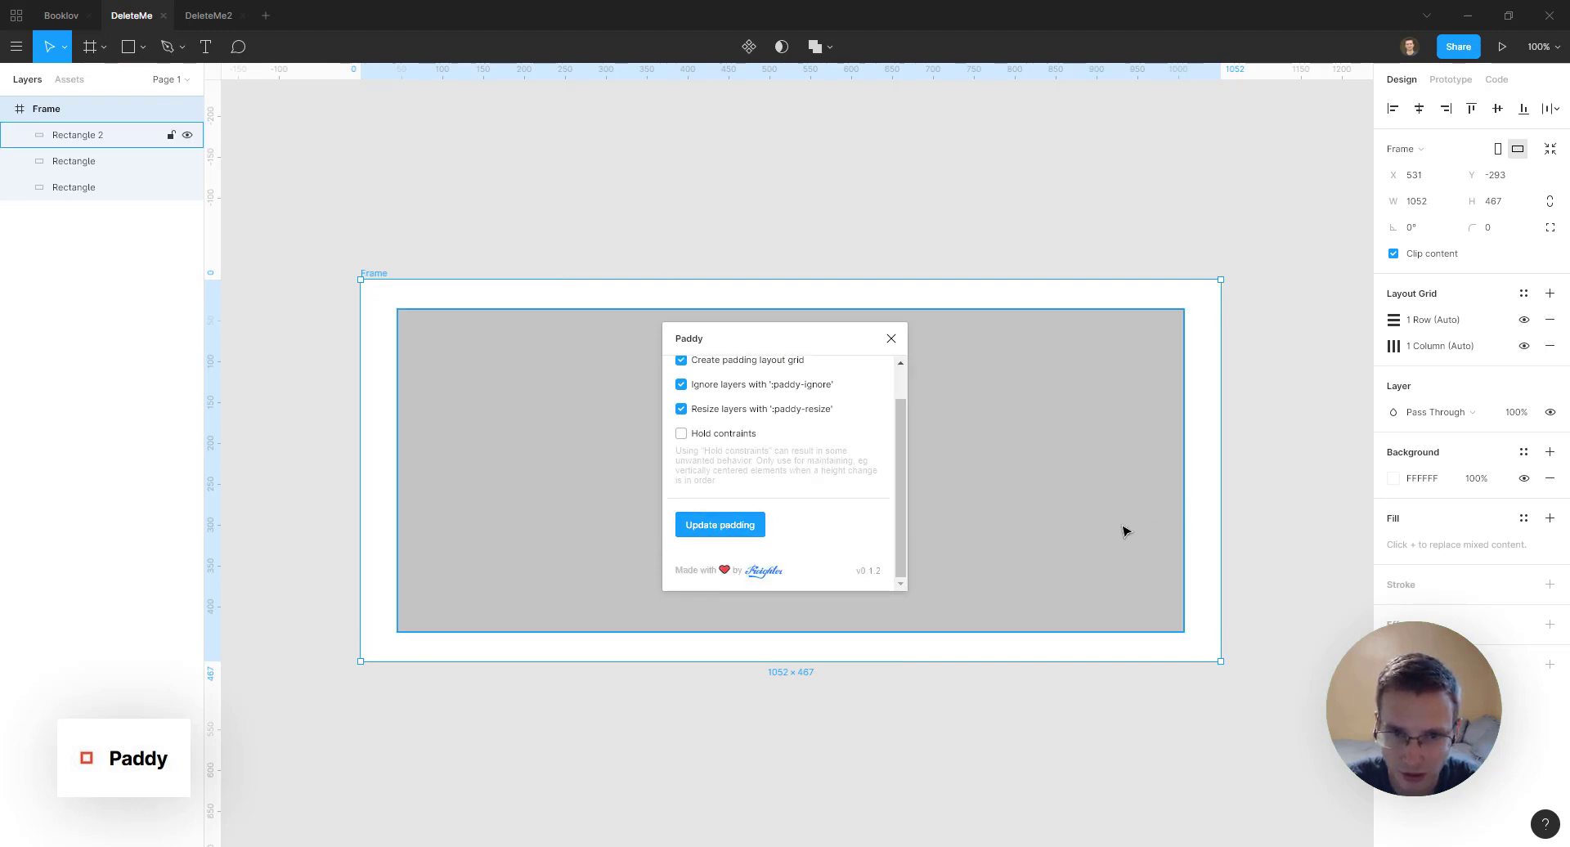
{"action": "scroll", "coordinate": [802, 482], "scroll_direction": "up", "scroll_amount": 1}
Select the frame and then the grey Rectangle 2 to inspect them
{"action": "left_click", "coordinate": [433, 268]}
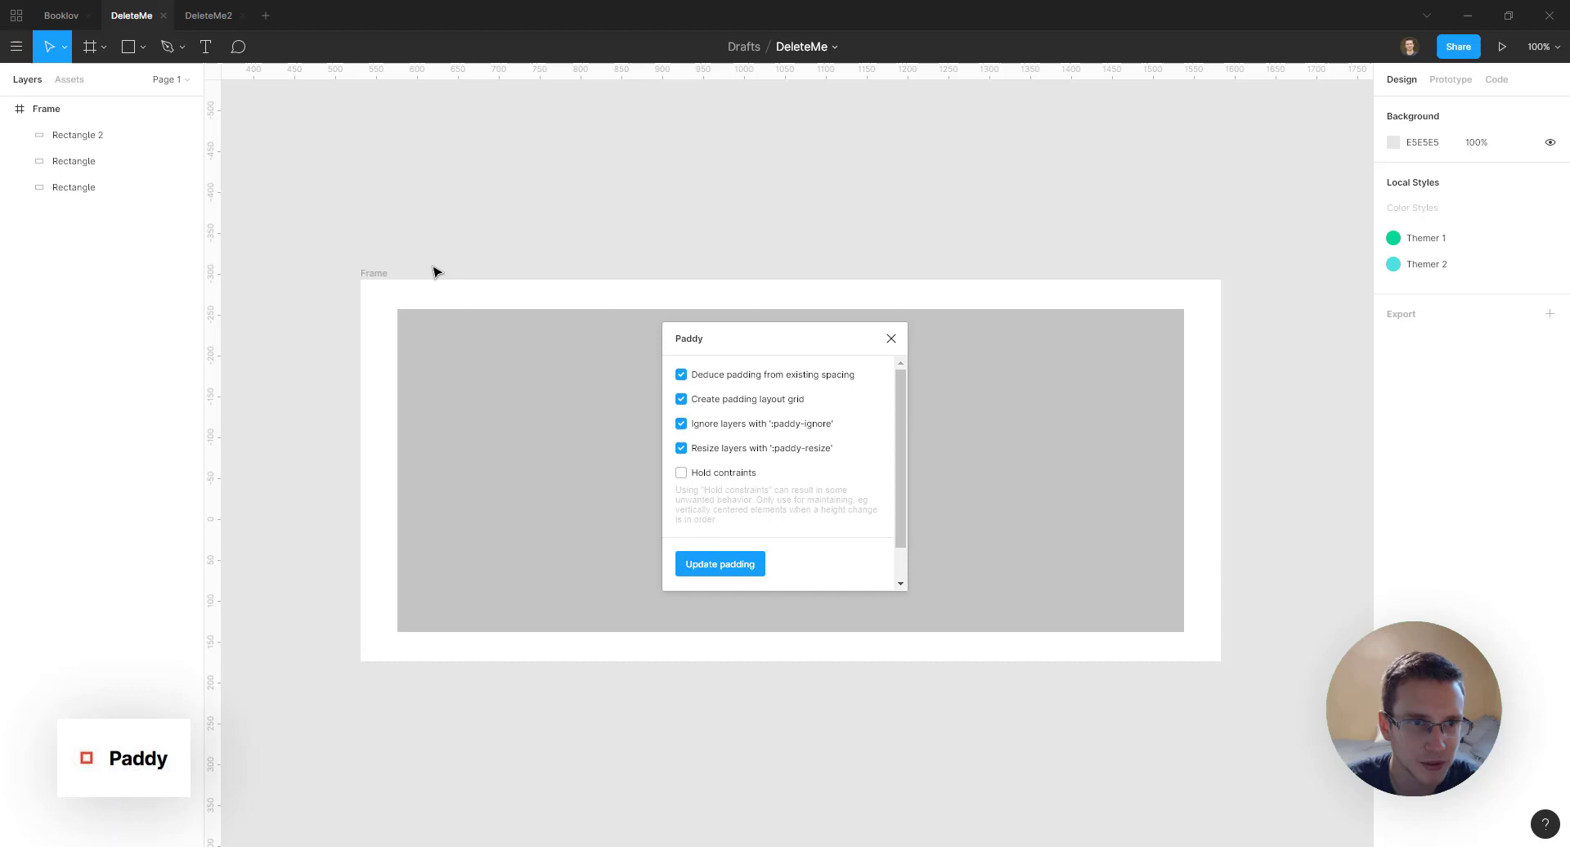
{"action": "left_click", "coordinate": [423, 316]}
{"action": "left_click", "coordinate": [1112, 254]}
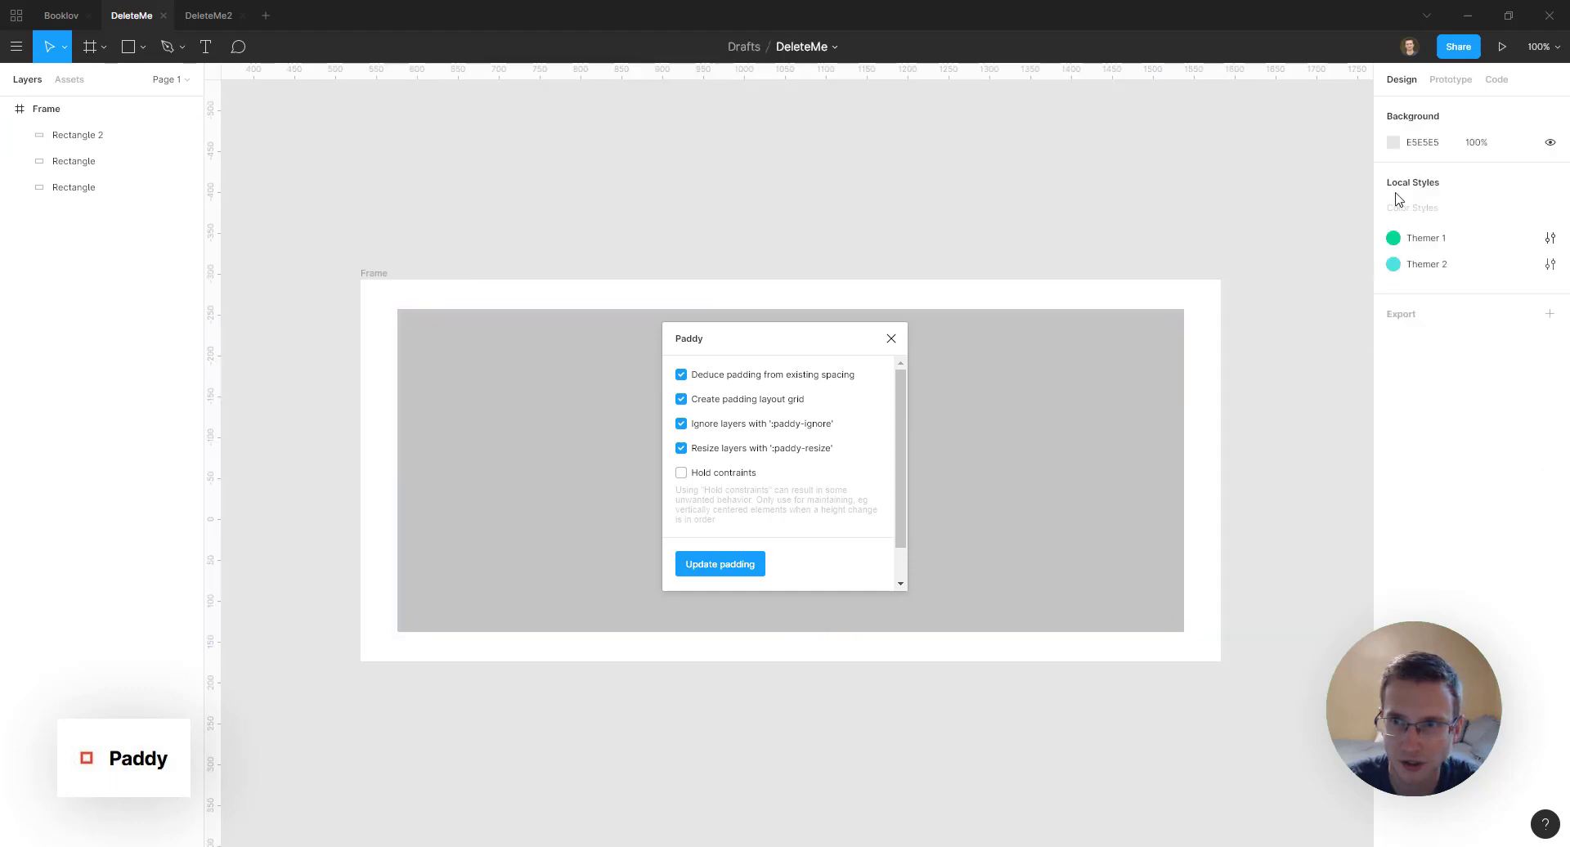
{"action": "left_click", "coordinate": [76, 119]}
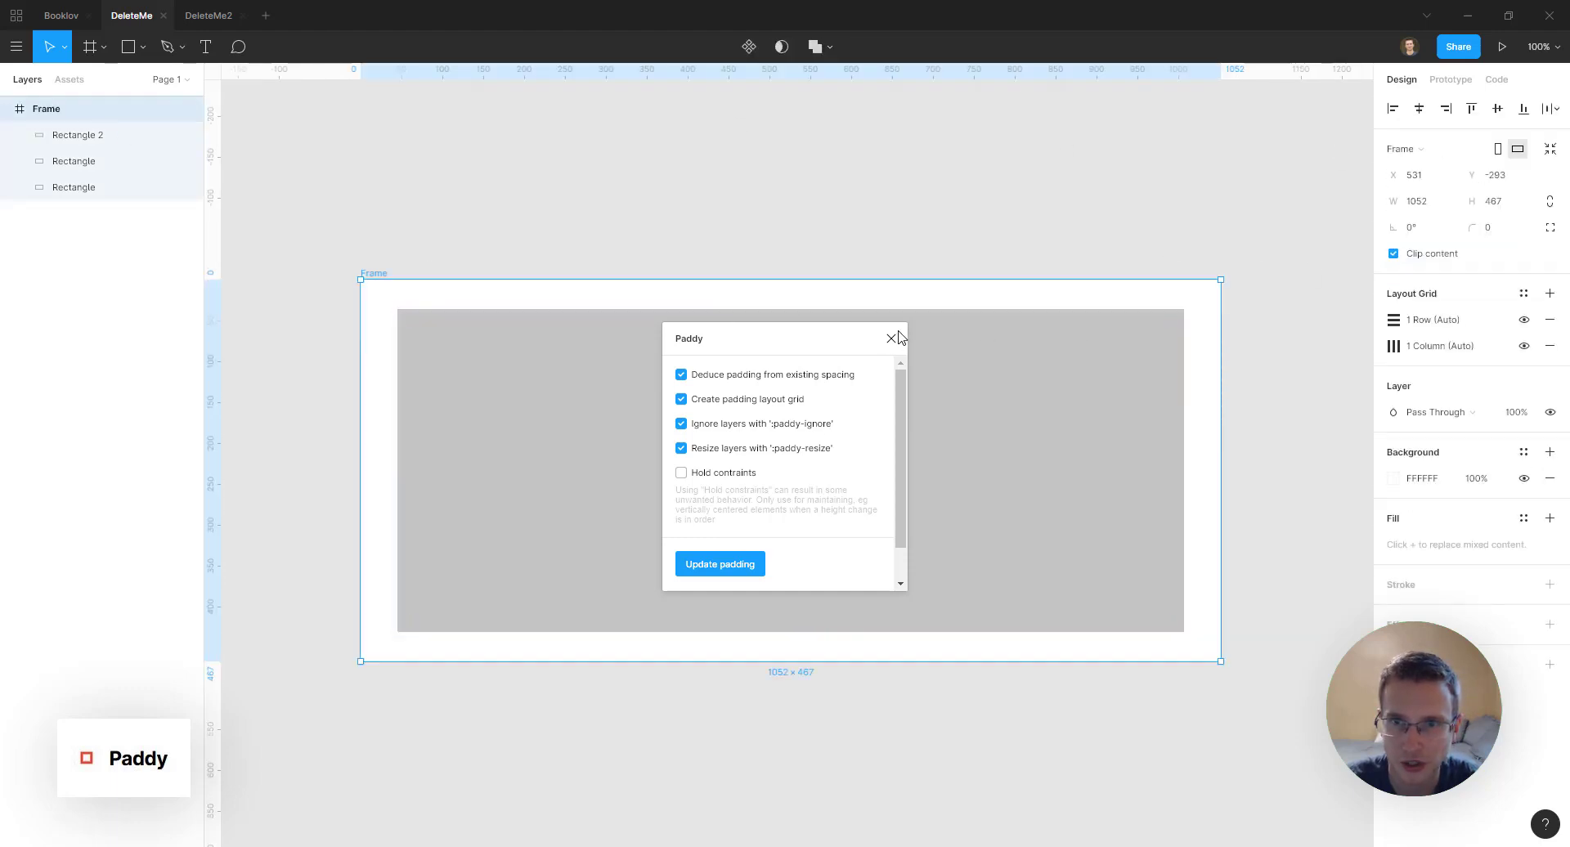
{"action": "left_click", "coordinate": [970, 383]}
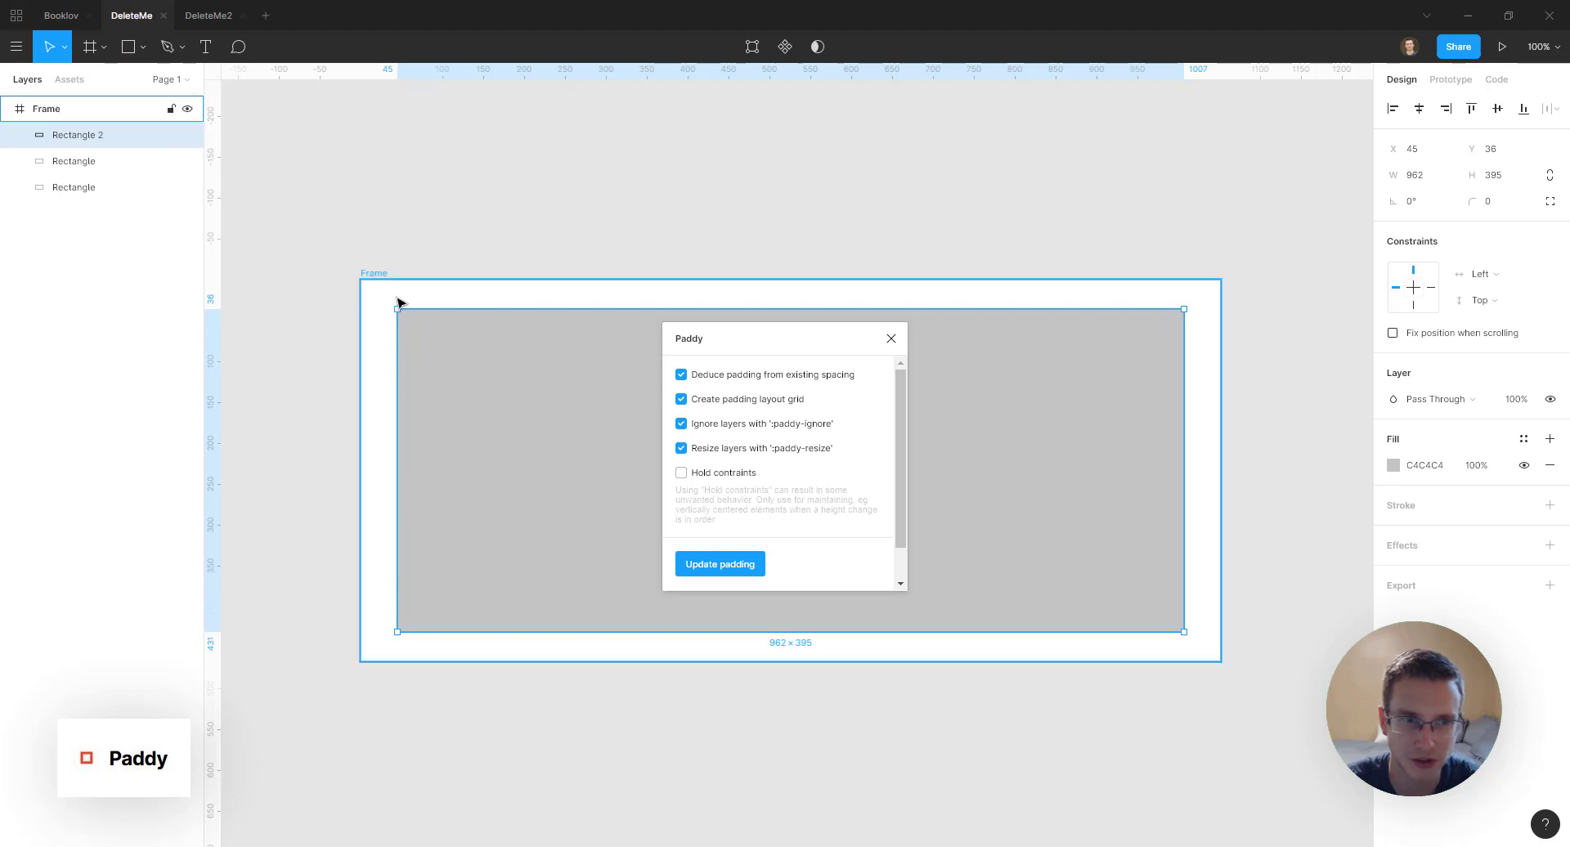
Hide Rectangle 2 and show the frame's layout grids
{"action": "left_click", "coordinate": [187, 137]}
{"action": "left_click", "coordinate": [454, 269]}
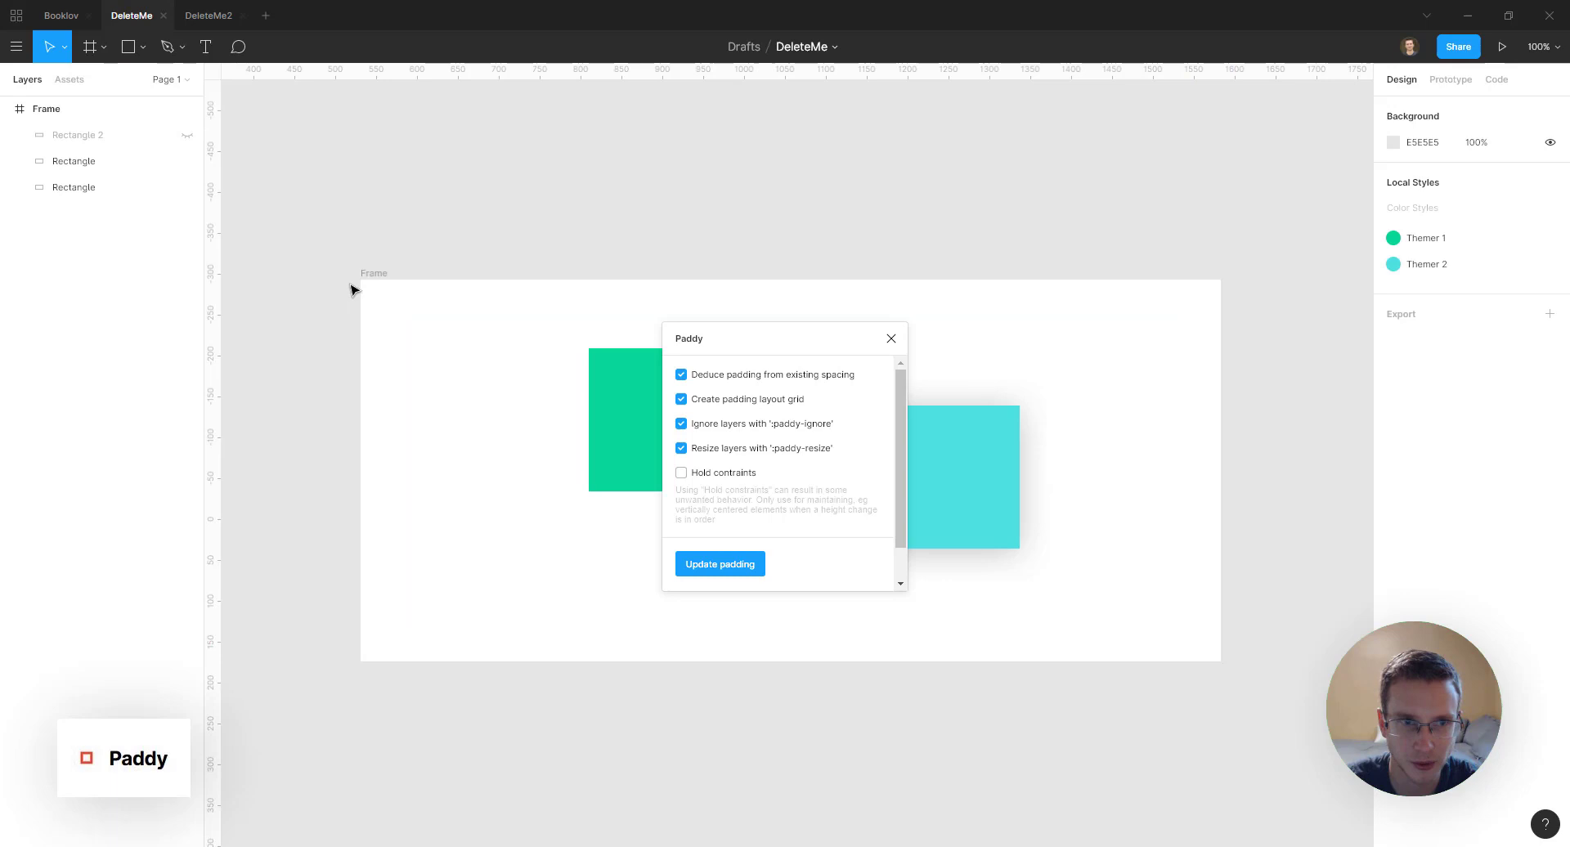
{"action": "key", "text": "ctrl+shift+4"}
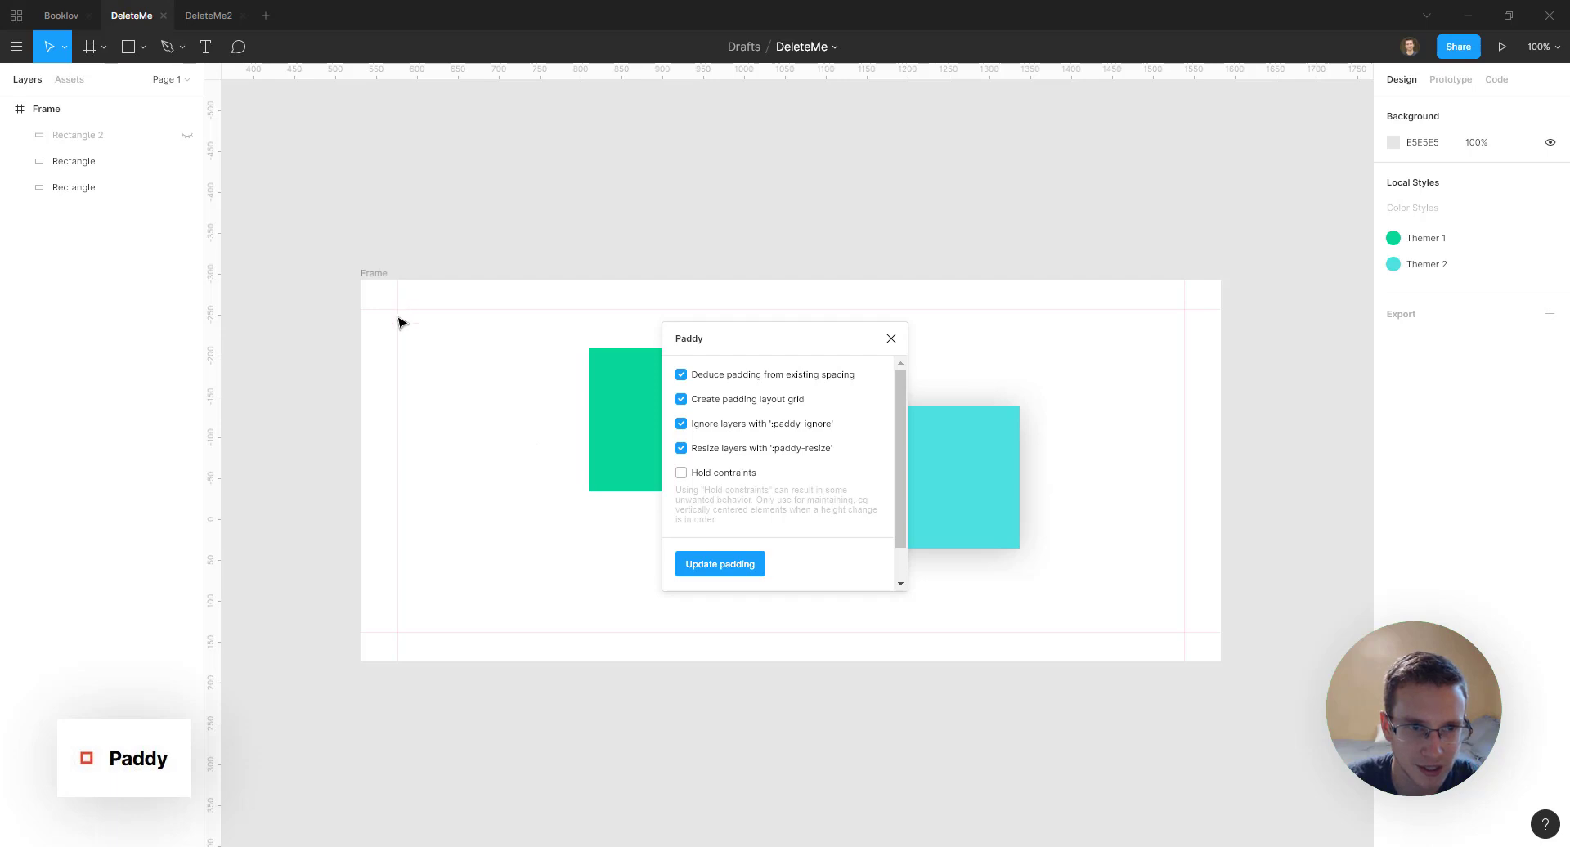
{"action": "left_click", "coordinate": [374, 273]}
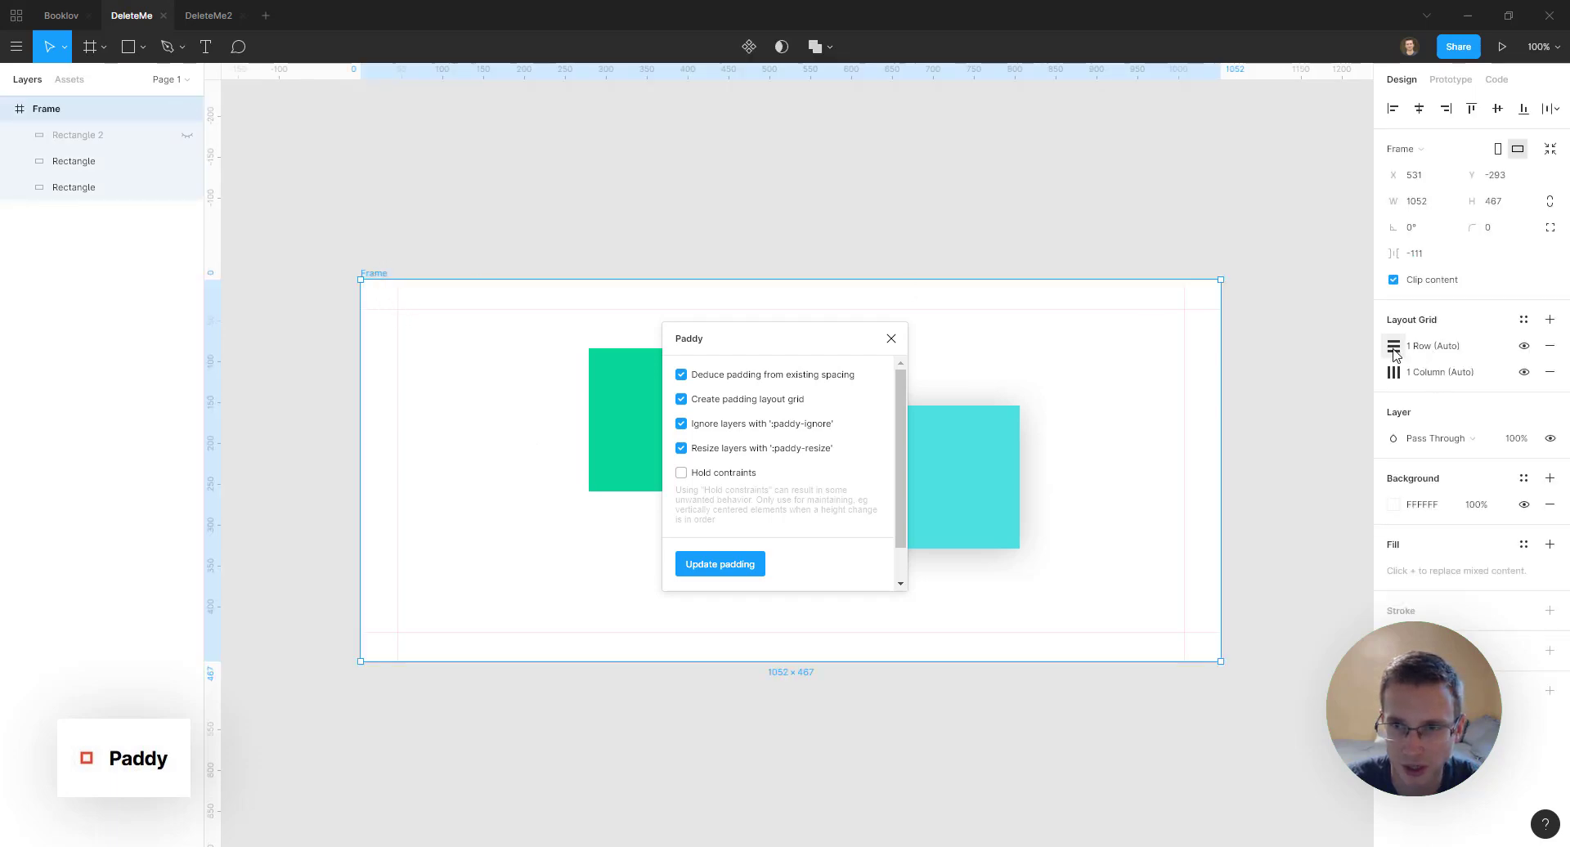
{"action": "left_click", "coordinate": [1274, 341]}
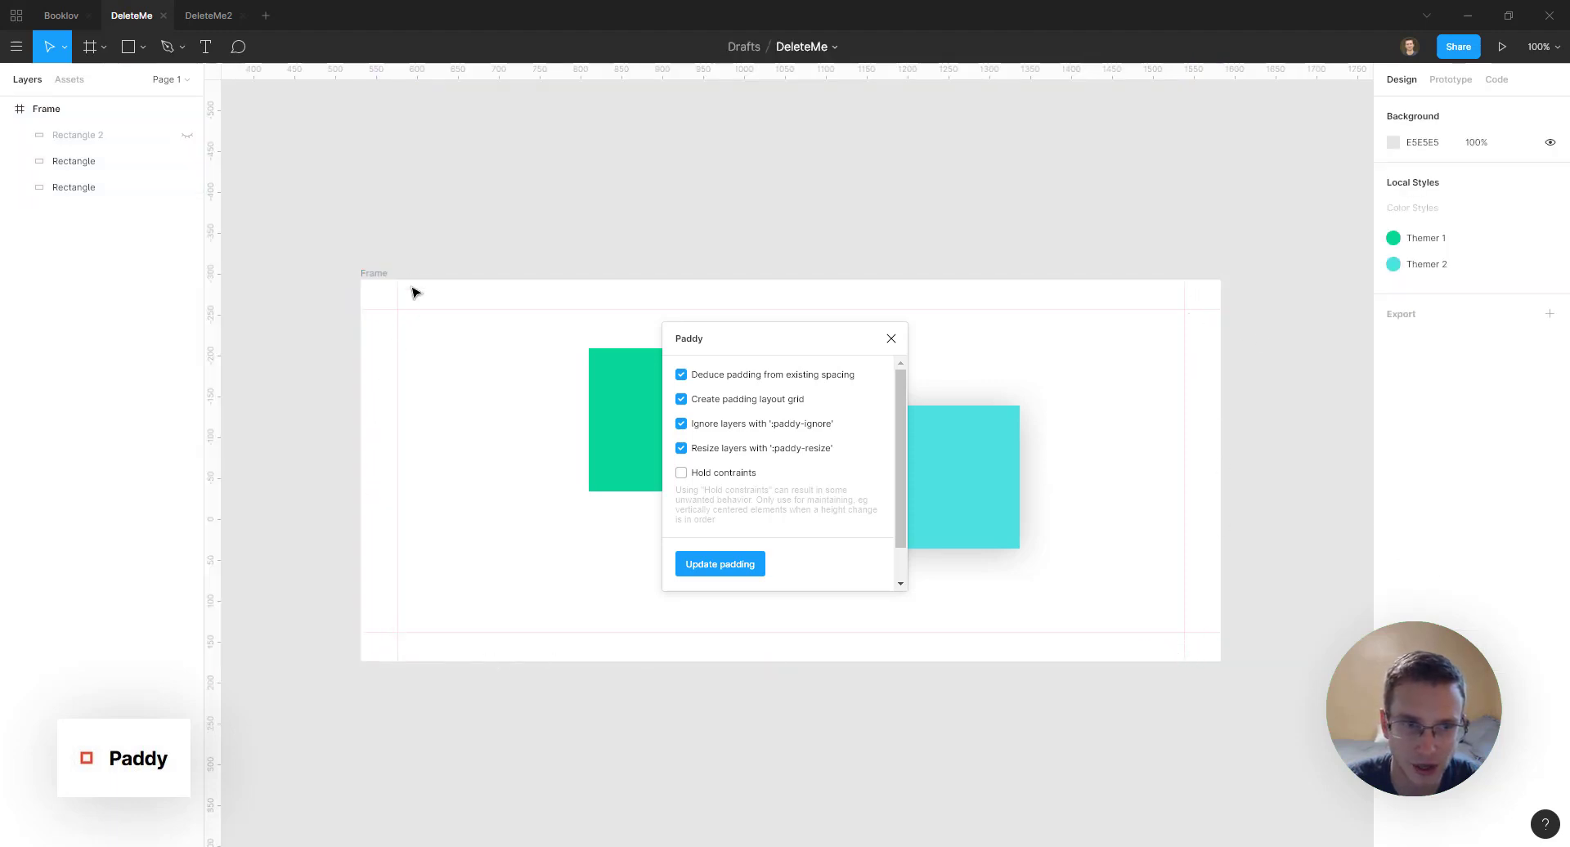
Close Paddy and move the green rectangle to X 246, Y 90
{"action": "left_click", "coordinate": [890, 338]}
{"action": "left_click", "coordinate": [720, 398]}
{"action": "mouse_move", "coordinate": [720, 398]}
{"action": "left_mouse_down"}
{"action": "mouse_move", "coordinate": [561, 413]}
{"action": "mouse_move", "coordinate": [519, 375]}
{"action": "mouse_move", "coordinate": [529, 360]}
{"action": "mouse_move", "coordinate": [561, 414]}
{"action": "mouse_move", "coordinate": [543, 365]}
{"action": "mouse_move", "coordinate": [569, 391]}
{"action": "mouse_move", "coordinate": [721, 426]}
{"action": "left_mouse_up"}
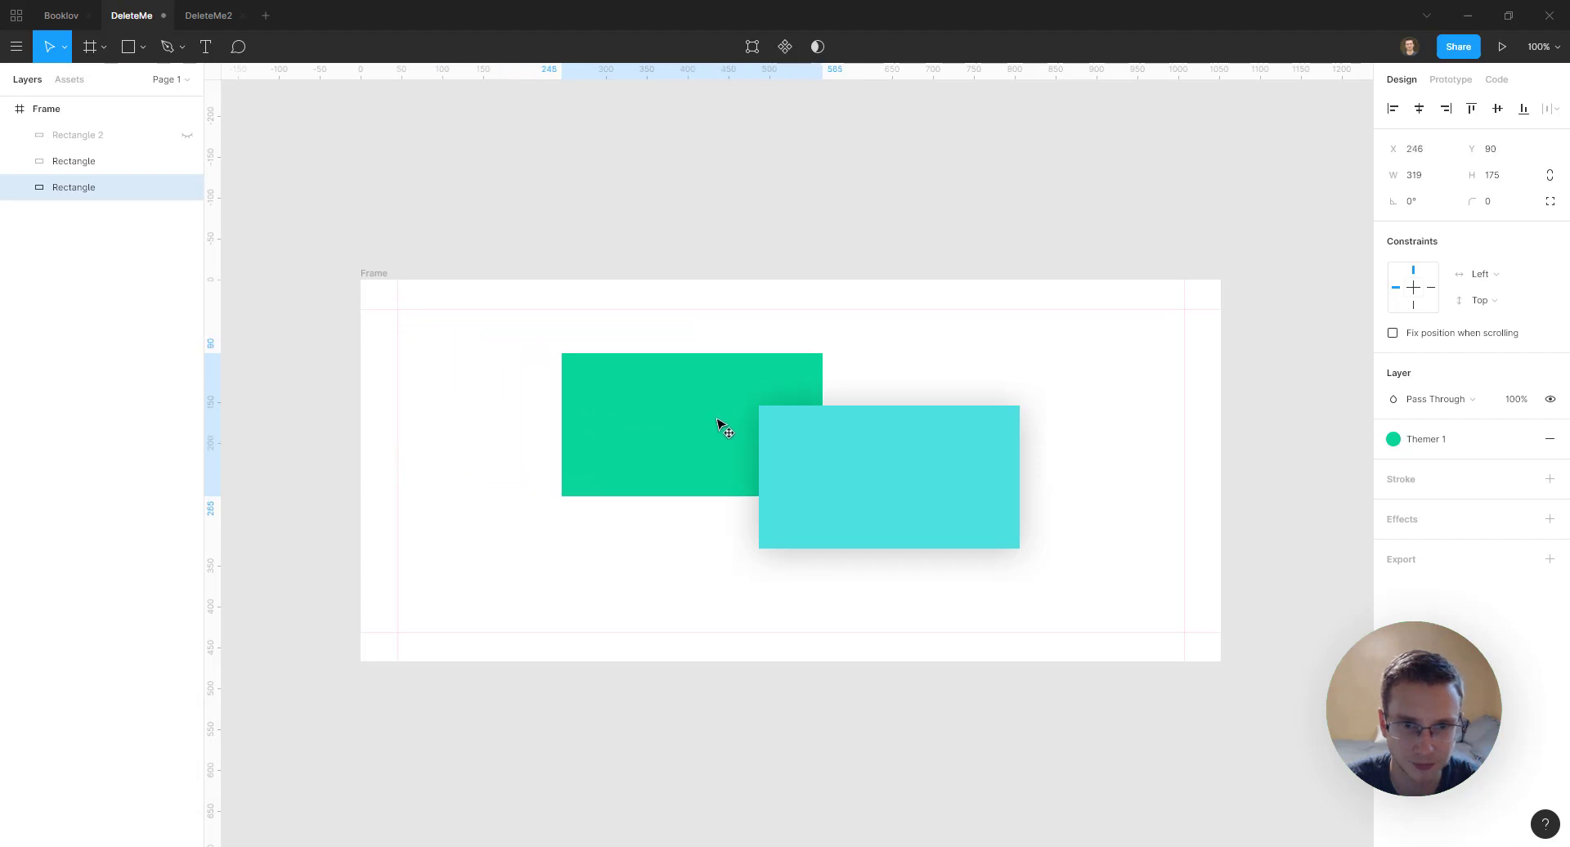
Launch Figmotion from the green rectangle's Plugins menu and choose Frame to animate
{"action": "right_click", "coordinate": [621, 415]}
{"action": "mouse_move", "coordinate": [708, 653]}
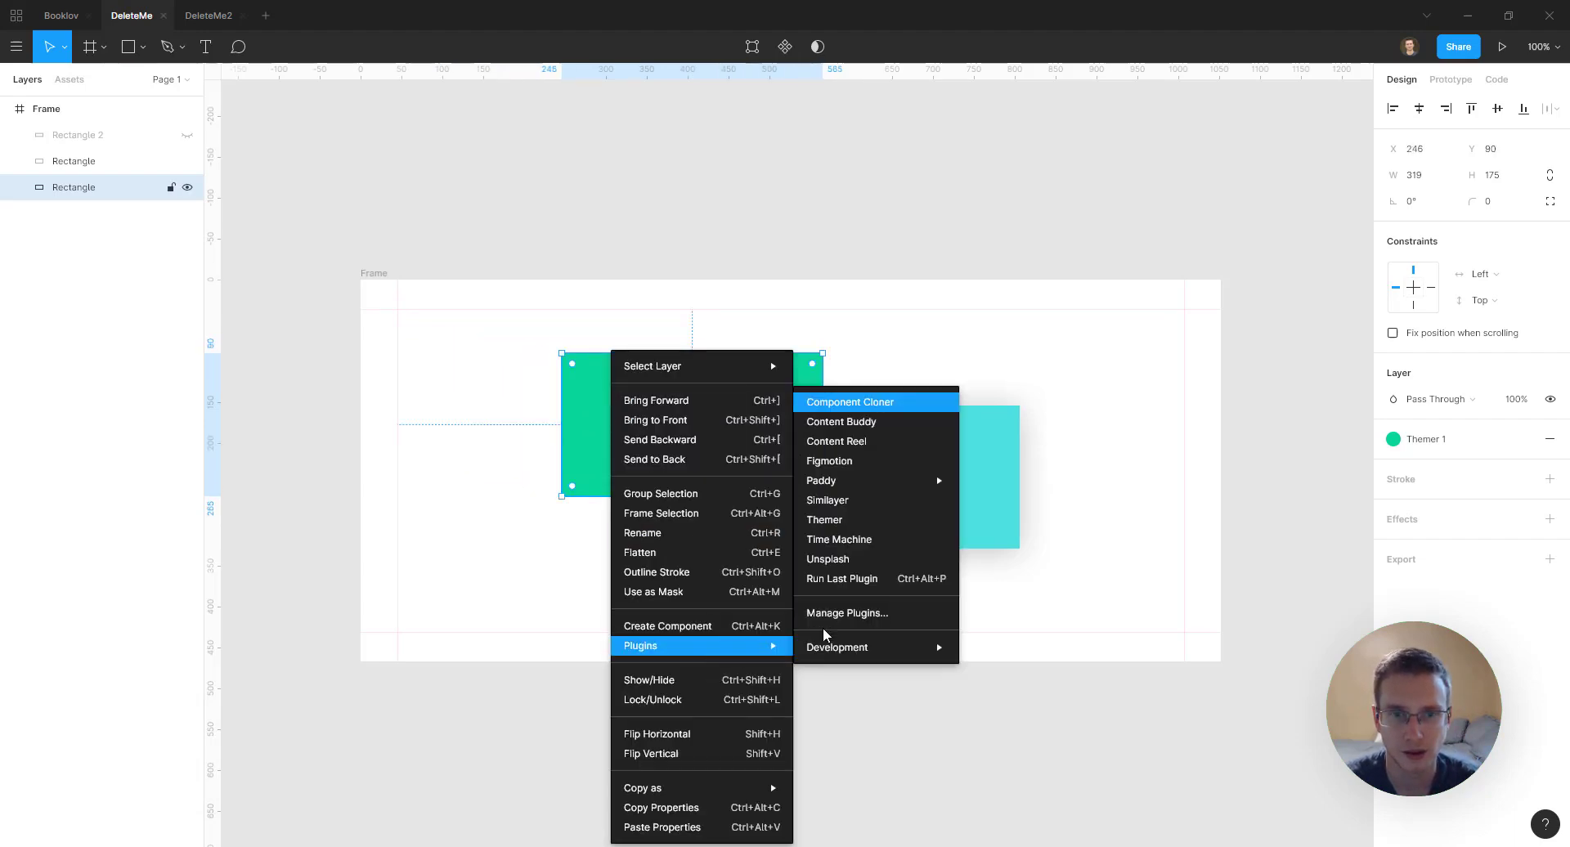
{"action": "left_click", "coordinate": [848, 468]}
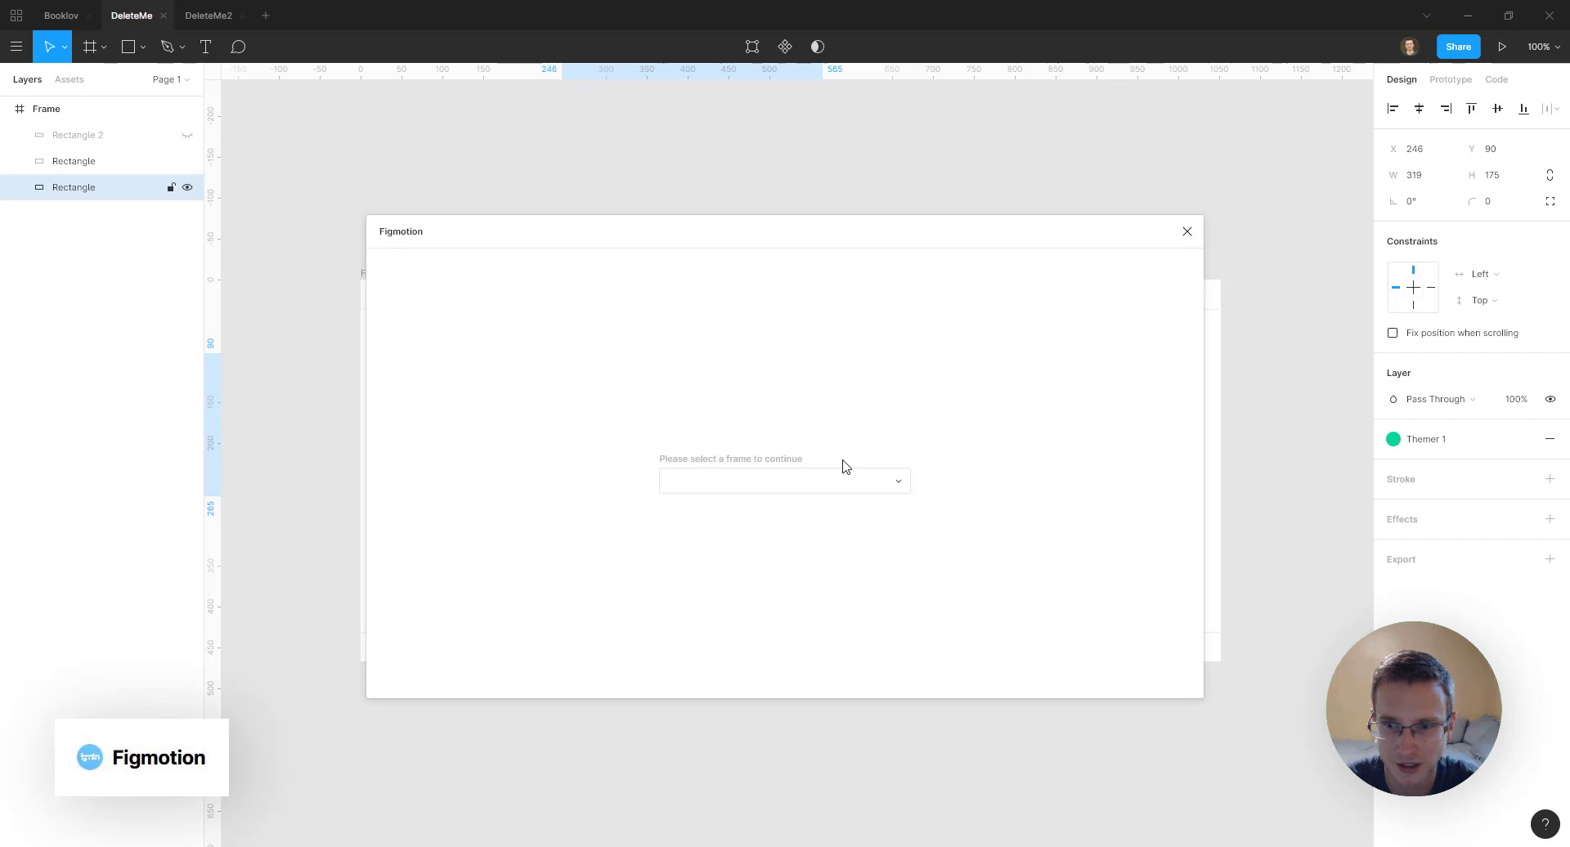
{"action": "left_click_drag", "start_coordinate": [625, 238], "coordinate": [1169, 248]}
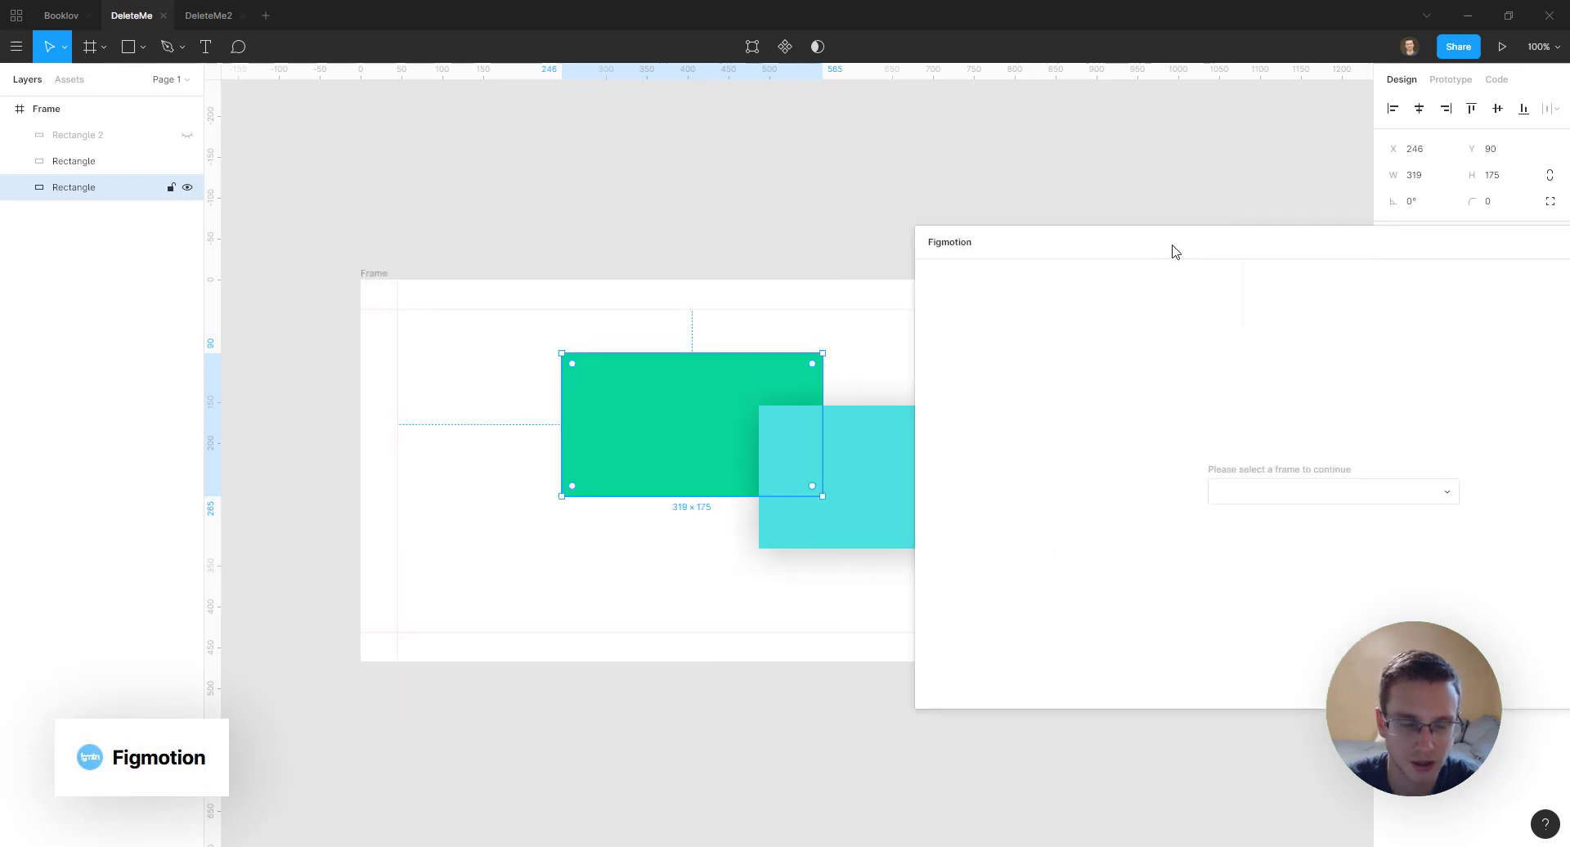
{"action": "left_click", "coordinate": [384, 275]}
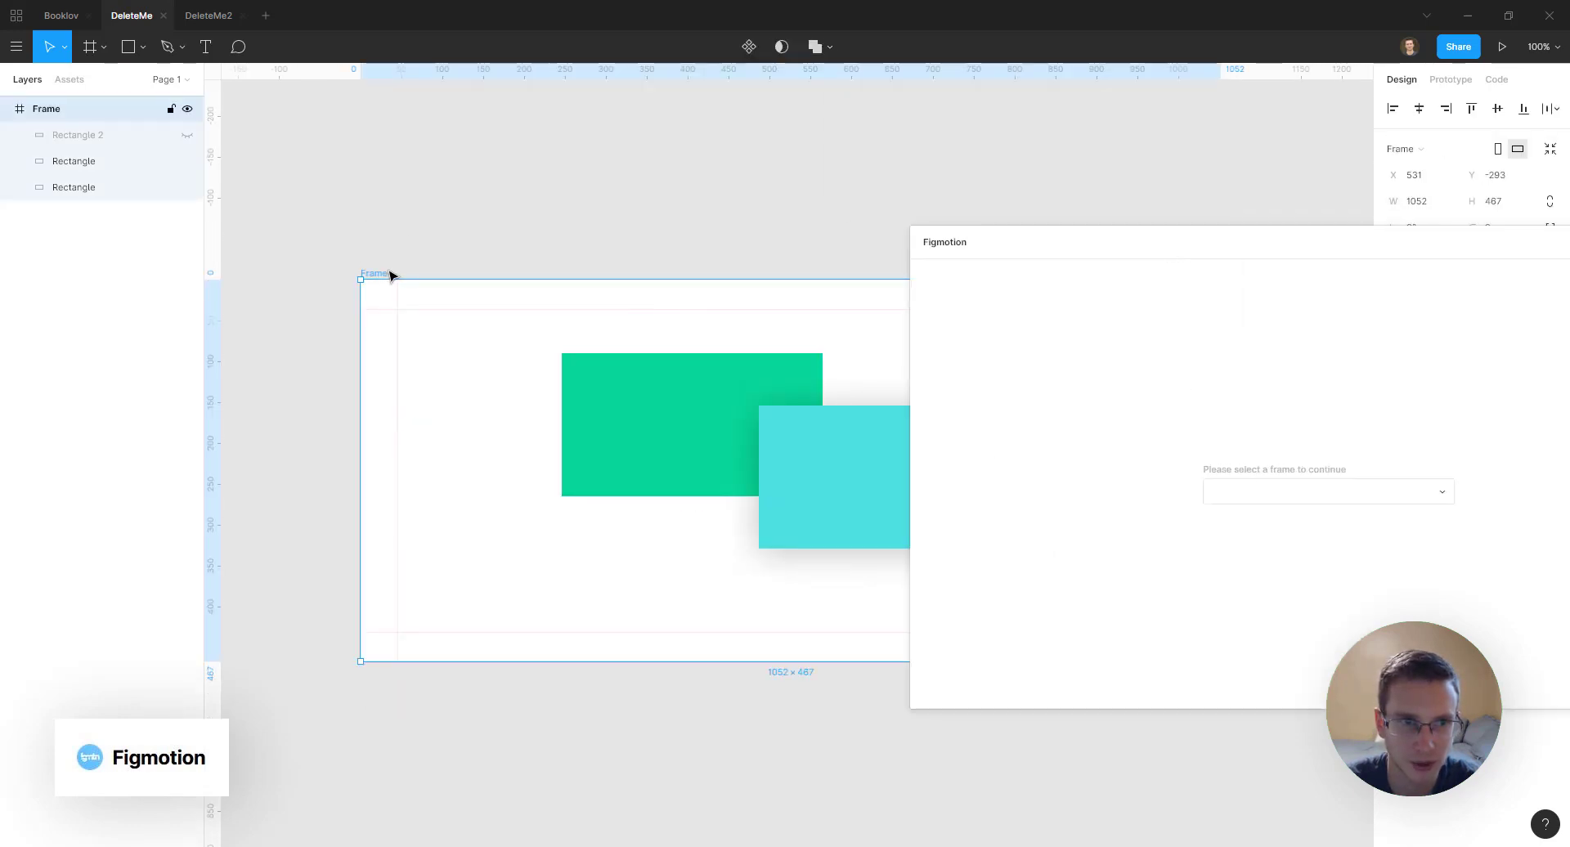
{"action": "left_click", "coordinate": [1254, 491]}
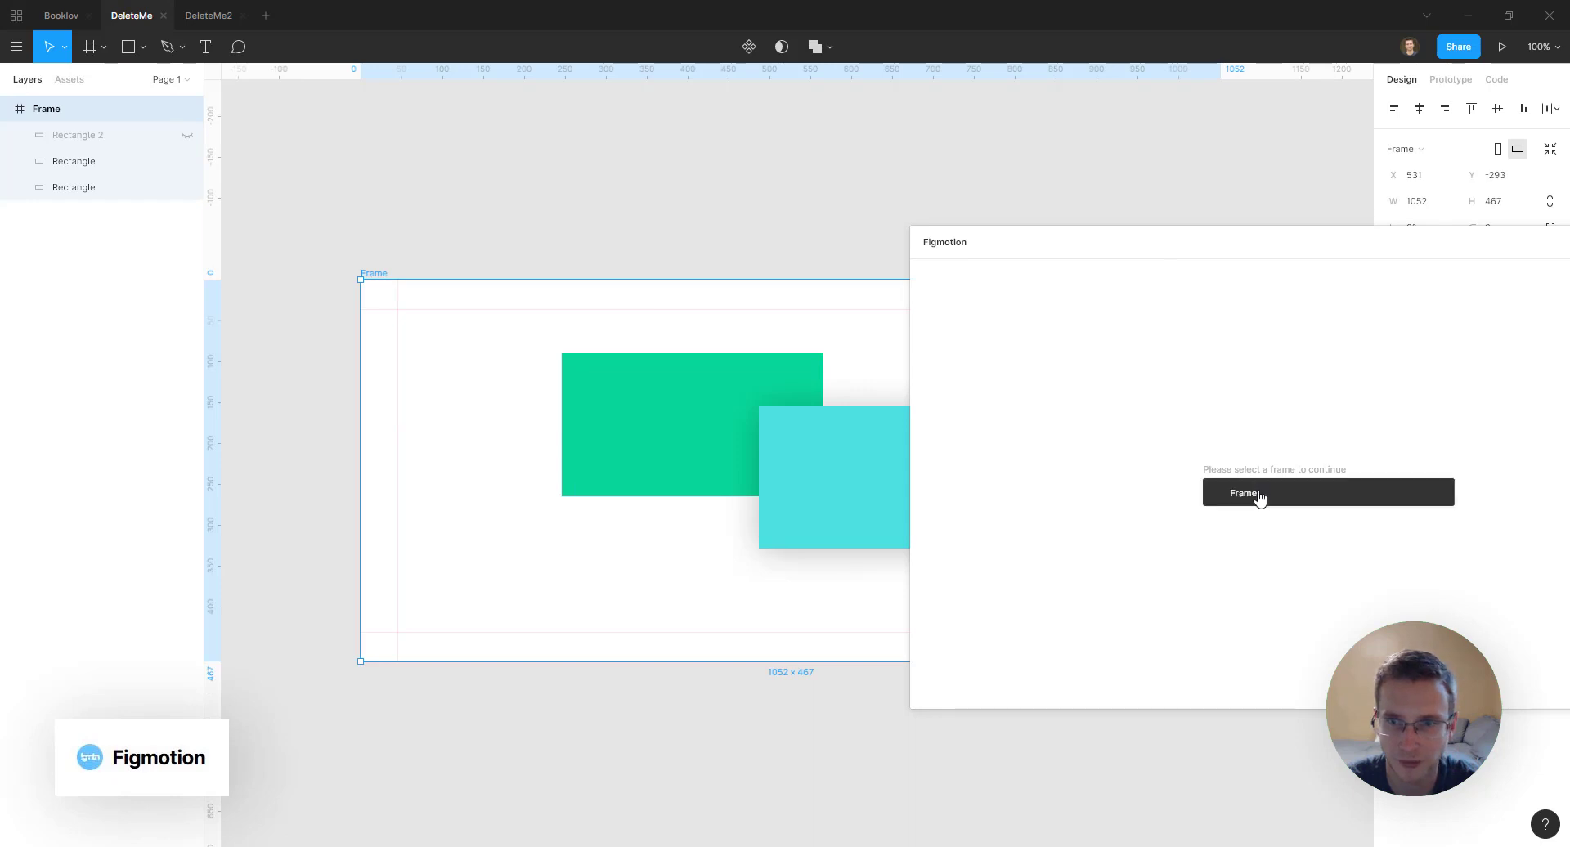
{"action": "left_click", "coordinate": [1252, 498]}
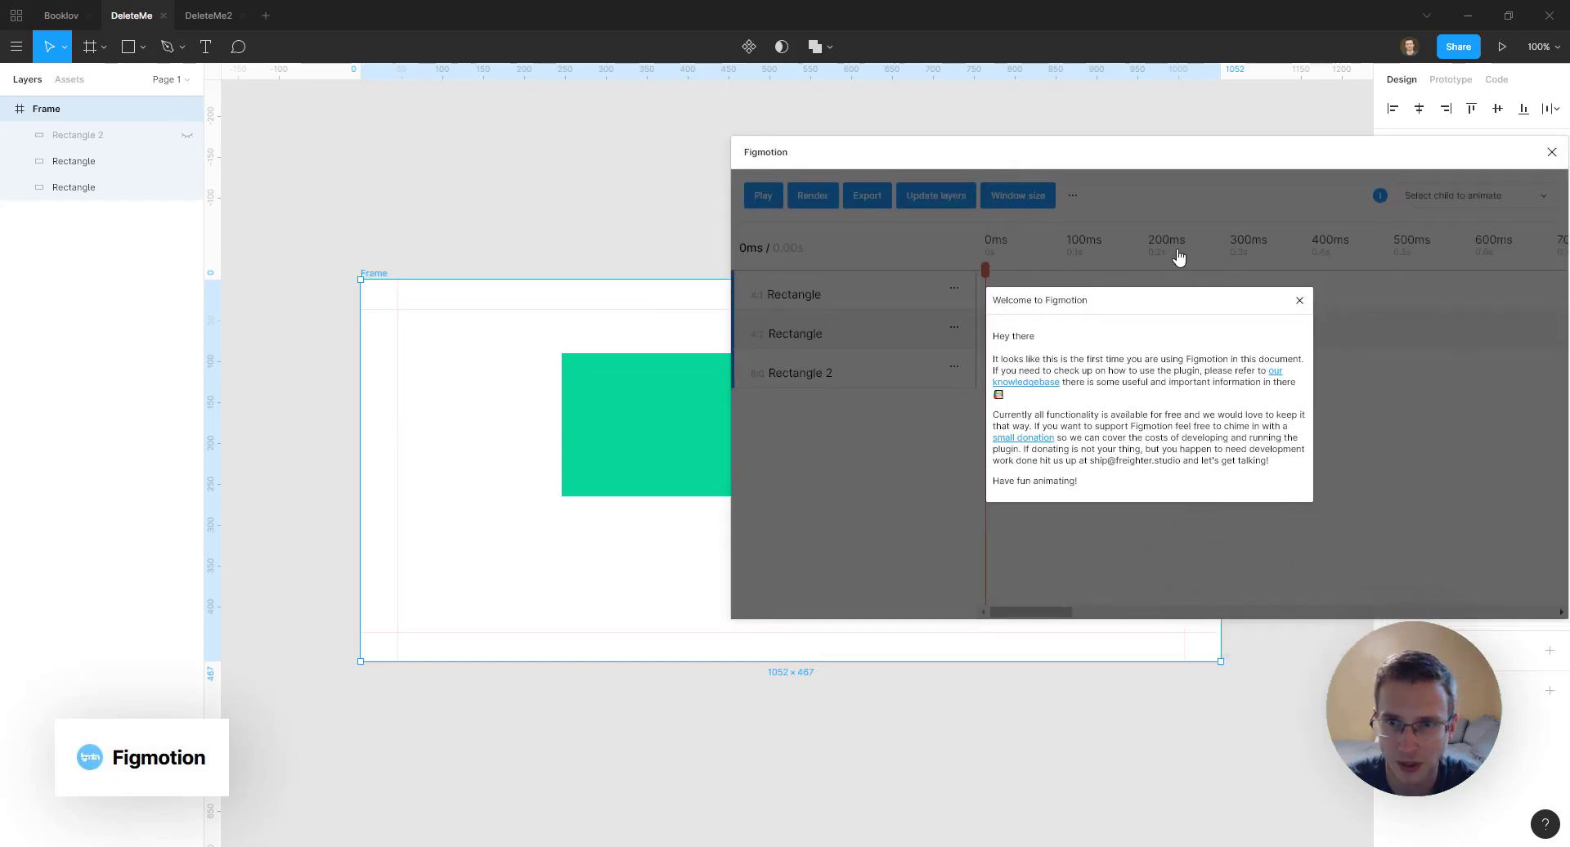
Dismiss the Figmotion welcome, select the green rectangle and expand its animatable property tracks
{"action": "left_click", "coordinate": [1302, 302]}
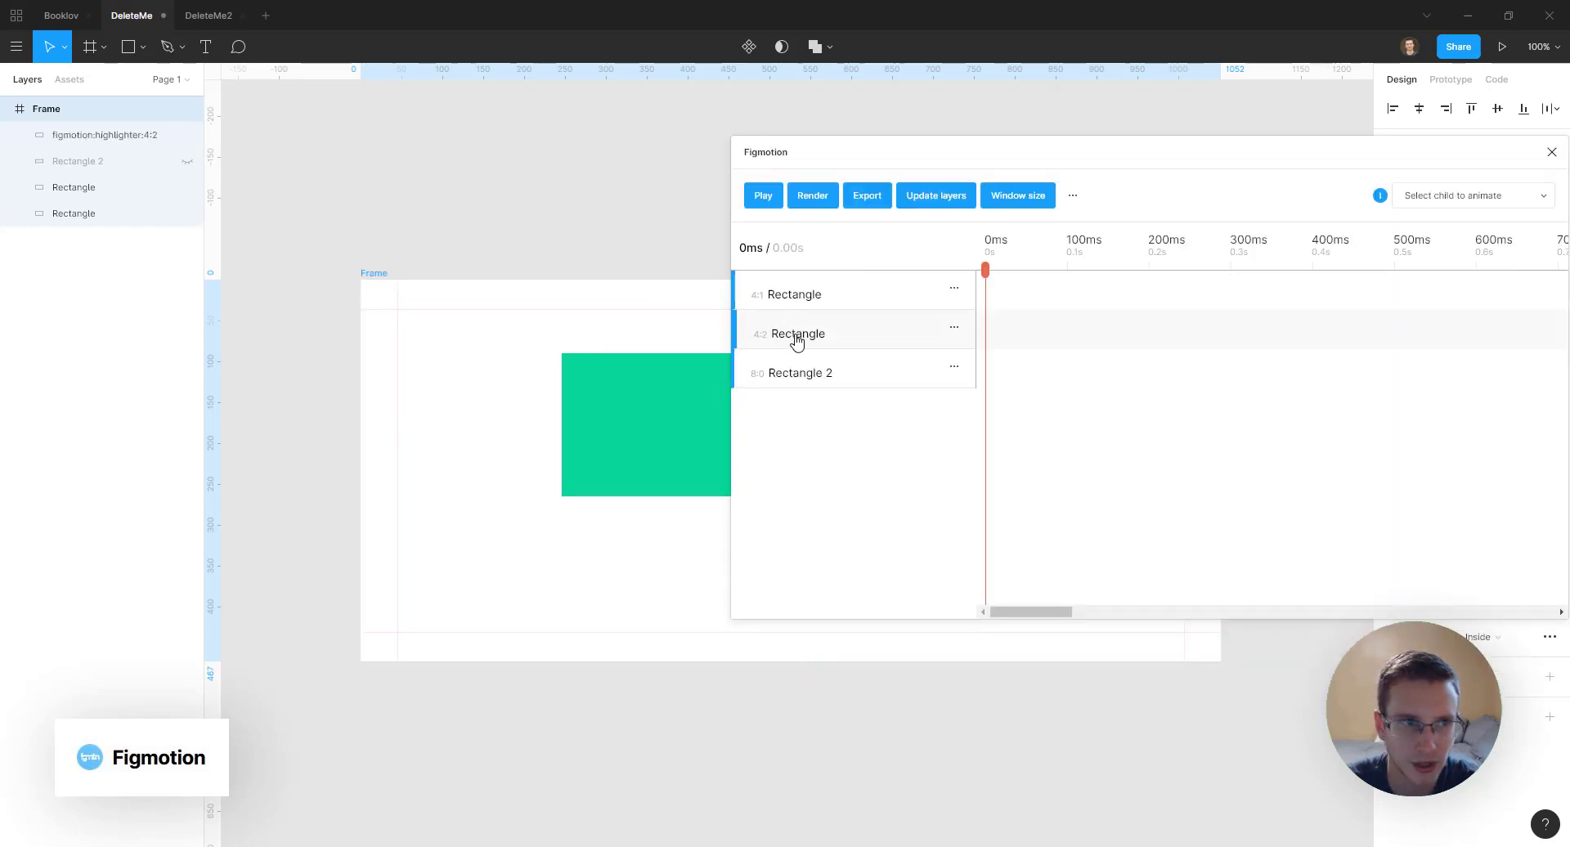
{"action": "left_click", "coordinate": [623, 407]}
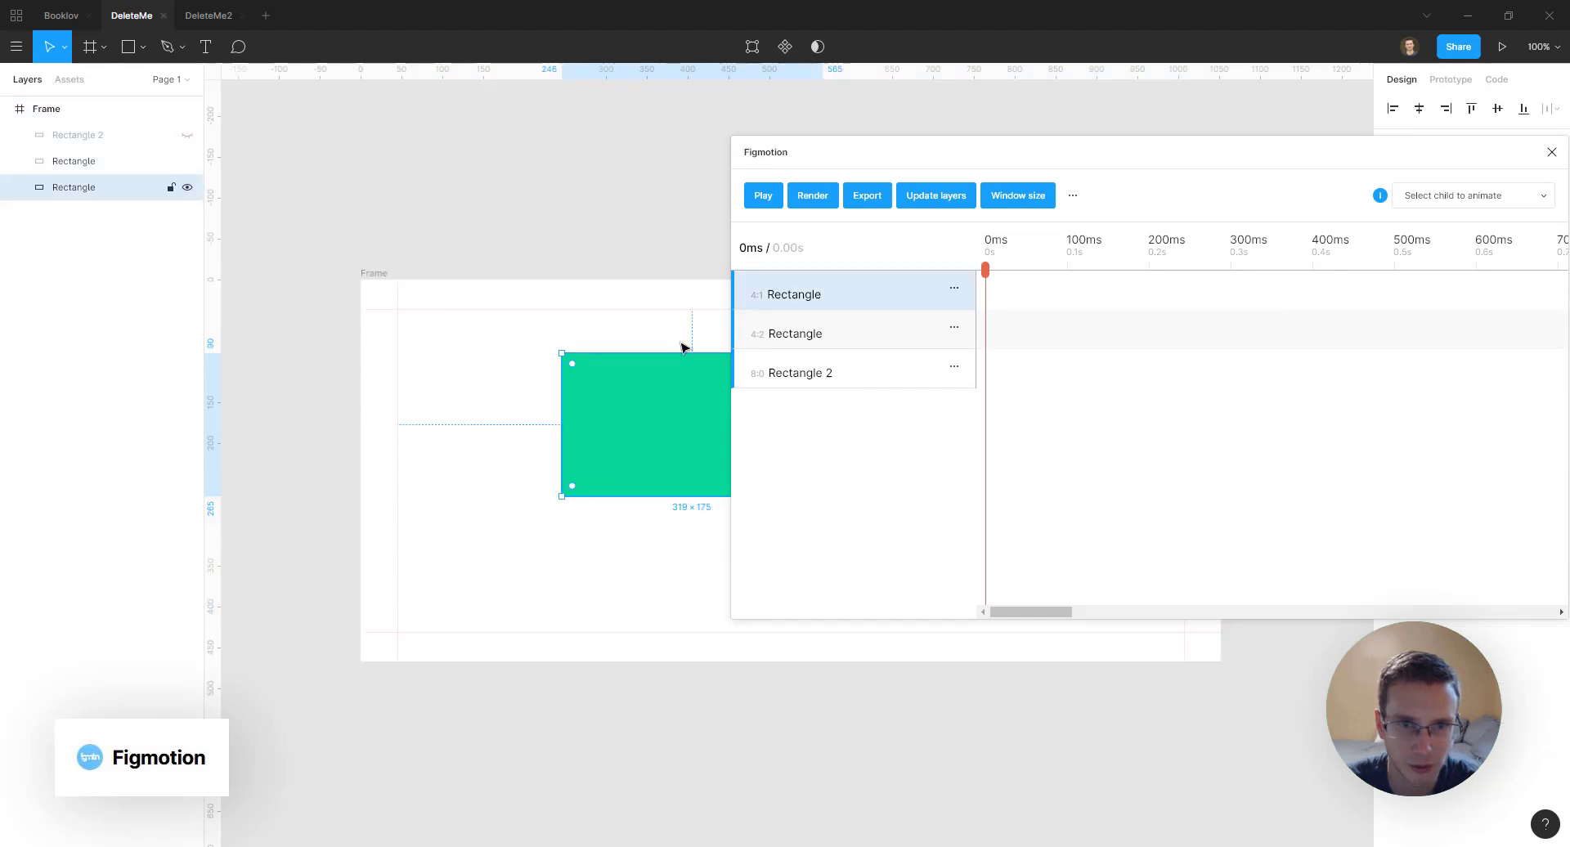
{"action": "mouse_move", "coordinate": [1051, 151]}
{"action": "left_mouse_down"}
{"action": "mouse_move", "coordinate": [1222, 213]}
{"action": "mouse_move", "coordinate": [1145, 210]}
{"action": "left_mouse_up"}
{"action": "left_click", "coordinate": [1044, 341]}
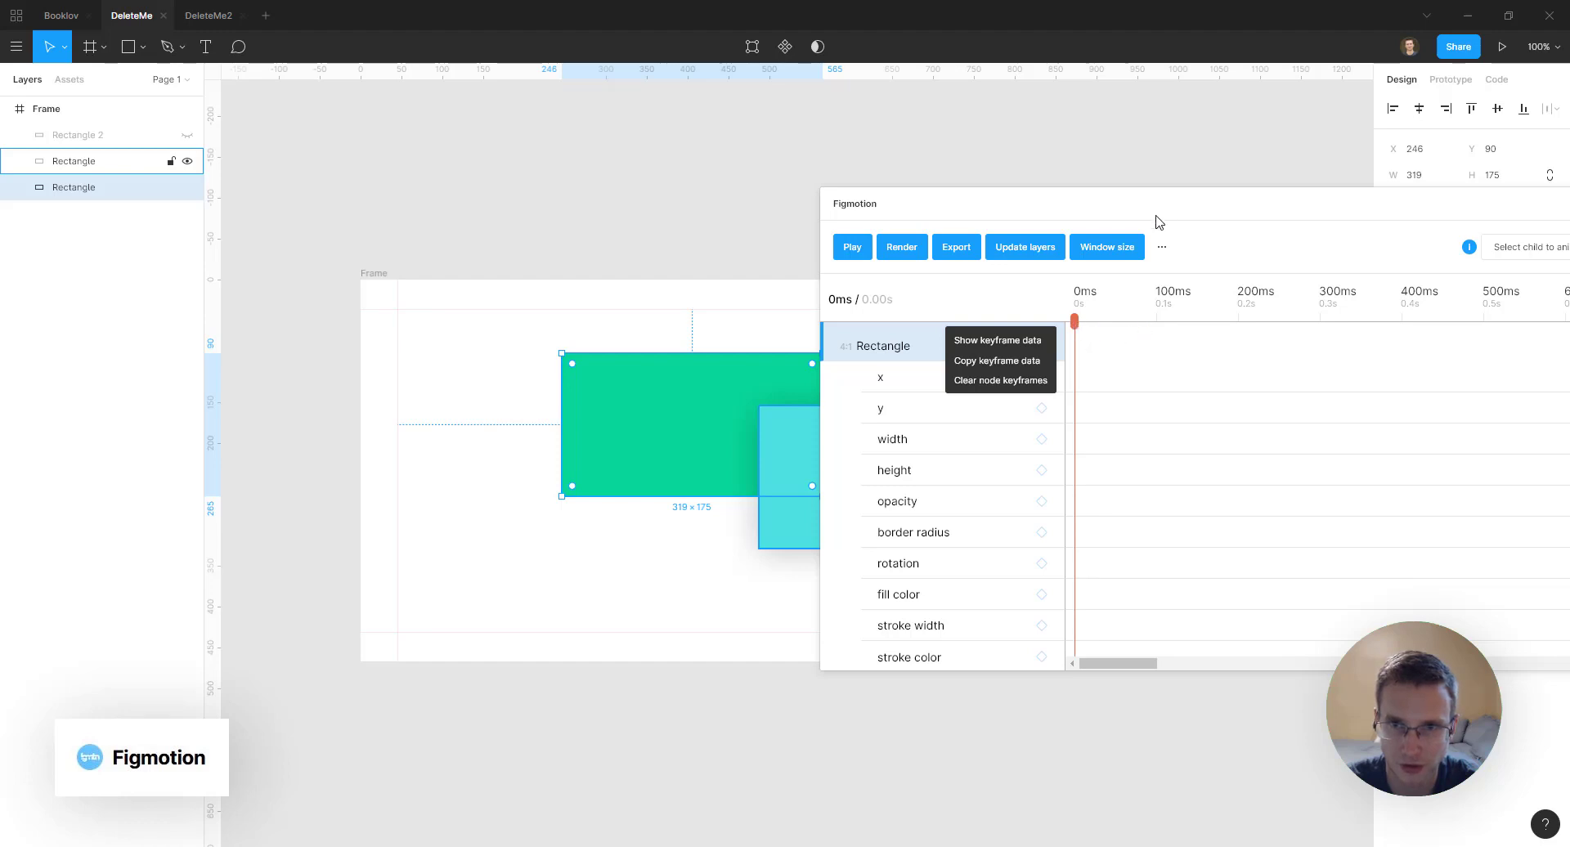
{"action": "left_click_drag", "start_coordinate": [1159, 222], "coordinate": [757, 235]}
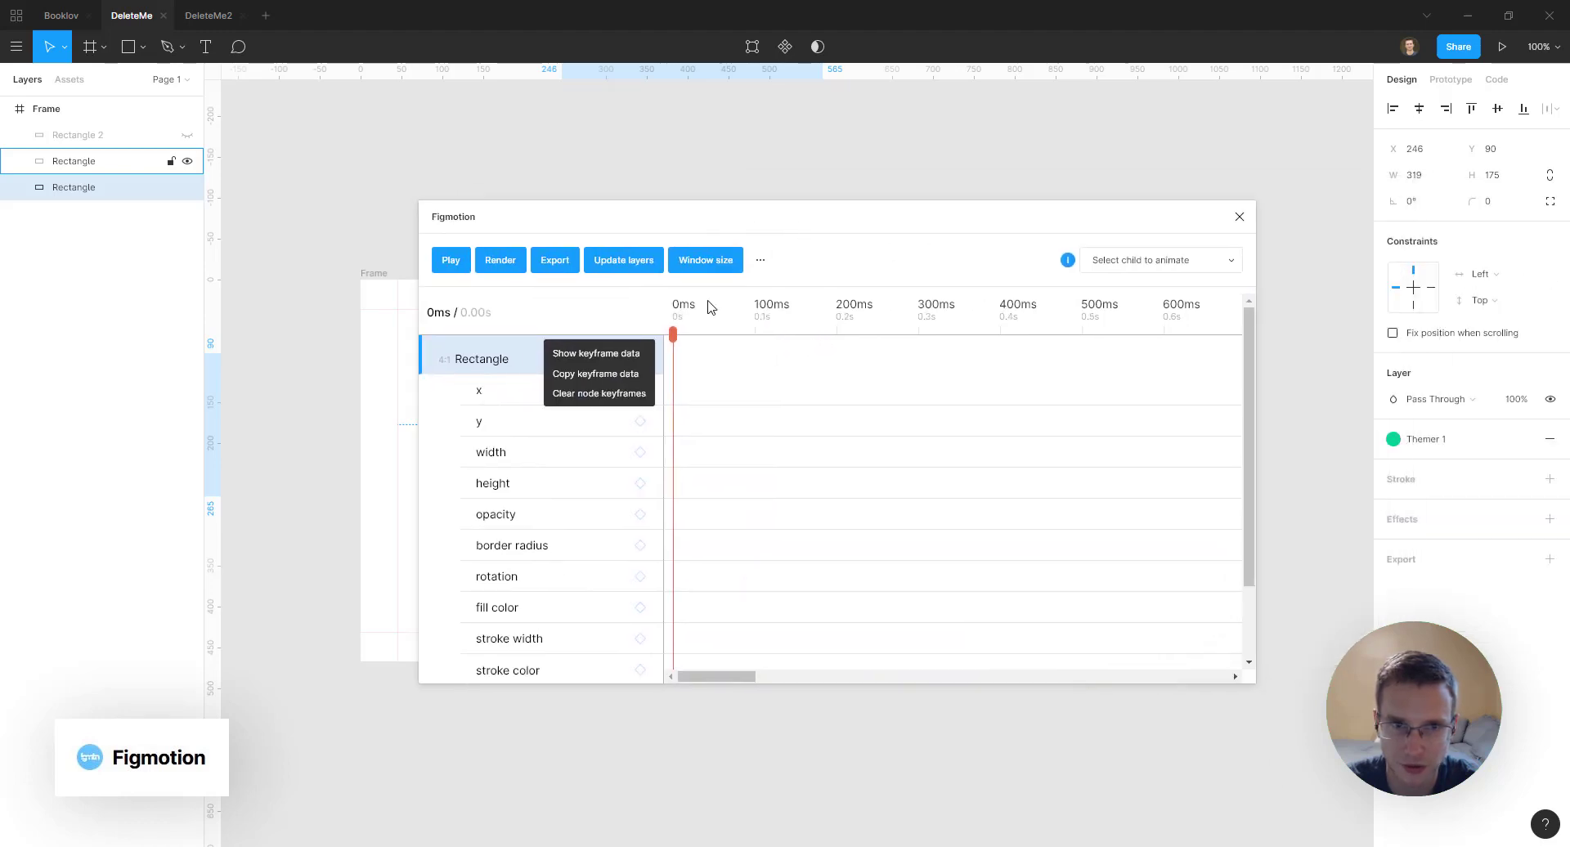
{"action": "left_click", "coordinate": [488, 400]}
{"action": "left_click_drag", "start_coordinate": [637, 229], "coordinate": [1118, 211]}
{"action": "left_click", "coordinate": [595, 407]}
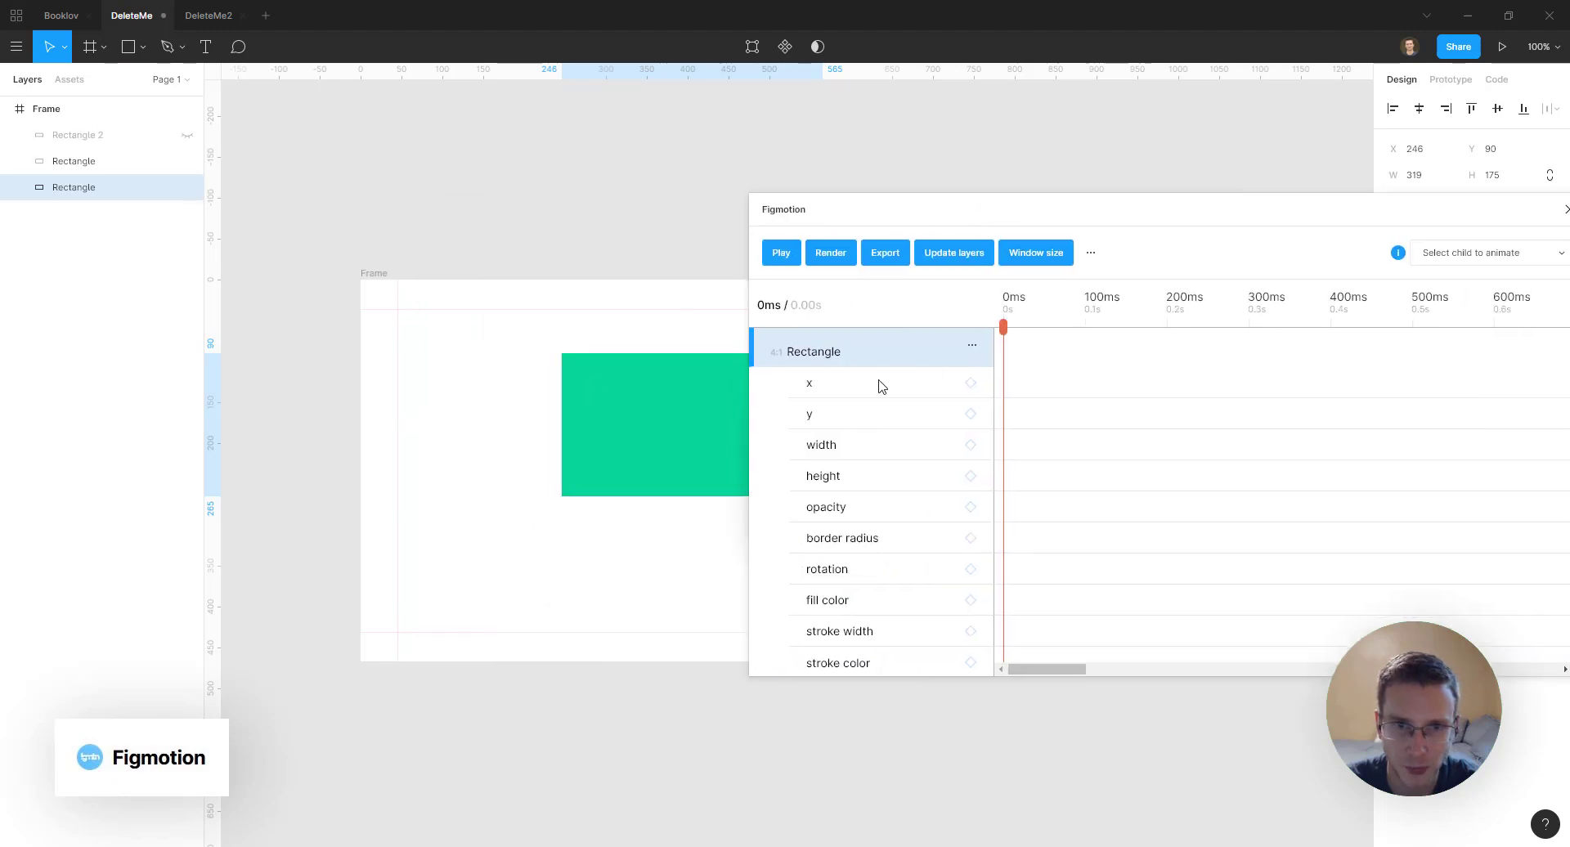
Keyframe the green rectangle's x at 600ms, moving it to the frame's left edge
{"action": "left_click", "coordinate": [498, 403]}
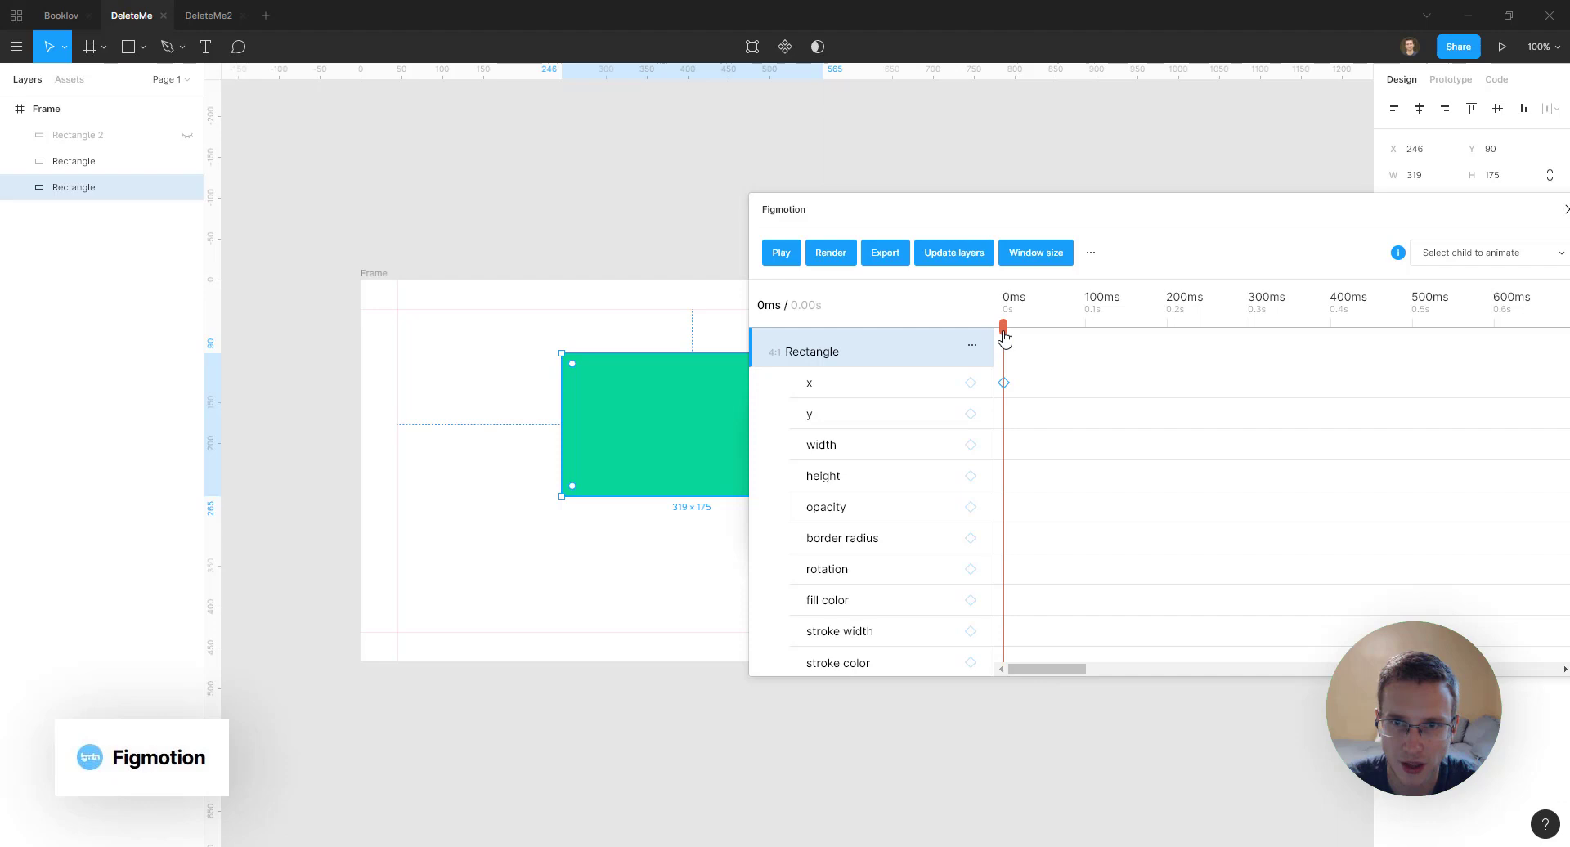
{"action": "left_click_drag", "start_coordinate": [1004, 337], "coordinate": [1447, 347]}
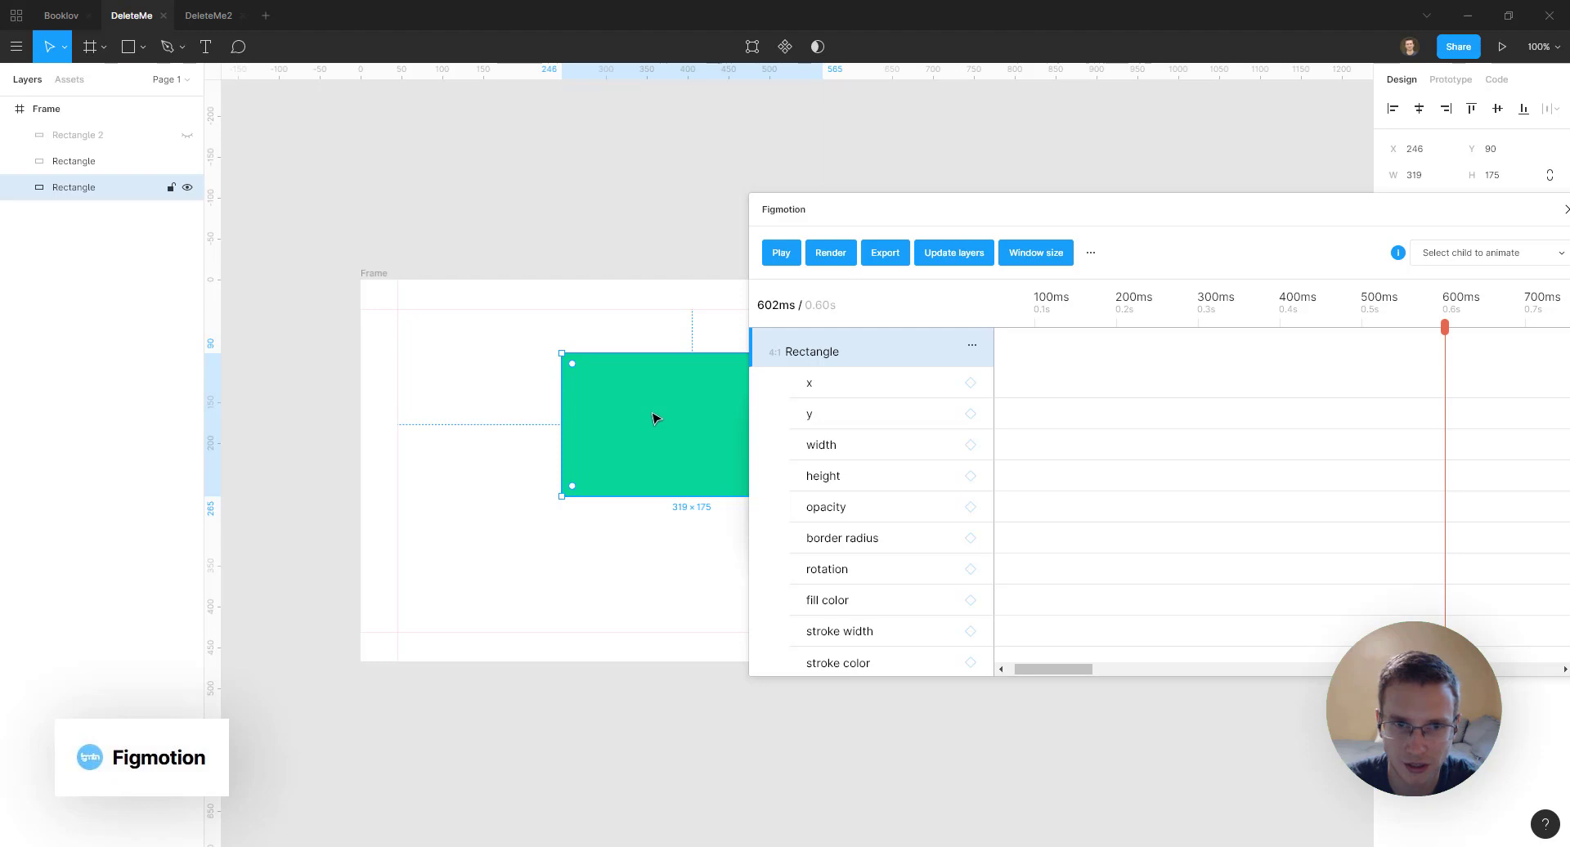
{"action": "left_click_drag", "start_coordinate": [651, 420], "coordinate": [491, 417]}
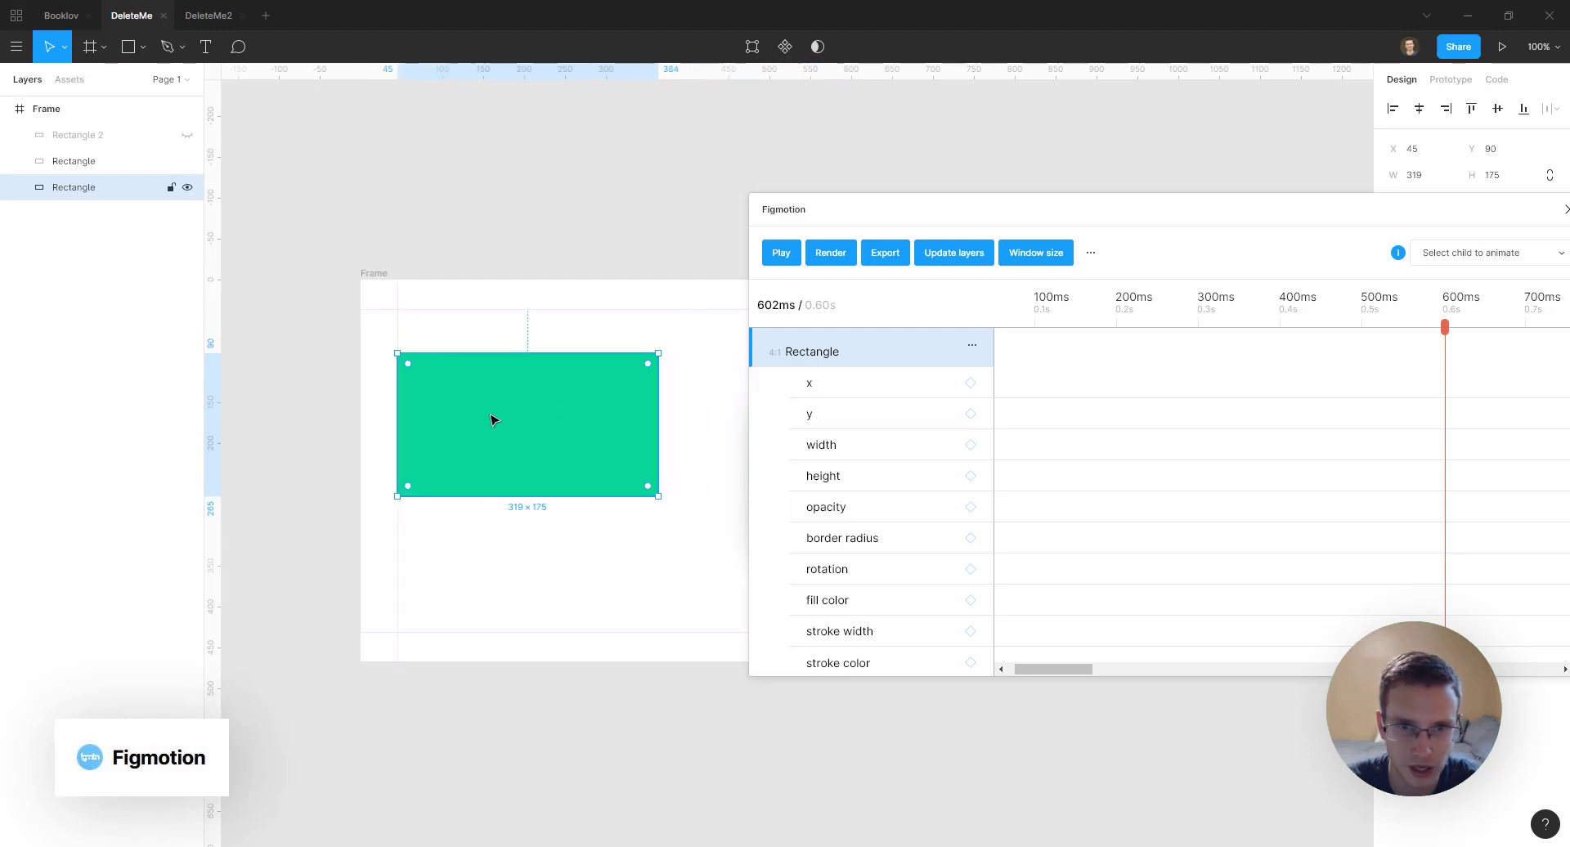
{"action": "left_click", "coordinate": [968, 386]}
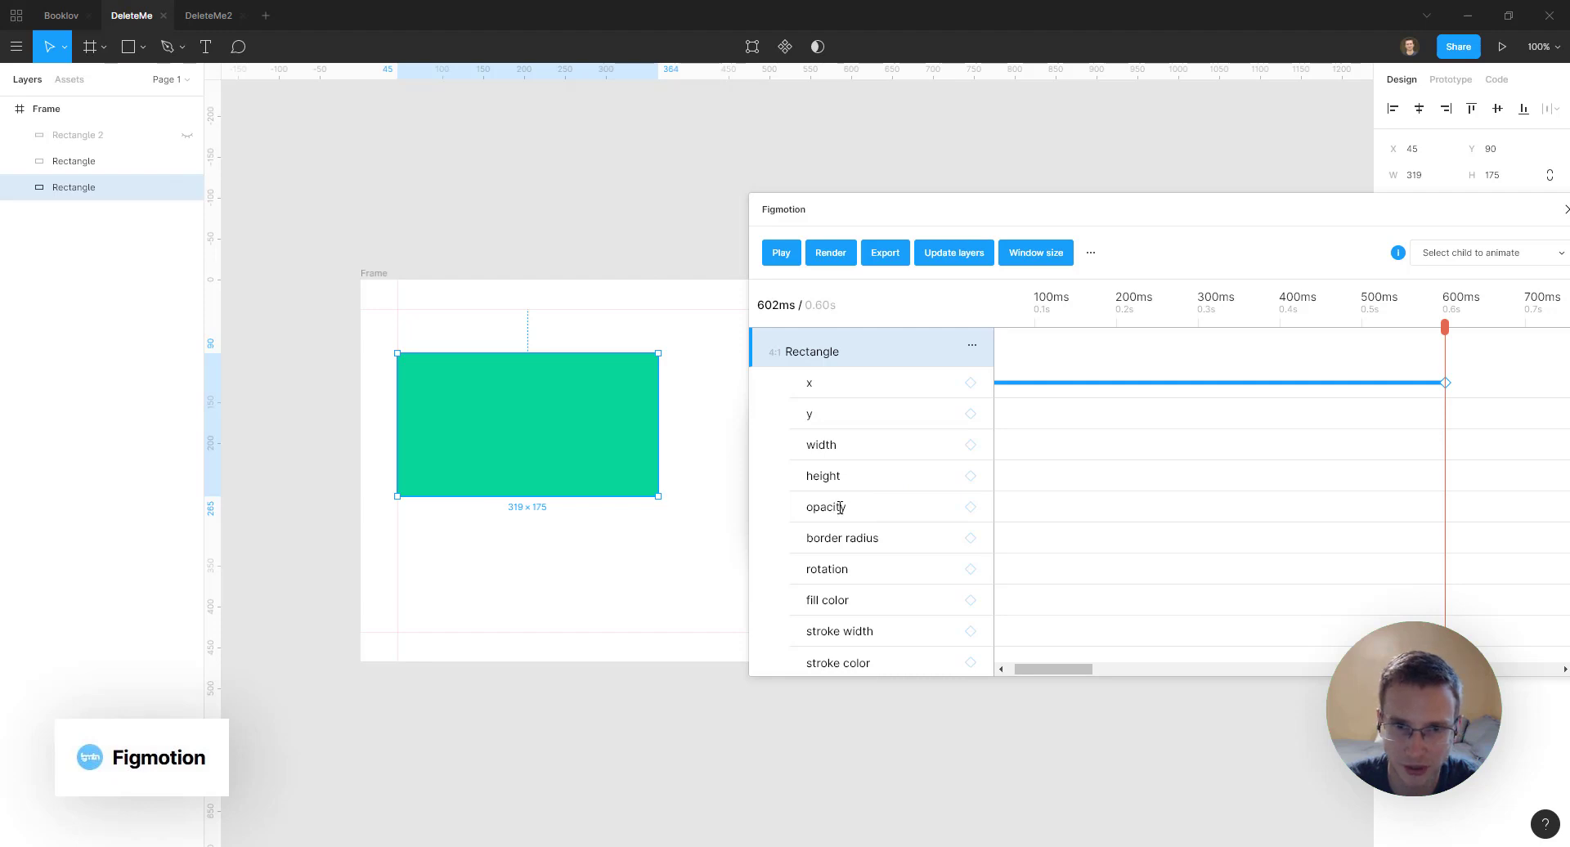
{"action": "left_click_drag", "start_coordinate": [1079, 667], "coordinate": [985, 664]}
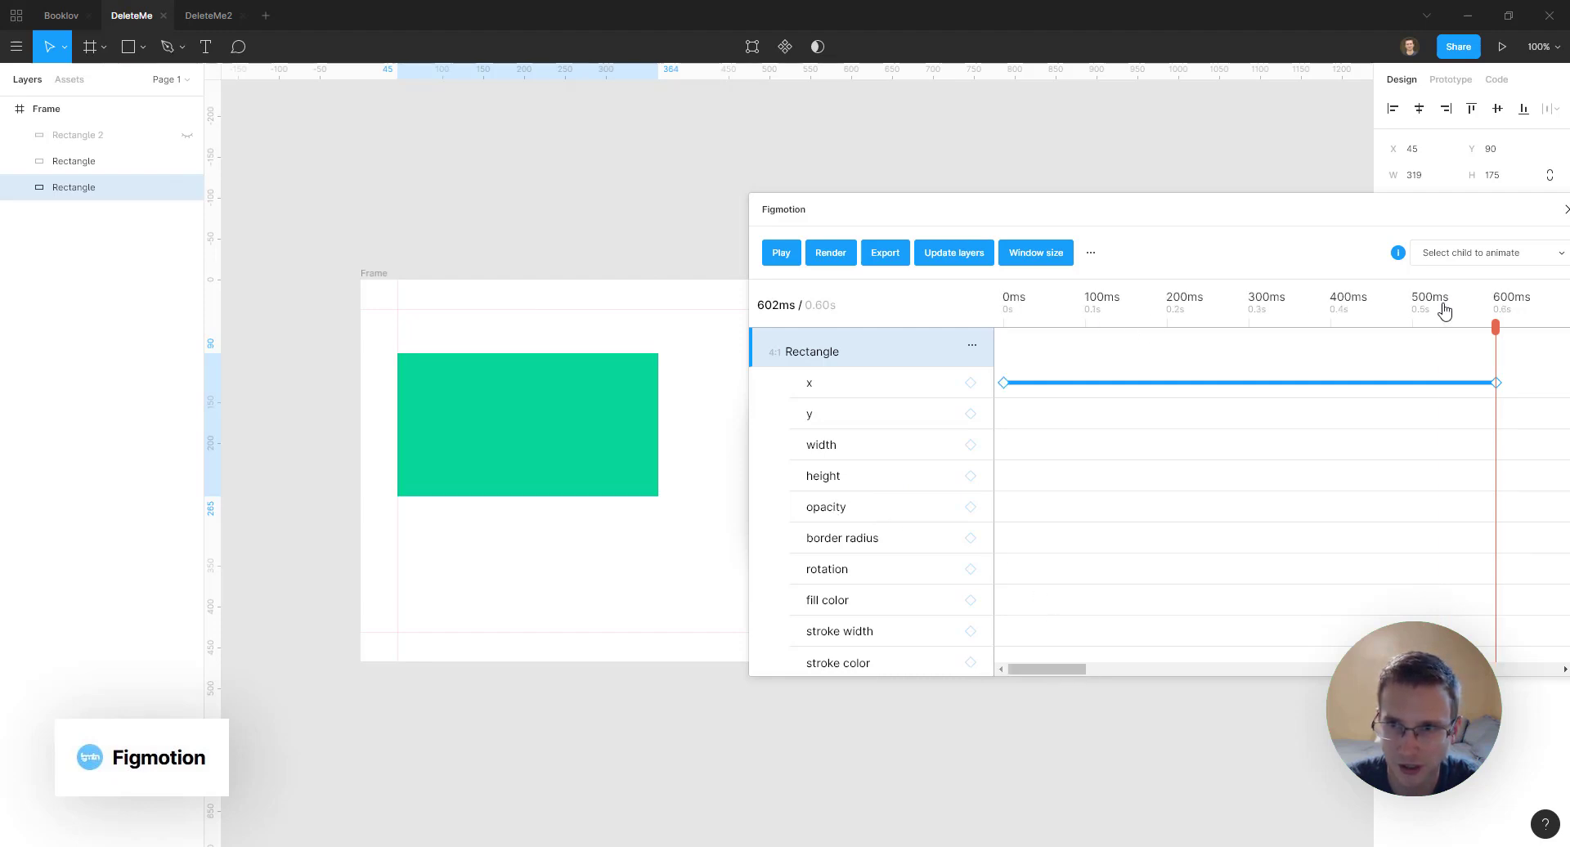
{"action": "left_click_drag", "start_coordinate": [1495, 326], "coordinate": [949, 305]}
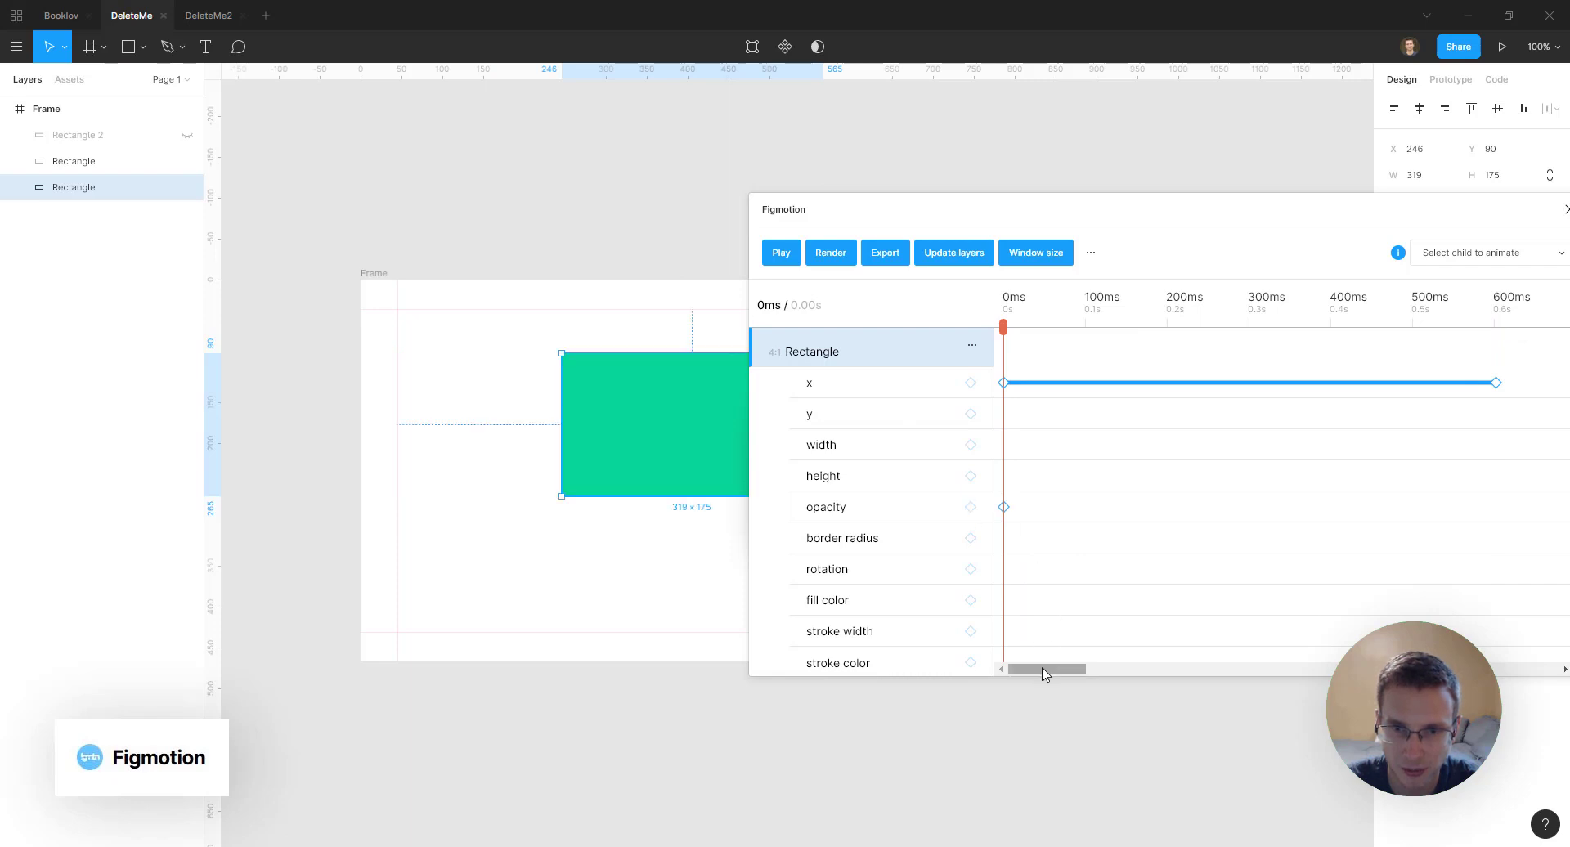
{"action": "mouse_move", "coordinate": [1044, 670]}
{"action": "left_mouse_down"}
{"action": "mouse_move", "coordinate": [1065, 670]}
{"action": "mouse_move", "coordinate": [1043, 671]}
{"action": "left_mouse_up"}
{"action": "left_click_drag", "start_coordinate": [1245, 307], "coordinate": [1493, 310]}
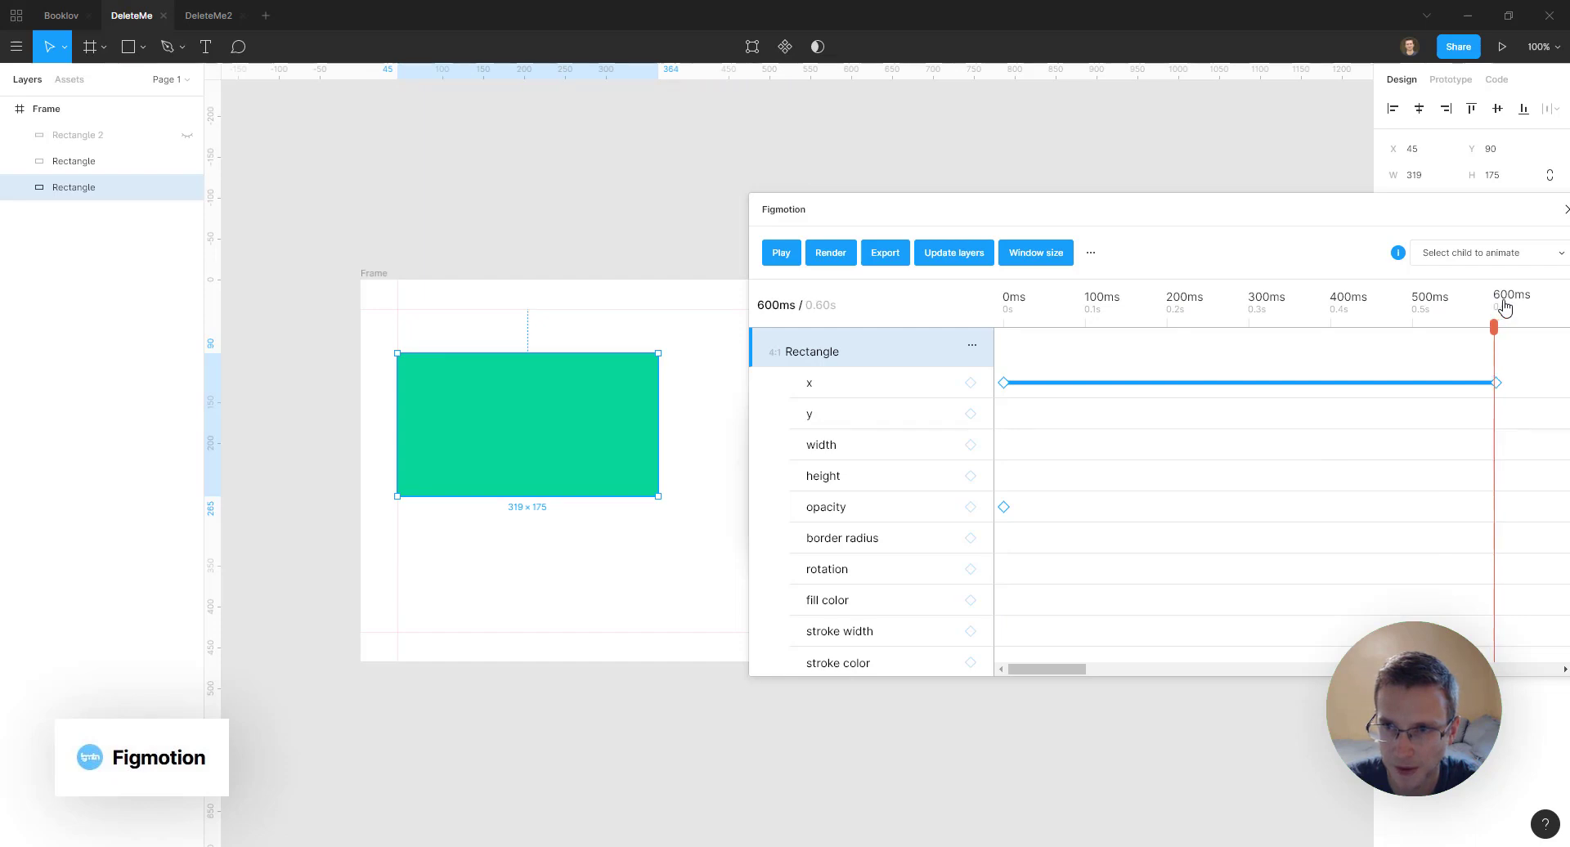
Add an opacity keyframe at 600ms and set the rectangle's opacity to 0%
{"action": "left_click", "coordinate": [971, 508]}
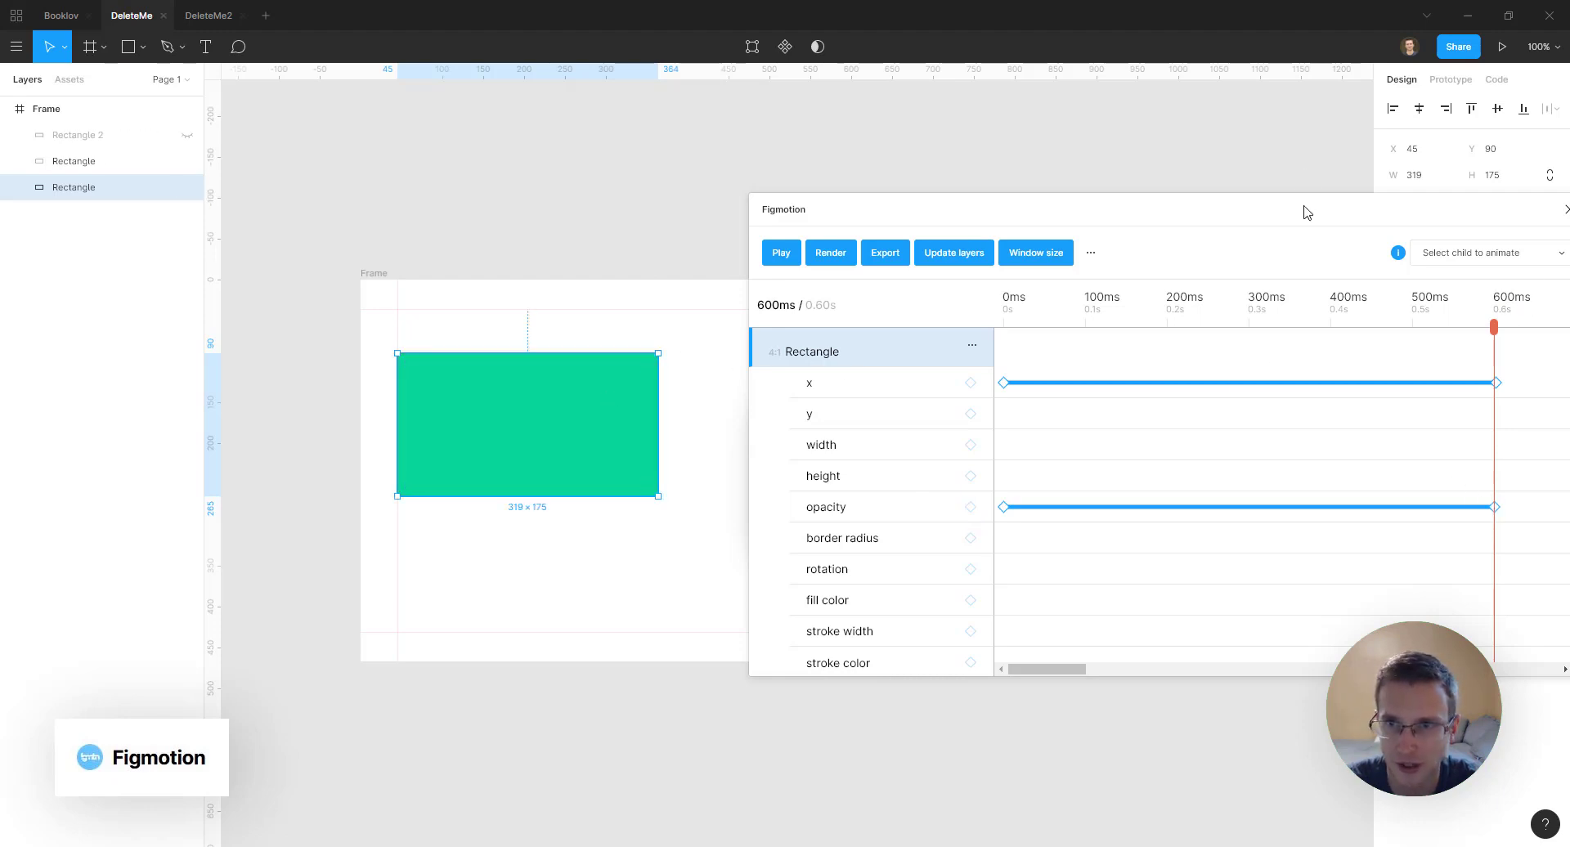
{"action": "left_click_drag", "start_coordinate": [1303, 210], "coordinate": [628, 164]}
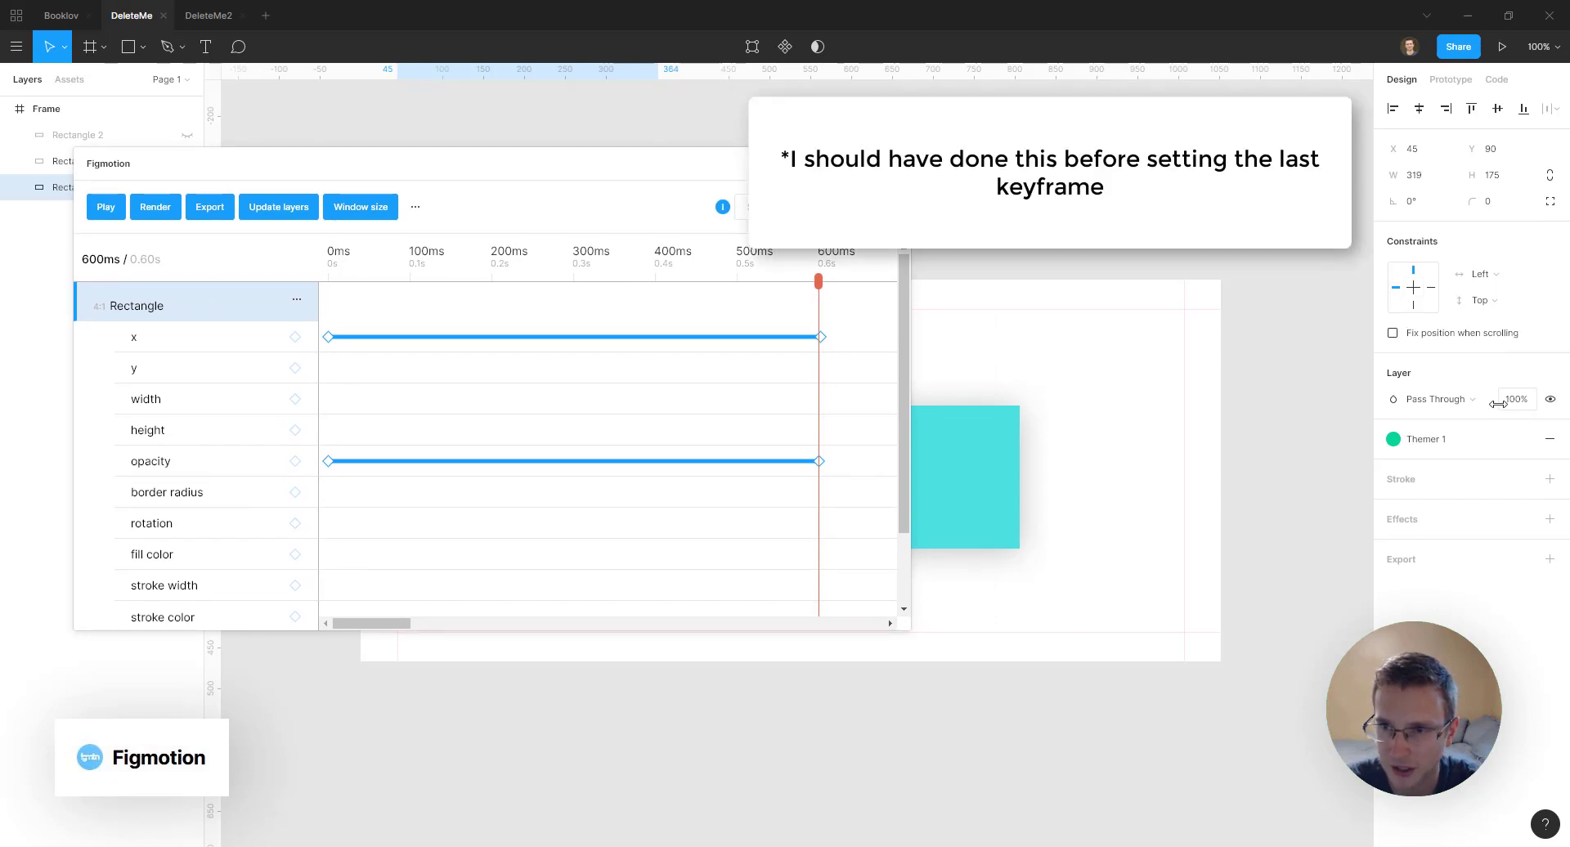
{"action": "left_click_drag", "start_coordinate": [1498, 403], "coordinate": [1063, 375]}
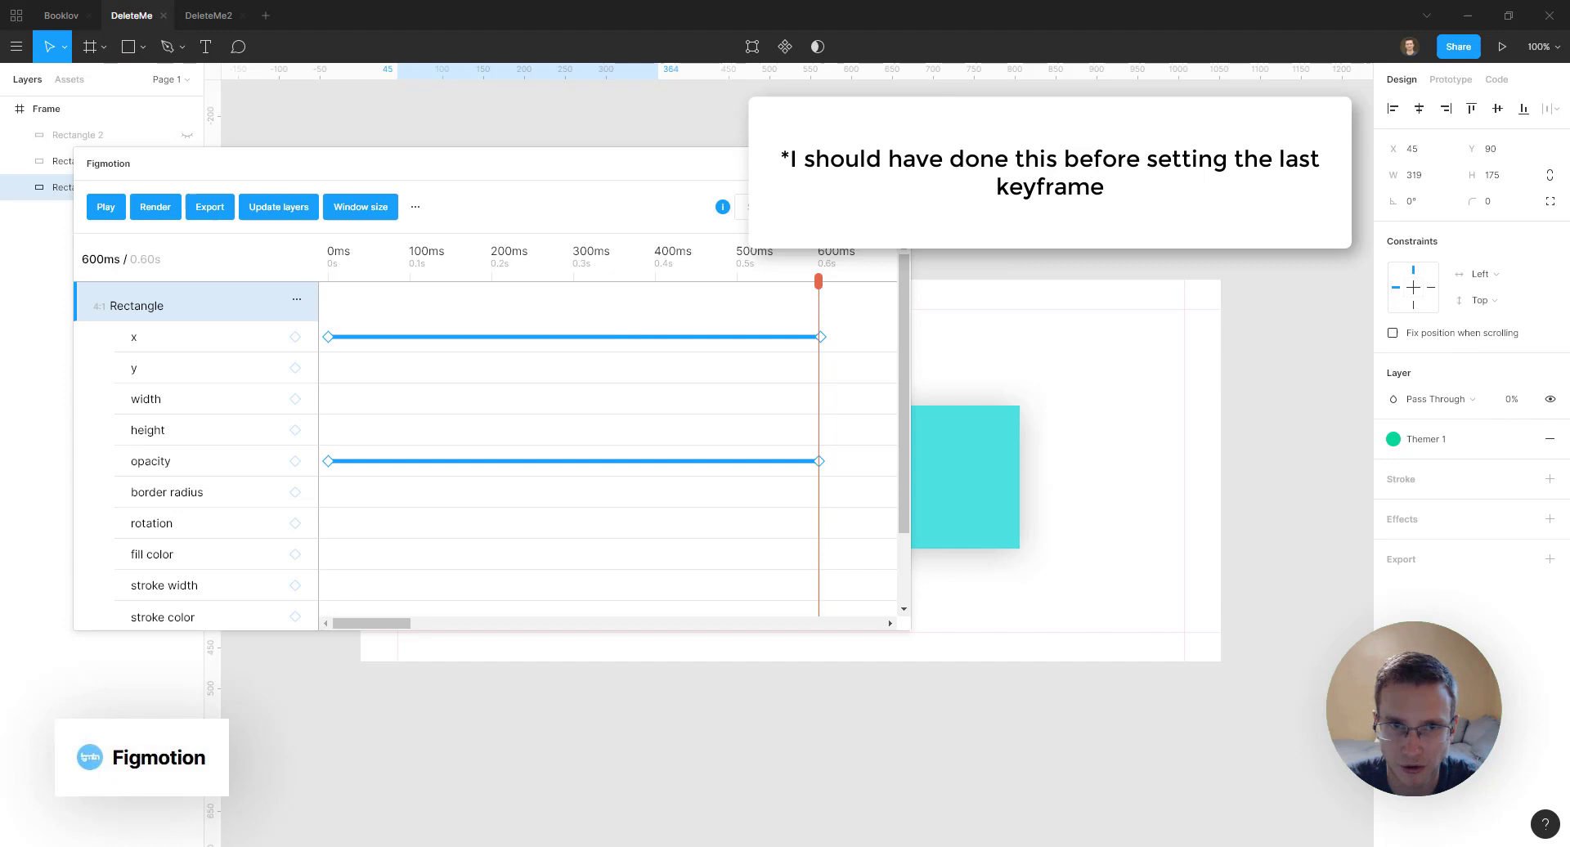
{"action": "left_click_drag", "start_coordinate": [691, 171], "coordinate": [1503, 224]}
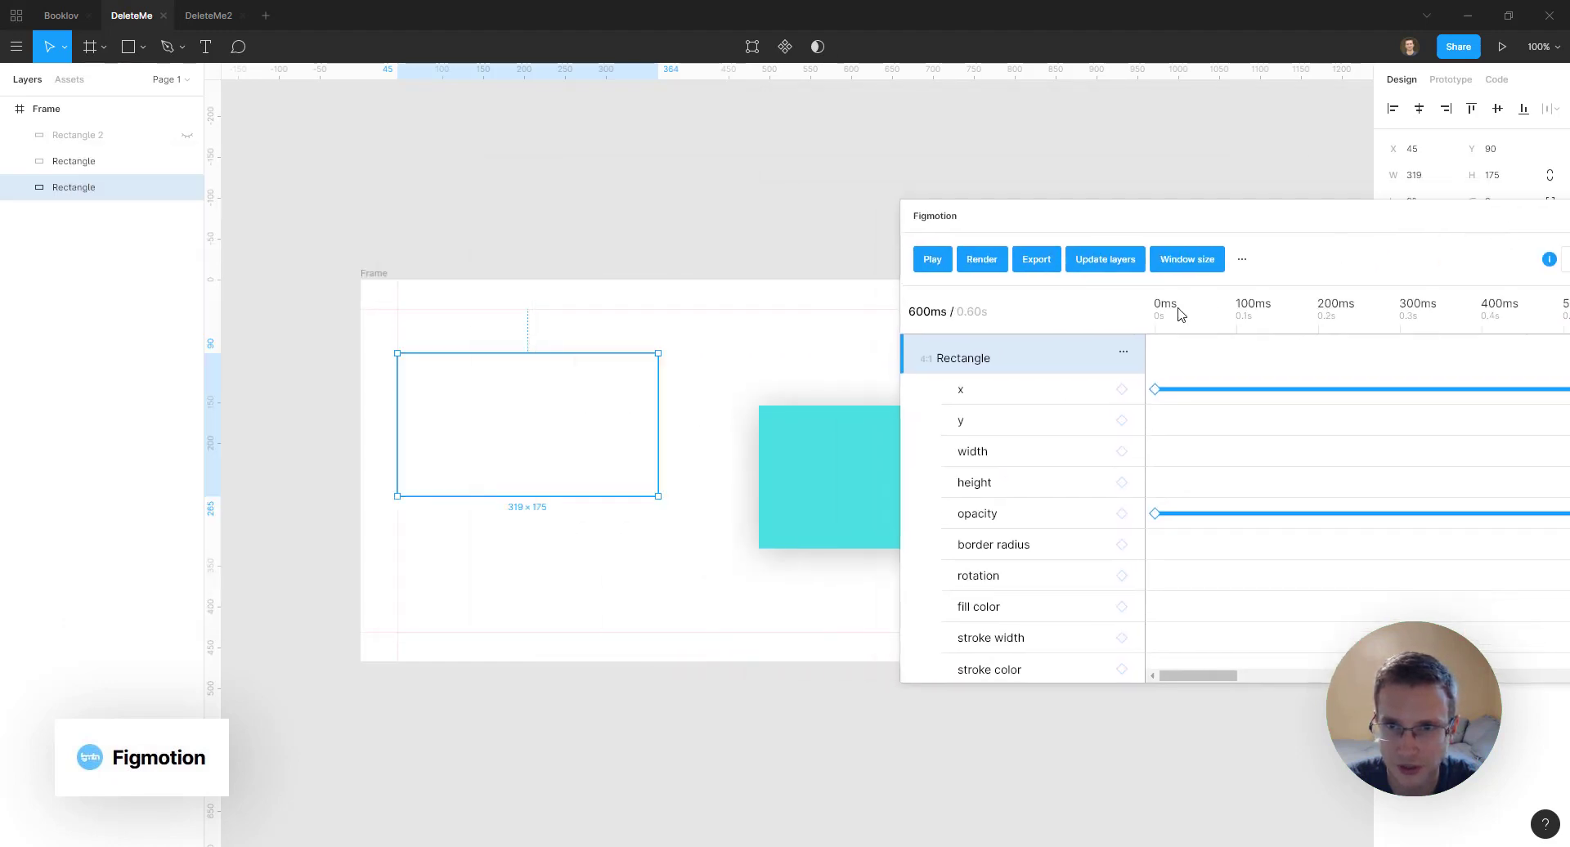
Preview the rectangle animation, check export options, render it to video and open the last render
{"action": "left_click", "coordinate": [929, 261]}
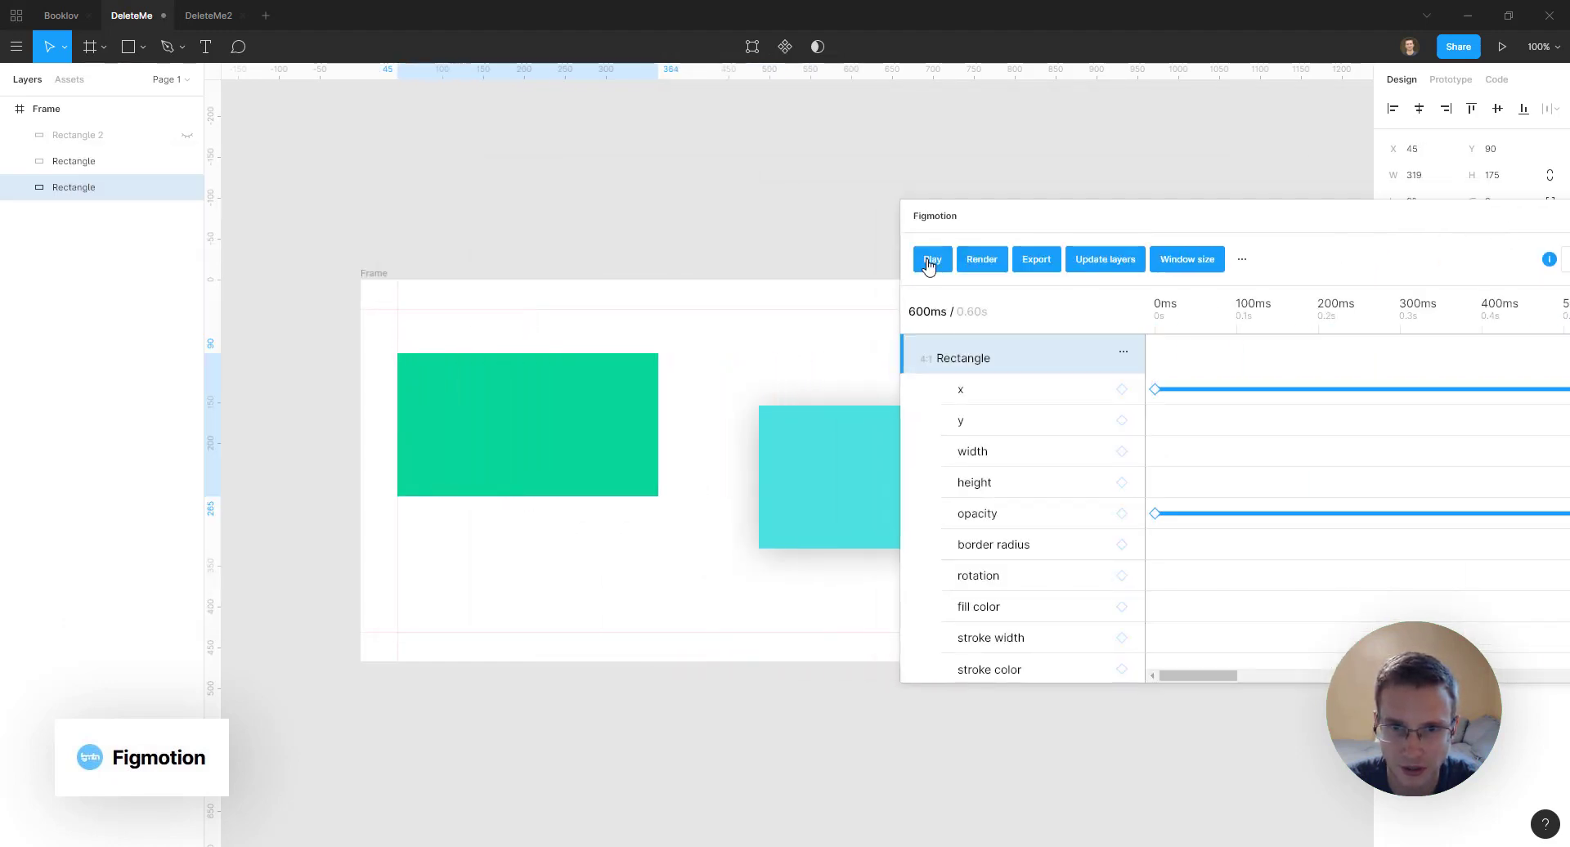
{"action": "left_click", "coordinate": [928, 262]}
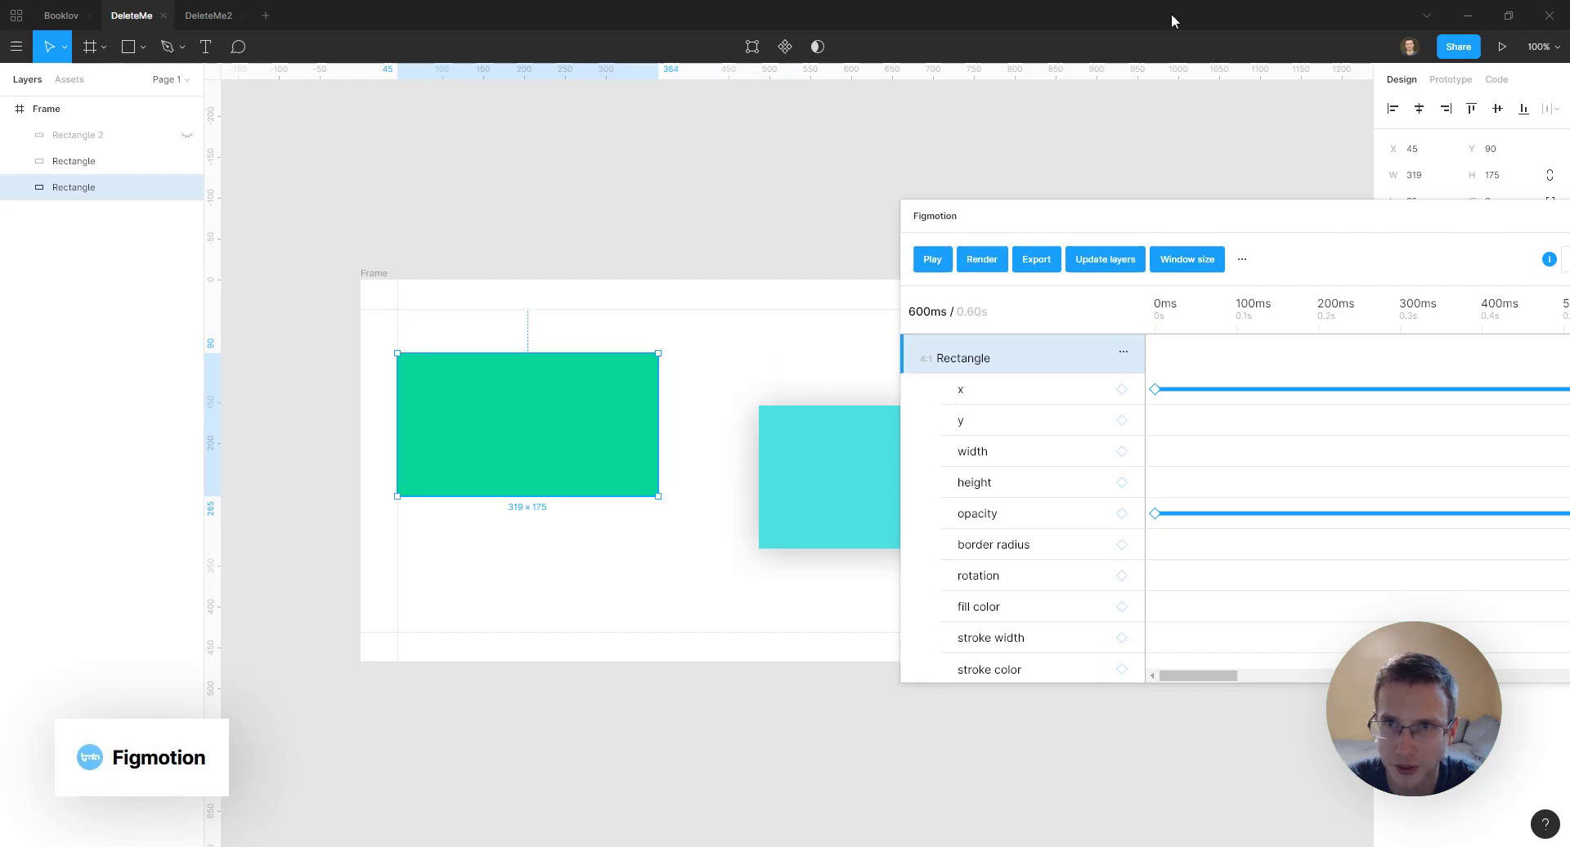
{"action": "left_click_drag", "start_coordinate": [1371, 214], "coordinate": [1144, 155]}
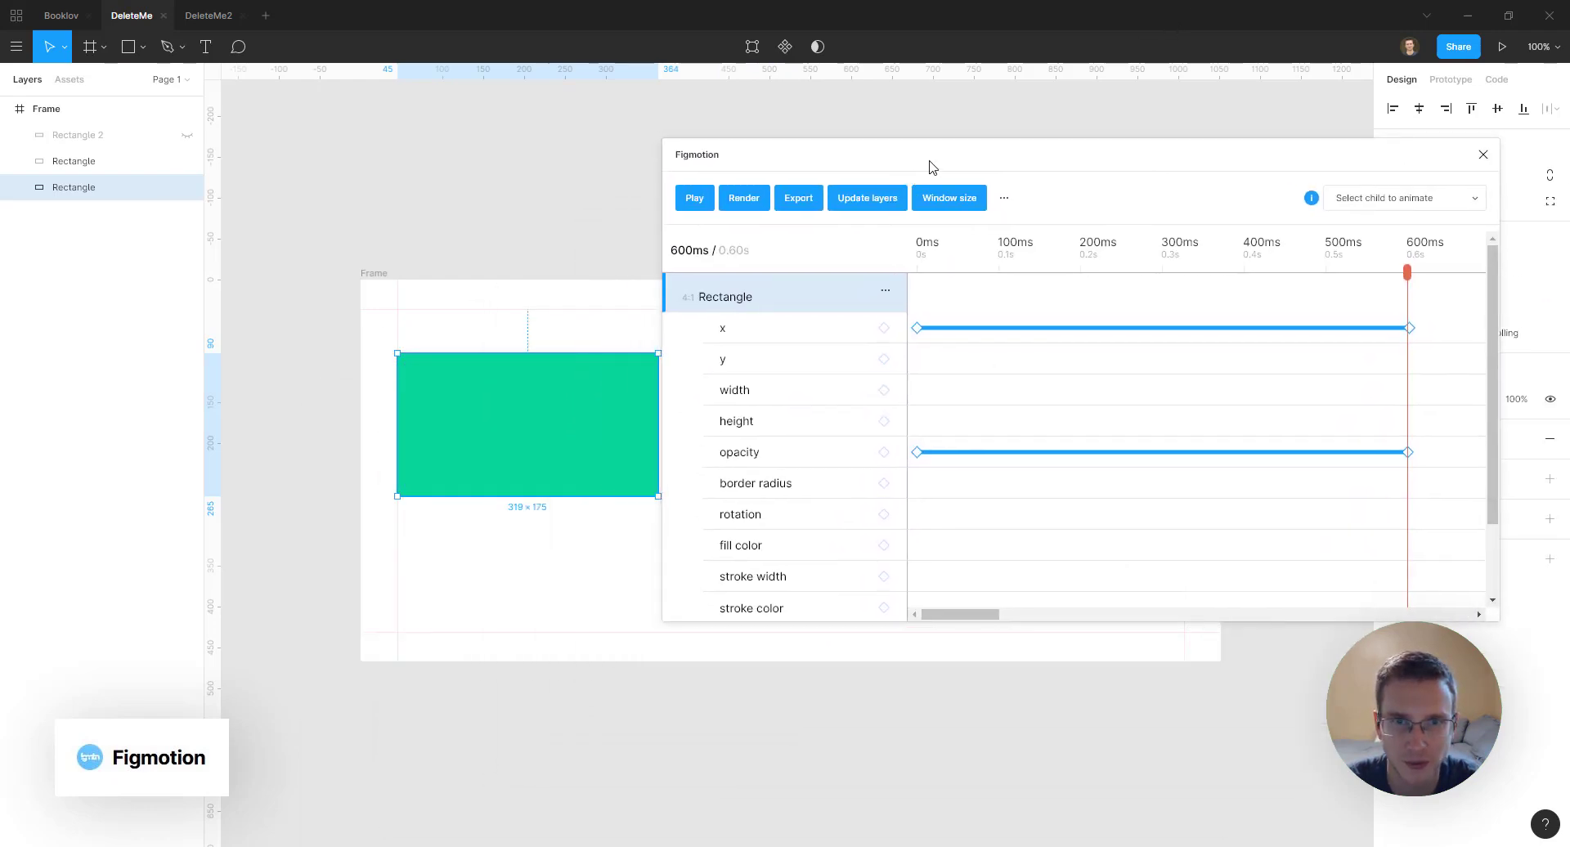
{"action": "left_click", "coordinate": [805, 200]}
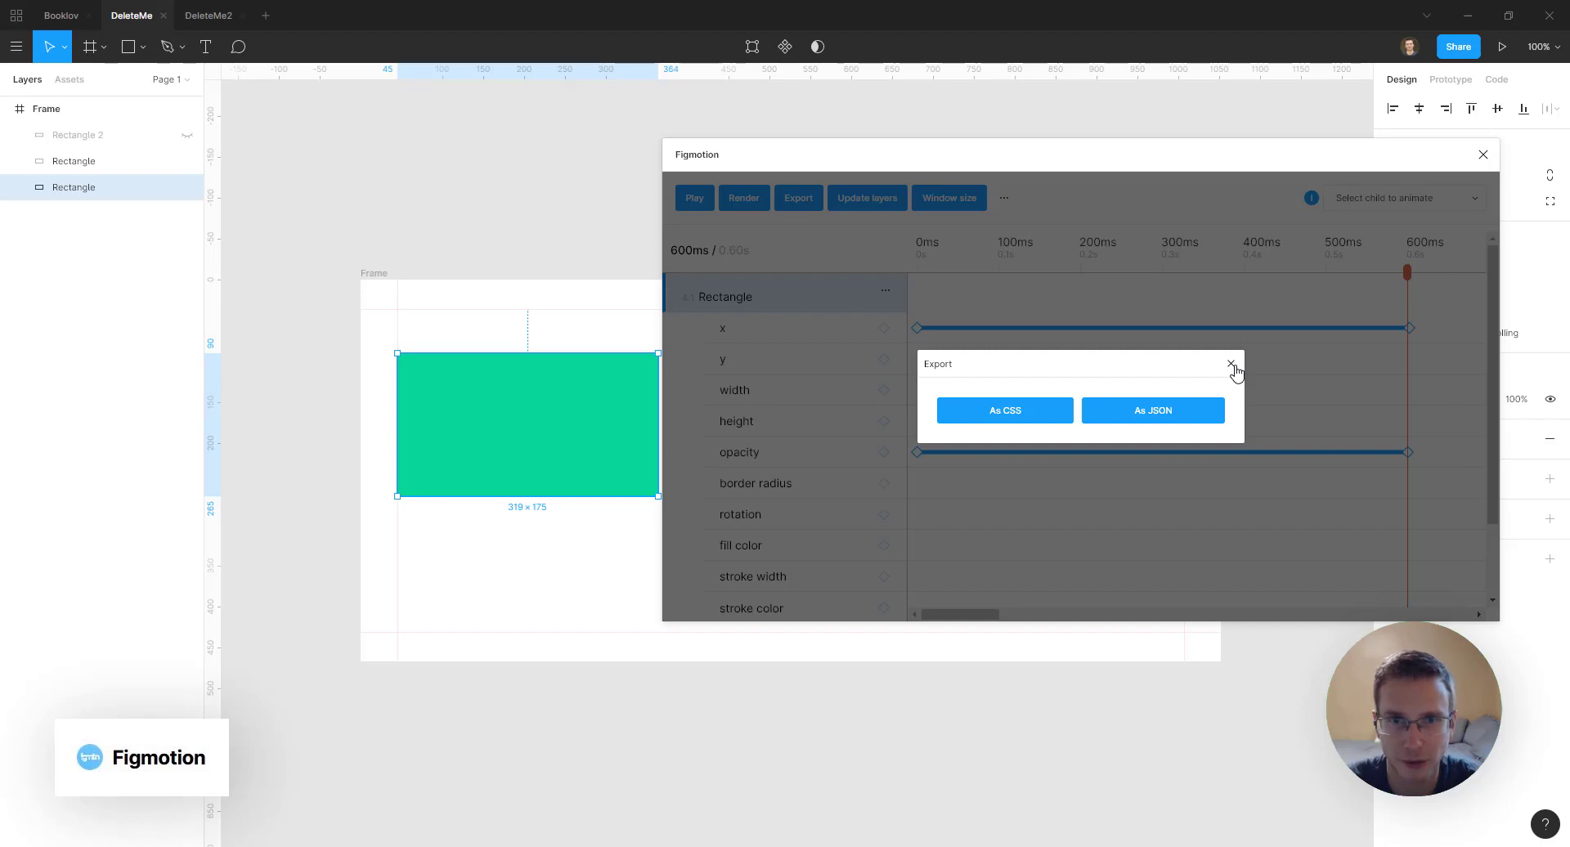
{"action": "left_click", "coordinate": [1231, 365]}
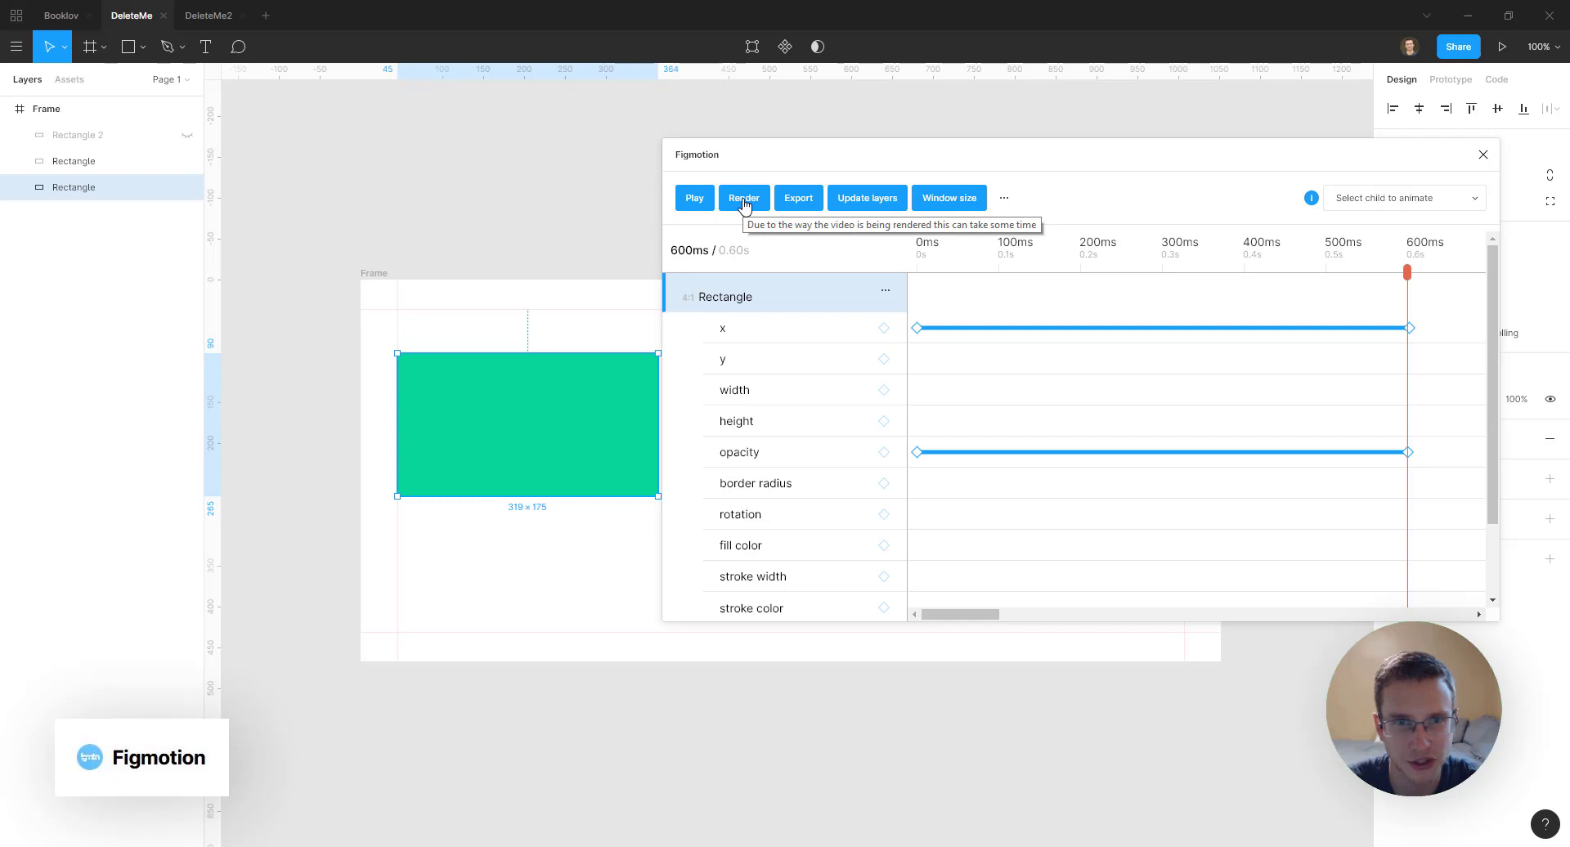
{"action": "left_click", "coordinate": [744, 200]}
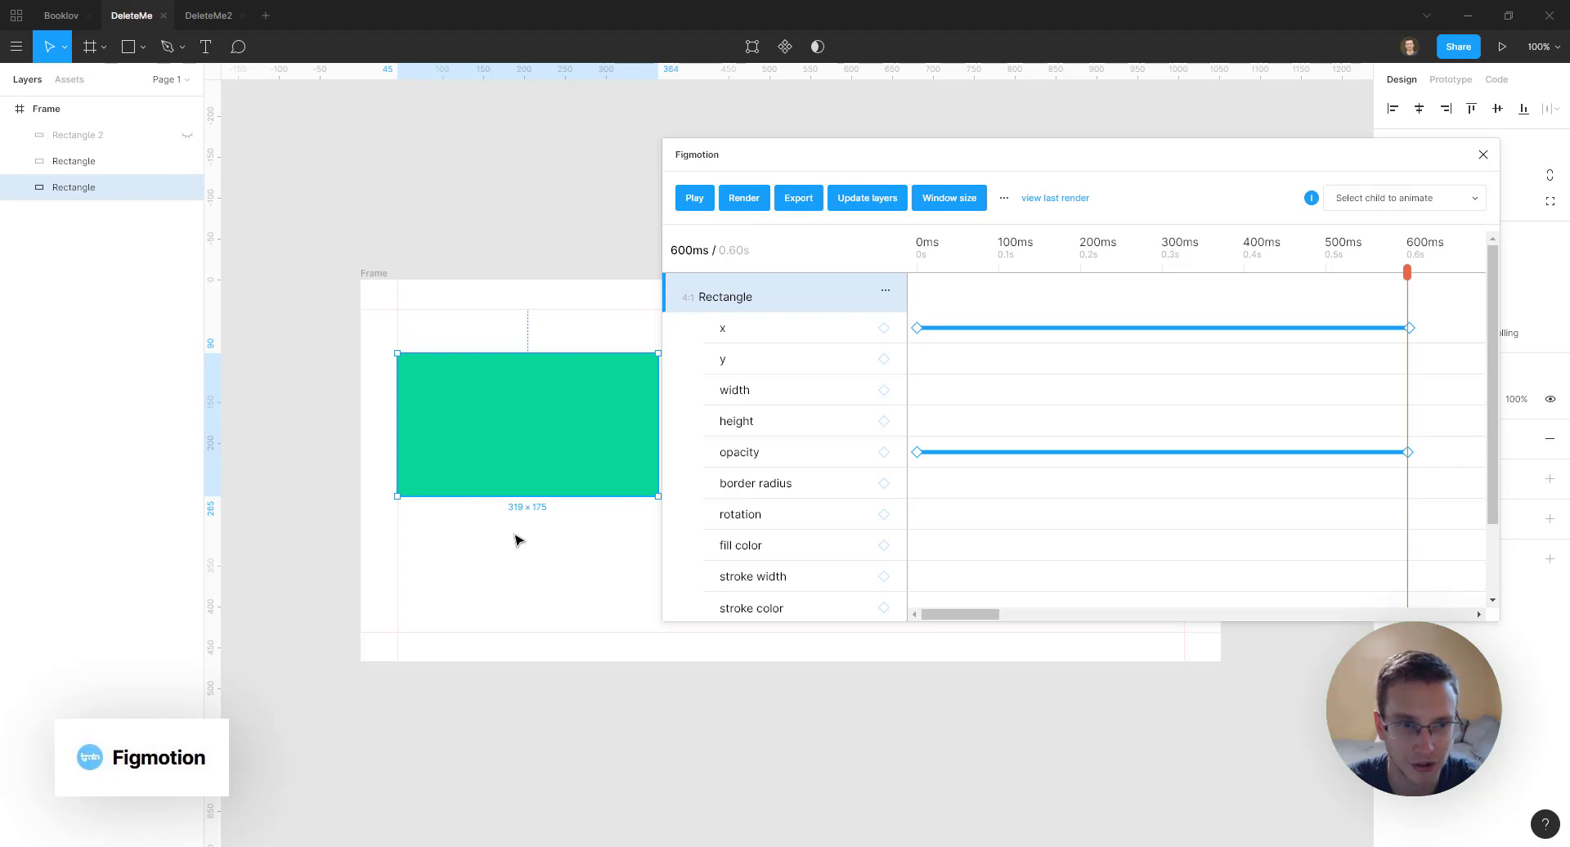
{"action": "left_click", "coordinate": [1054, 198]}
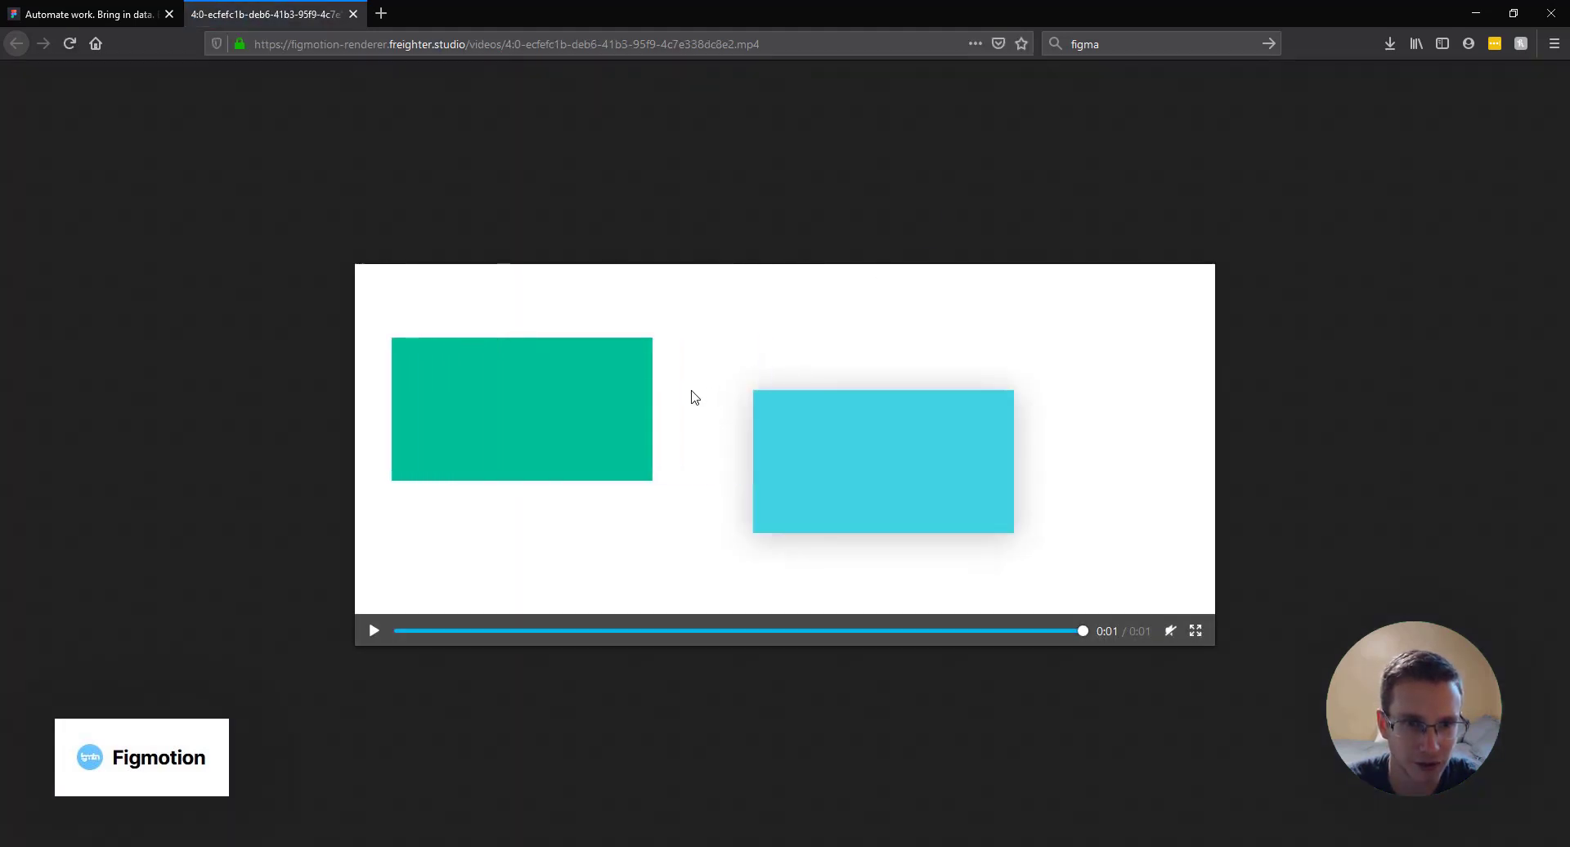
Replay the rendered MP4 in Firefox, then back in Figma close Figmotion and clear the selection
{"action": "left_click", "coordinate": [373, 630]}
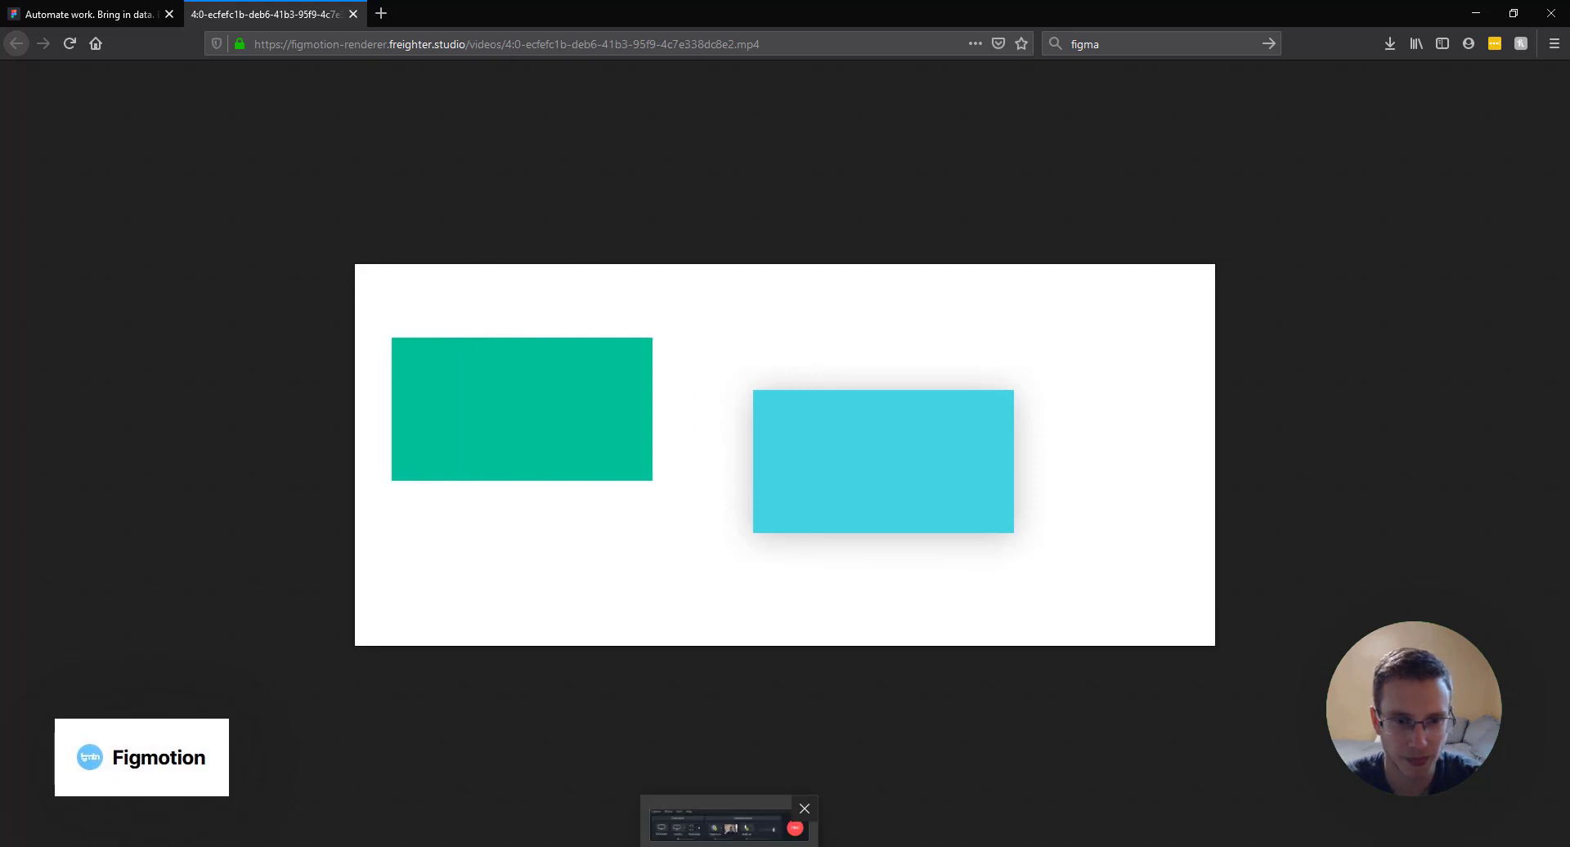
{"action": "mouse_move", "coordinate": [597, 842]}
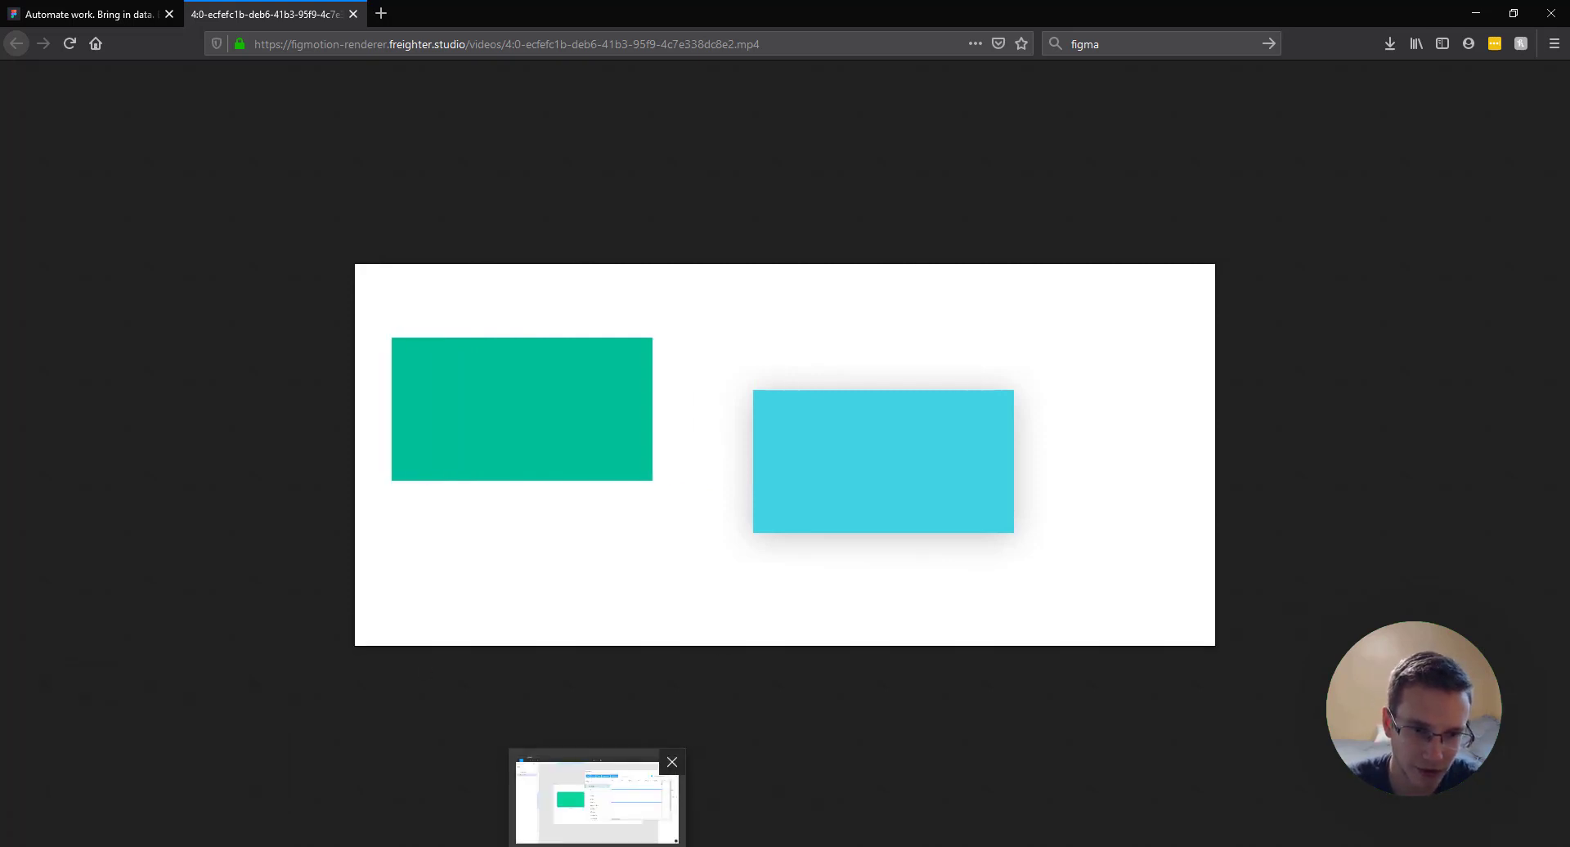
{"action": "left_click", "coordinate": [668, 835]}
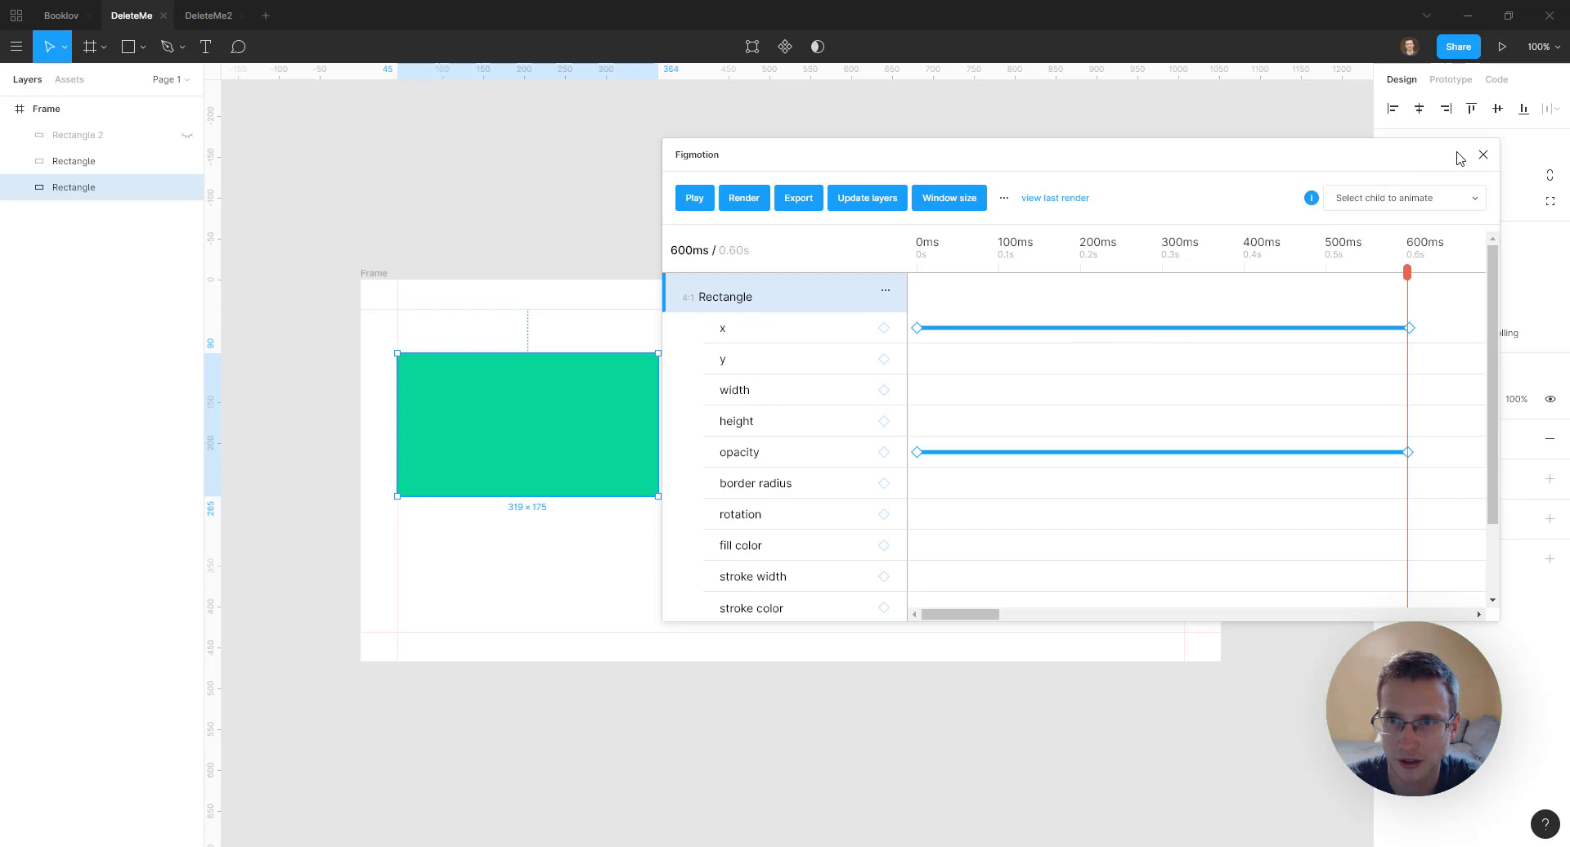
{"action": "left_click", "coordinate": [1482, 156]}
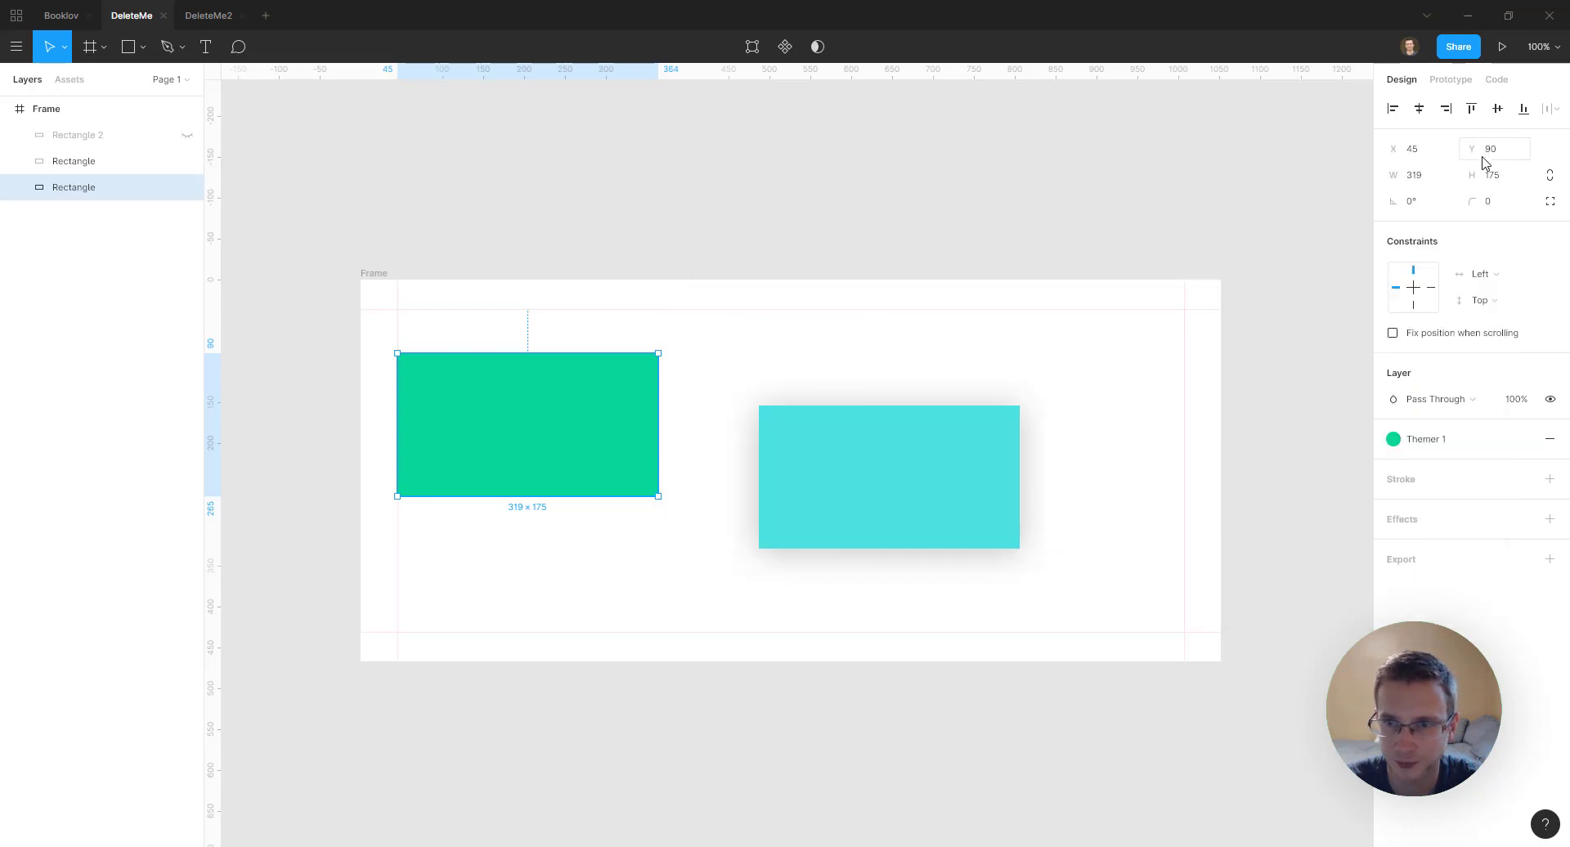
{"action": "key", "text": "Escape"}
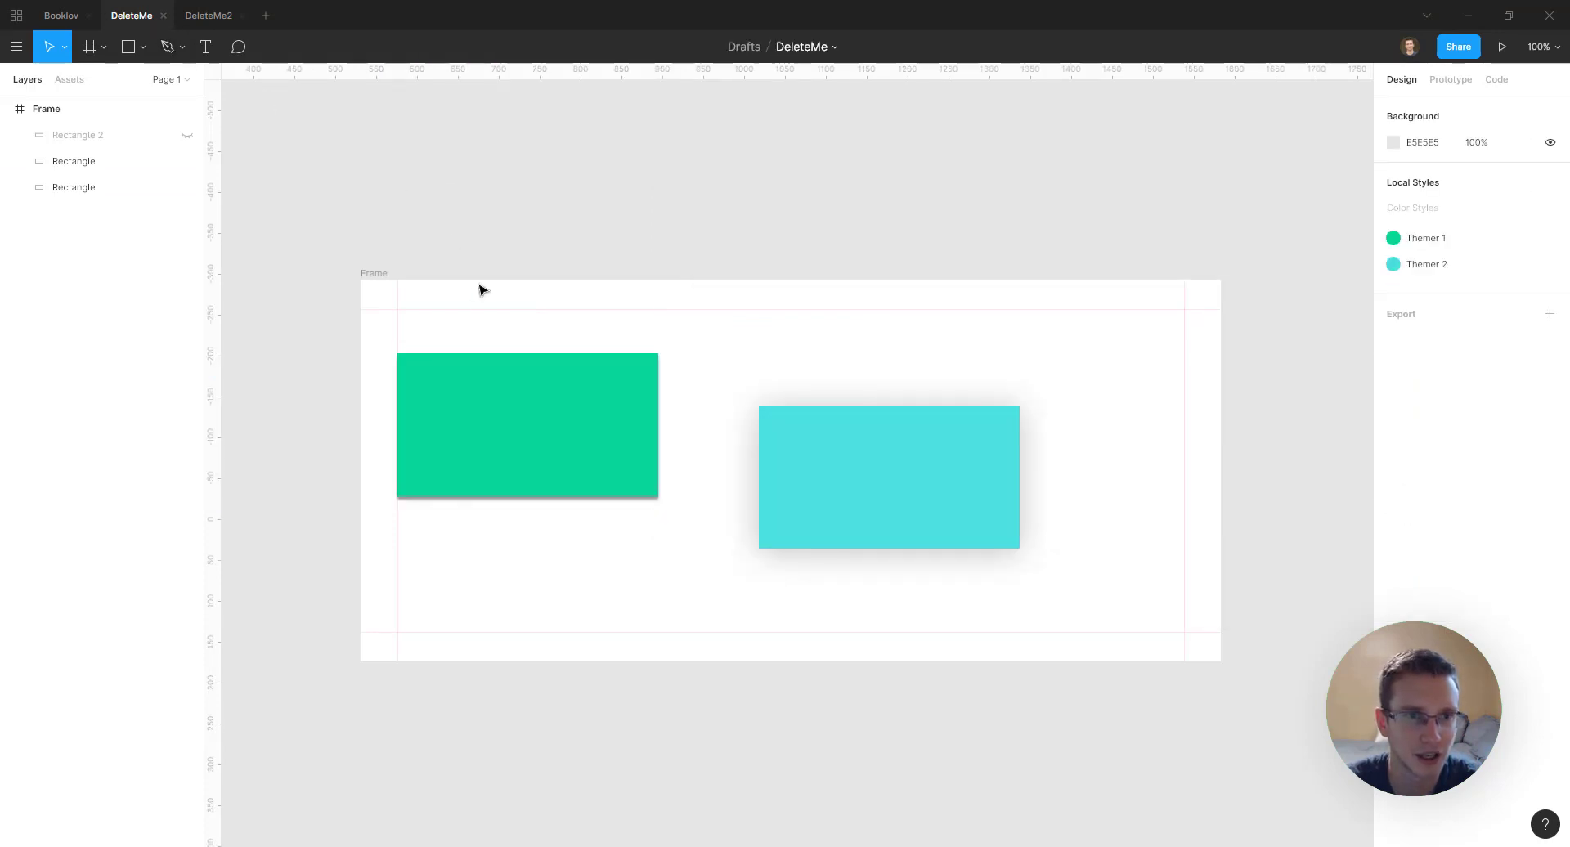
Browse the green rectangle's plugin menu, then switch to the Booklov file
{"action": "left_click", "coordinate": [483, 426]}
{"action": "right_click", "coordinate": [479, 420]}
{"action": "mouse_move", "coordinate": [612, 650]}
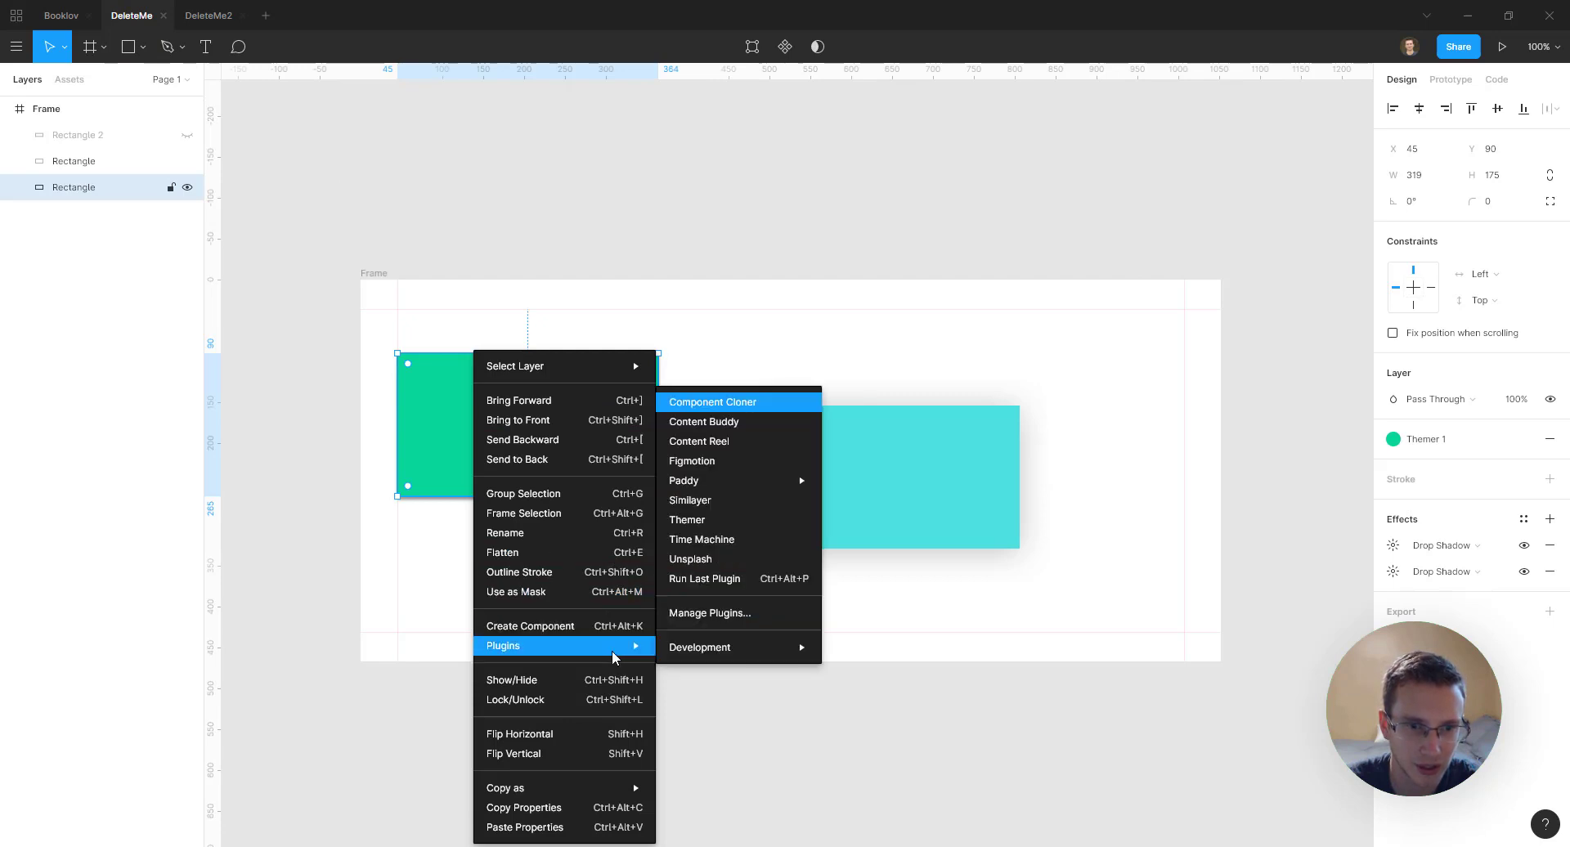
{"action": "mouse_move", "coordinate": [778, 476]}
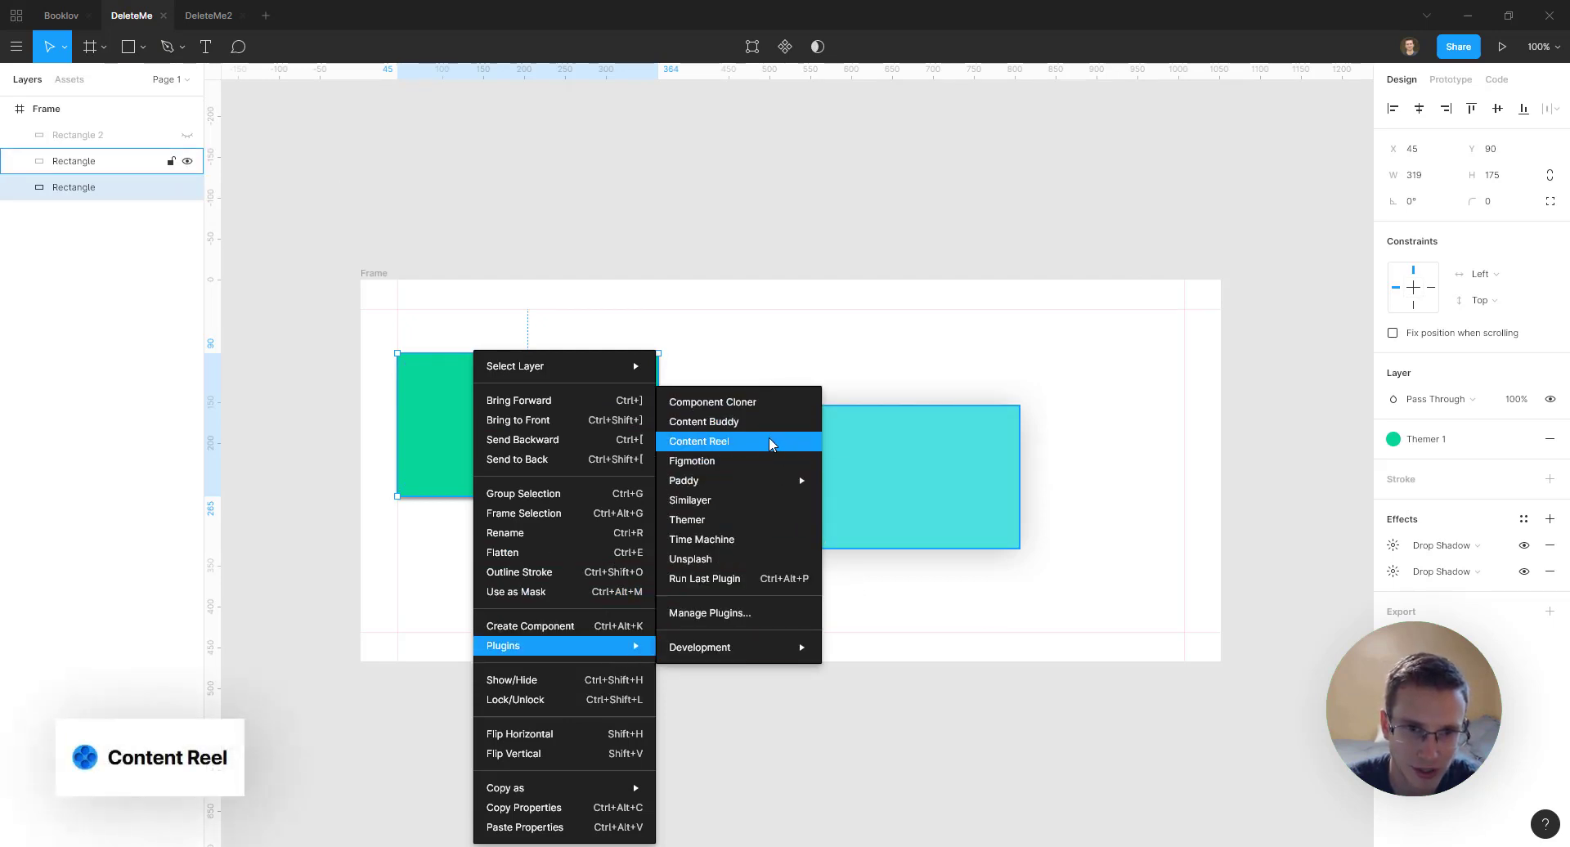
{"action": "left_click", "coordinate": [51, 17]}
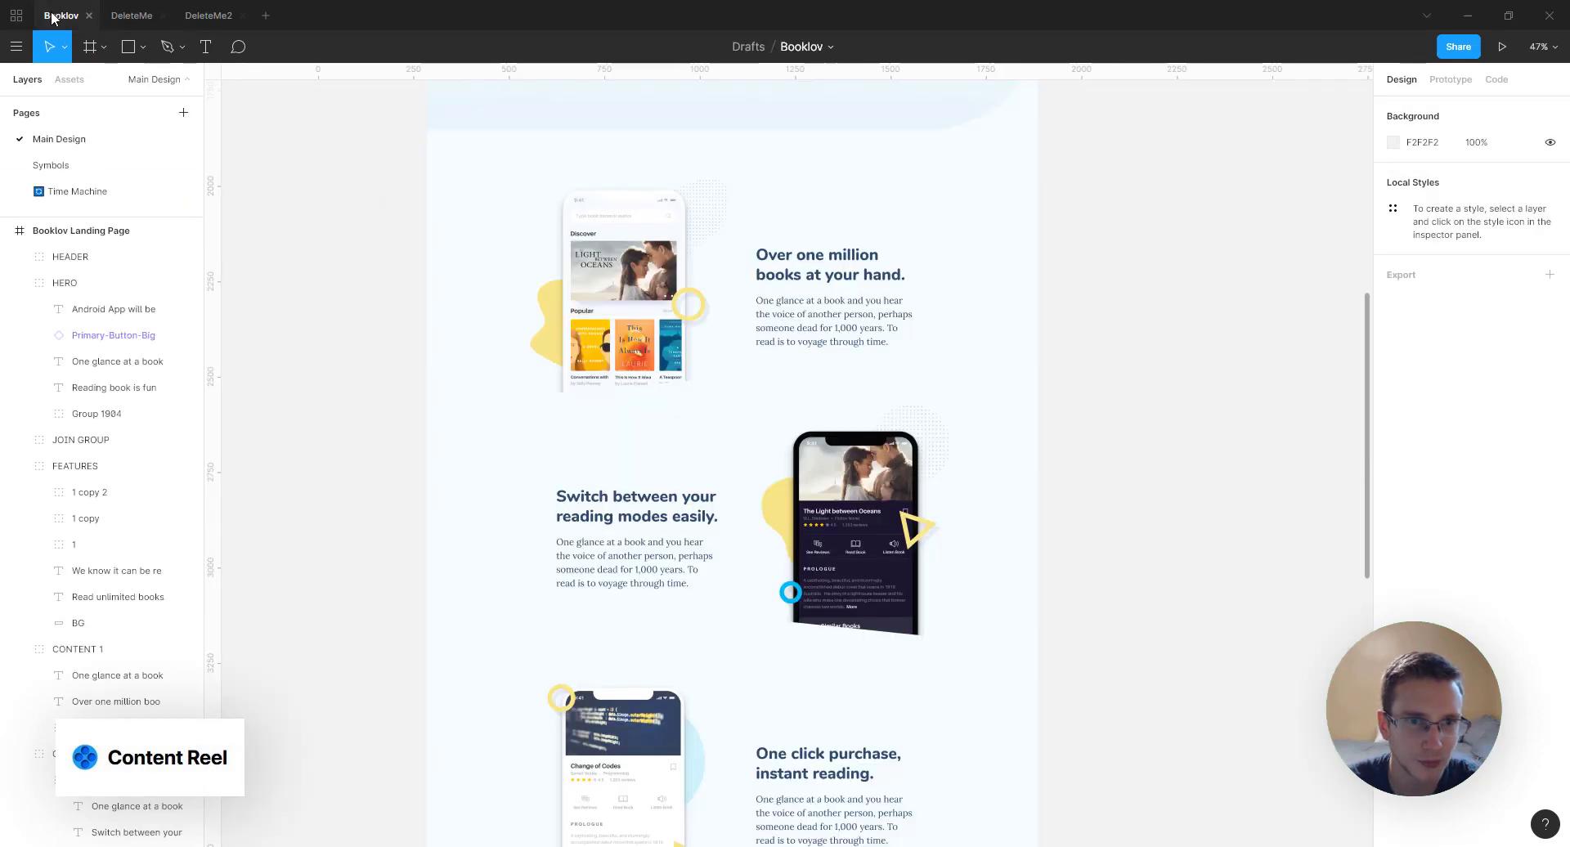
{"action": "scroll", "coordinate": [935, 448], "scroll_direction": "up", "scroll_amount": 5}
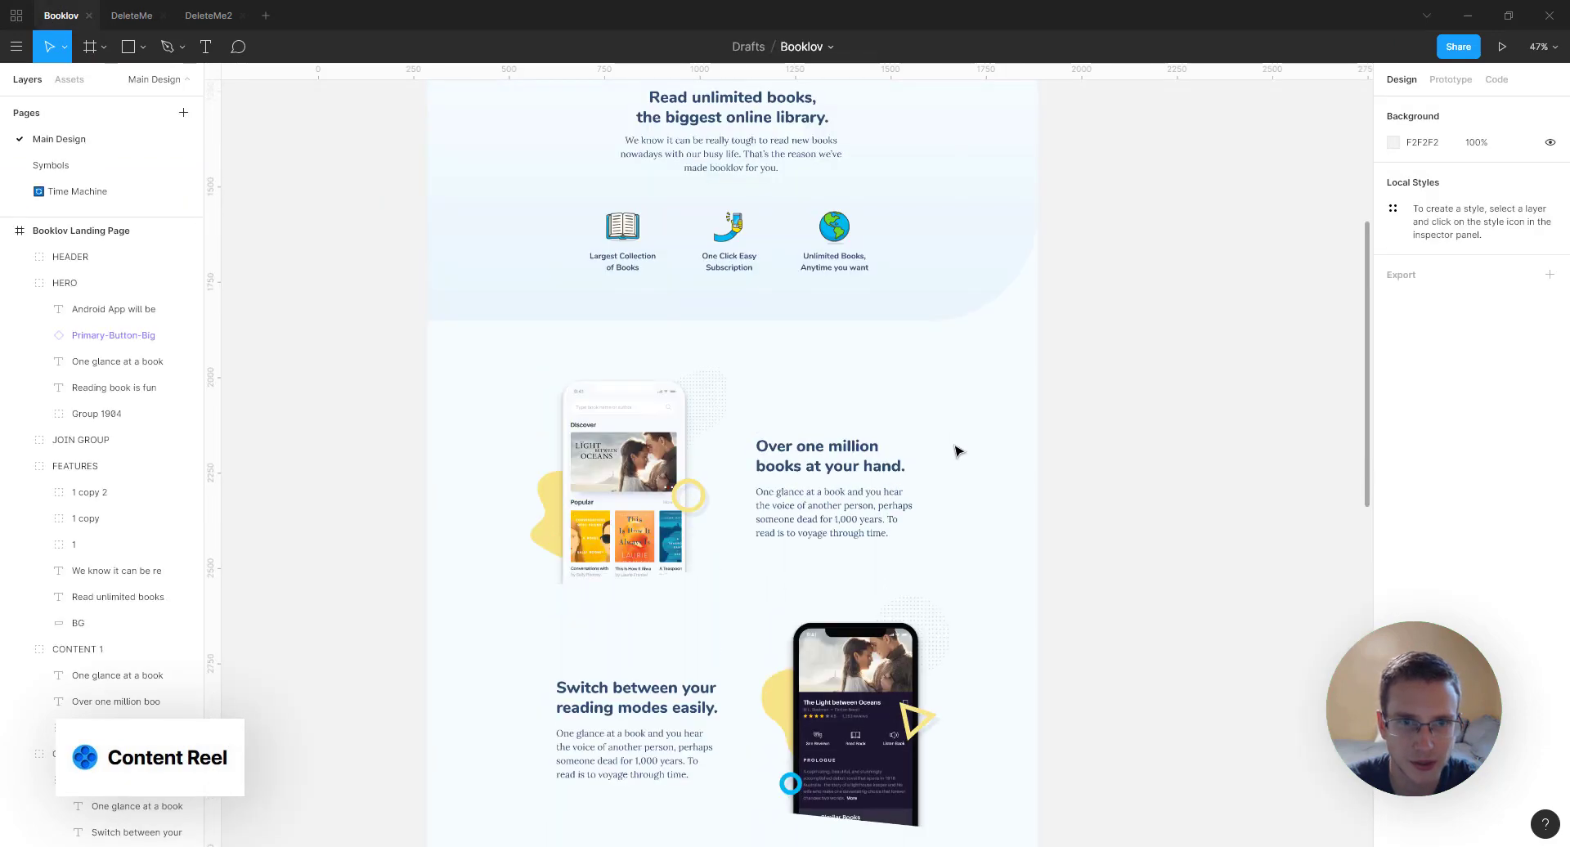
{"action": "scroll", "coordinate": [958, 450], "scroll_direction": "up", "scroll_amount": 1}
Select the FEATURES section text and scroll down to Success stories
{"action": "left_click", "coordinate": [729, 274]}
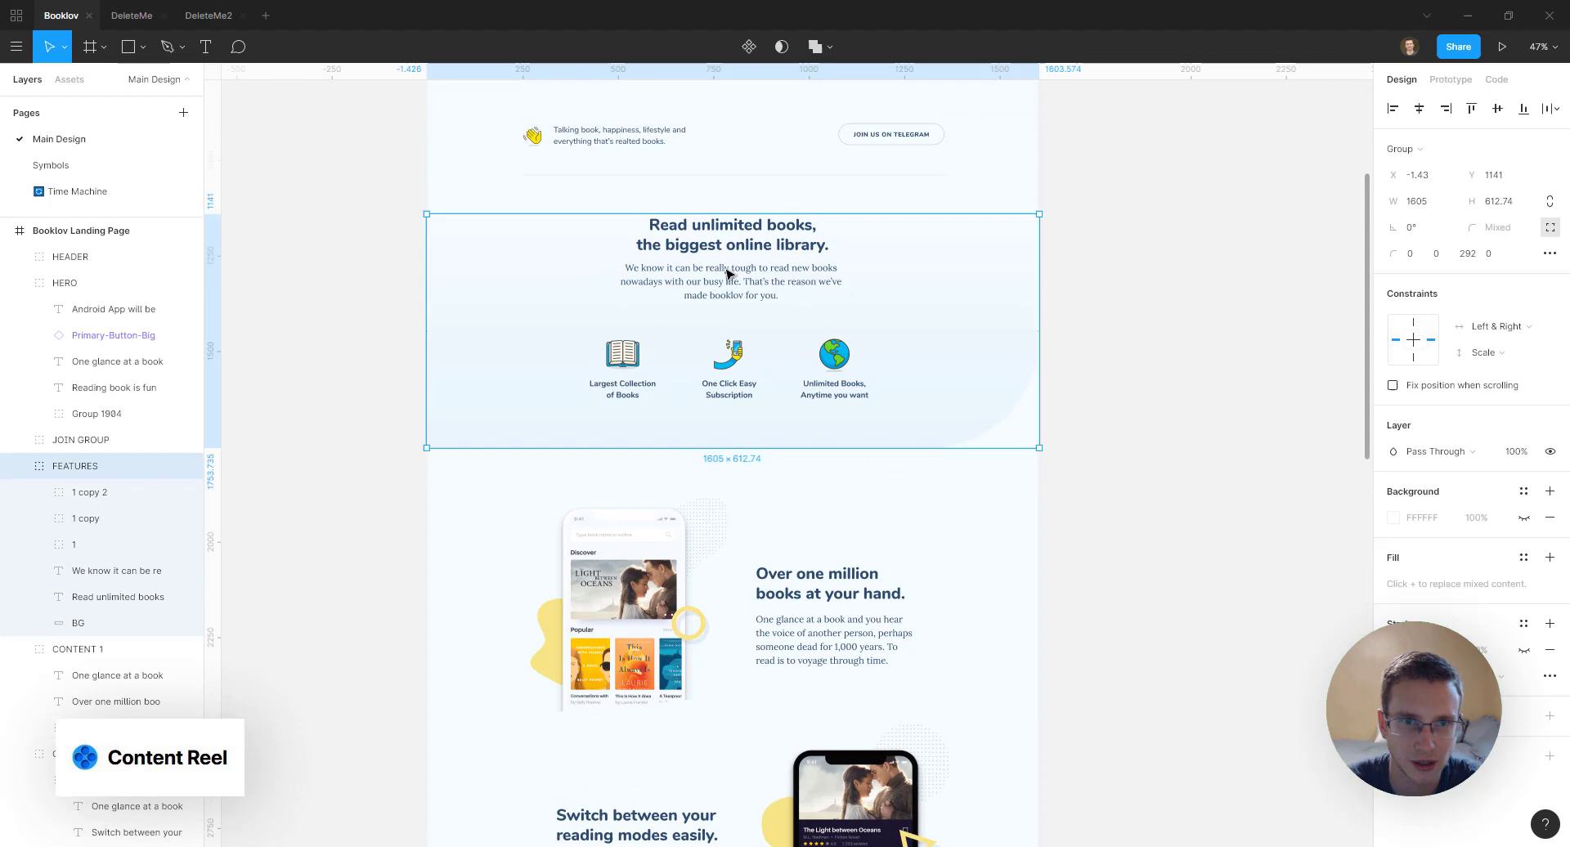
{"action": "double_click", "coordinate": [730, 274]}
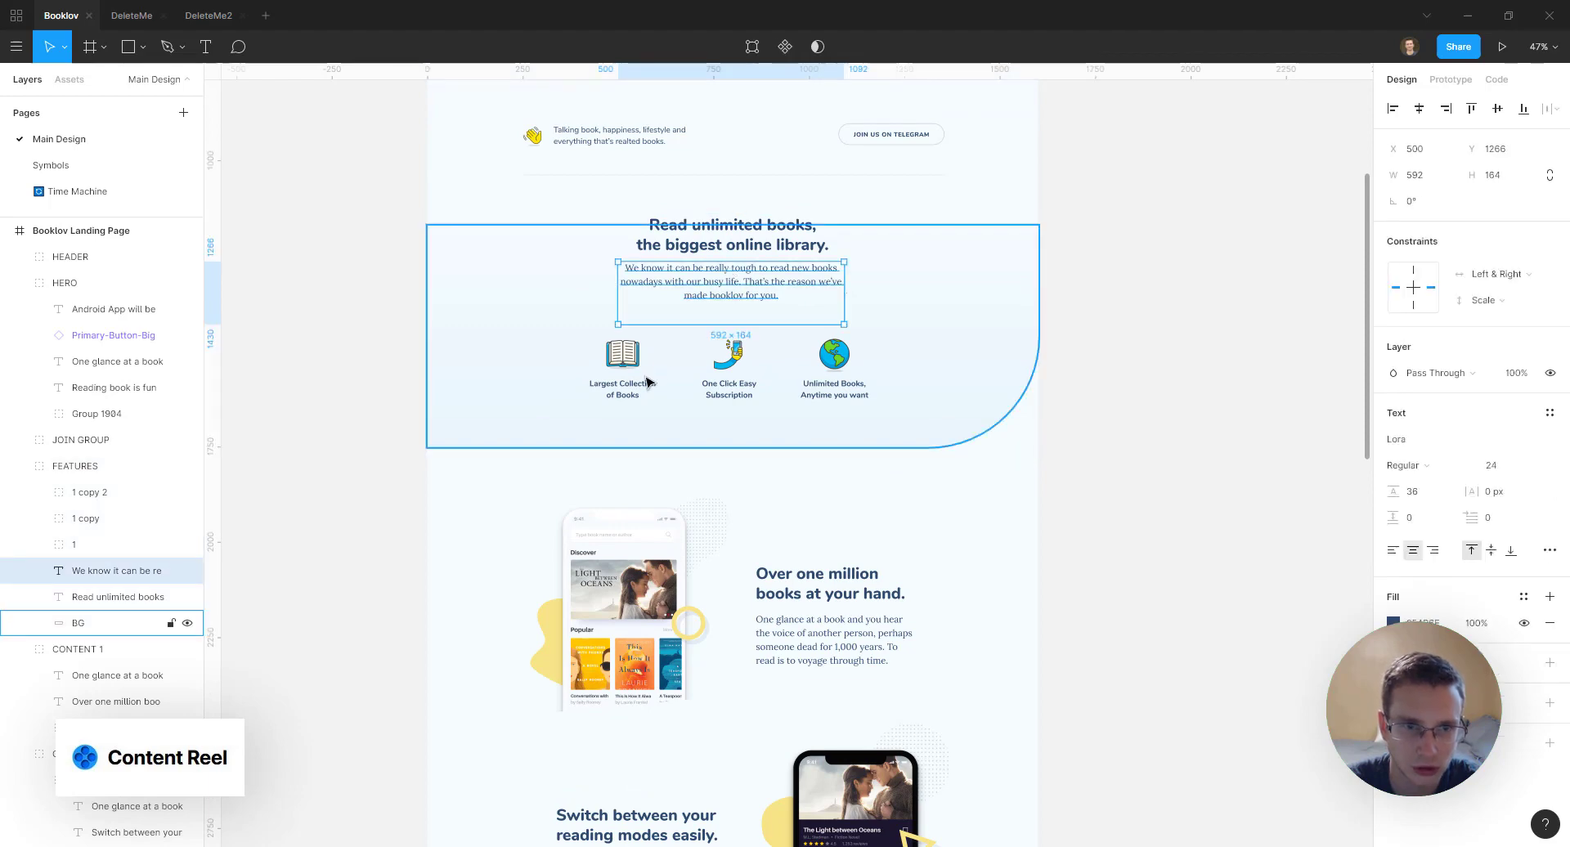
{"action": "scroll", "coordinate": [785, 523], "scroll_direction": "down", "scroll_amount": 11}
{"action": "scroll", "coordinate": [799, 532], "scroll_direction": "down", "scroll_amount": 2}
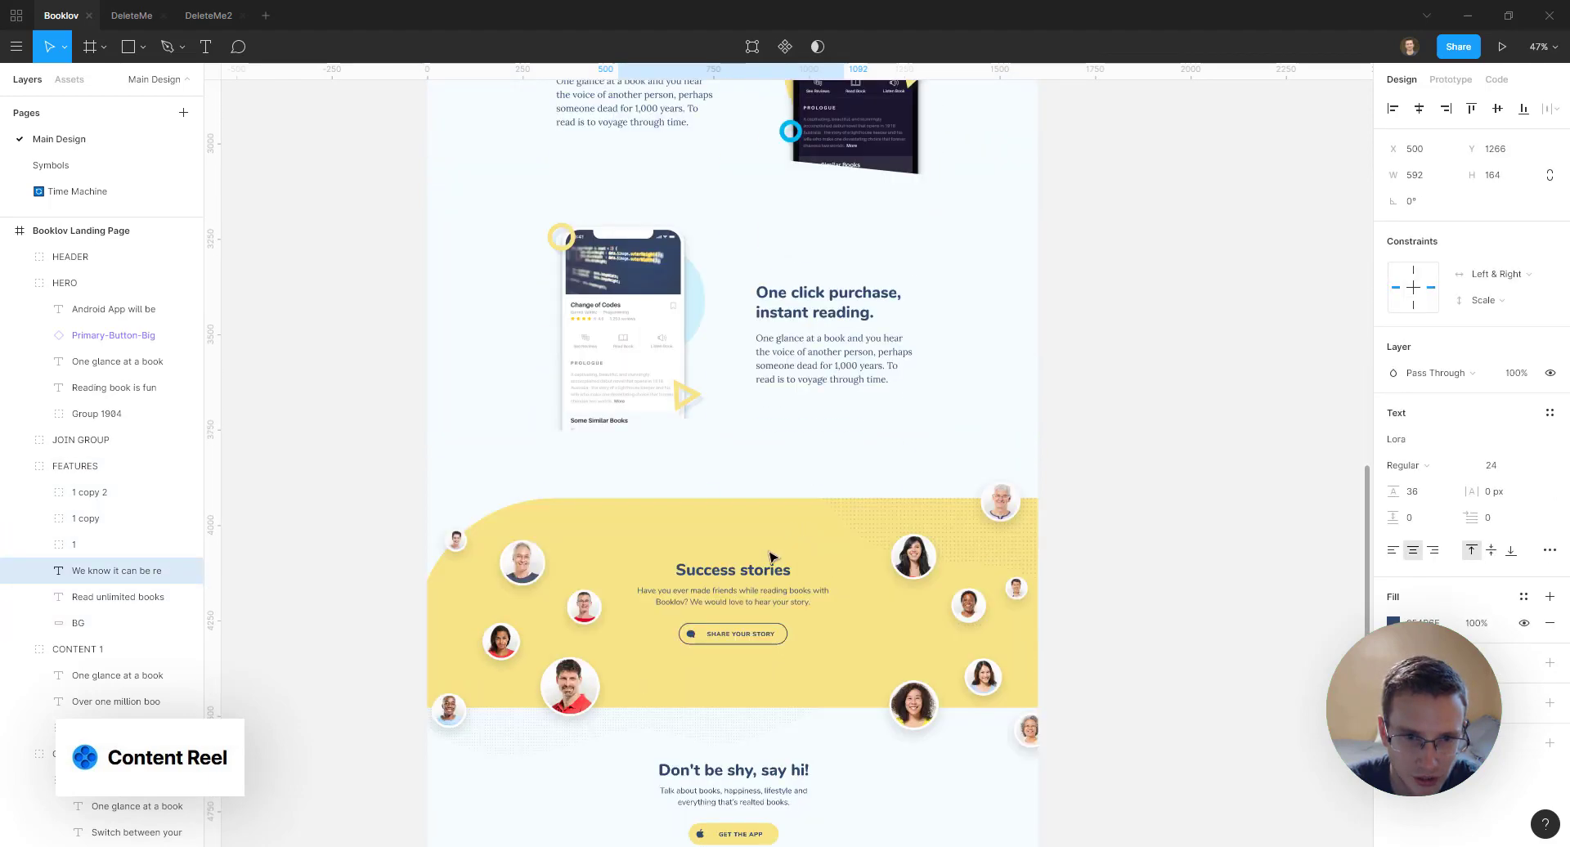
{"action": "scroll", "coordinate": [623, 613], "scroll_direction": "down", "scroll_amount": 2}
Drill into the TESTIMONIAL group and select the large avatar oval on the left
{"action": "left_click", "coordinate": [586, 503]}
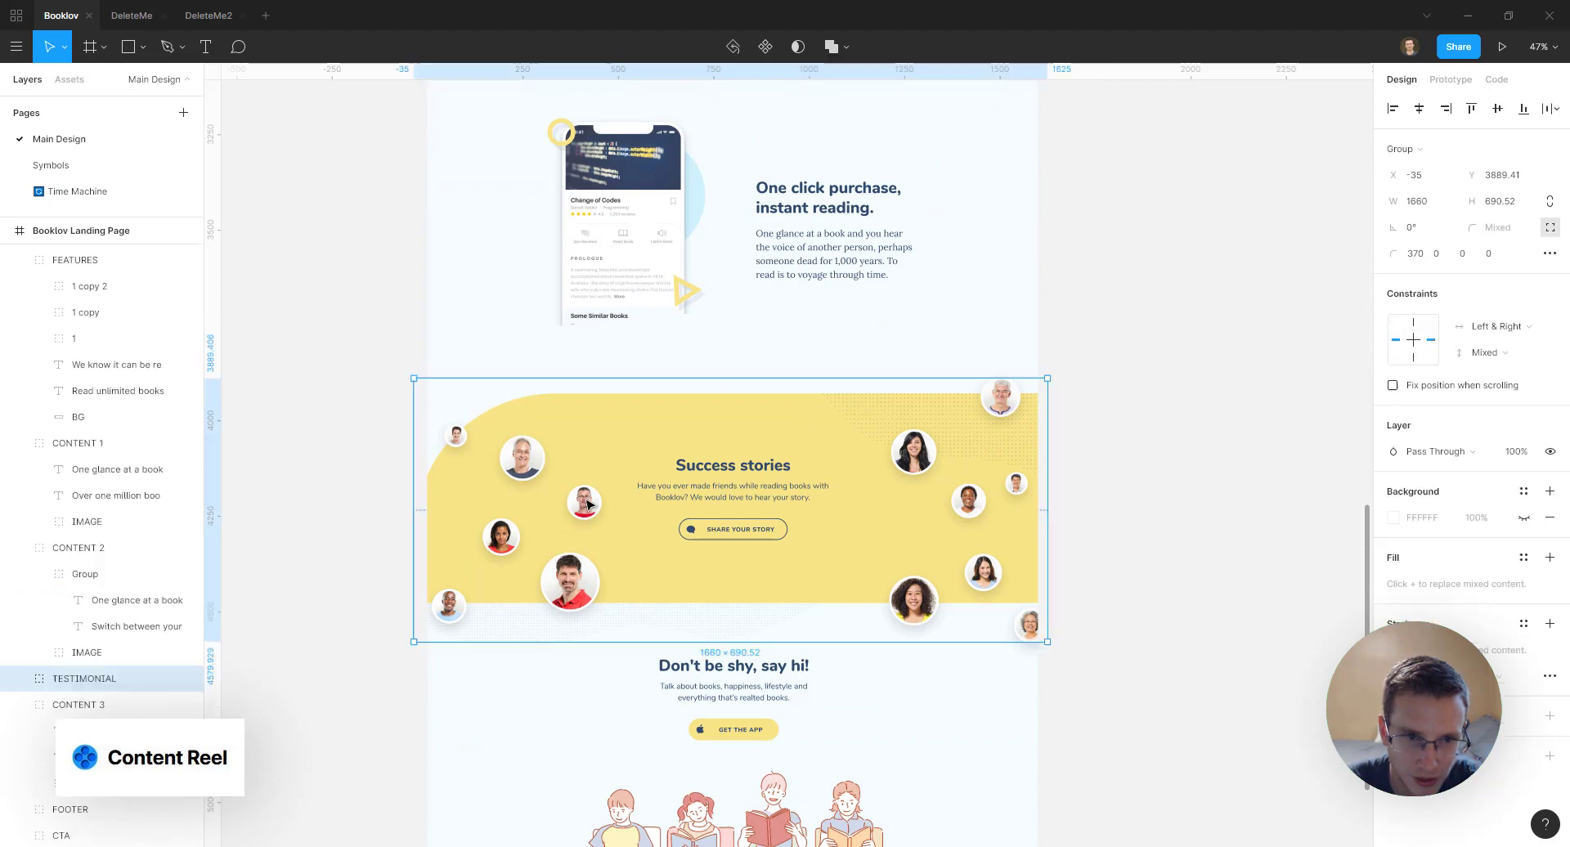
{"action": "double_click", "coordinate": [585, 503]}
{"action": "double_click", "coordinate": [586, 503]}
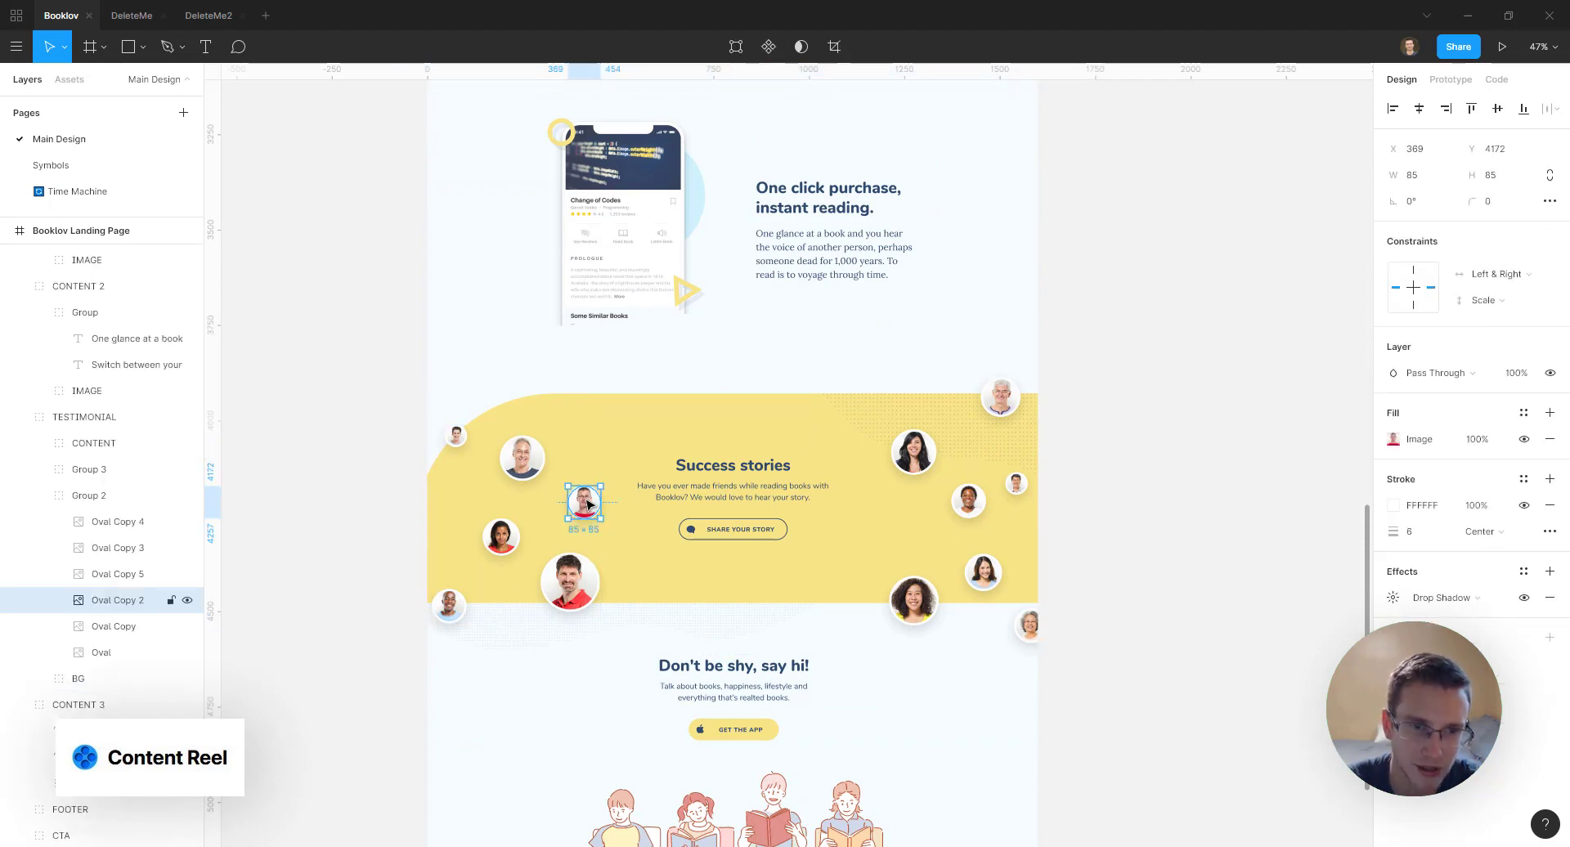
{"action": "right_click", "coordinate": [587, 505]}
{"action": "left_click", "coordinate": [520, 462]}
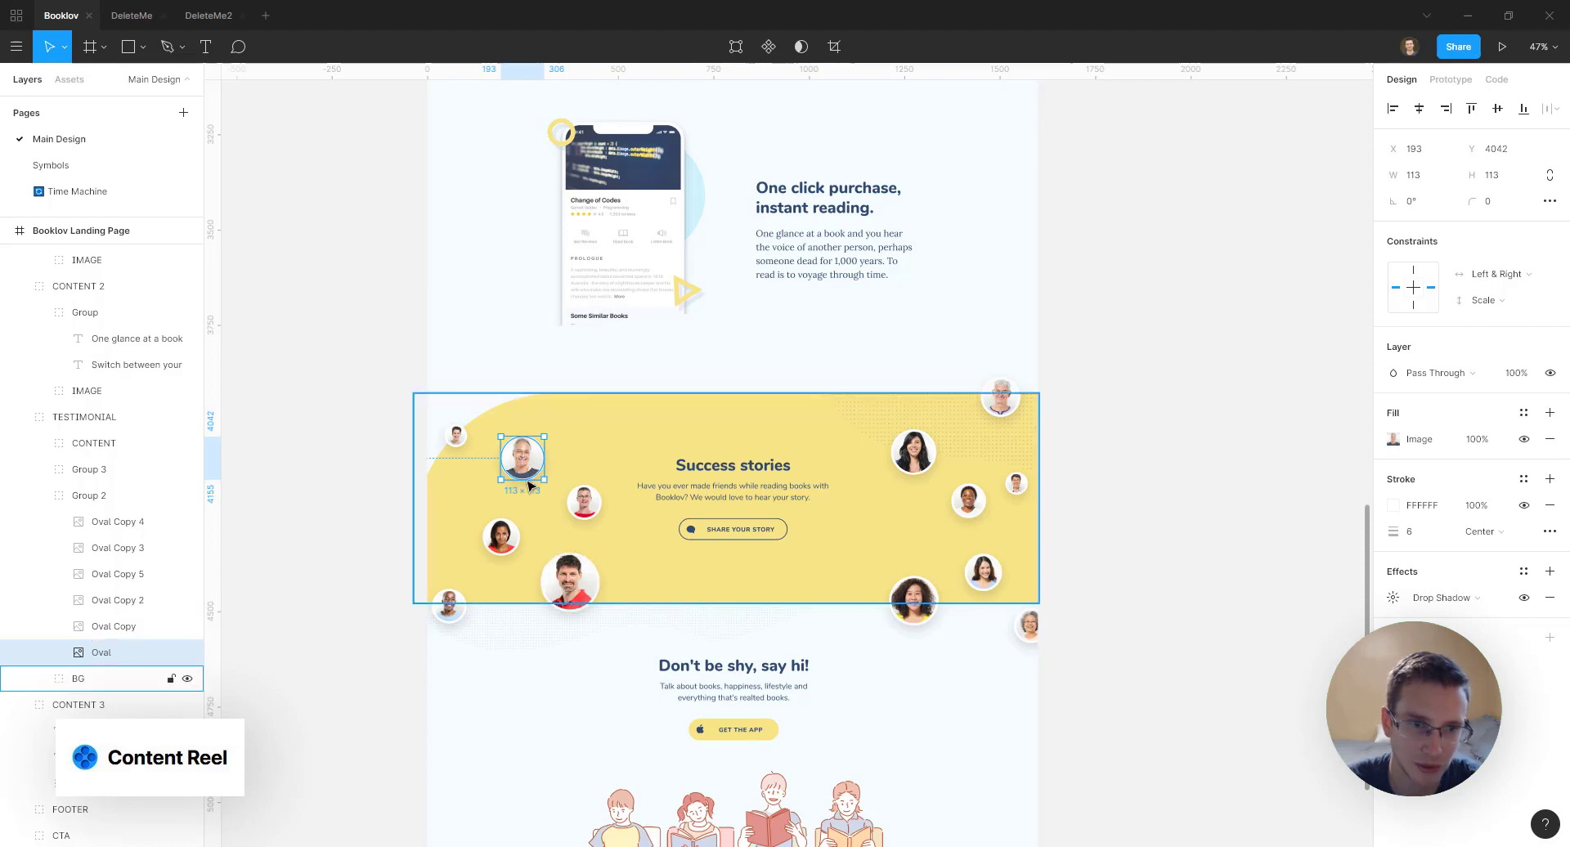
Launch the Content Buddy plugin on the left avatar Oval, then close it
{"action": "right_click", "coordinate": [520, 466]}
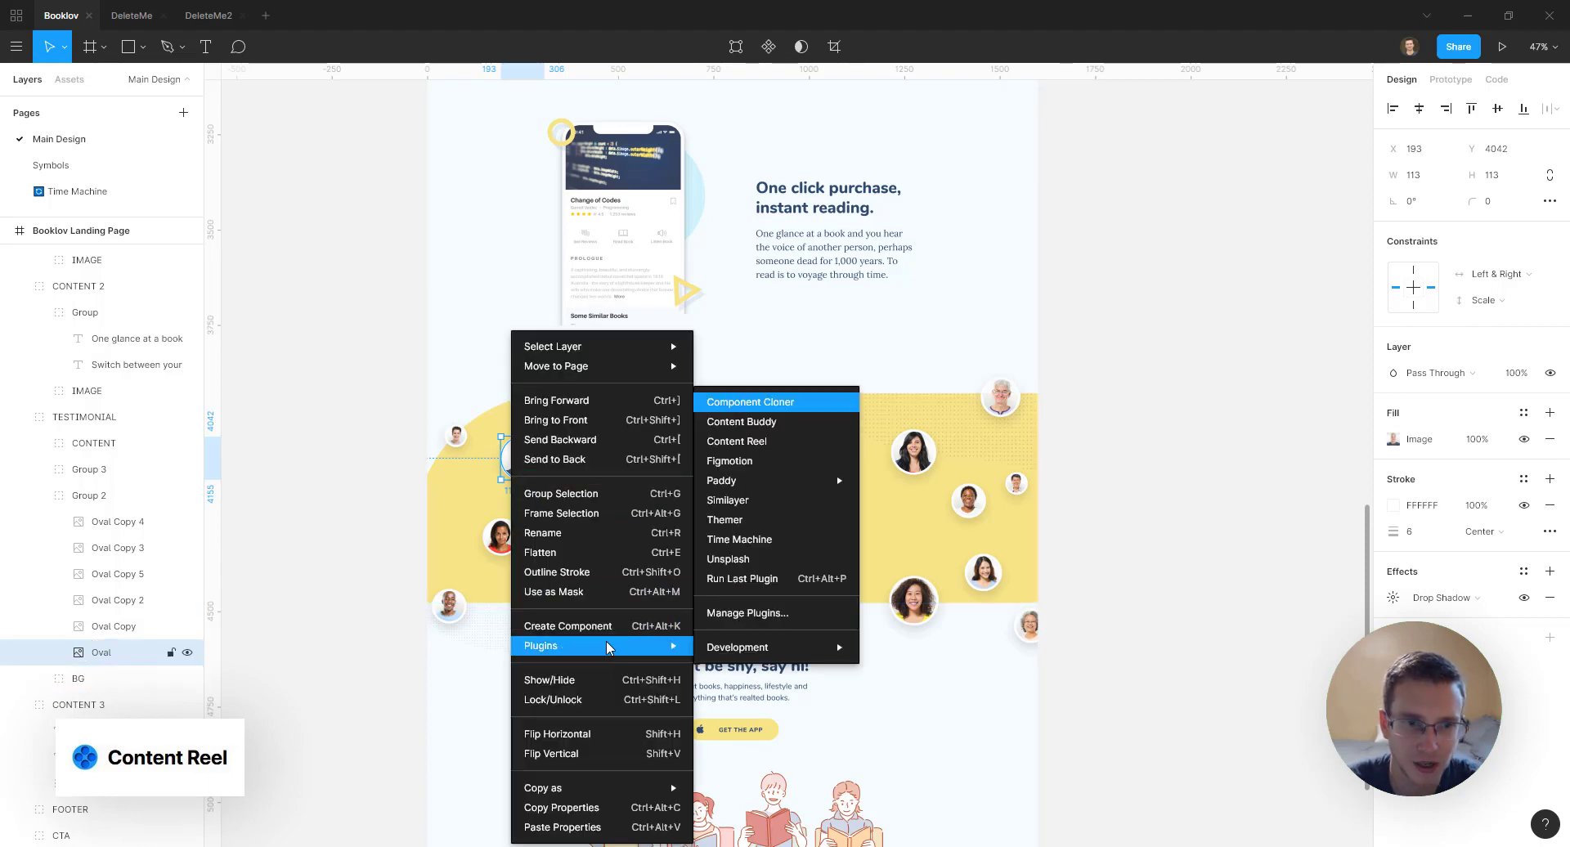
{"action": "left_click", "coordinate": [746, 423]}
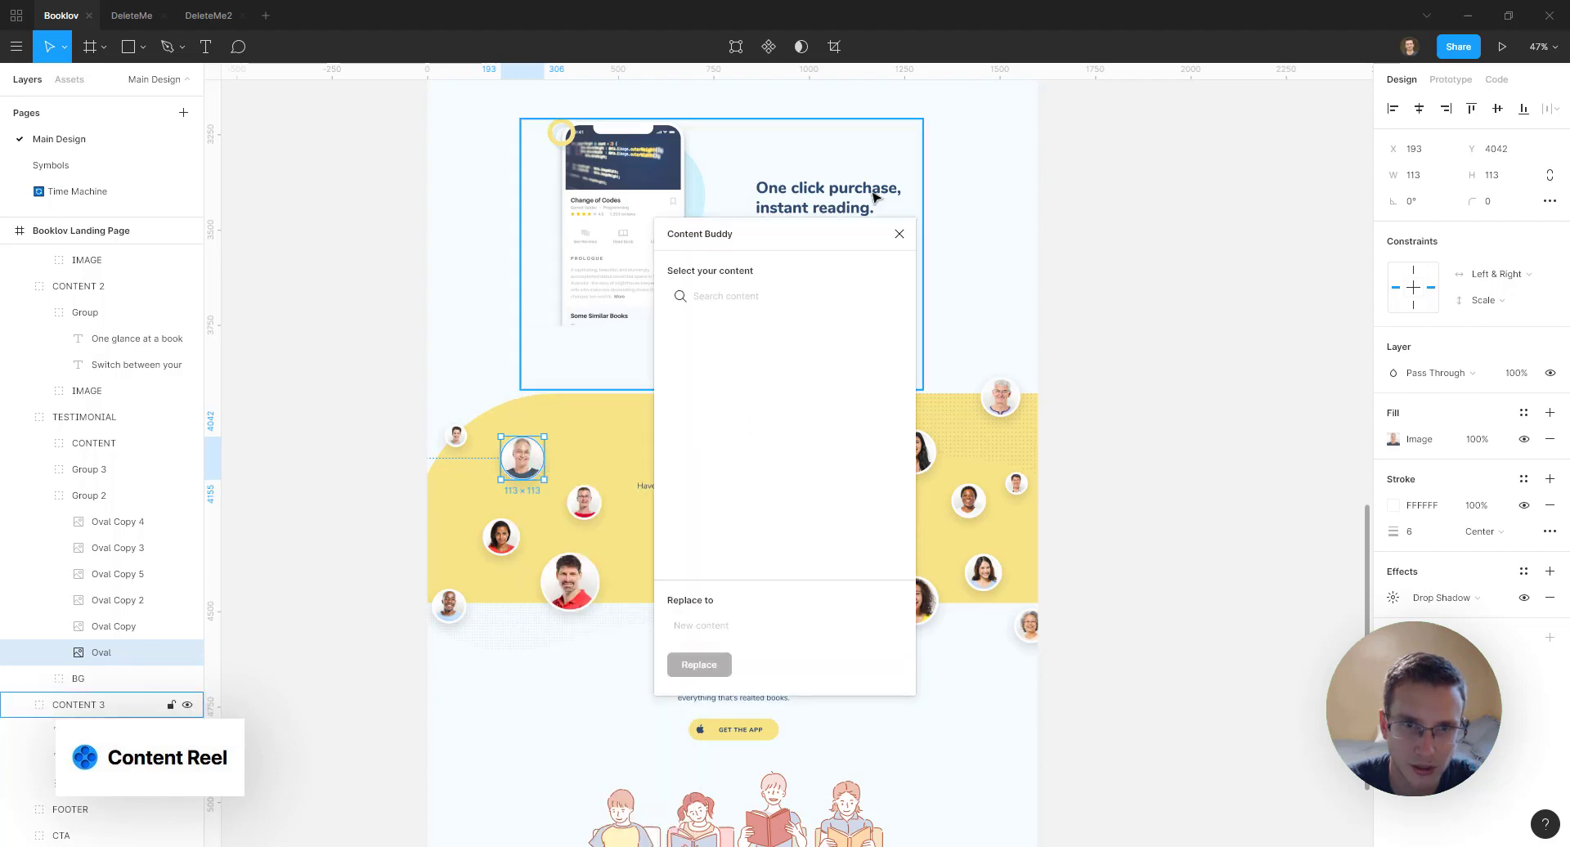
{"action": "left_click", "coordinate": [898, 234]}
Run Content Reel on the Oval and browse its People, Icons and Text content
{"action": "right_click", "coordinate": [529, 457]}
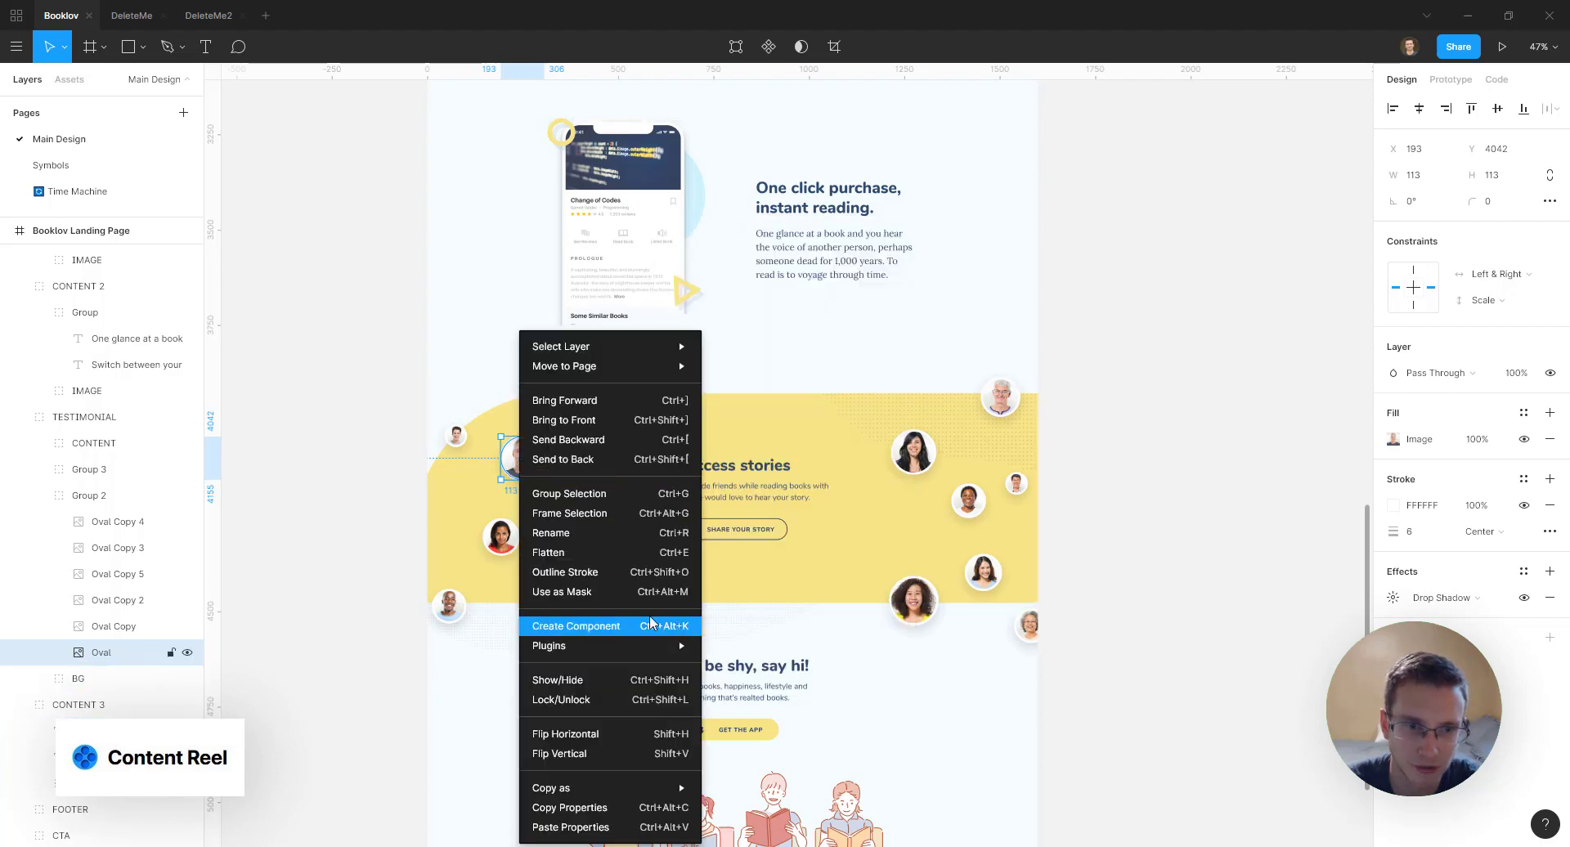
{"action": "mouse_move", "coordinate": [609, 646]}
{"action": "left_click", "coordinate": [784, 439]}
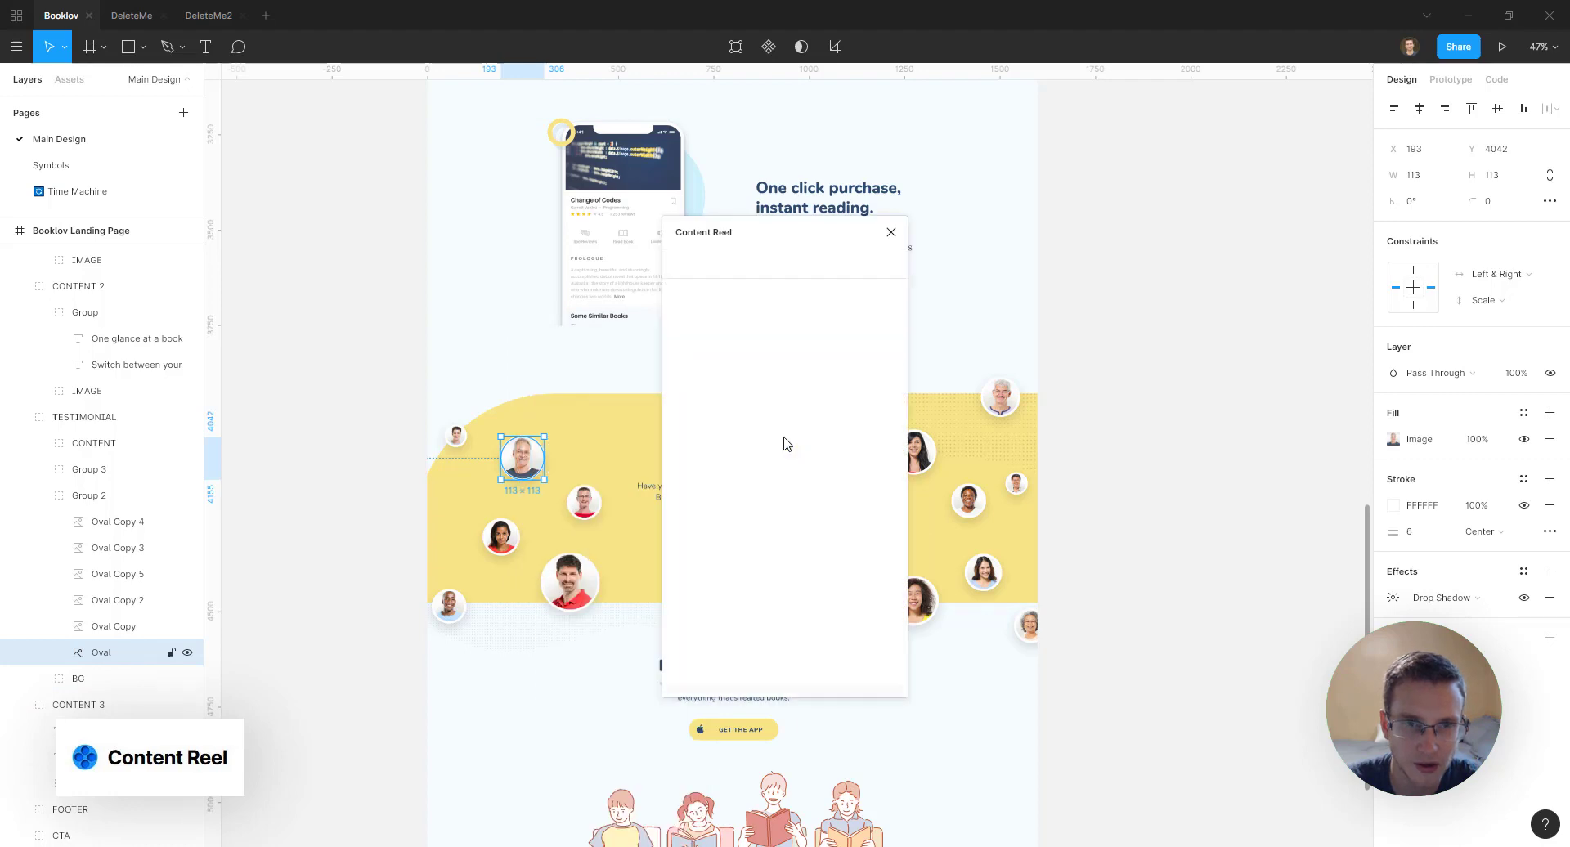
{"action": "left_click", "coordinate": [741, 272]}
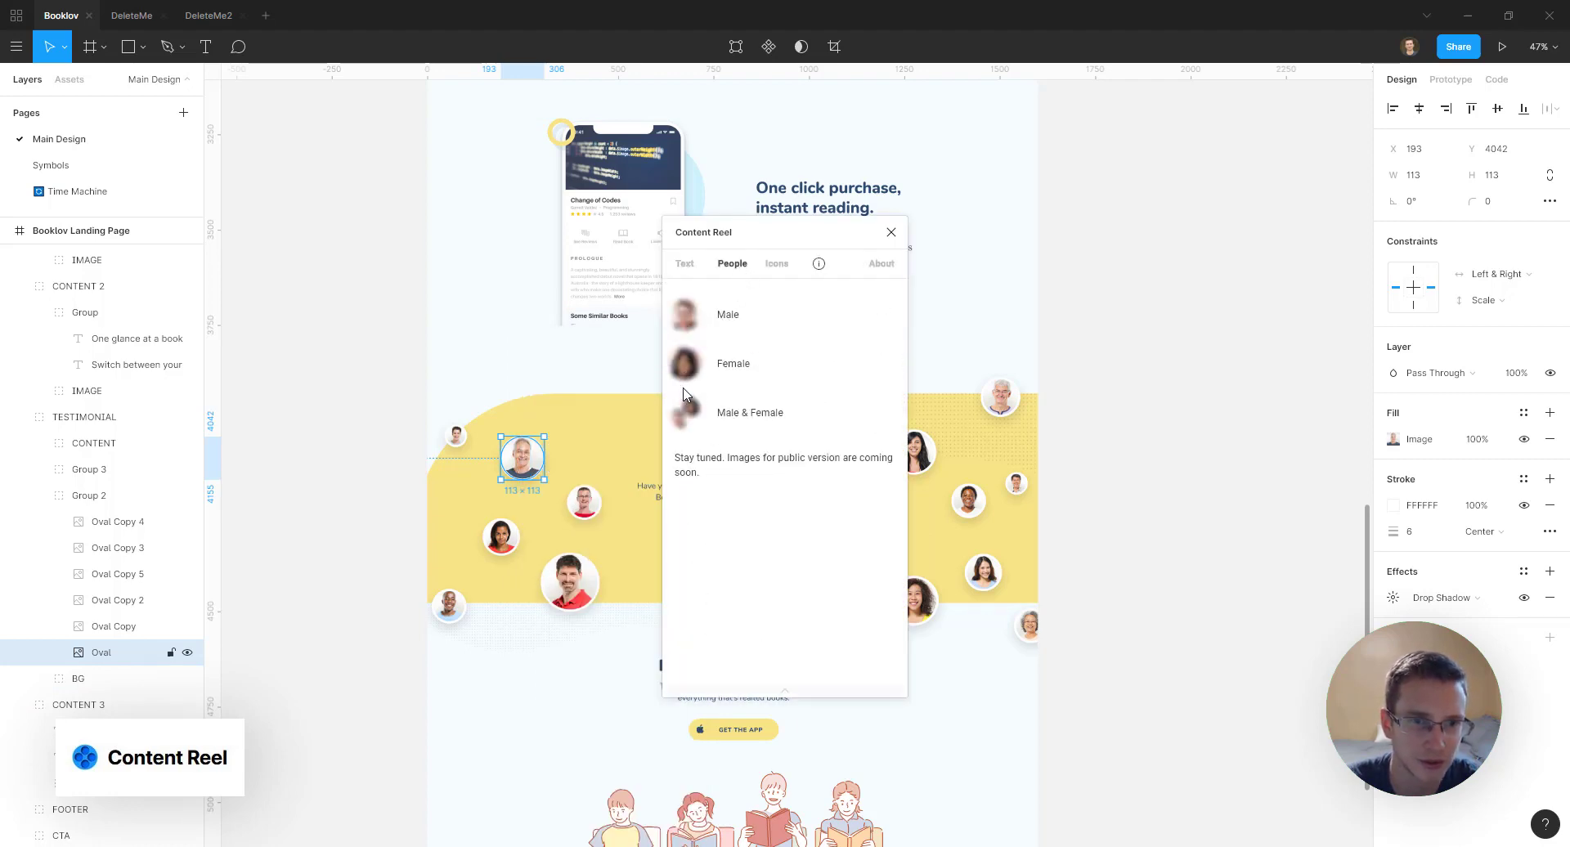
{"action": "left_click", "coordinate": [776, 270]}
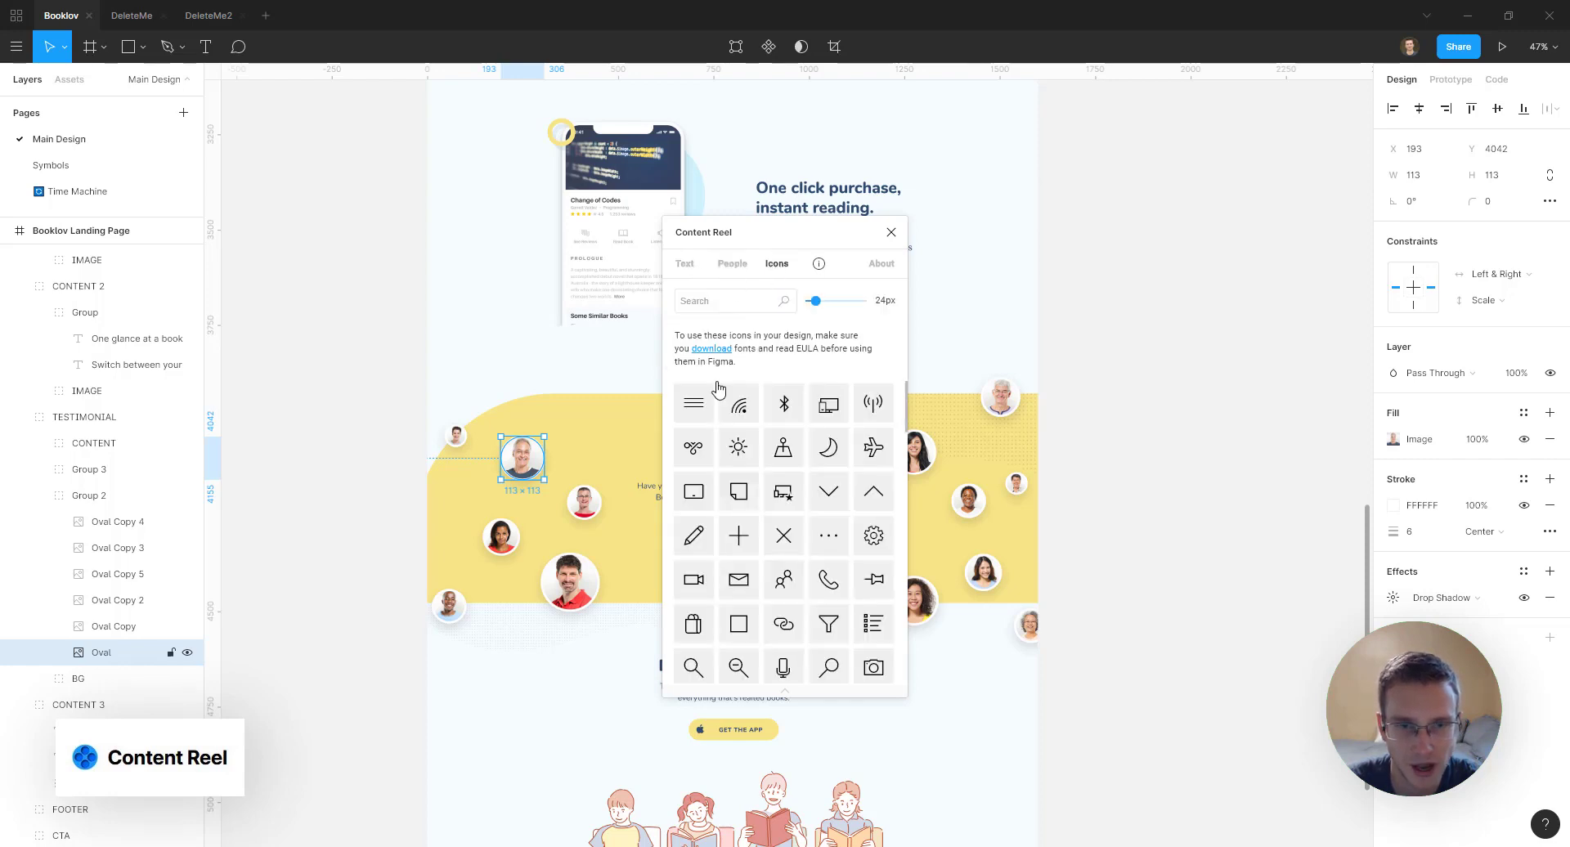
{"action": "left_click", "coordinate": [690, 268]}
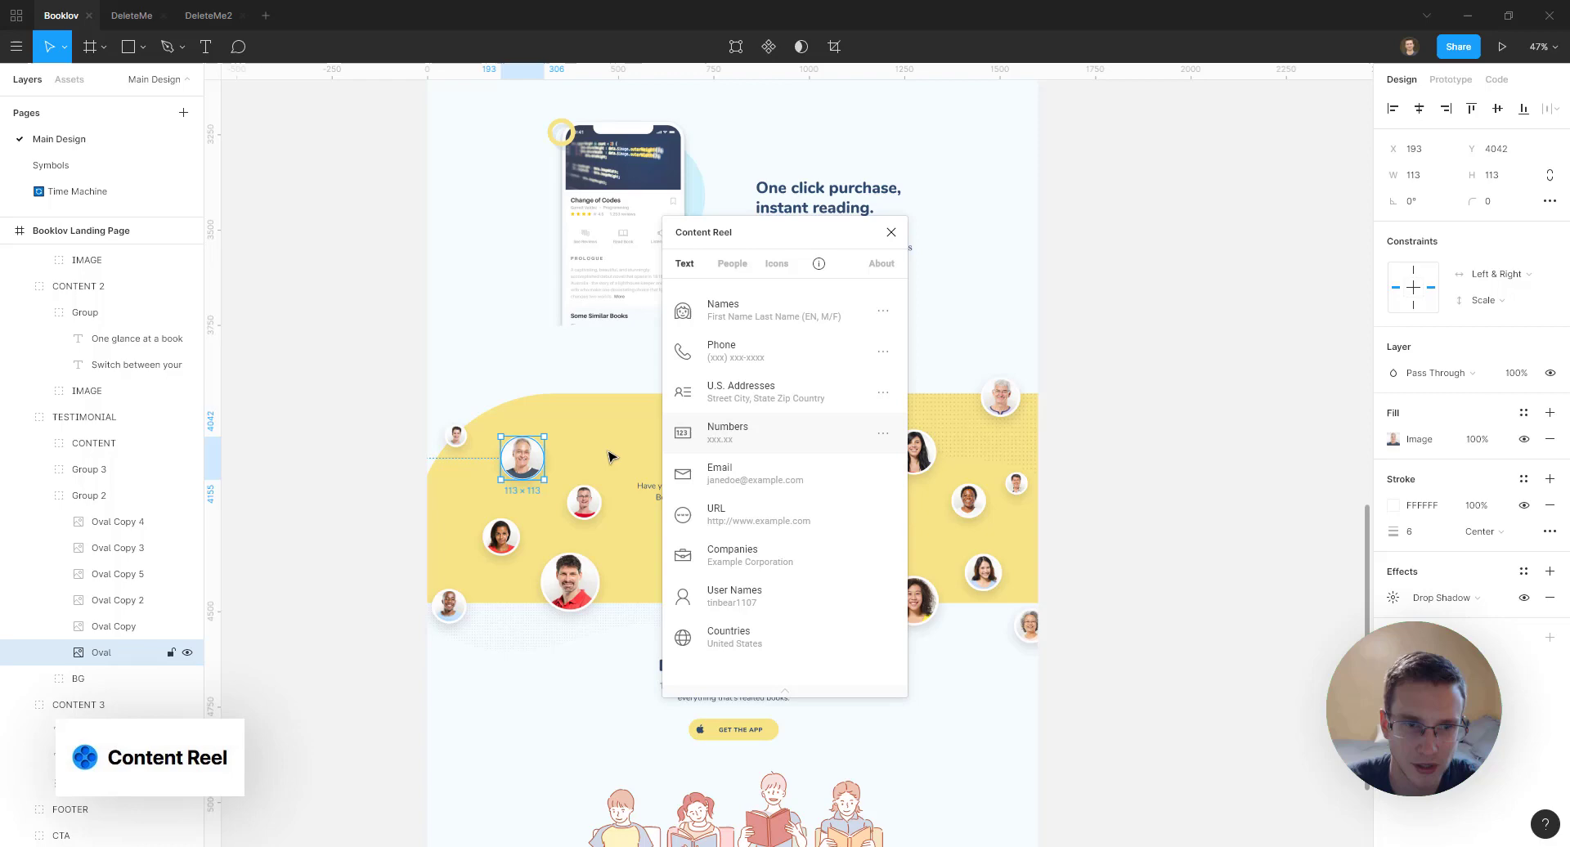
Move the Content Reel window aside and clear the Oval selection
{"action": "scroll", "coordinate": [573, 433], "scroll_direction": "up", "scroll_amount": 2}
{"action": "scroll", "coordinate": [570, 431], "scroll_direction": "up", "scroll_amount": 2}
{"action": "left_click_drag", "start_coordinate": [785, 232], "coordinate": [1116, 224]}
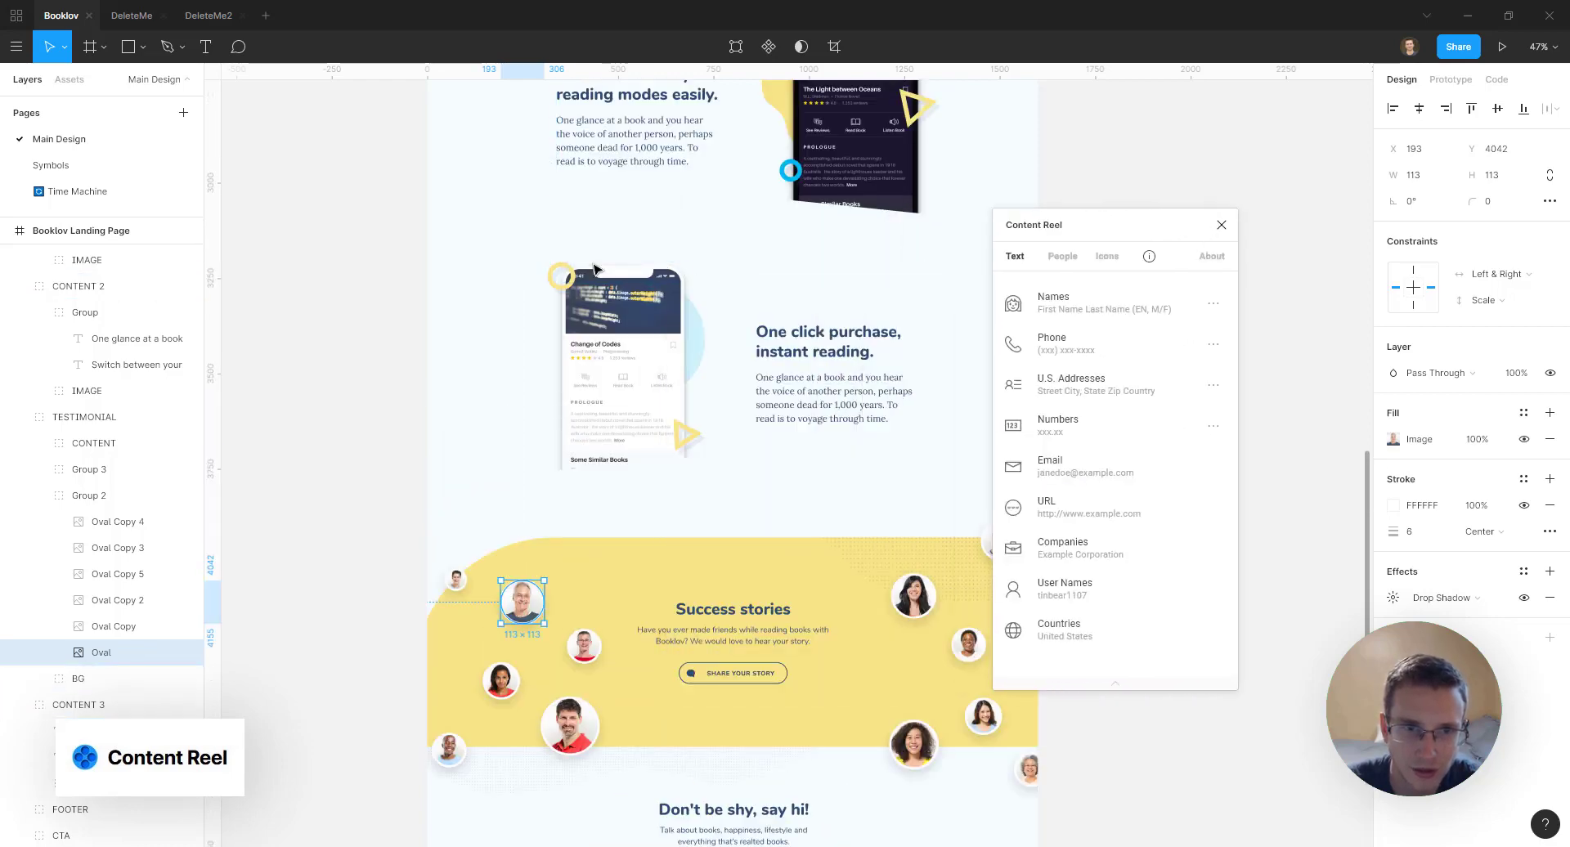
{"action": "left_click", "coordinate": [420, 293]}
Leave the accidental vector edit on the phone mockup with Done, then select the CONTENT 2 section
{"action": "left_click", "coordinate": [588, 346]}
{"action": "scroll", "coordinate": [387, 377], "scroll_direction": "up", "scroll_amount": 5}
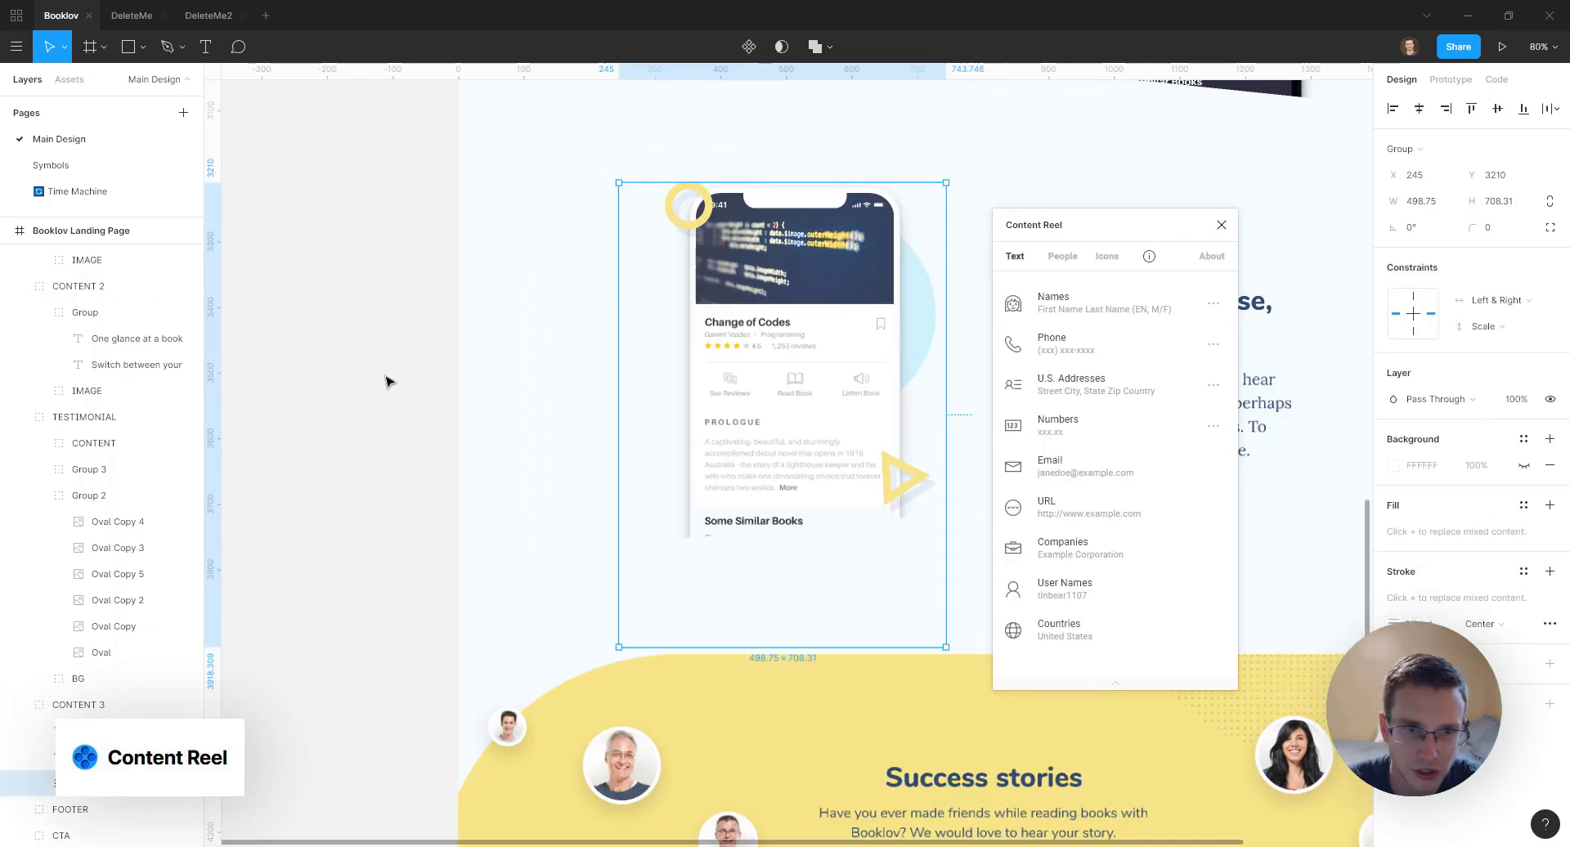
{"action": "scroll", "coordinate": [507, 360], "scroll_direction": "right", "scroll_amount": 3}
{"action": "double_click", "coordinate": [536, 354]}
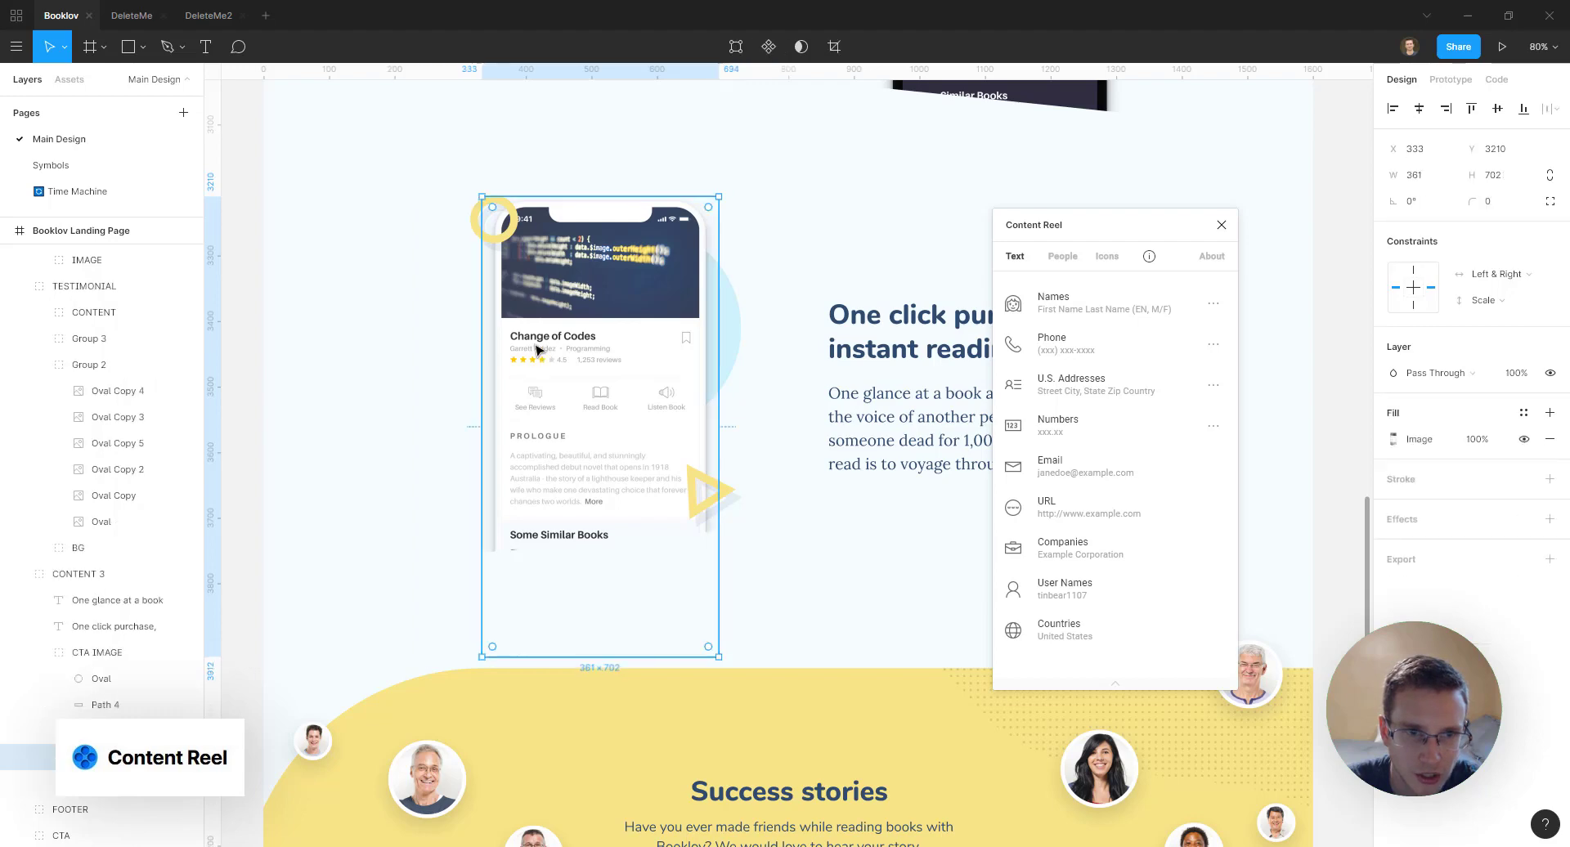
{"action": "double_click", "coordinate": [536, 354]}
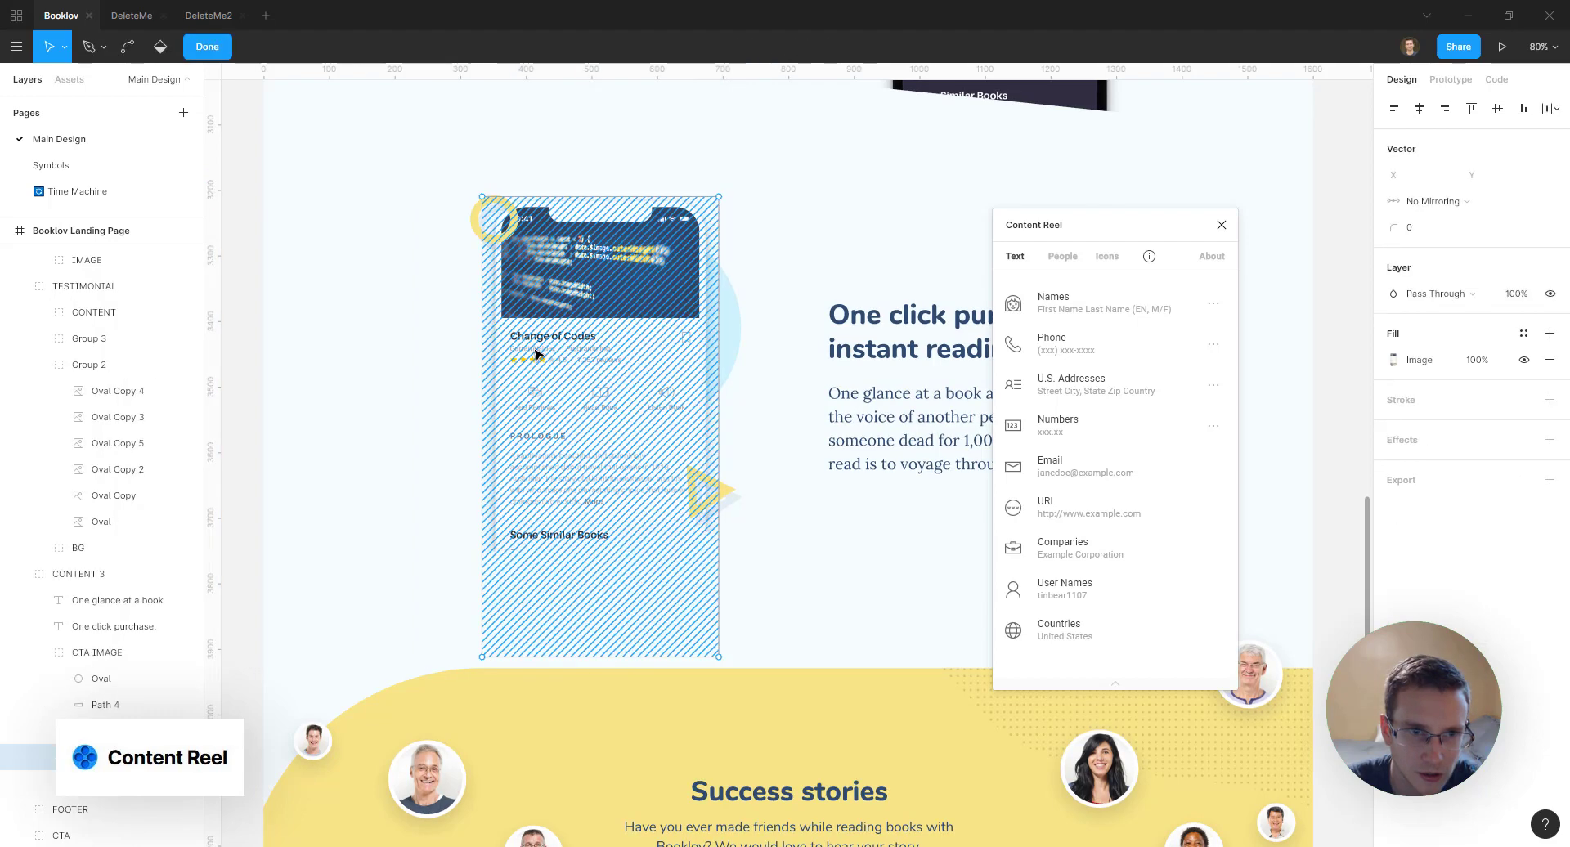
{"action": "scroll", "coordinate": [828, 318], "scroll_direction": "up", "scroll_amount": 2}
{"action": "scroll", "coordinate": [828, 317], "scroll_direction": "right", "scroll_amount": 2}
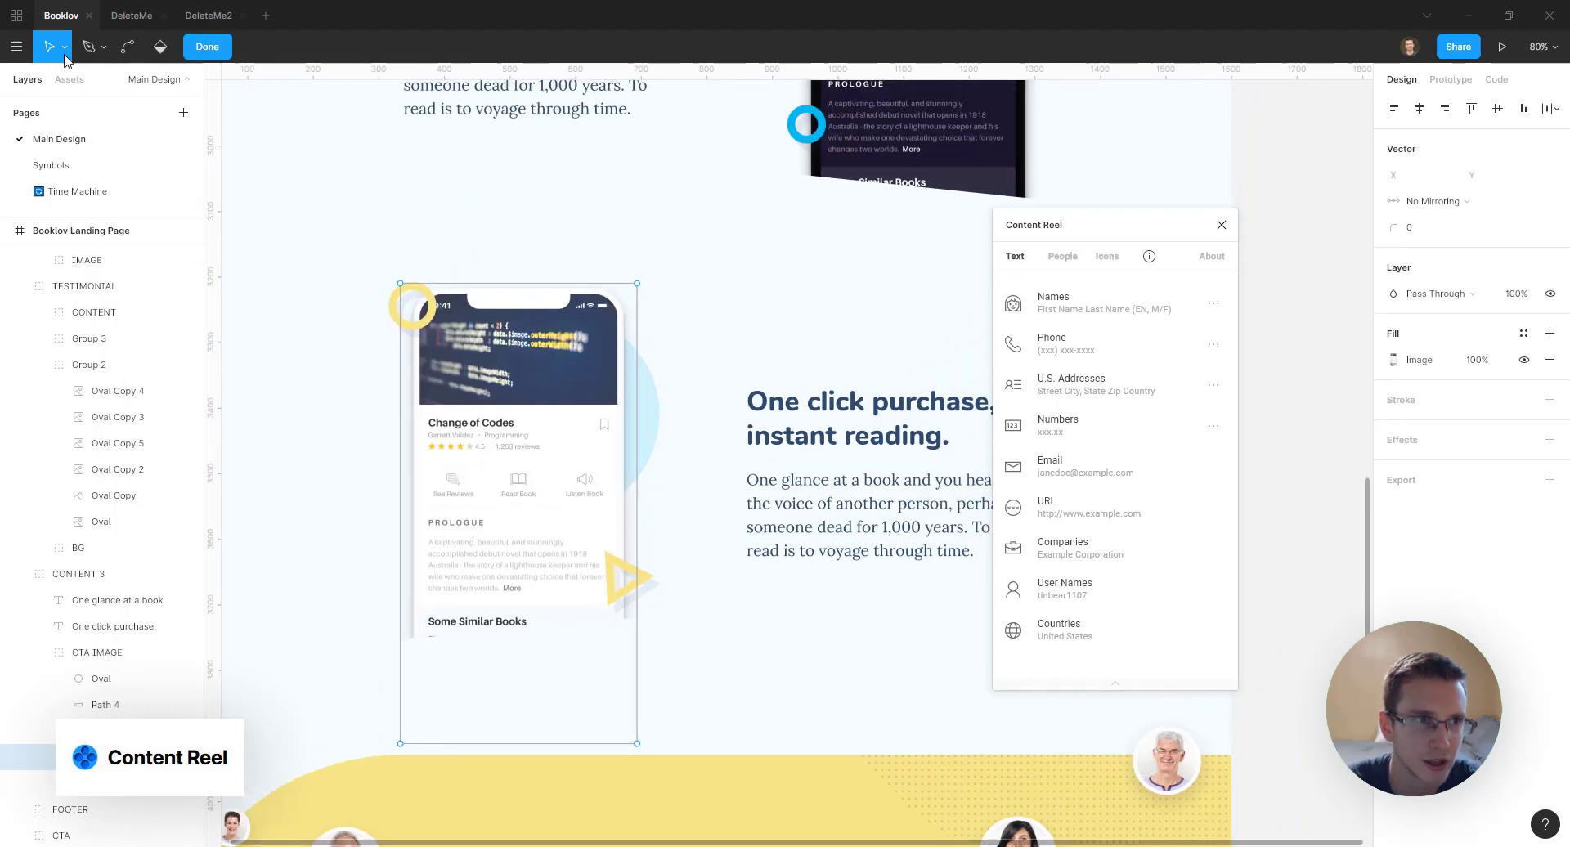
{"action": "left_click", "coordinate": [206, 47]}
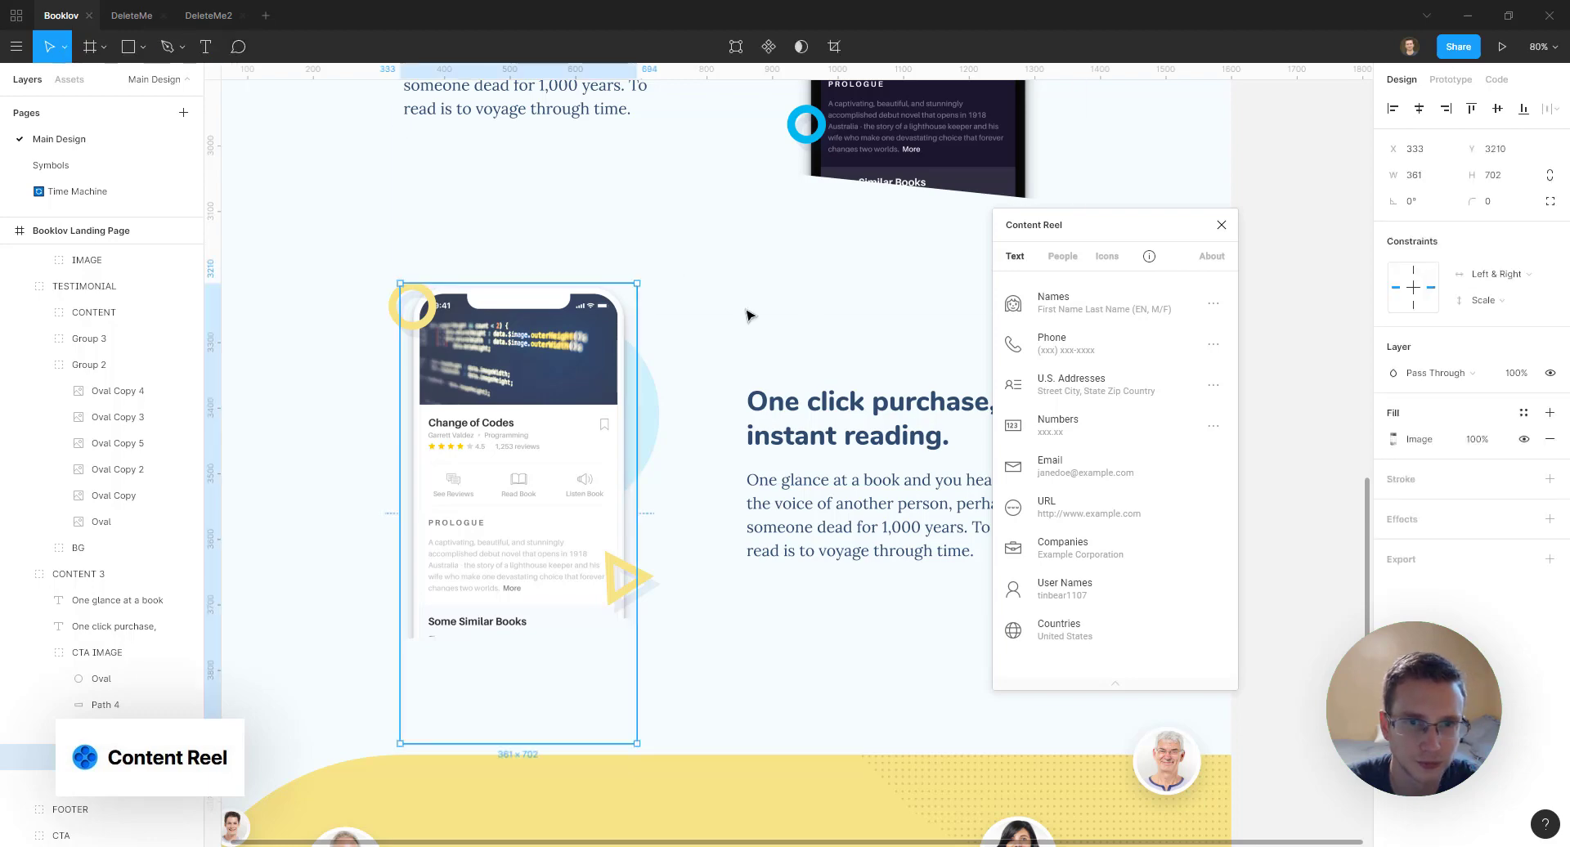
{"action": "left_click", "coordinate": [750, 315]}
Add a 'Person’s Name' text box above the One click purchase heading
{"action": "left_click", "coordinate": [205, 47]}
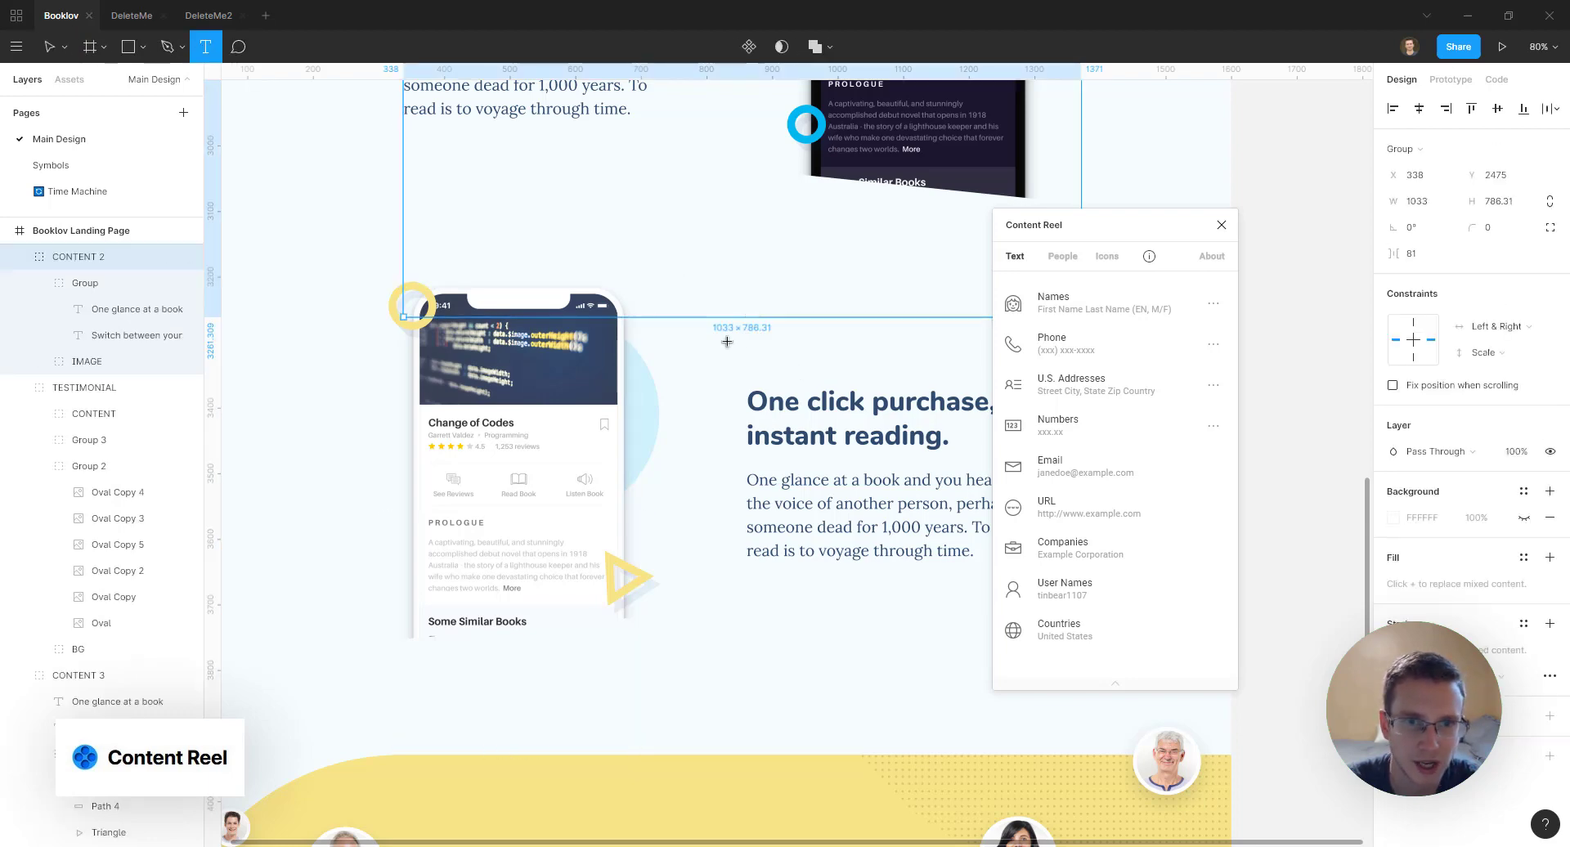
{"action": "left_click_drag", "start_coordinate": [737, 340], "coordinate": [876, 371]}
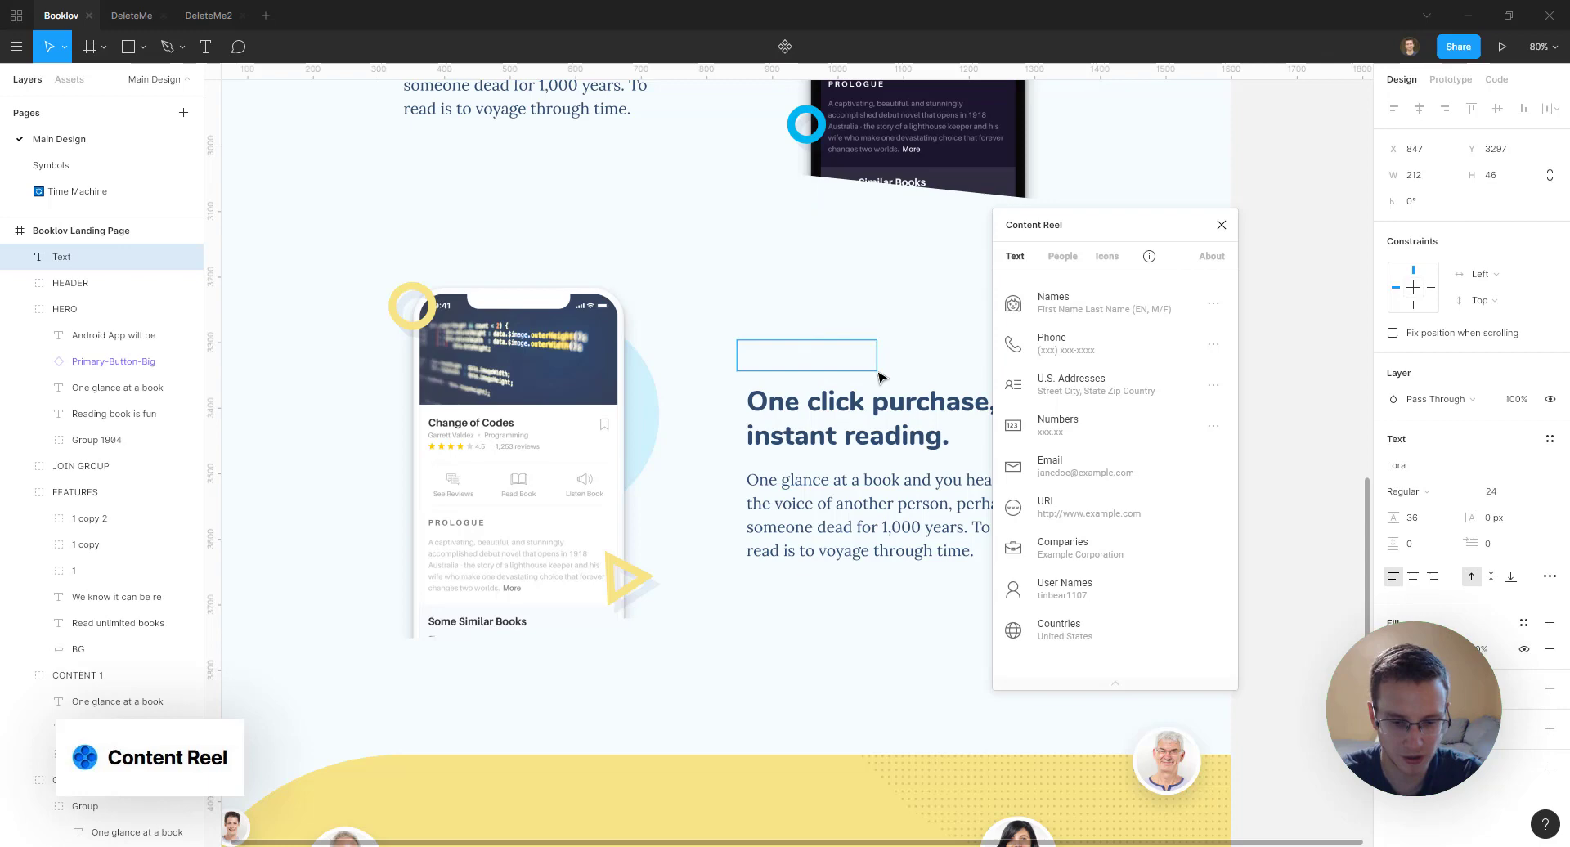
{"action": "type", "text": "Person’s Name"}
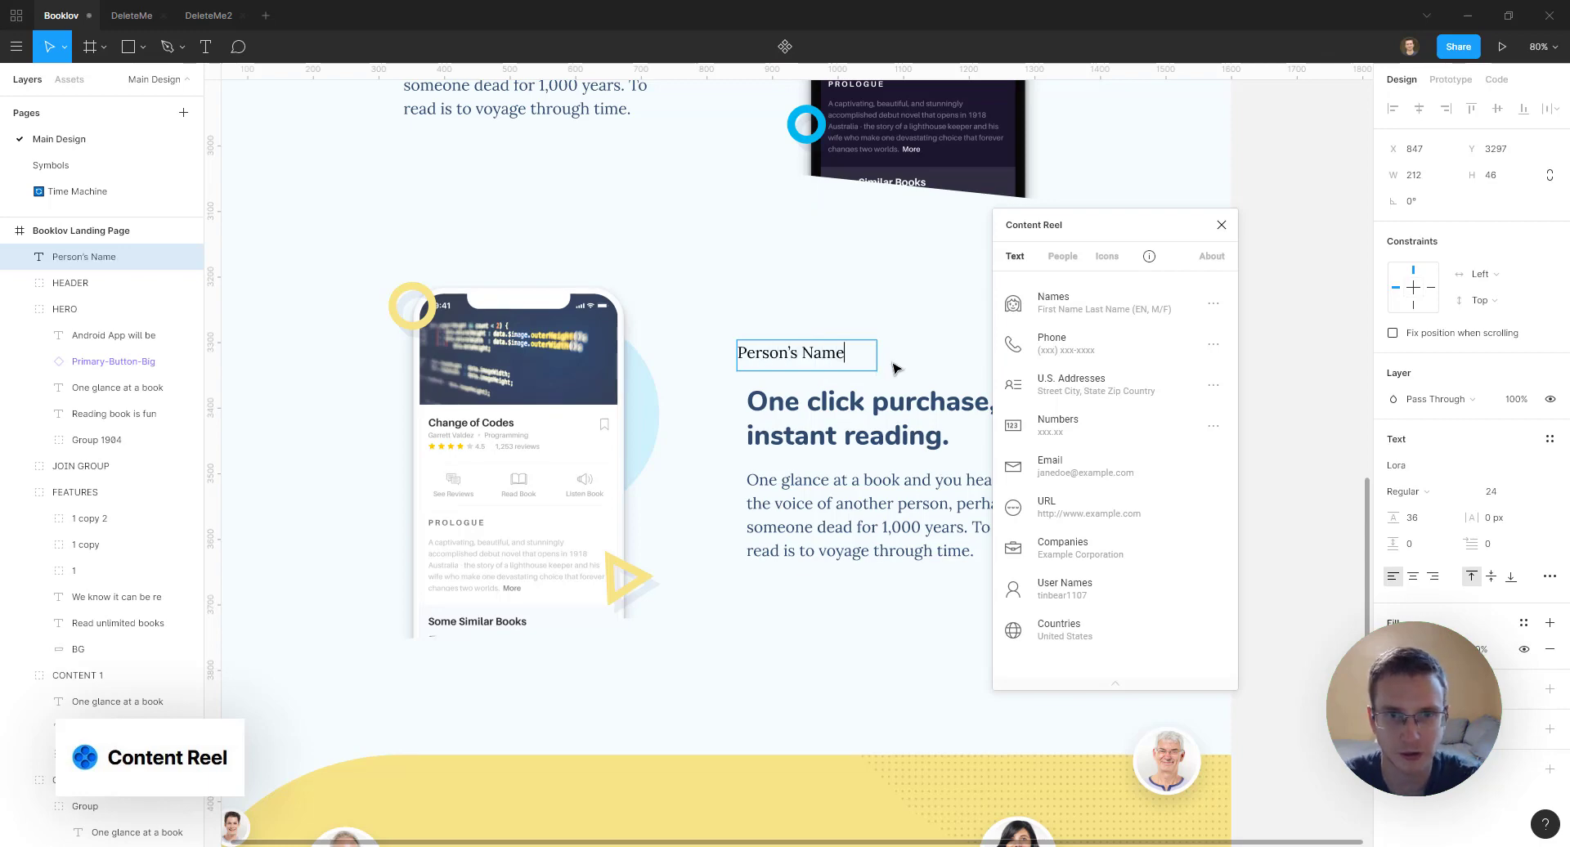
{"action": "key", "text": "Escape"}
Align the text box with the heading's left edge and fill it with a random Content Reel name
{"action": "left_click_drag", "start_coordinate": [812, 357], "coordinate": [821, 359]}
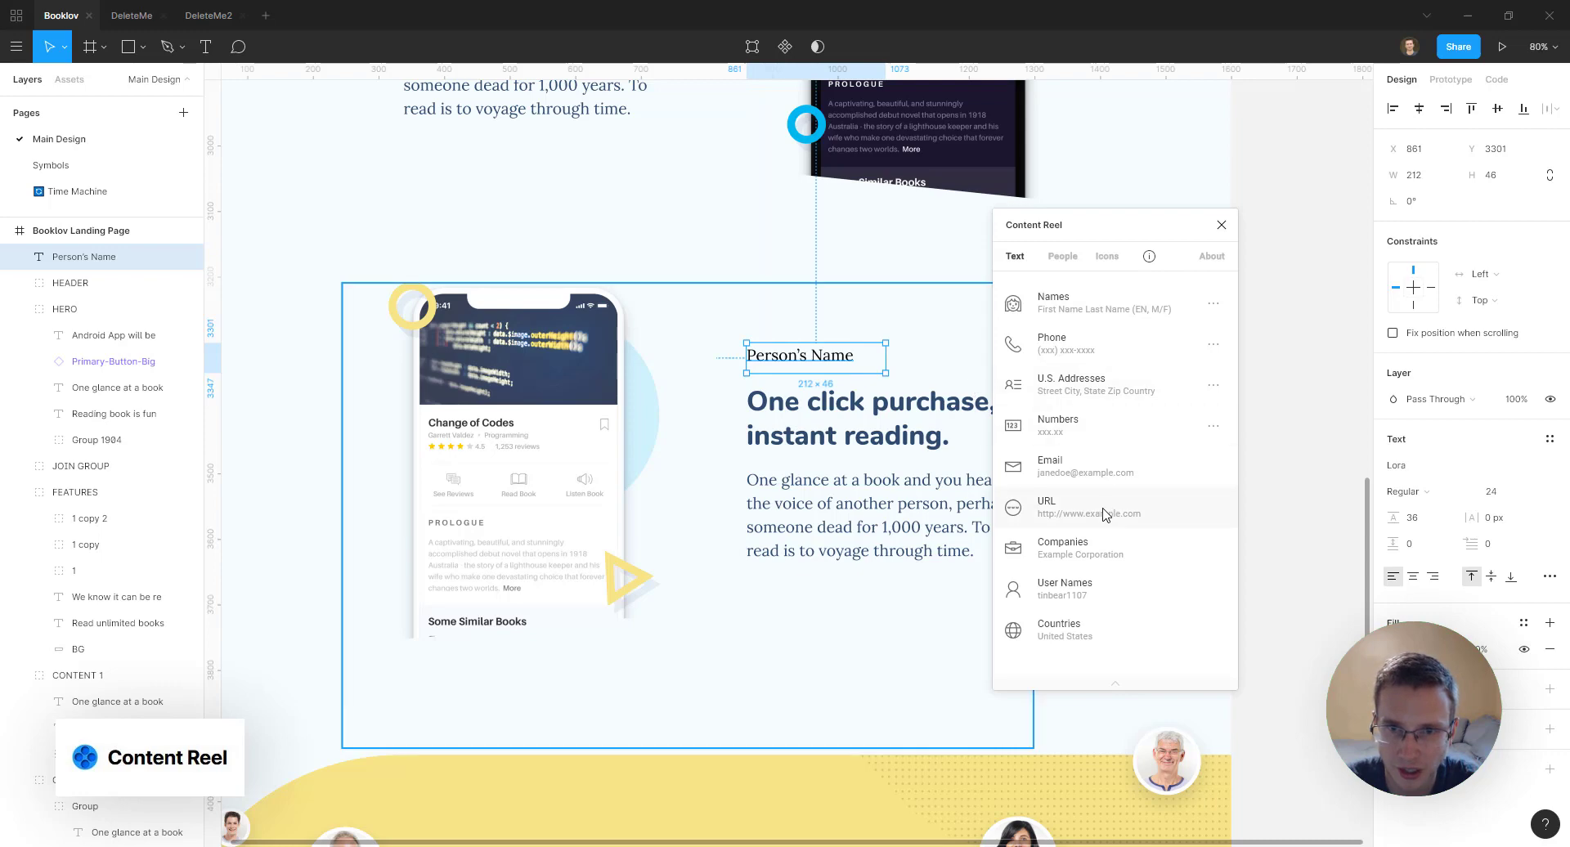
{"action": "left_click", "coordinate": [1070, 316]}
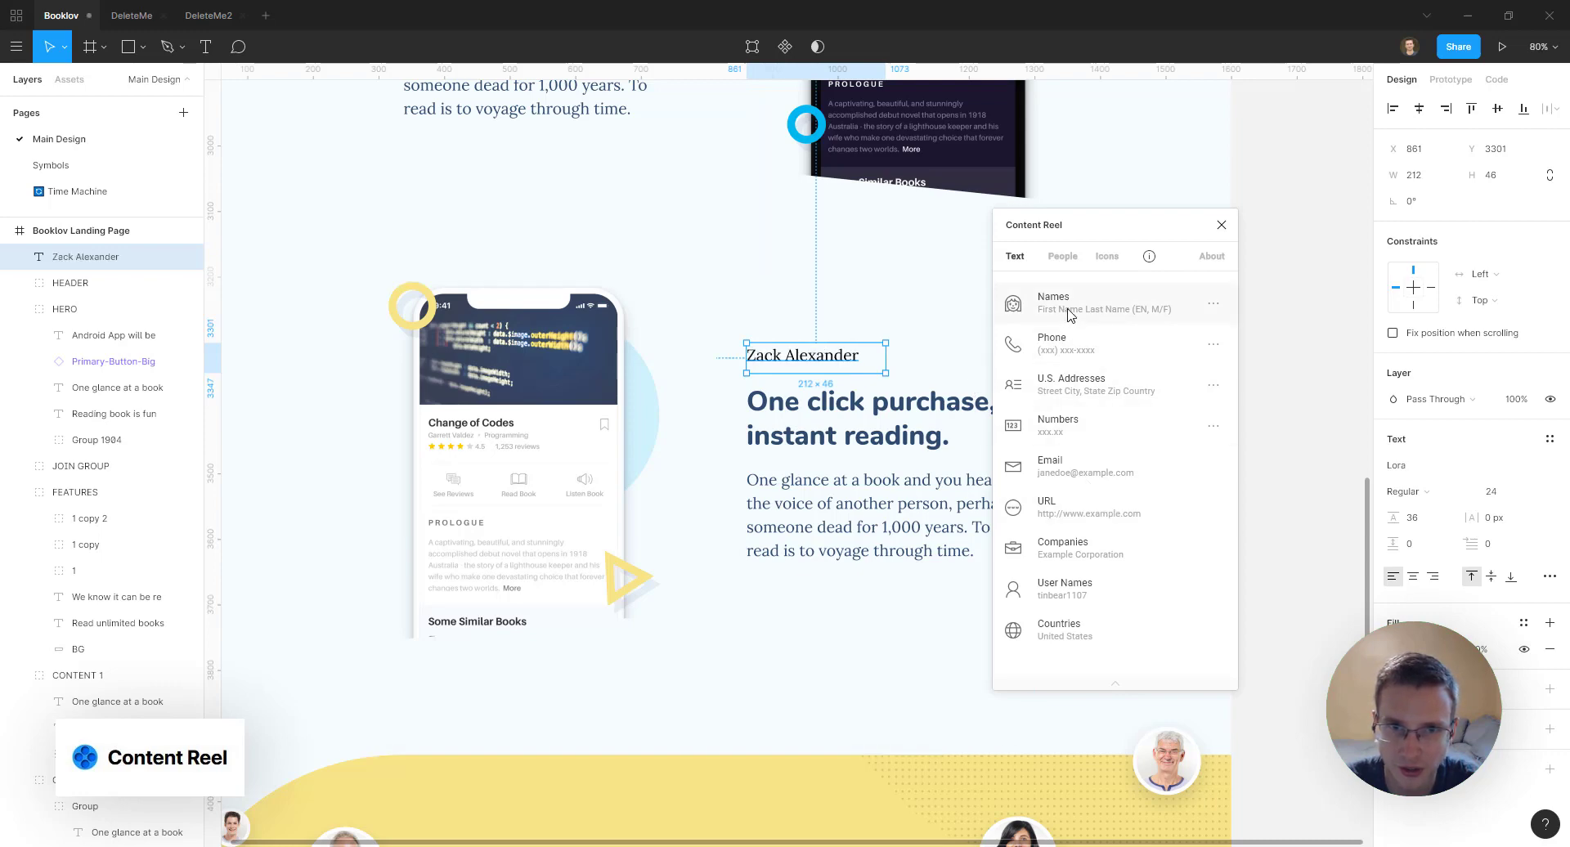
{"action": "left_click", "coordinate": [940, 355]}
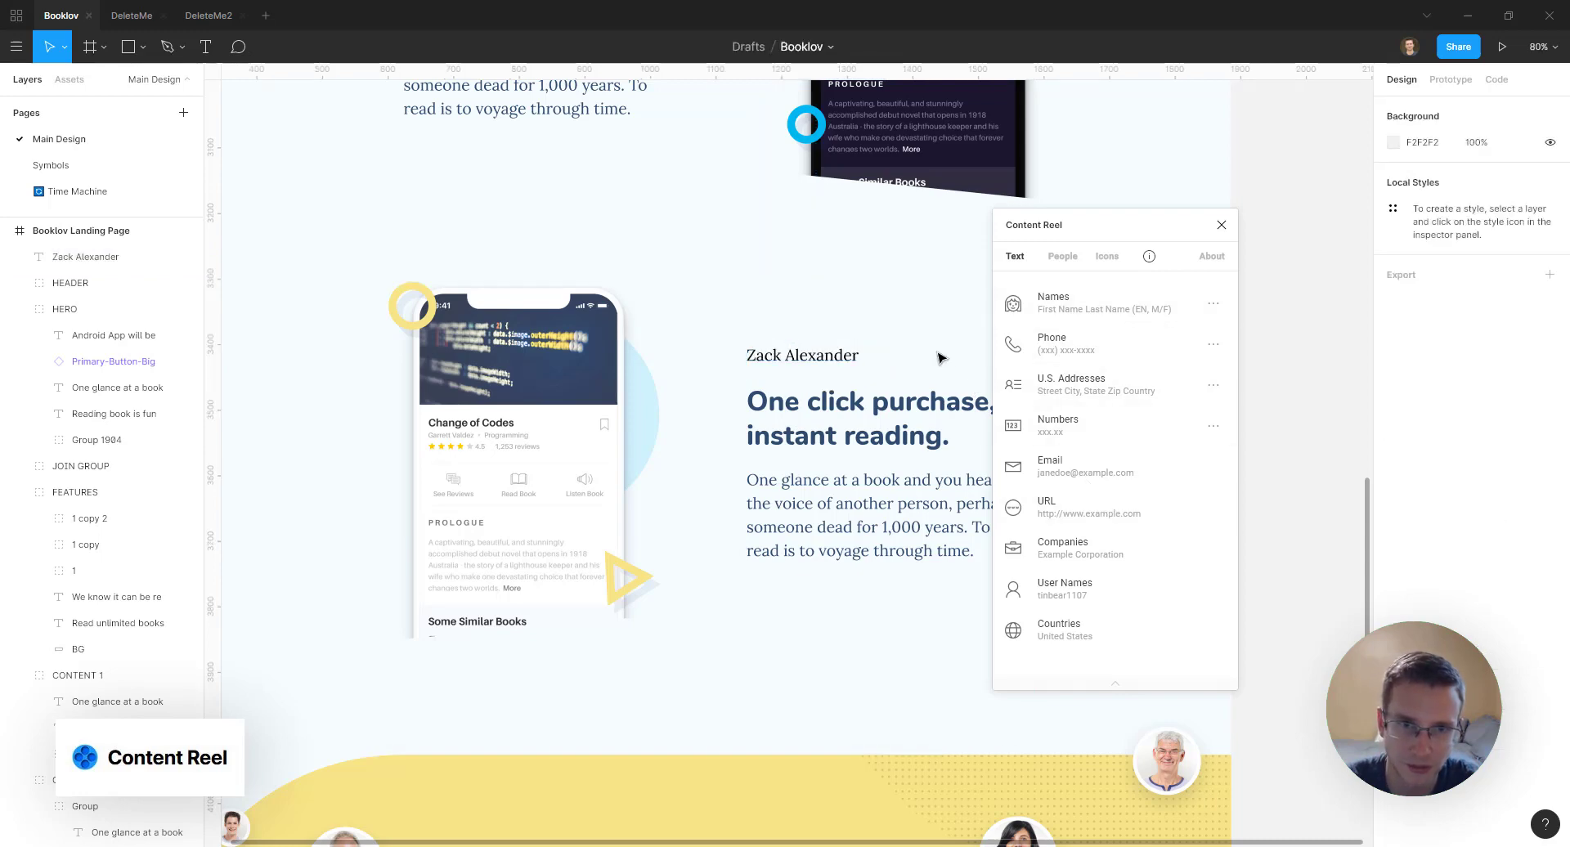
{"action": "left_click", "coordinate": [789, 358]}
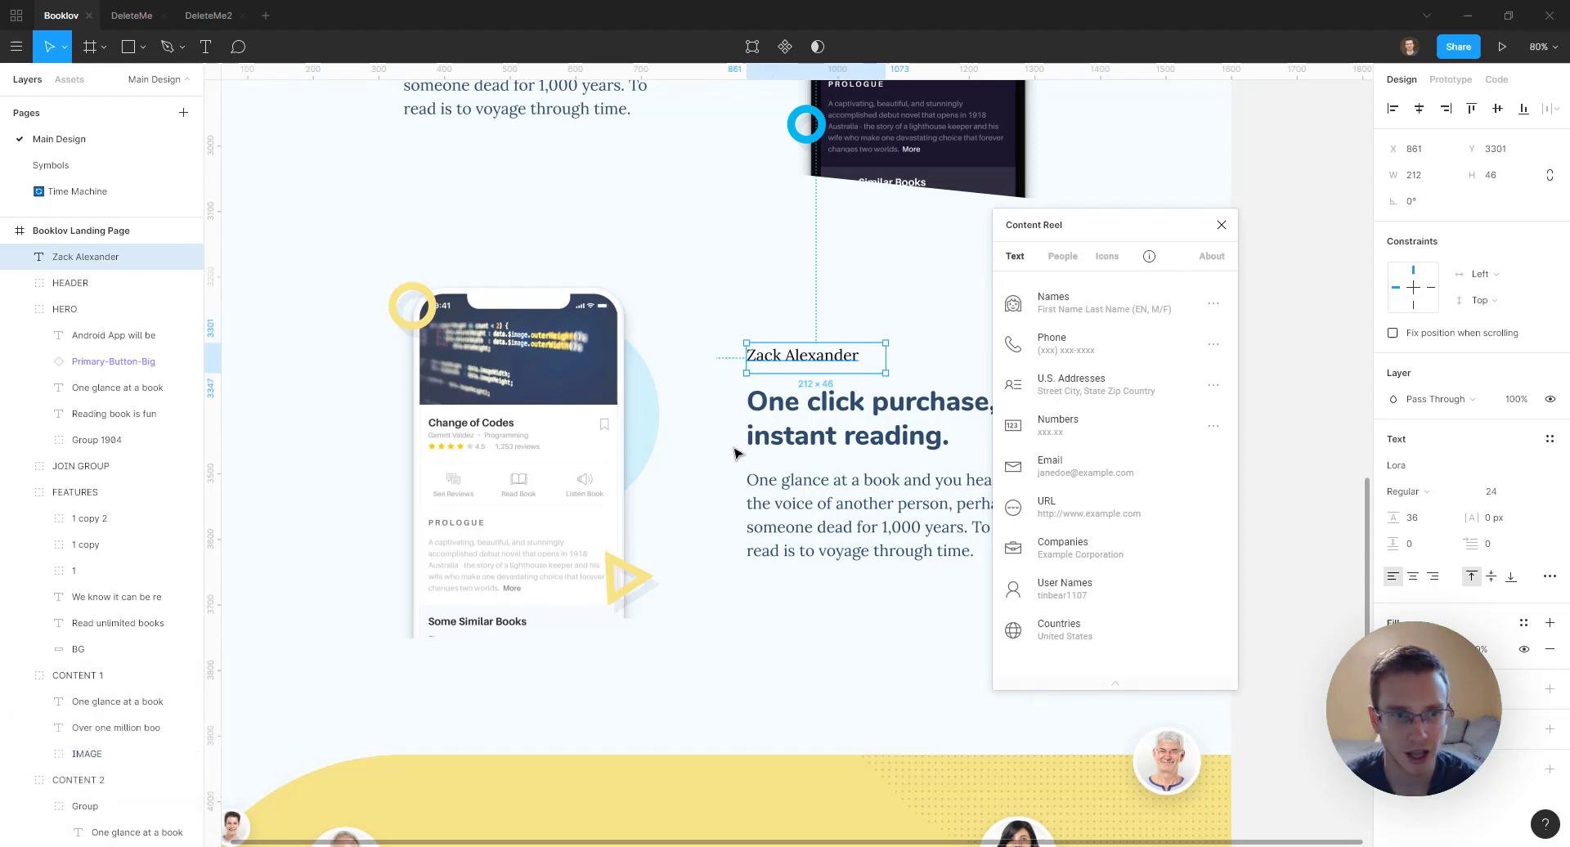
{"action": "left_click", "coordinate": [650, 524]}
{"action": "scroll", "coordinate": [832, 483], "scroll_direction": "up", "scroll_amount": 6}
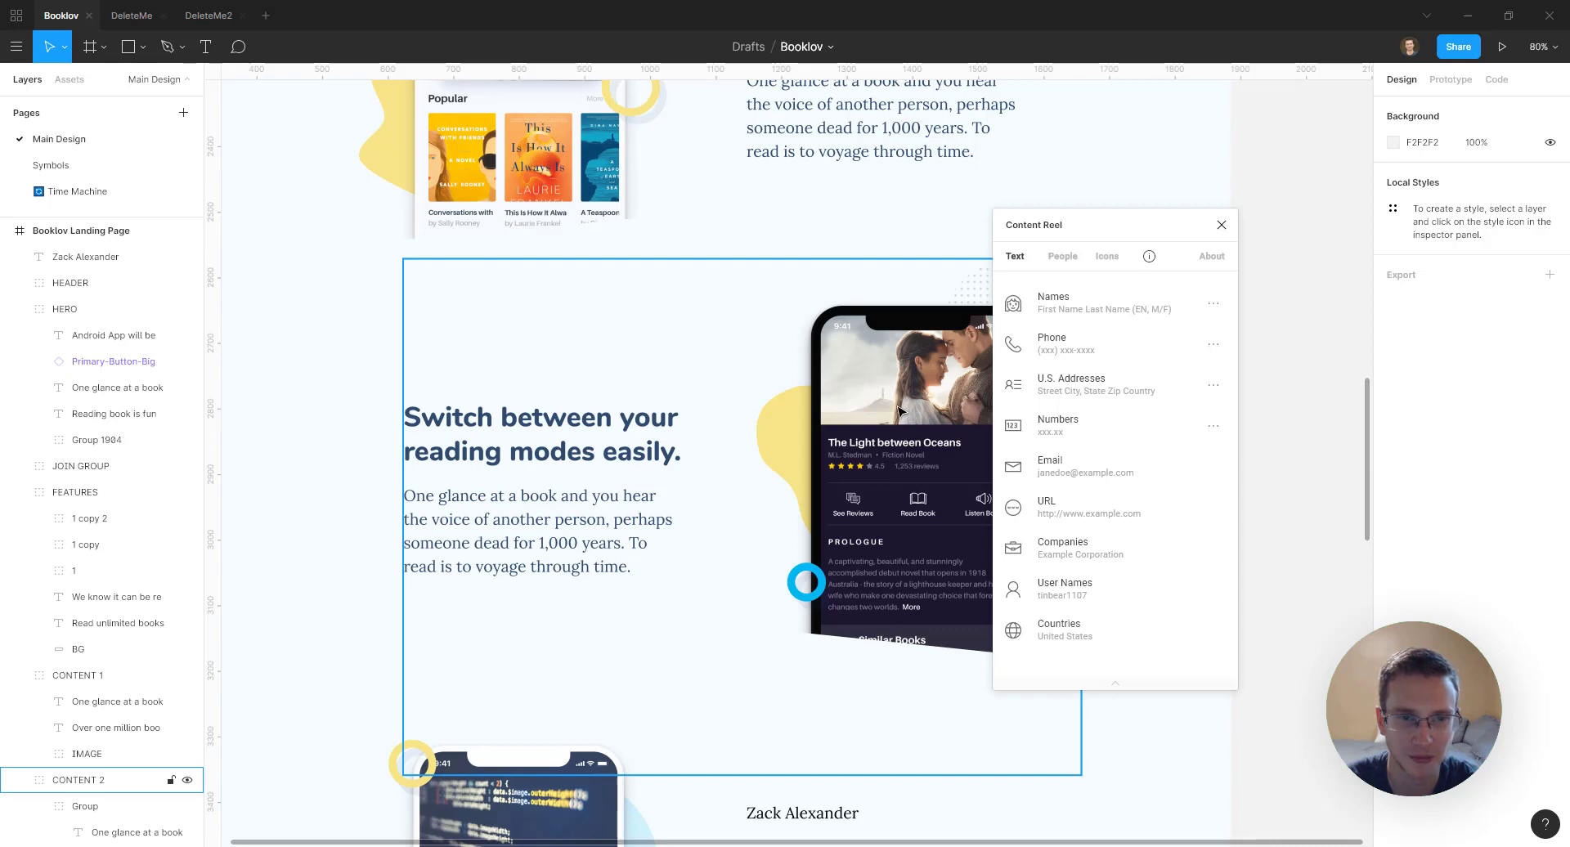
{"action": "left_click", "coordinate": [666, 427]}
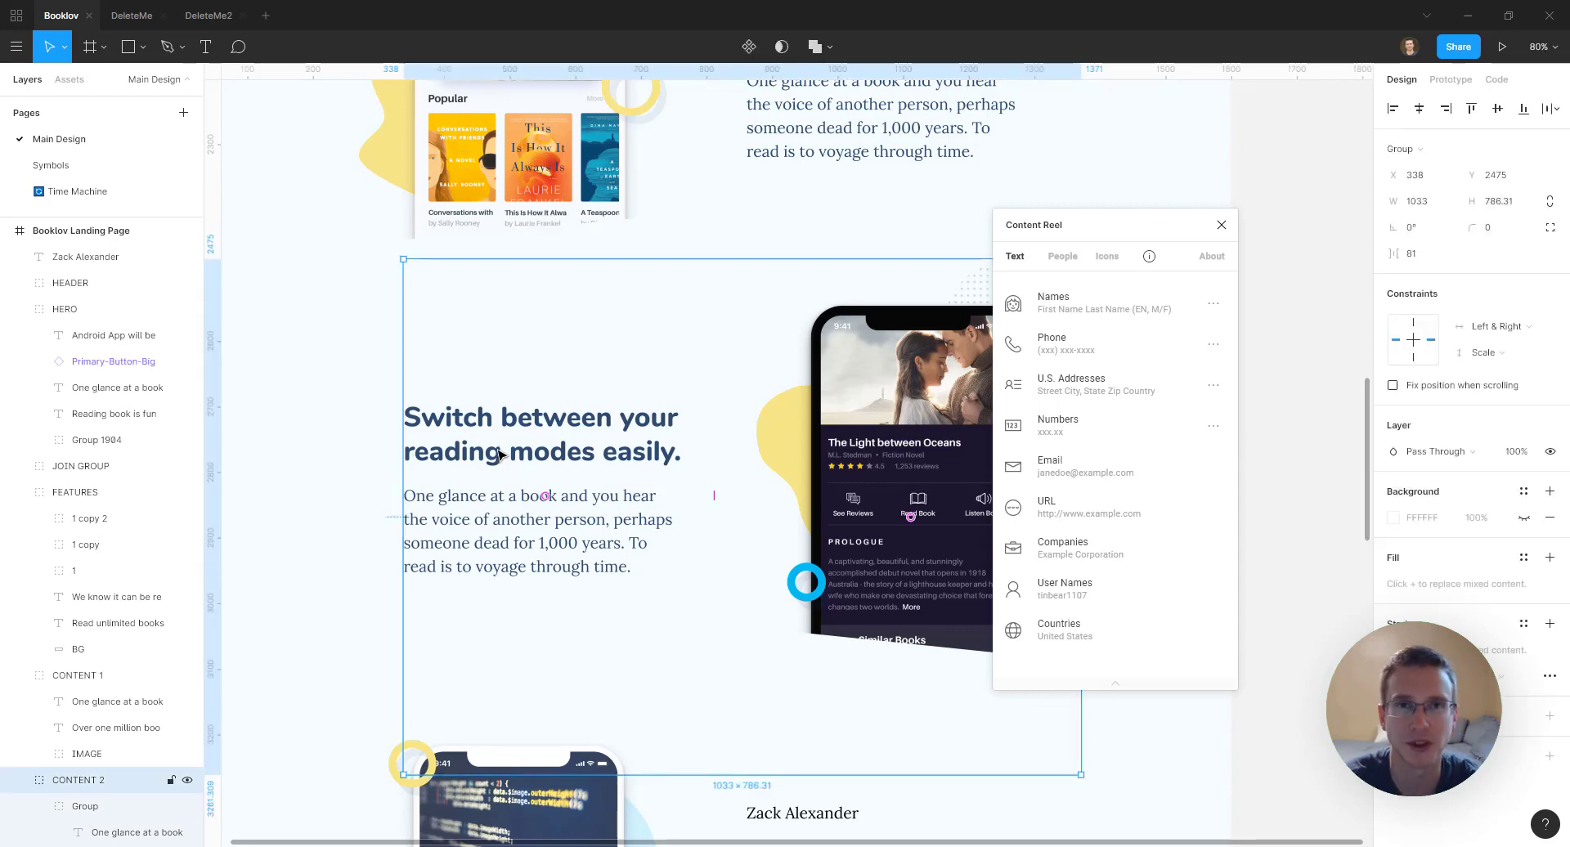
{"action": "left_click", "coordinate": [371, 397]}
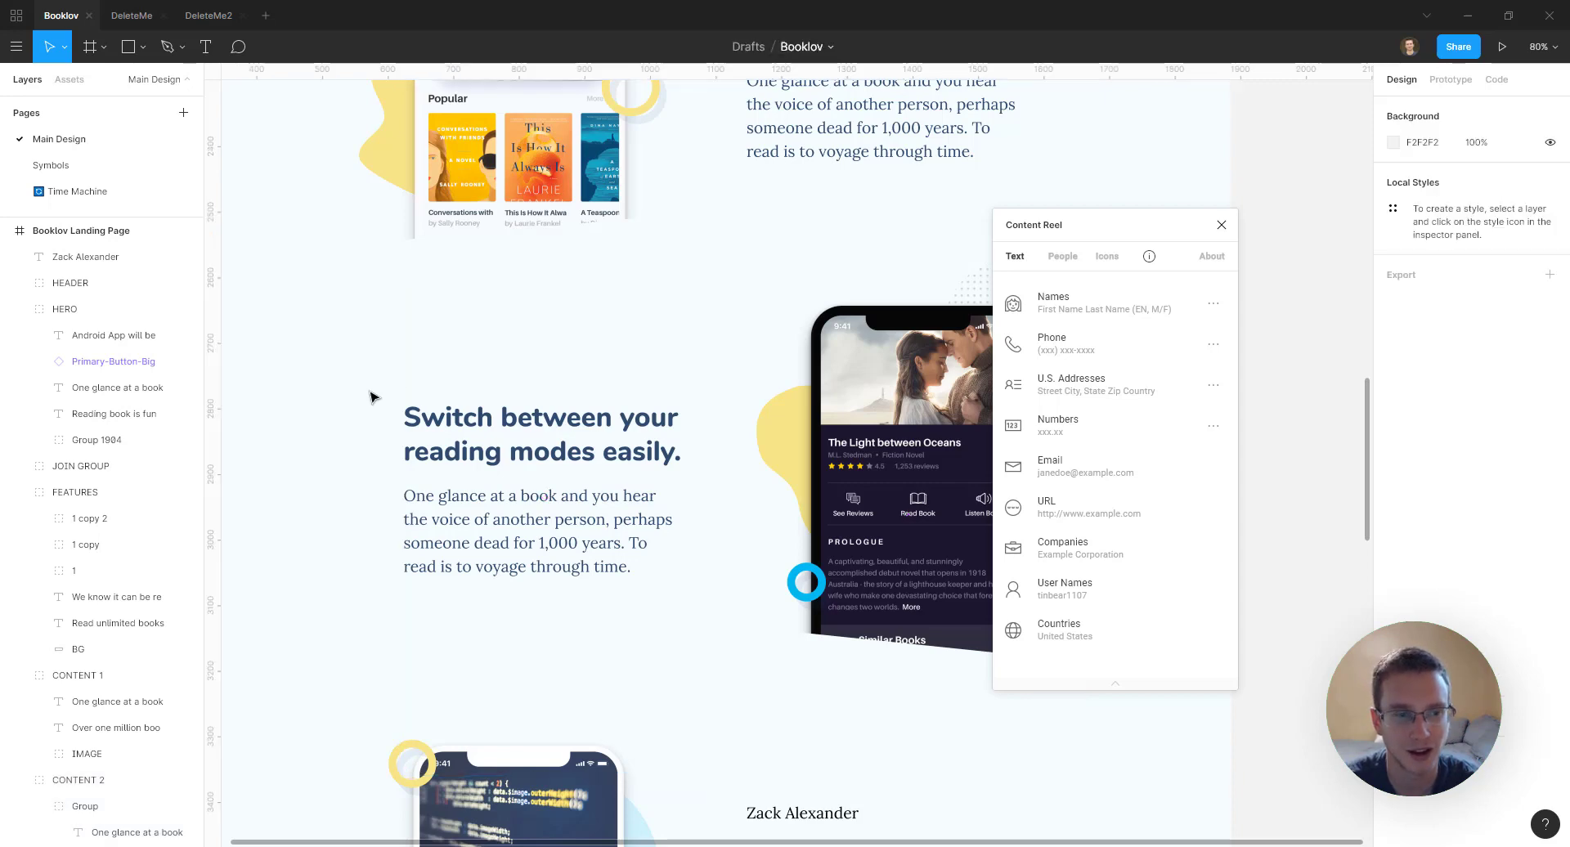
{"action": "scroll", "coordinate": [813, 554], "scroll_direction": "down", "scroll_amount": 5}
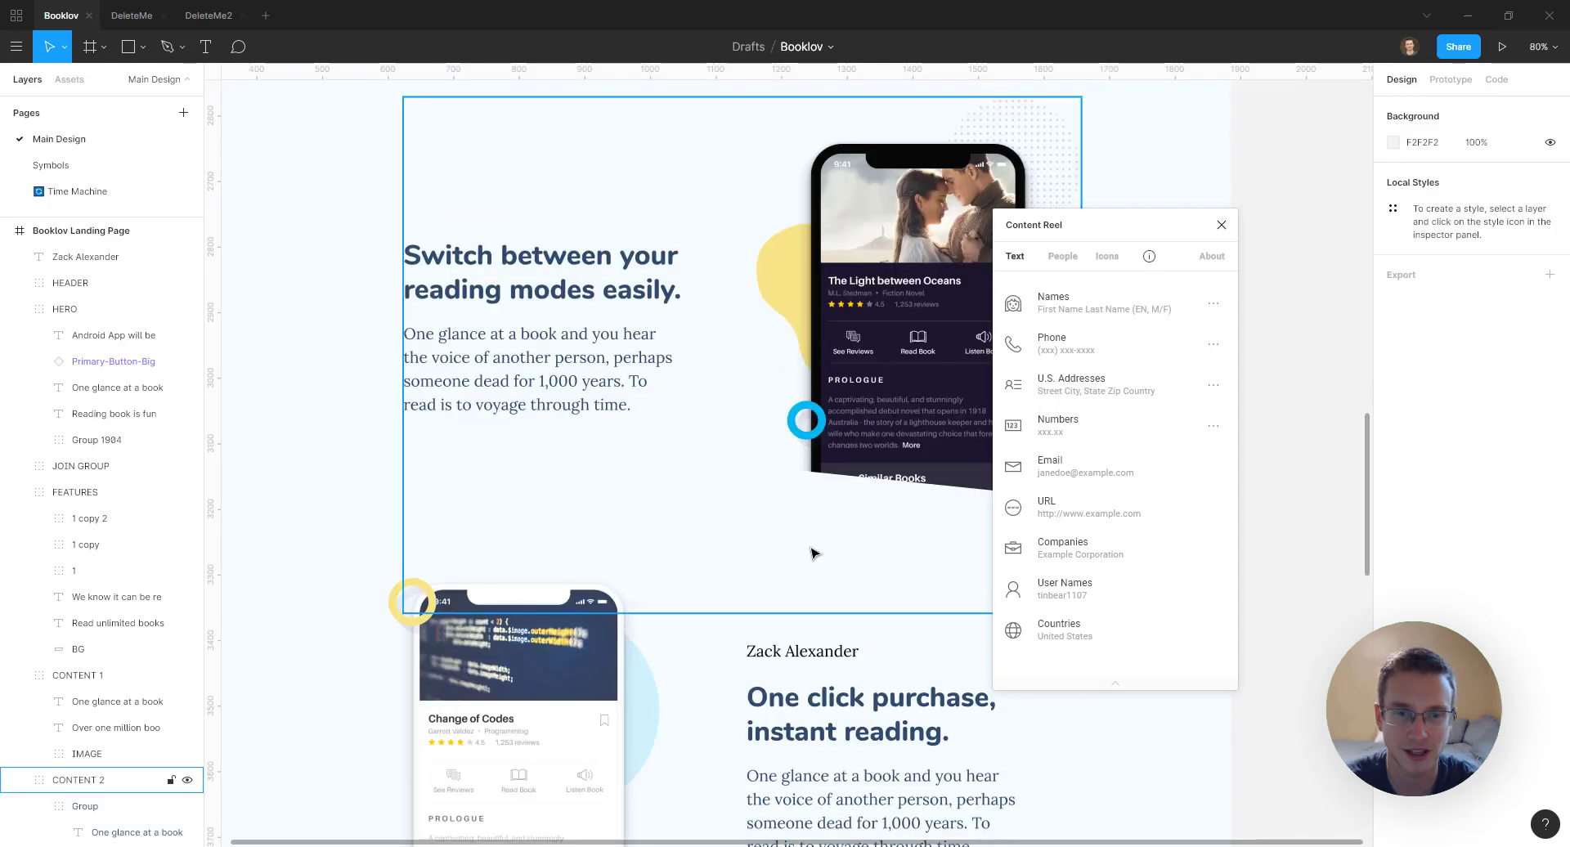
{"action": "left_click", "coordinate": [775, 494]}
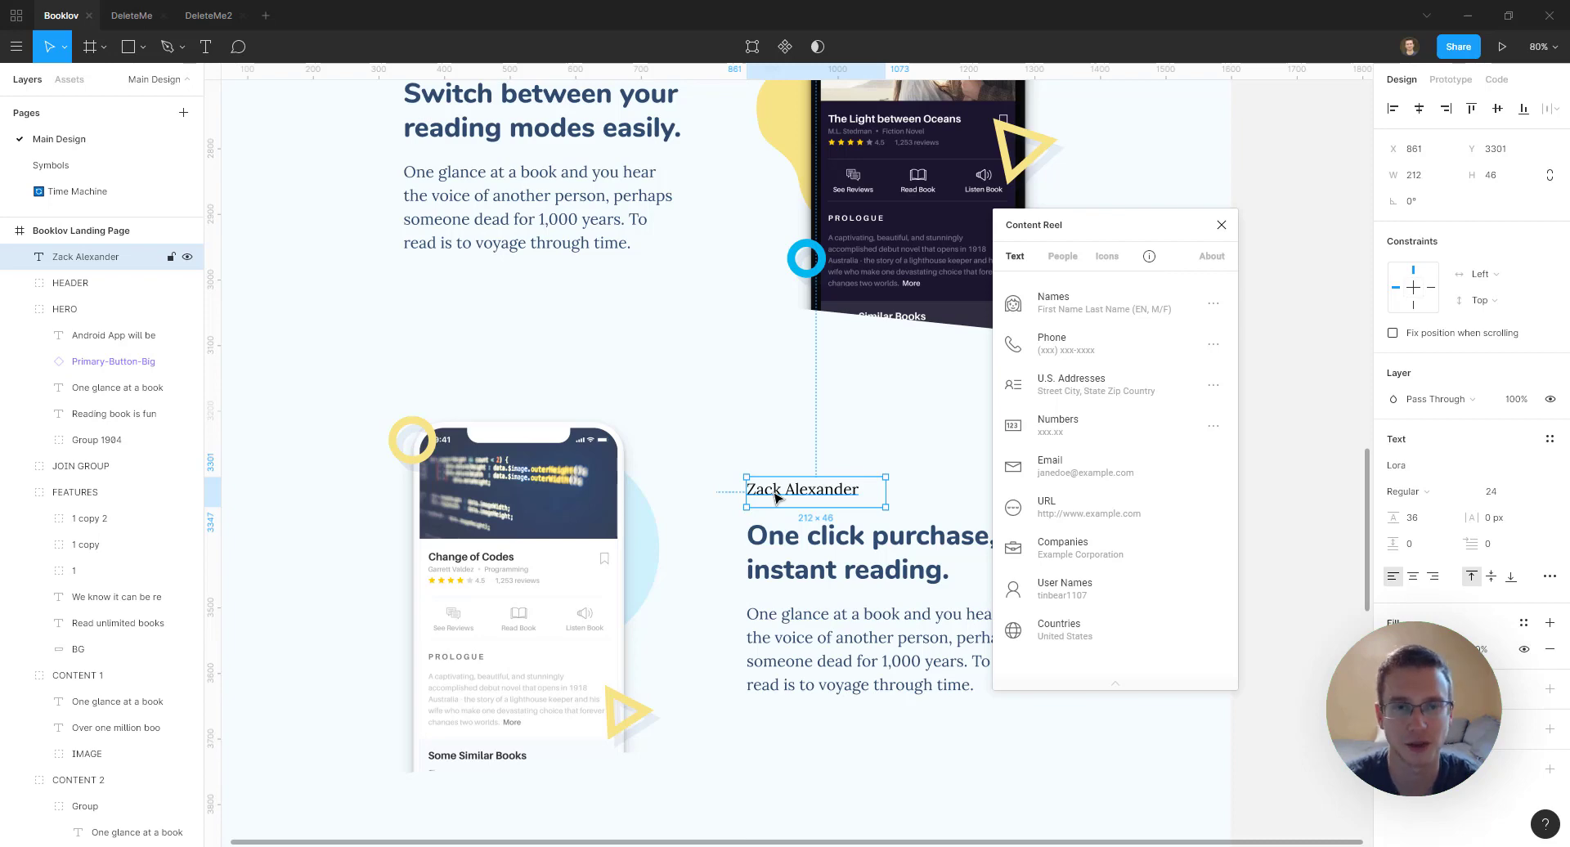
{"action": "left_click", "coordinate": [858, 410]}
{"action": "scroll", "coordinate": [871, 474], "scroll_direction": "down", "scroll_amount": 3}
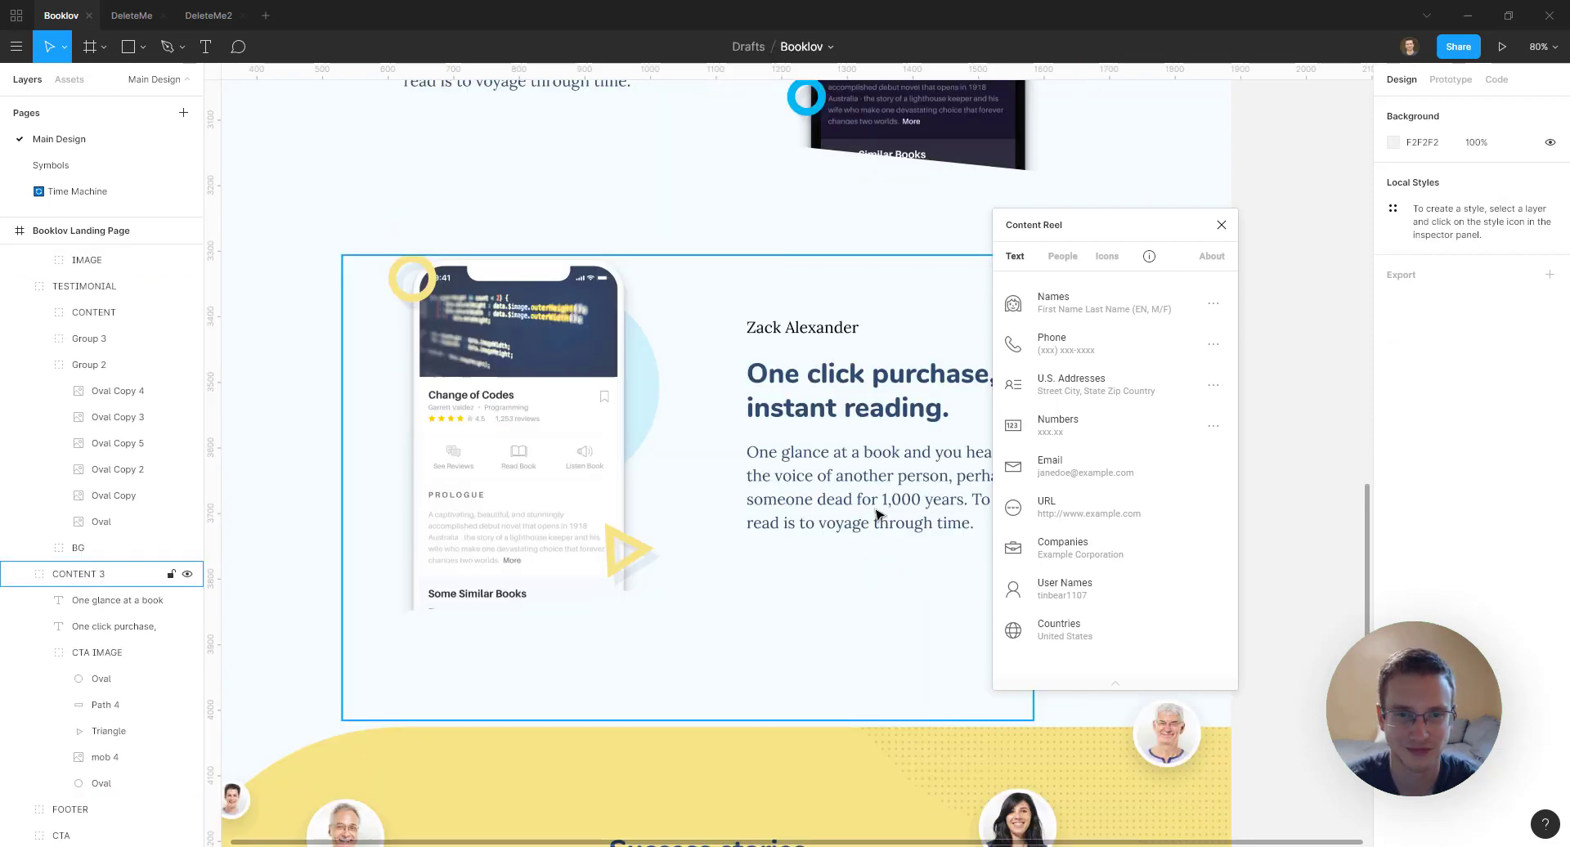